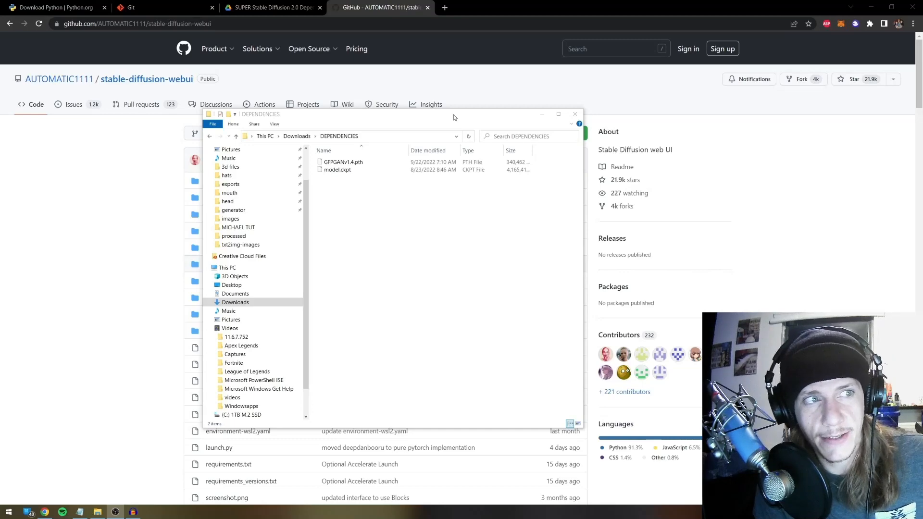
Move the DEPENDENCIES window aside, review the seven-step Notepad checklist, then go to the Python.org downloads page
{"action": "left_click_drag", "start_coordinate": [454, 115], "coordinate": [529, 129]}
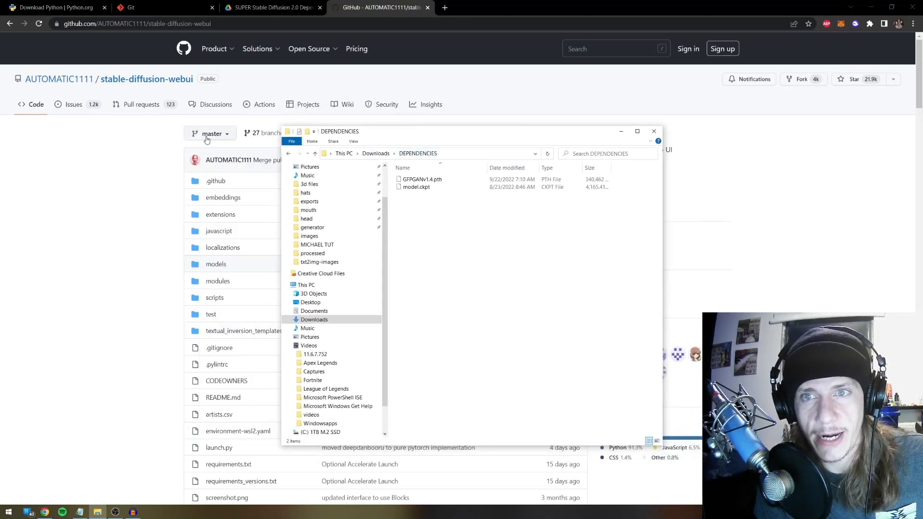
{"action": "left_click", "coordinate": [80, 512]}
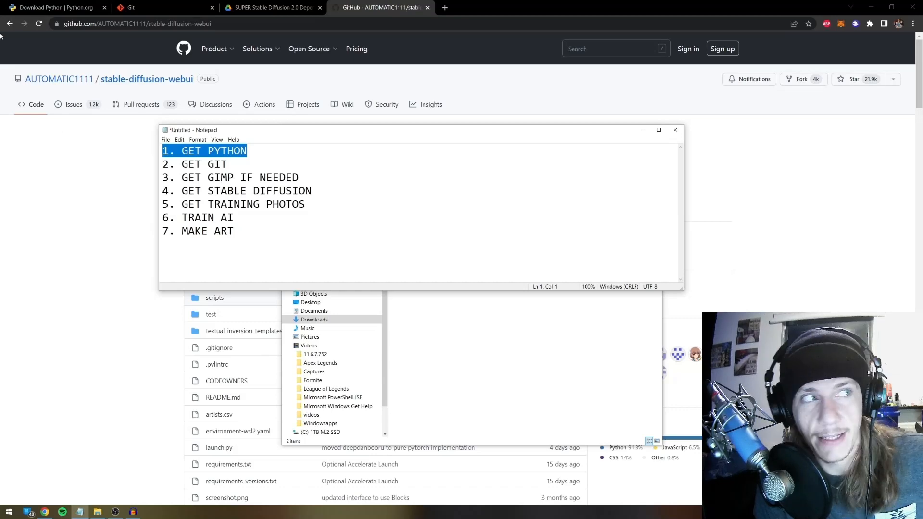
{"action": "left_click", "coordinate": [30, 6]}
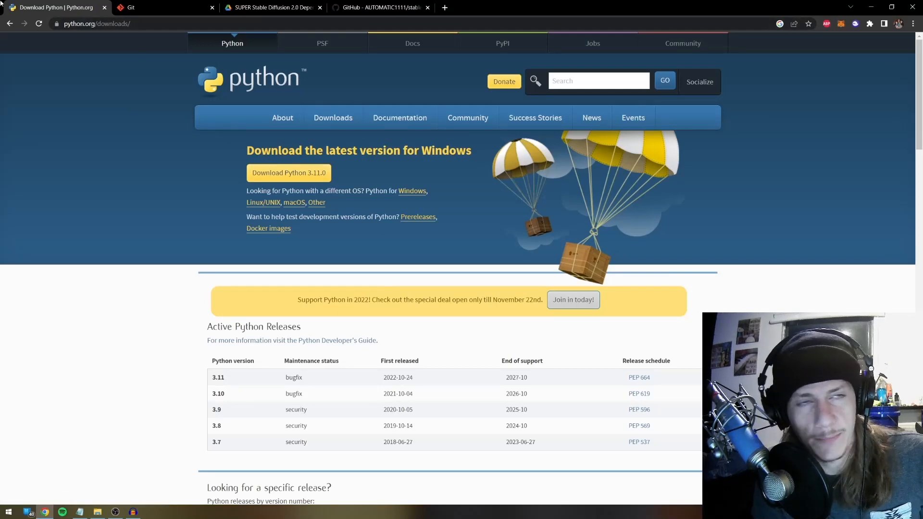
Close the Python downloads tab so the git-scm.com homepage shows
{"action": "left_click", "coordinate": [105, 7]}
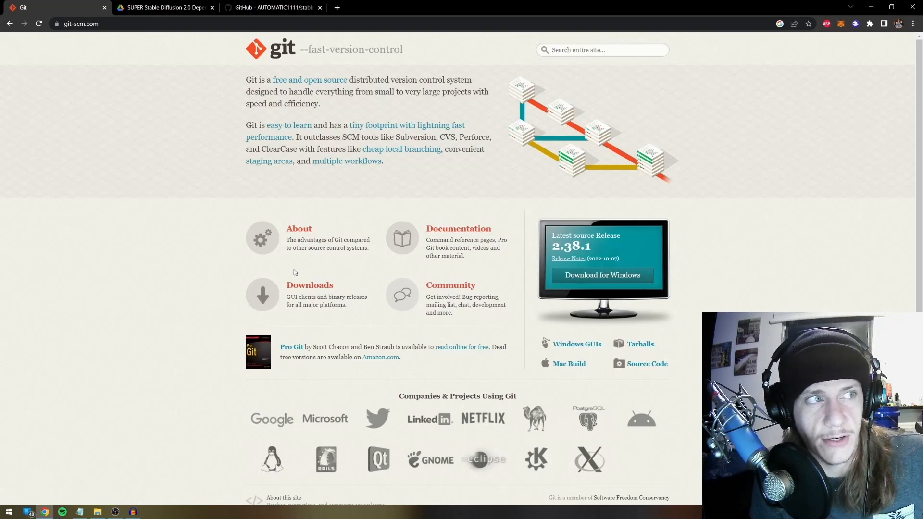
Mark GET PYTHON and GET GIT with XXX in the checklist and add blank lines between steps
{"action": "left_click", "coordinate": [80, 512]}
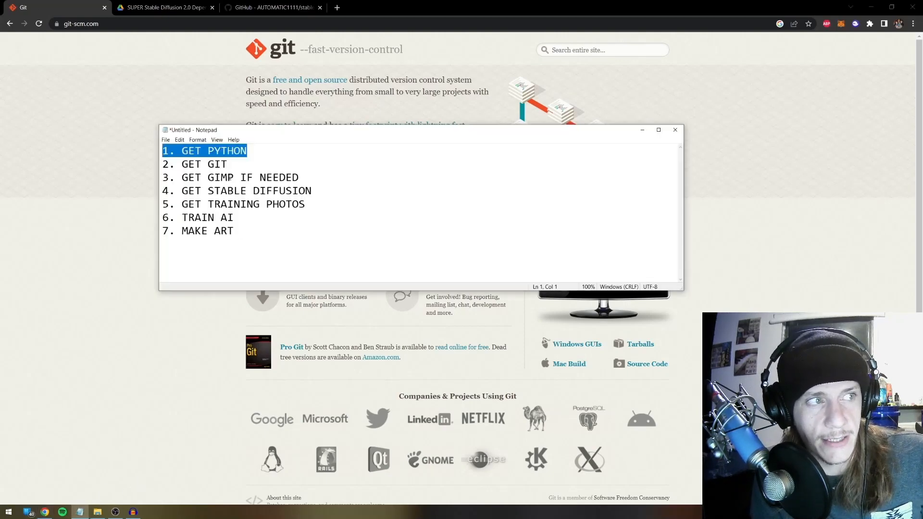
{"action": "key", "text": "Down"}
{"action": "left_click", "coordinate": [264, 148]}
{"action": "type", "text": "XXX"}
{"action": "key", "text": "Down"}
{"action": "type", "text": "XXX"}
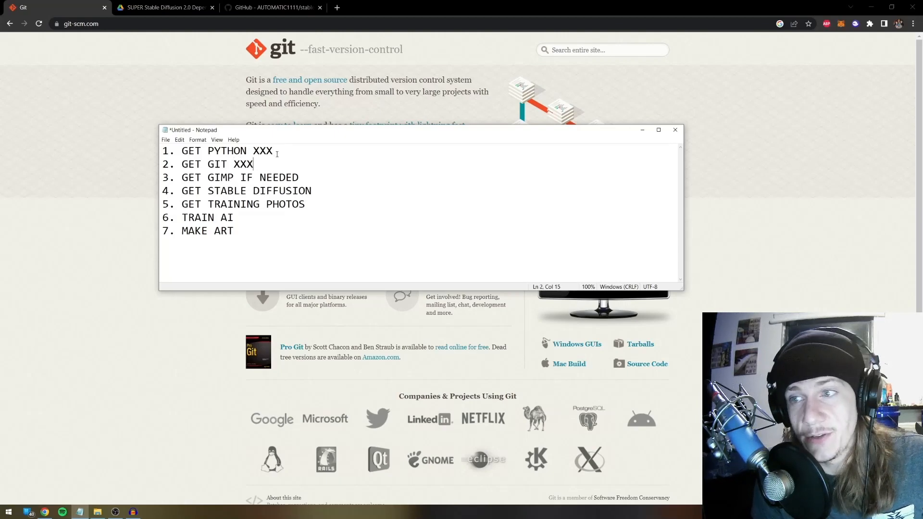
{"action": "key", "text": "Return"}
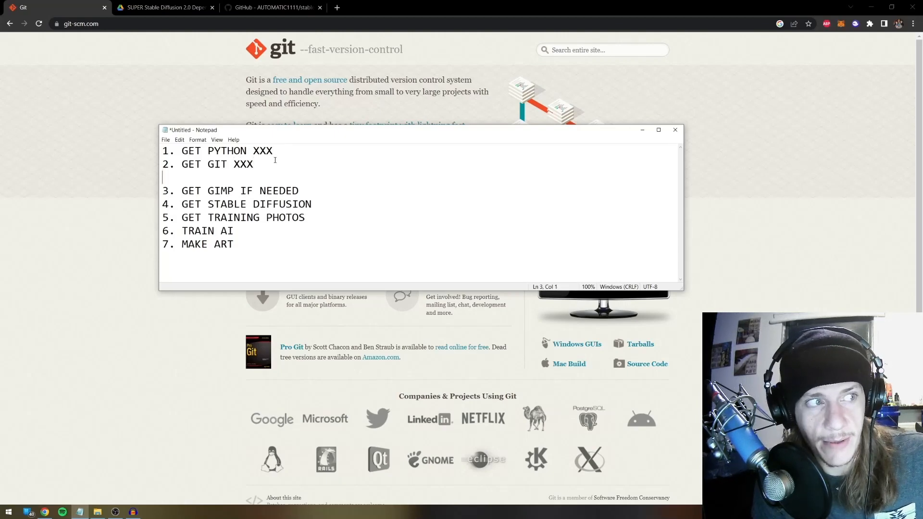
{"action": "left_click", "coordinate": [311, 192]}
{"action": "key", "text": "Return"}
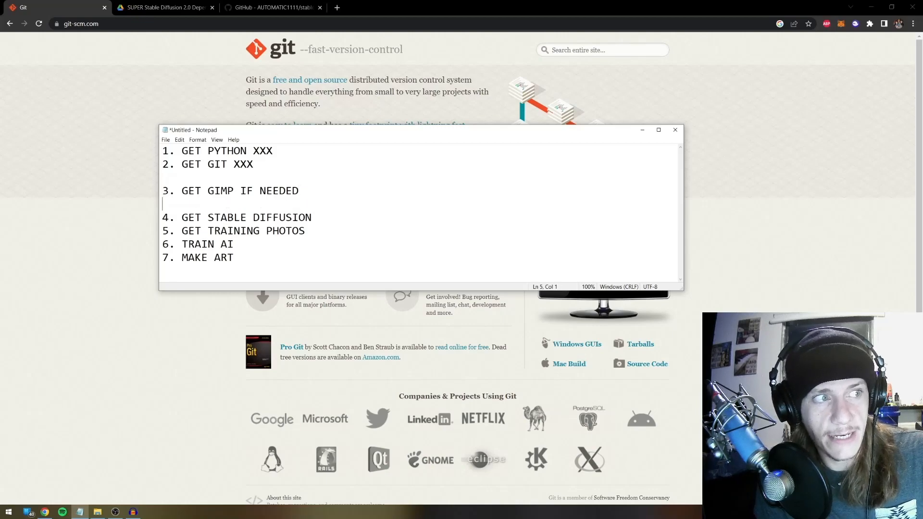
{"action": "left_click", "coordinate": [315, 189]}
{"action": "left_click_drag", "start_coordinate": [315, 189], "coordinate": [252, 181]}
Search Google for 'GIMP' in a new browser tab
{"action": "left_click", "coordinate": [308, 186]}
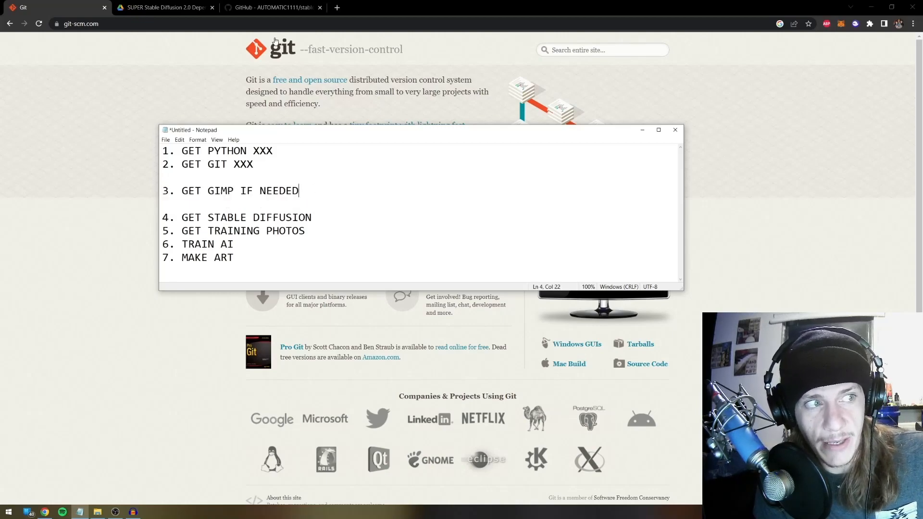
{"action": "left_click", "coordinate": [336, 9]}
{"action": "type", "text": "GIMP"}
{"action": "key", "text": "Return"}
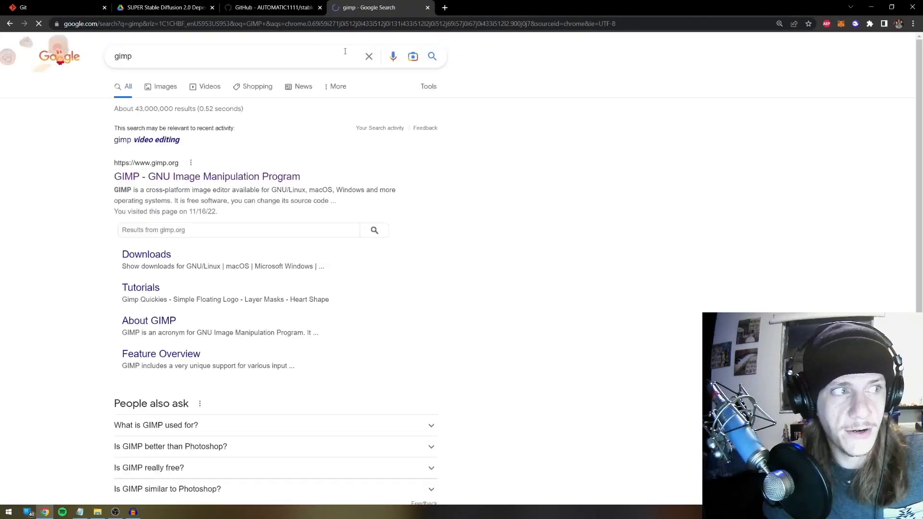
Open the gimp.org homepage, then mark GET GIMP IF NEEDED with XXX and tidy the checklist's blank lines
{"action": "left_click", "coordinate": [242, 178]}
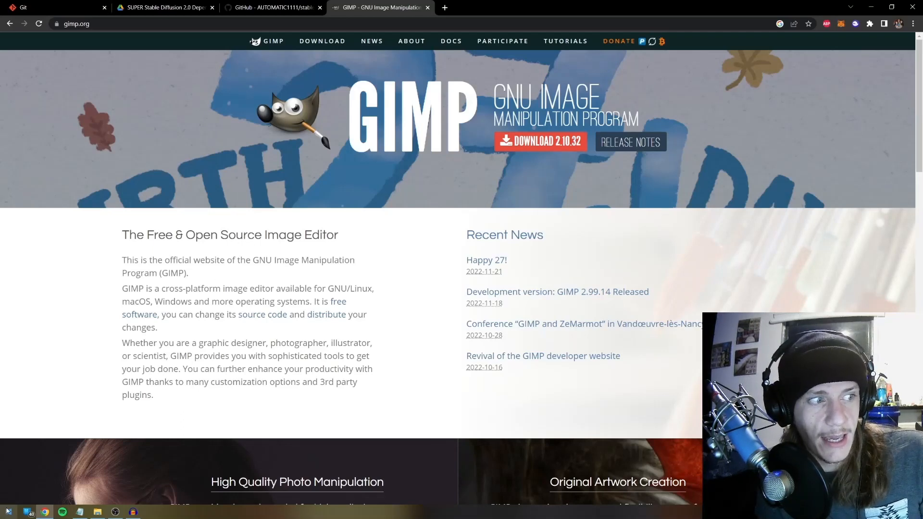
{"action": "left_click", "coordinate": [80, 512]}
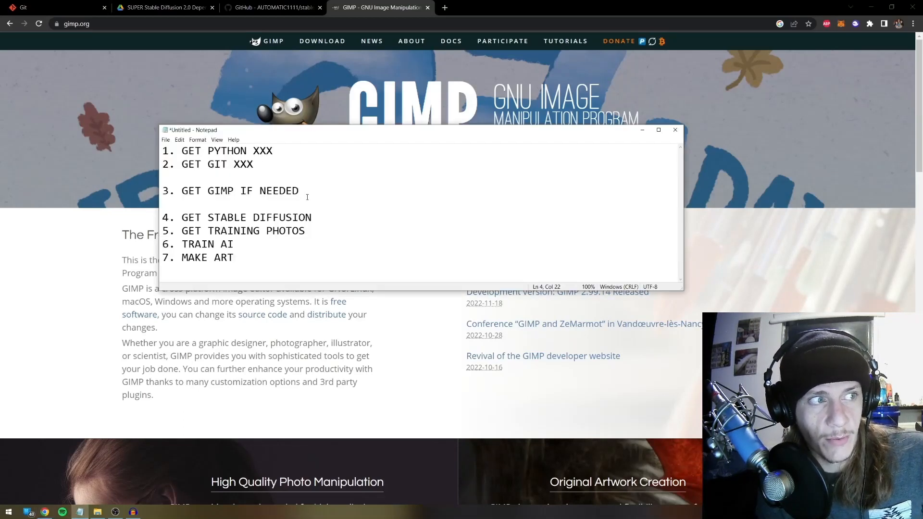
{"action": "key", "text": "Return"}
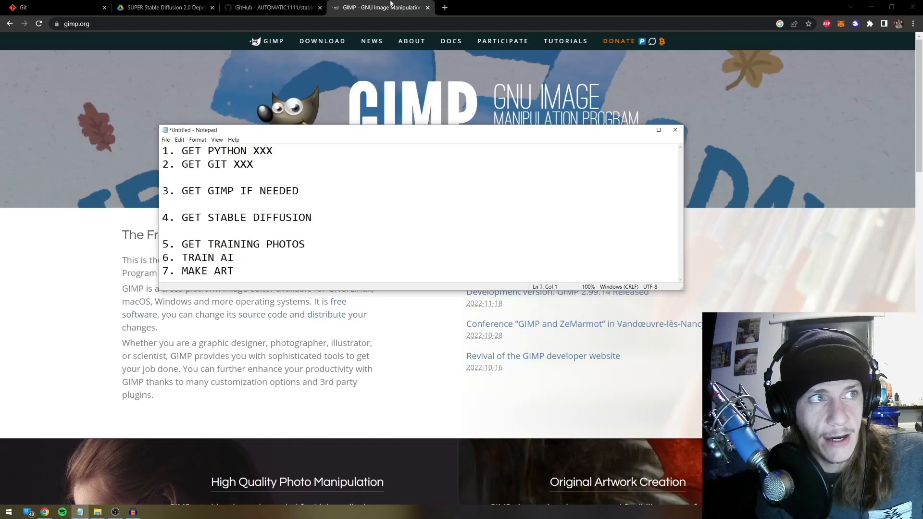
{"action": "left_click", "coordinate": [324, 192]}
{"action": "type", "text": "XXX"}
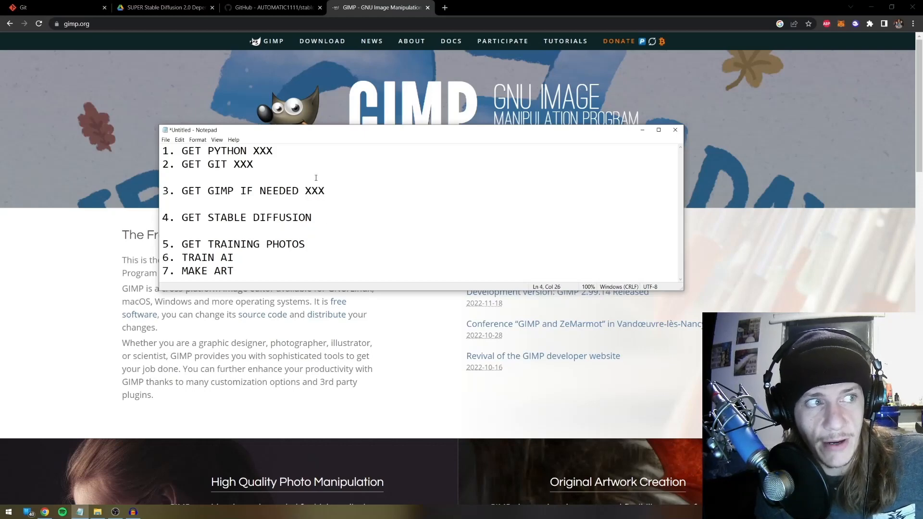
{"action": "key", "text": "BackSpace"}
{"action": "key", "text": "Return"}
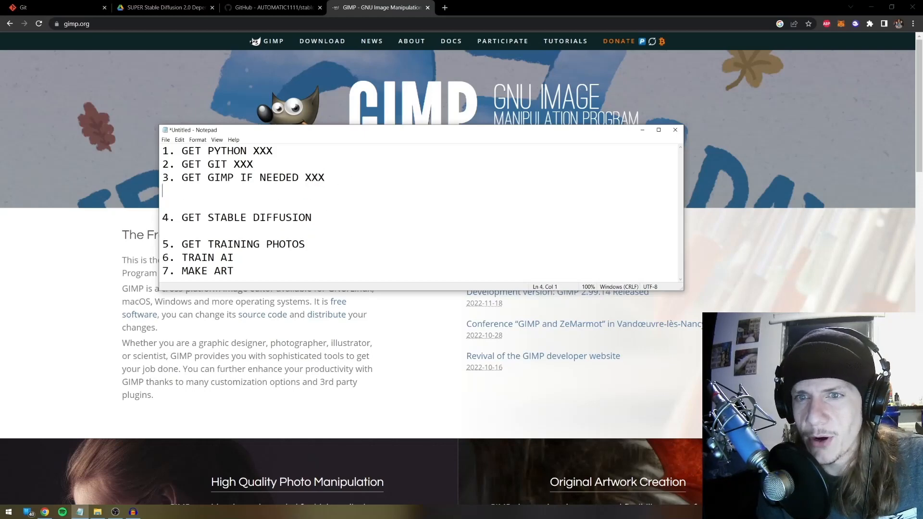
{"action": "left_click", "coordinate": [302, 231]}
{"action": "key", "text": "BackSpace"}
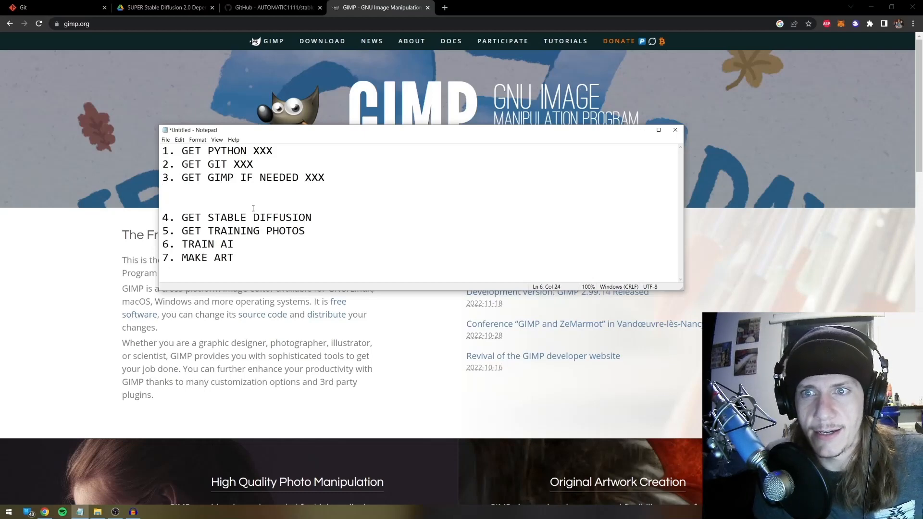
{"action": "key", "text": "Return"}
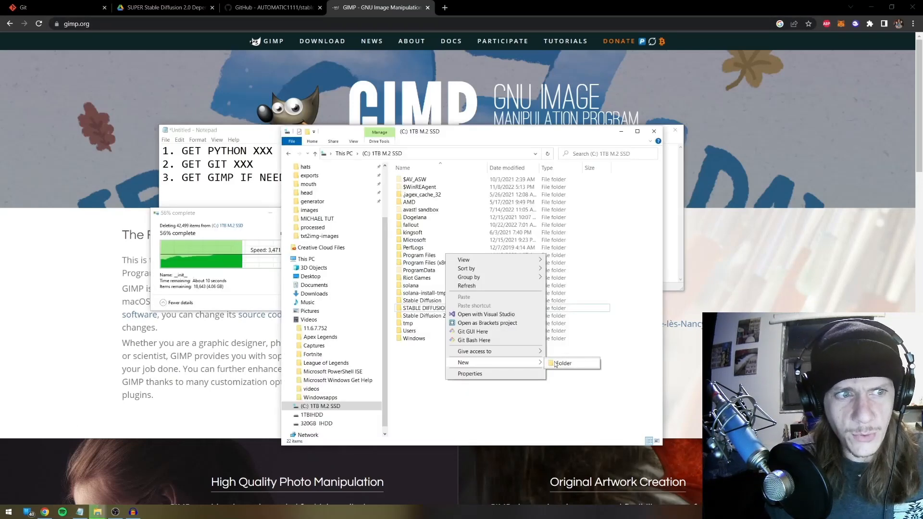
Create a new folder named STABLEDIFFUSION2 on the C: drive and open it
{"action": "left_click", "coordinate": [556, 363]}
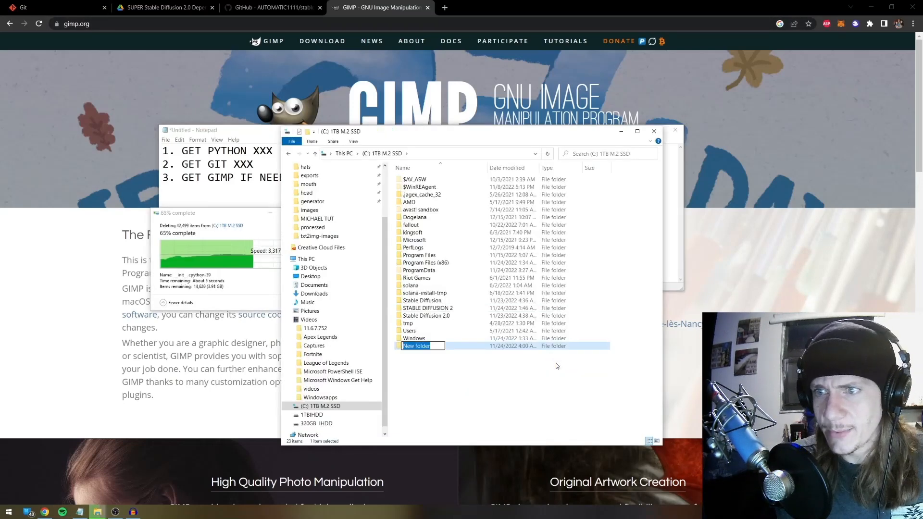
{"action": "type", "text": "STABL"}
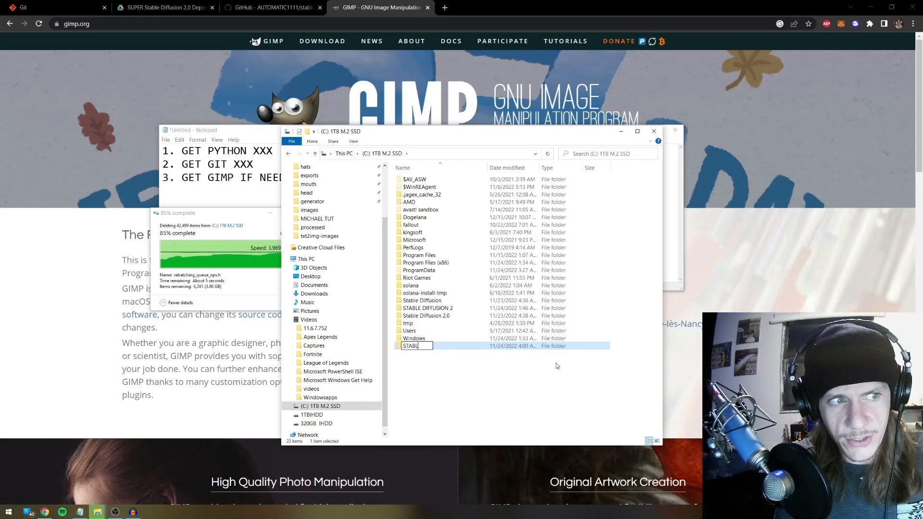
{"action": "type", "text": "EDIFFU"}
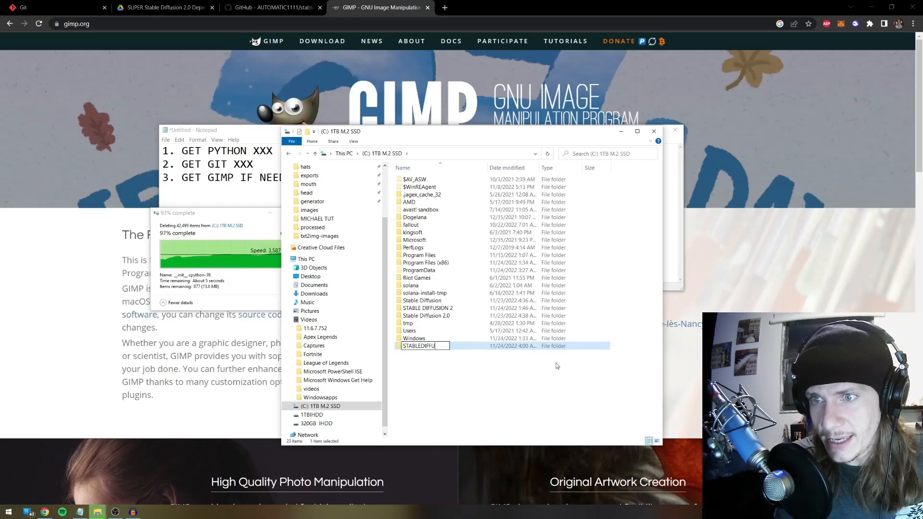
{"action": "type", "text": "SION"}
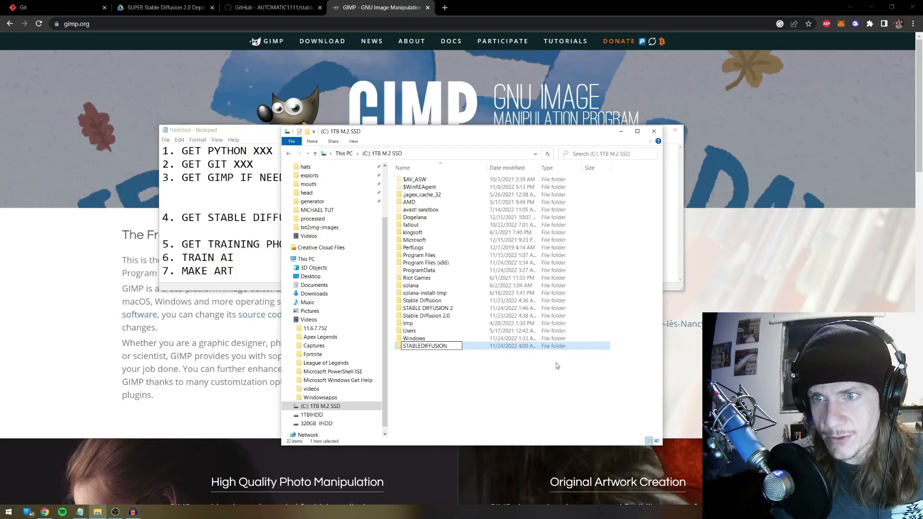
{"action": "type", "text": "2"}
{"action": "key", "text": "Return"}
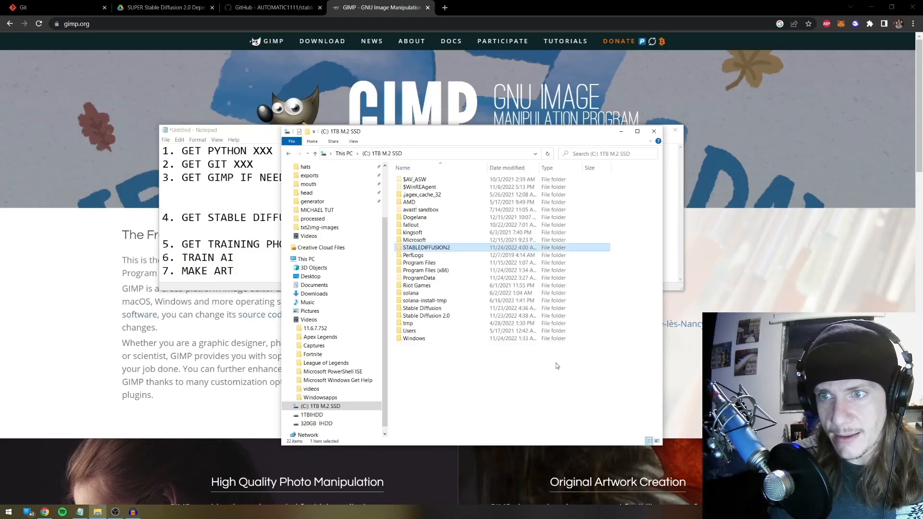
{"action": "double_click", "coordinate": [441, 251]}
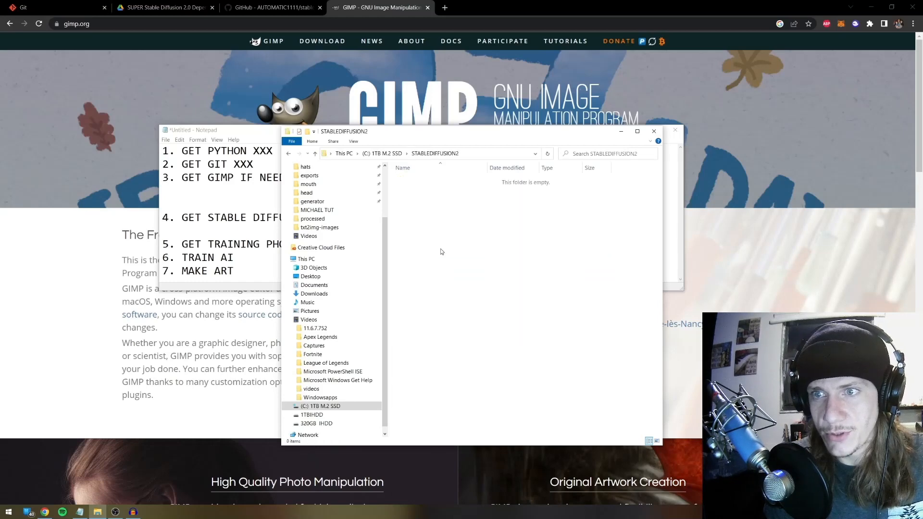
{"action": "left_click", "coordinate": [2, 515]}
Launch Command Prompt via CMD and change directory to C:\STABLEDIFFUSION2 with the copied path
{"action": "type", "text": "CMD"}
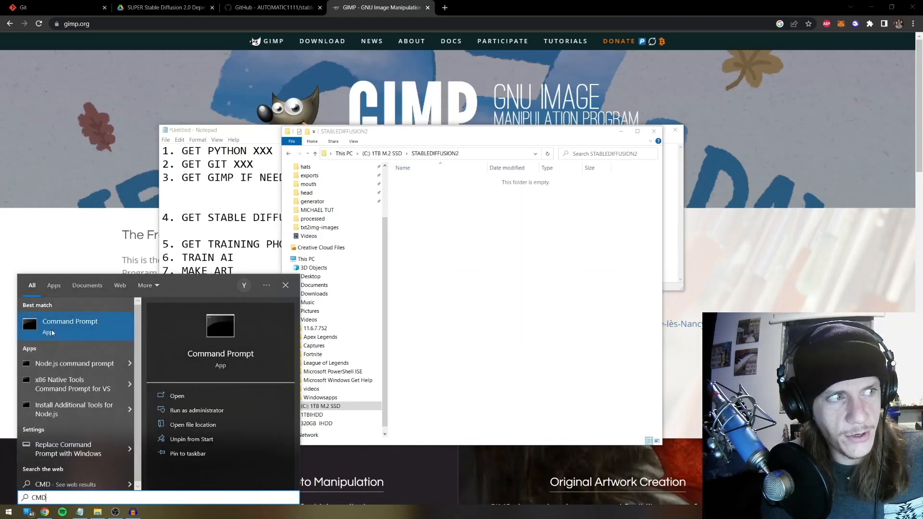
{"action": "left_click", "coordinate": [52, 333]}
{"action": "left_click_drag", "start_coordinate": [144, 35], "coordinate": [124, 72]}
{"action": "left_click_drag", "start_coordinate": [542, 134], "coordinate": [695, 101]}
{"action": "left_click", "coordinate": [634, 121]}
{"action": "key", "text": "ctrl+c"}
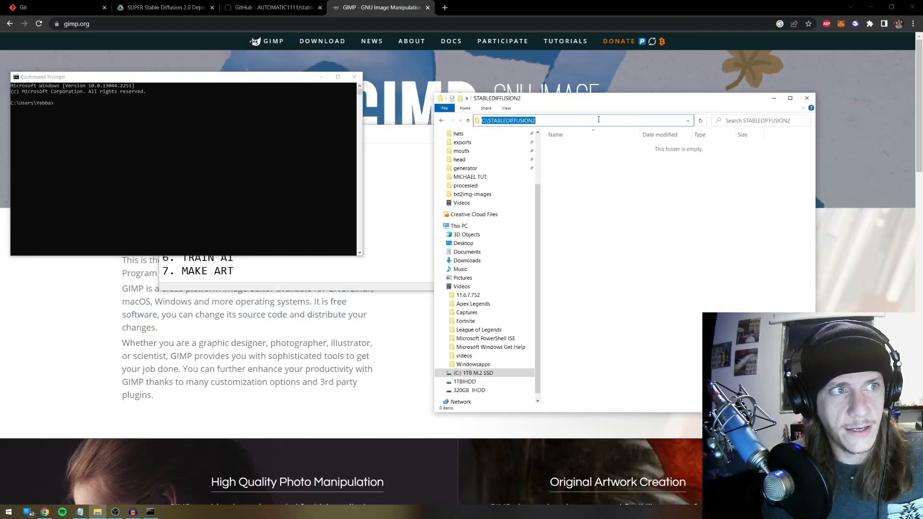
{"action": "left_click_drag", "start_coordinate": [160, 80], "coordinate": [340, 124]}
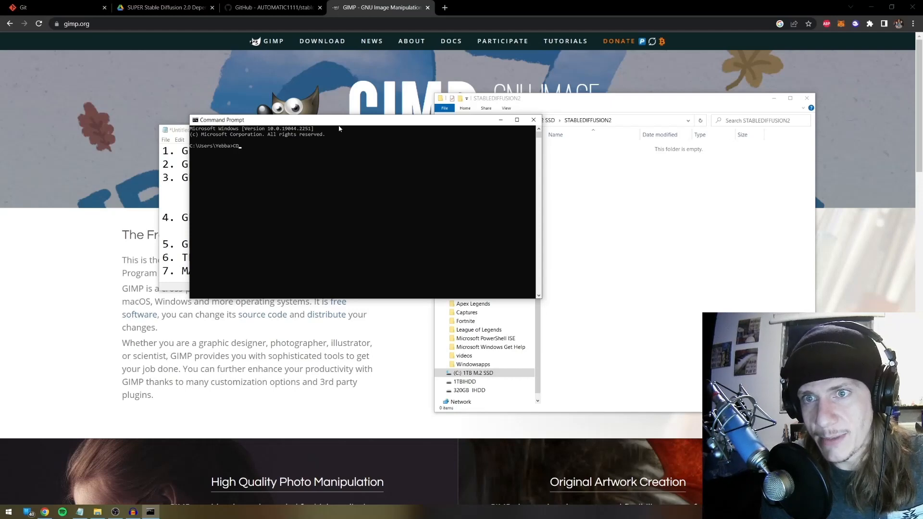
{"action": "type", "text": "CD"}
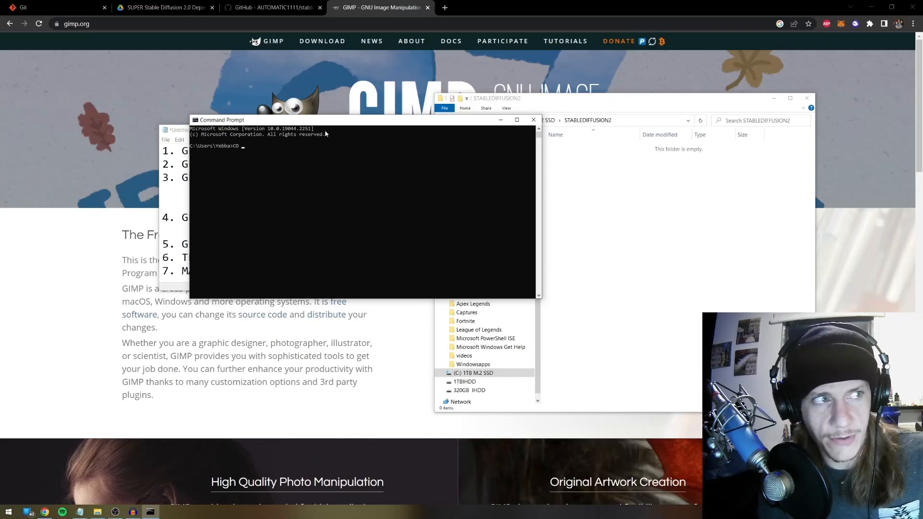
{"action": "key", "text": "ctrl+v"}
{"action": "key", "text": "Return"}
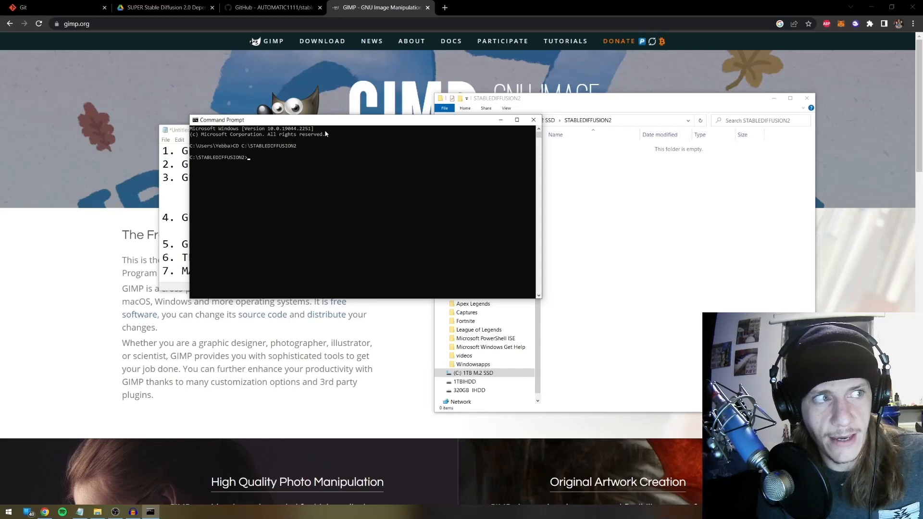
Run git to confirm it is installed and look over its help output
{"action": "left_click_drag", "start_coordinate": [347, 129], "coordinate": [317, 129]}
{"action": "left_click", "coordinate": [291, 169]}
{"action": "left_click", "coordinate": [260, 158]}
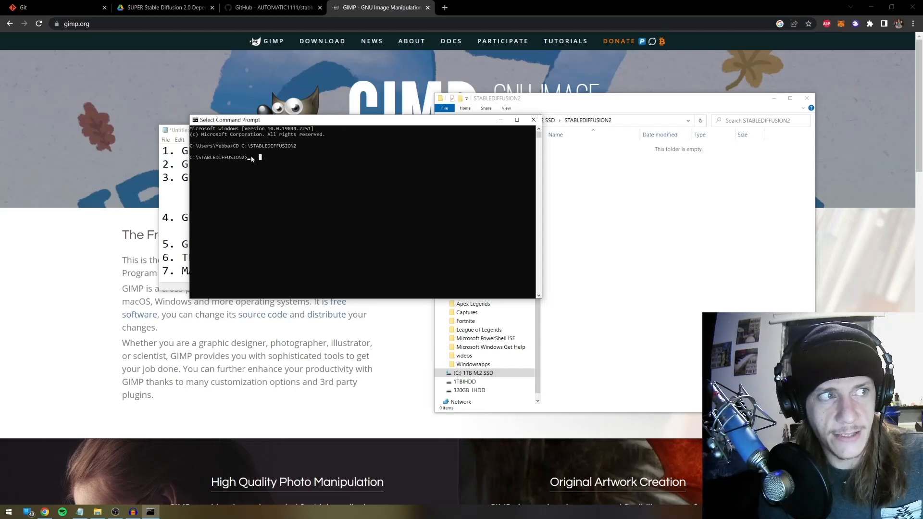
{"action": "right_click", "coordinate": [251, 160]}
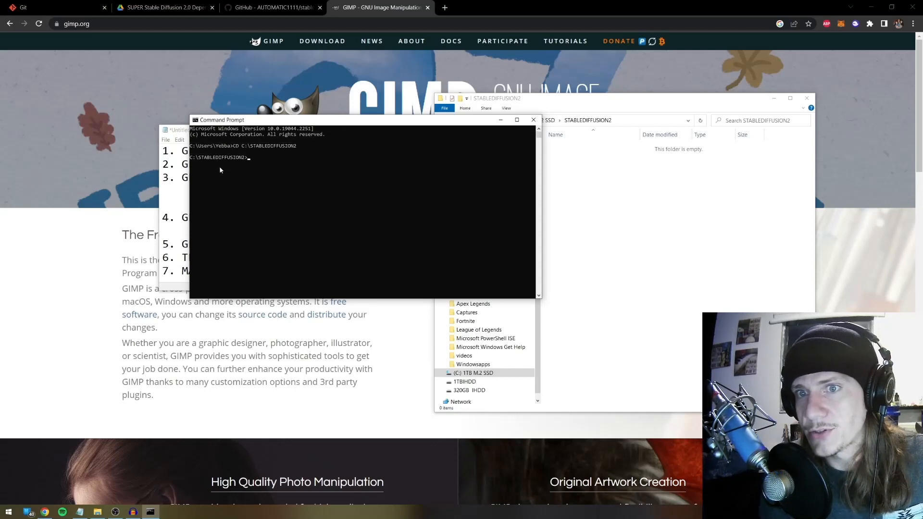
{"action": "left_click_drag", "start_coordinate": [320, 124], "coordinate": [275, 143]}
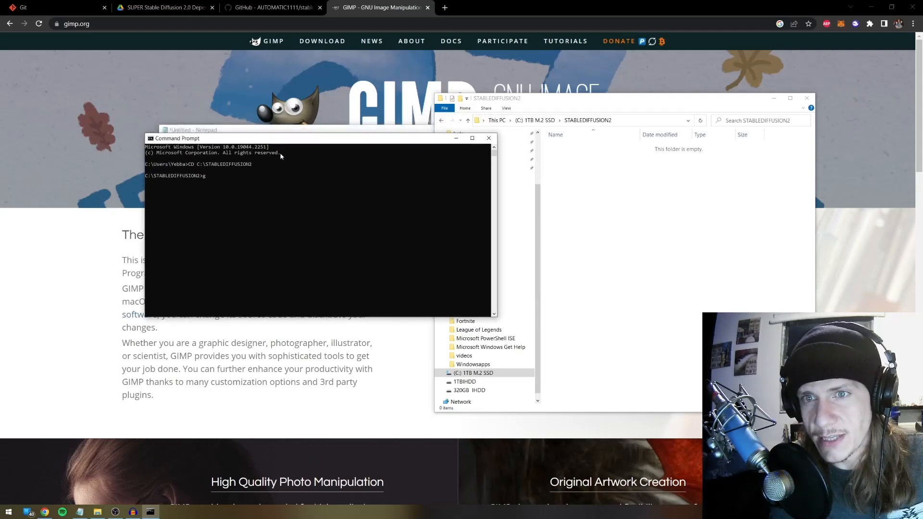
{"action": "type", "text": "git"}
{"action": "key", "text": "Return"}
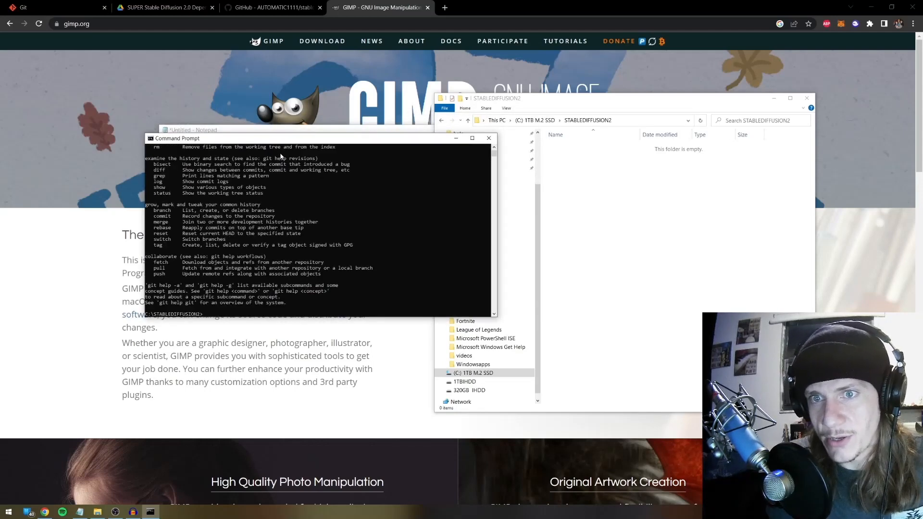
{"action": "scroll", "coordinate": [348, 195], "scroll_direction": "up", "scroll_amount": 10}
{"action": "scroll", "coordinate": [345, 207], "scroll_direction": "down", "scroll_amount": 15}
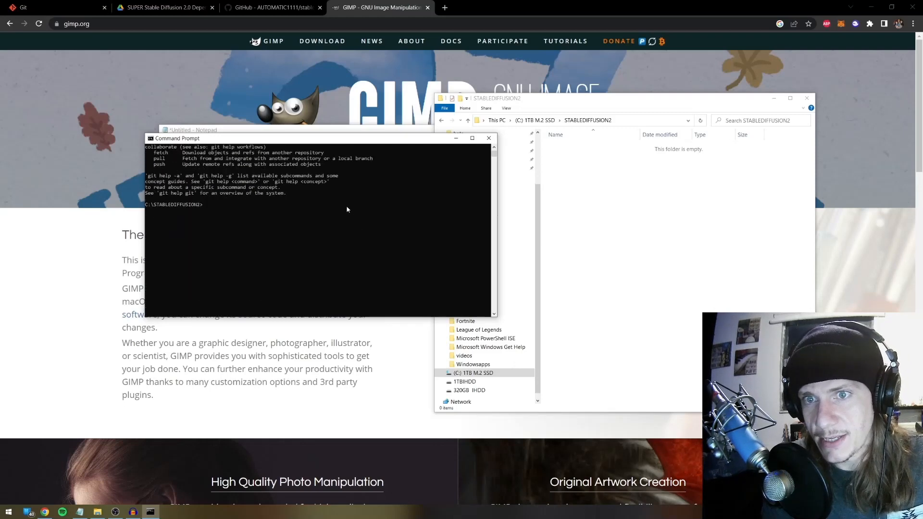
{"action": "scroll", "coordinate": [347, 209], "scroll_direction": "up", "scroll_amount": 4}
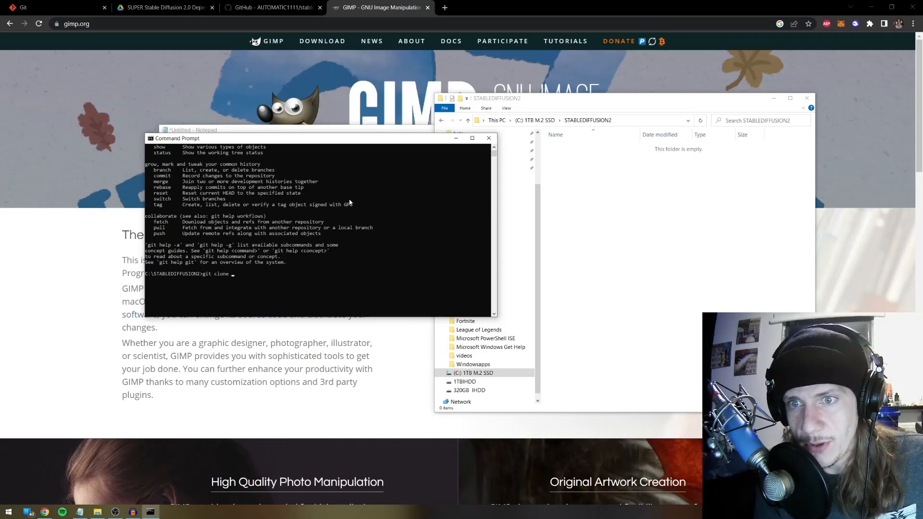
{"action": "left_click", "coordinate": [404, 6]}
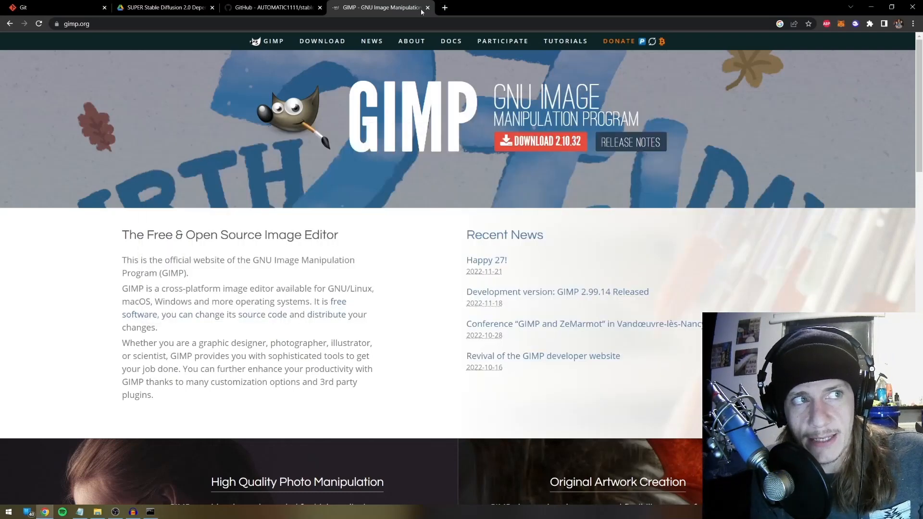
Close the GIMP and Git tabs and copy the AUTOMATIC1111 stable-diffusion-webui GitHub address
{"action": "left_click", "coordinate": [427, 7]}
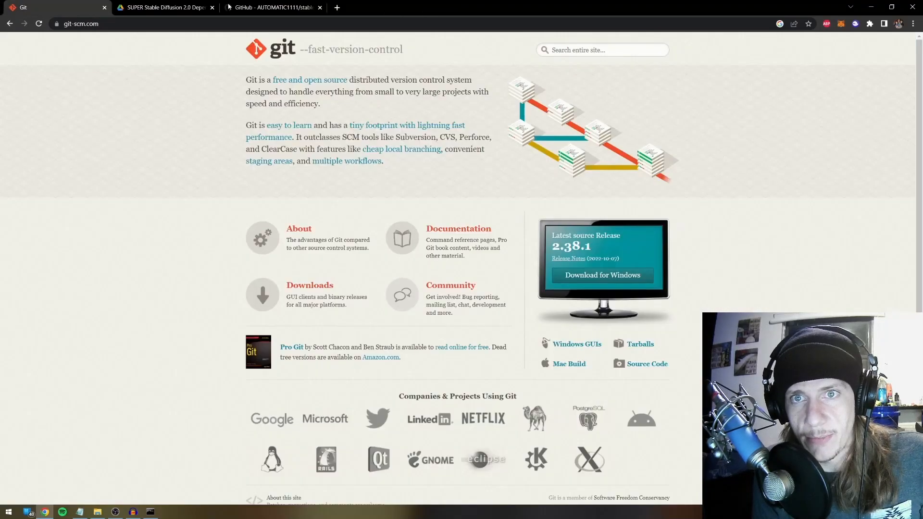
{"action": "left_click", "coordinate": [105, 7]}
{"action": "left_click", "coordinate": [129, 7]}
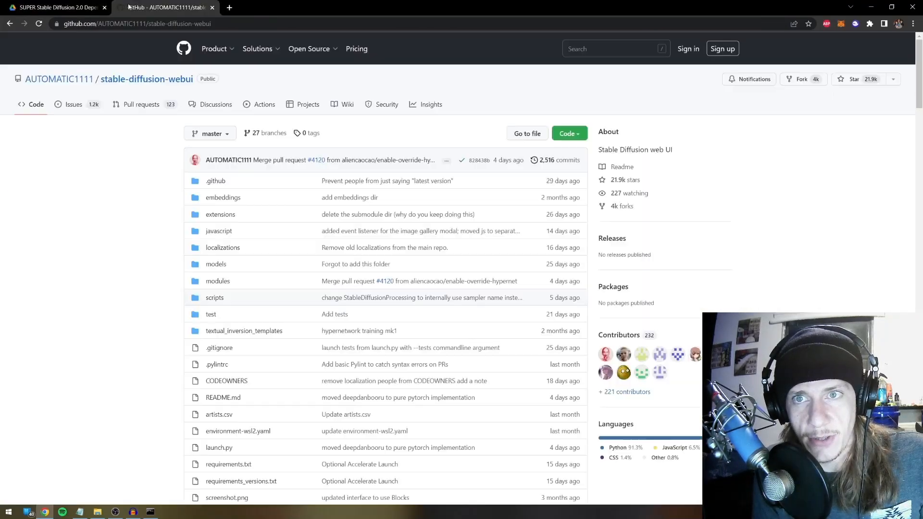
{"action": "left_click", "coordinate": [232, 24]}
{"action": "key", "text": "ctrl+c"}
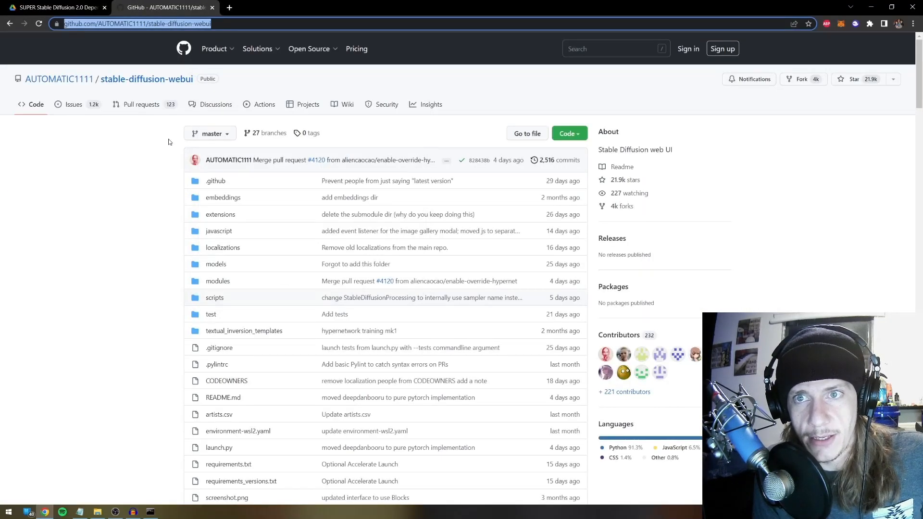
{"action": "left_click", "coordinate": [112, 186]}
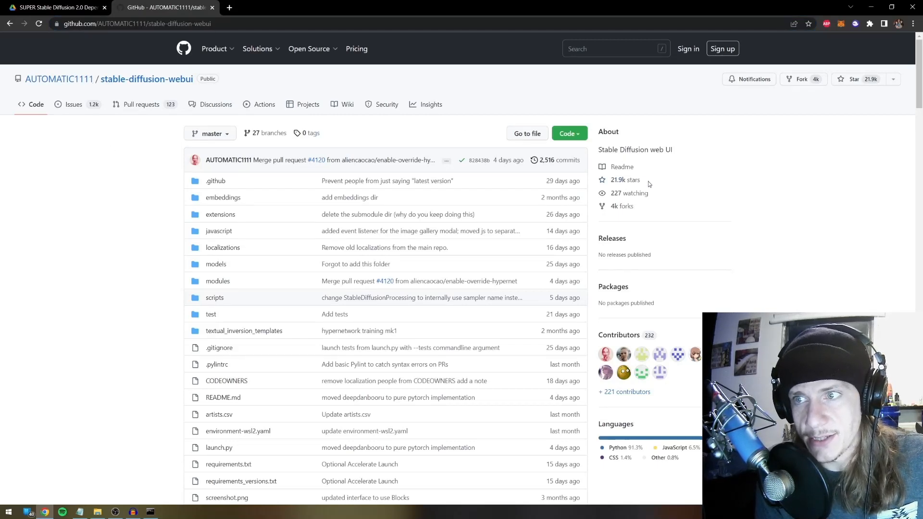
Note the repository's 21.9k stars and 4k forks, then paste its address after git clone
{"action": "left_click_drag", "start_coordinate": [647, 180], "coordinate": [607, 178]}
{"action": "left_click_drag", "start_coordinate": [649, 209], "coordinate": [609, 206]}
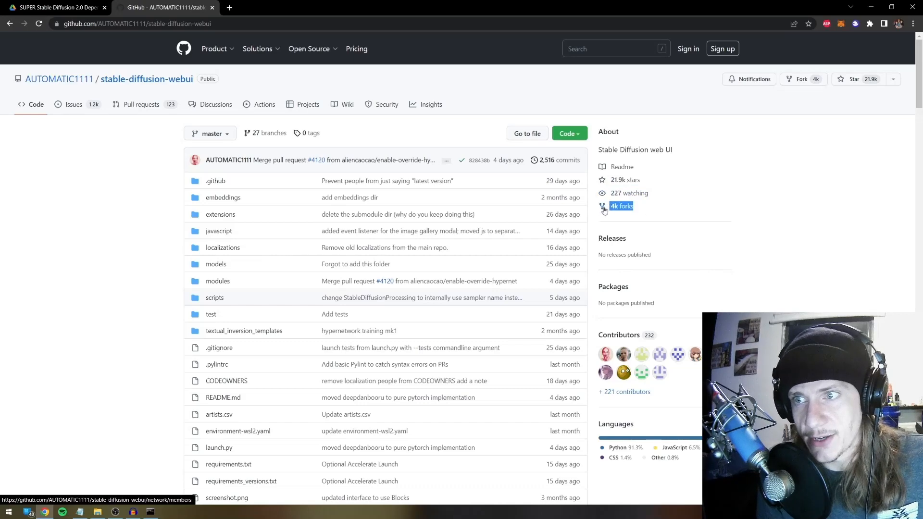
{"action": "mouse_move", "coordinate": [67, 82]}
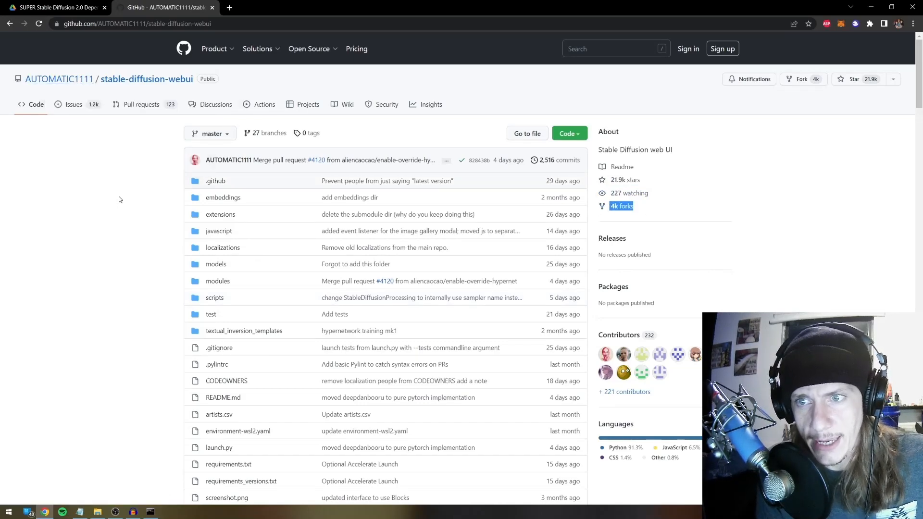
{"action": "scroll", "coordinate": [486, 232], "scroll_direction": "down", "scroll_amount": 5}
{"action": "scroll", "coordinate": [281, 282], "scroll_direction": "up", "scroll_amount": 5}
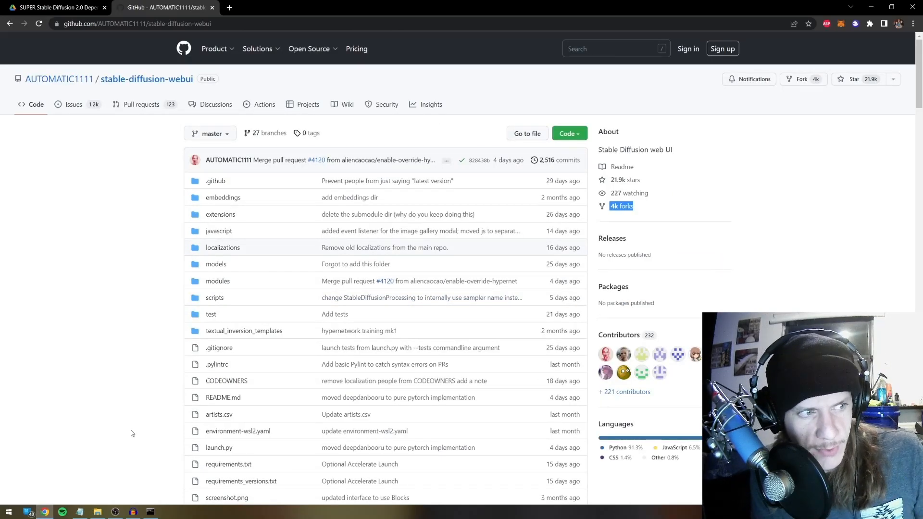
{"action": "left_click", "coordinate": [150, 512]}
{"action": "mouse_move", "coordinate": [342, 136]}
{"action": "left_mouse_down"}
{"action": "mouse_move", "coordinate": [539, 146]}
{"action": "mouse_move", "coordinate": [587, 160]}
{"action": "left_mouse_up"}
{"action": "right_click", "coordinate": [609, 278]}
Run the git clone and open the resulting stable-diffusion-webui folder in File Explorer
{"action": "key", "text": "Return"}
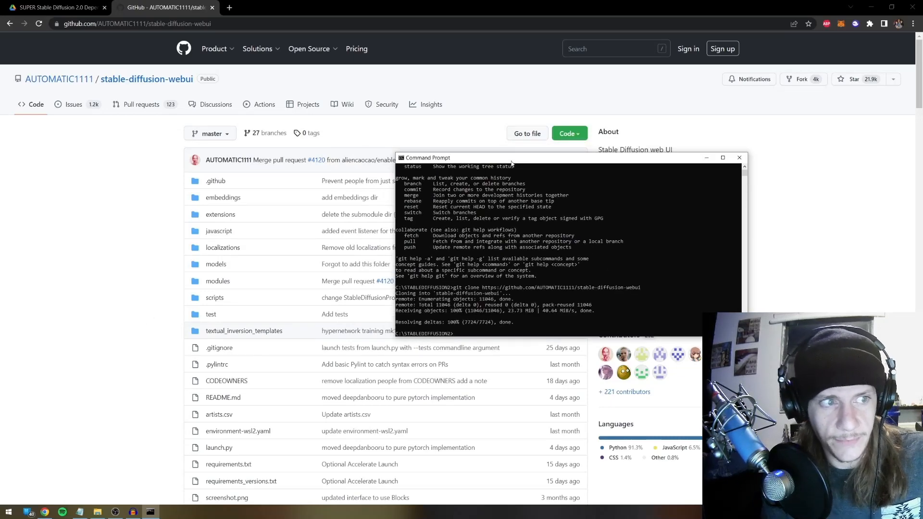
{"action": "left_click", "coordinate": [98, 511]}
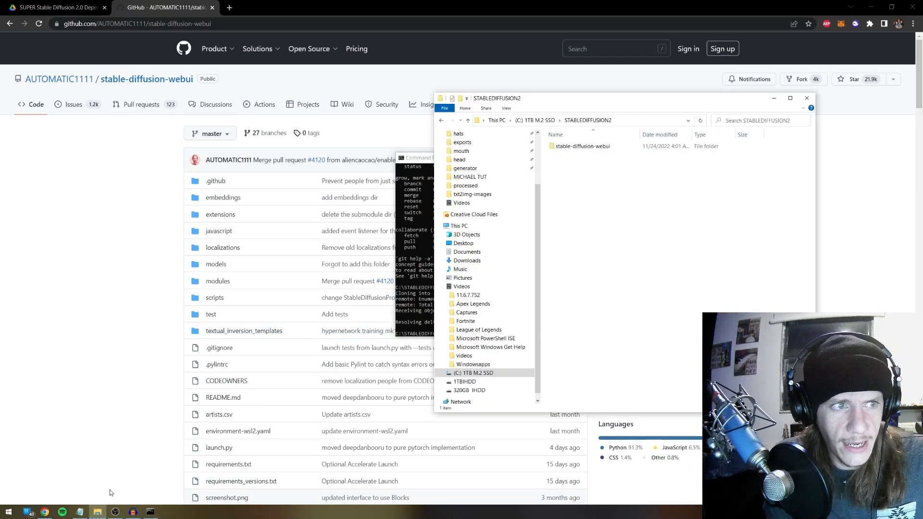
{"action": "double_click", "coordinate": [587, 147]}
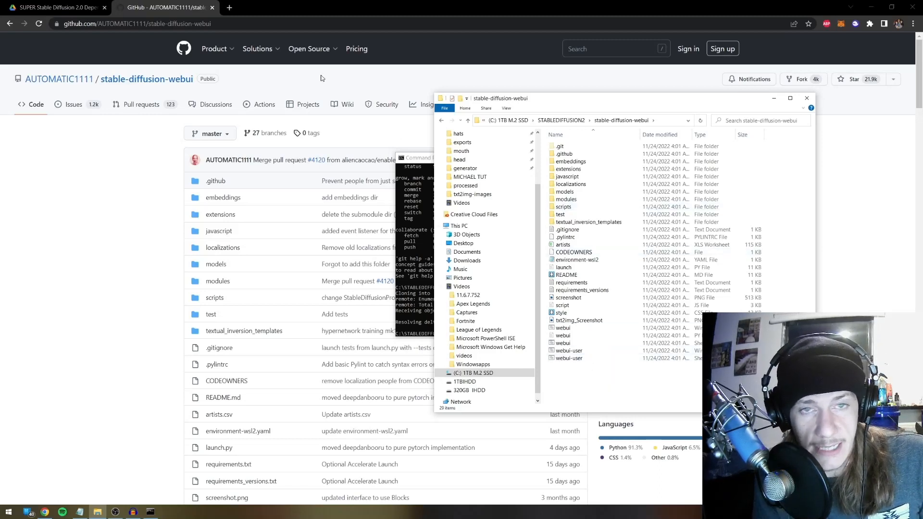
{"action": "left_click", "coordinate": [90, 4]}
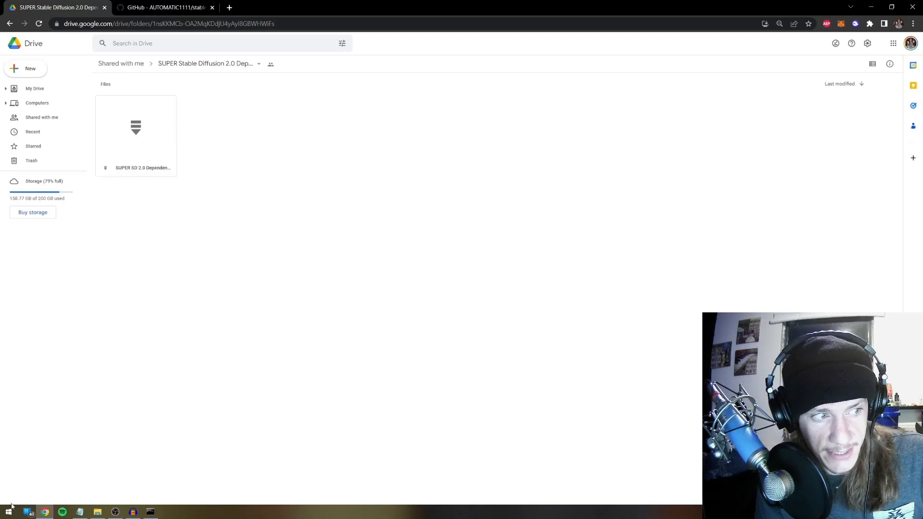
{"action": "left_click", "coordinate": [98, 512]}
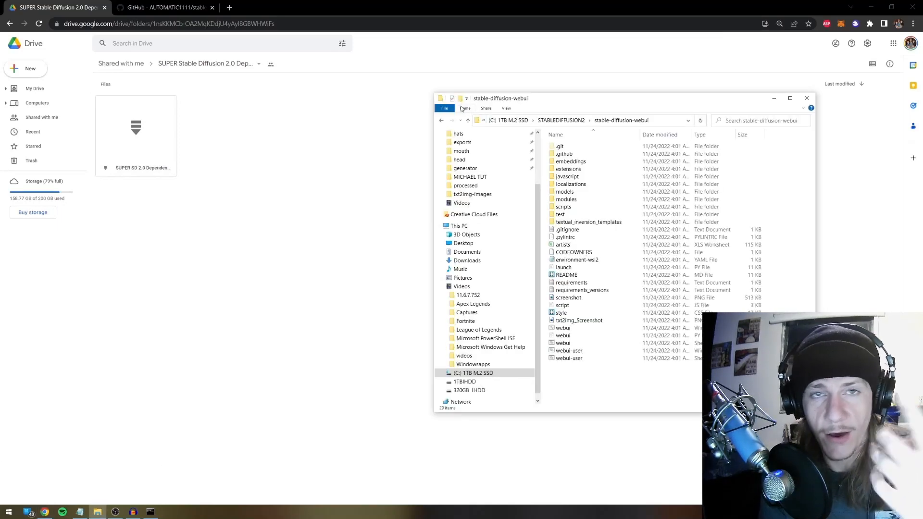
{"action": "scroll", "coordinate": [517, 190], "scroll_direction": "up", "scroll_amount": 3}
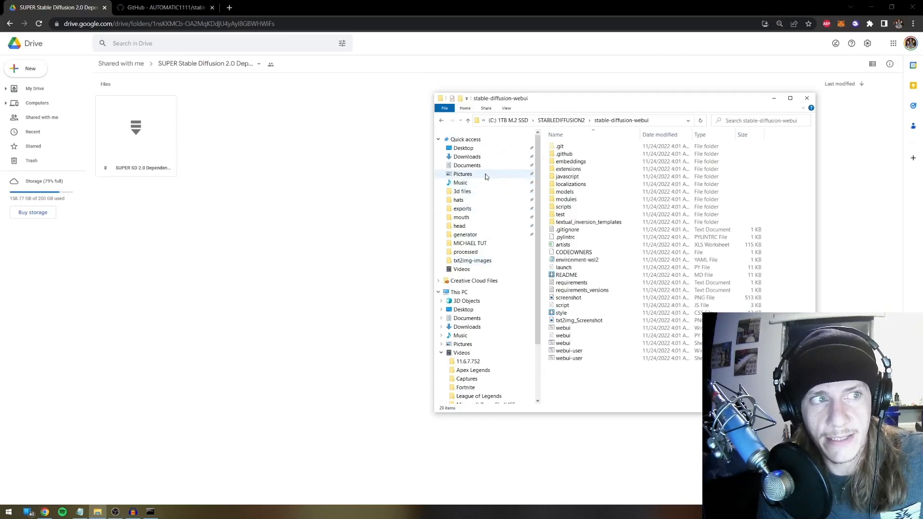
{"action": "left_click", "coordinate": [482, 160]}
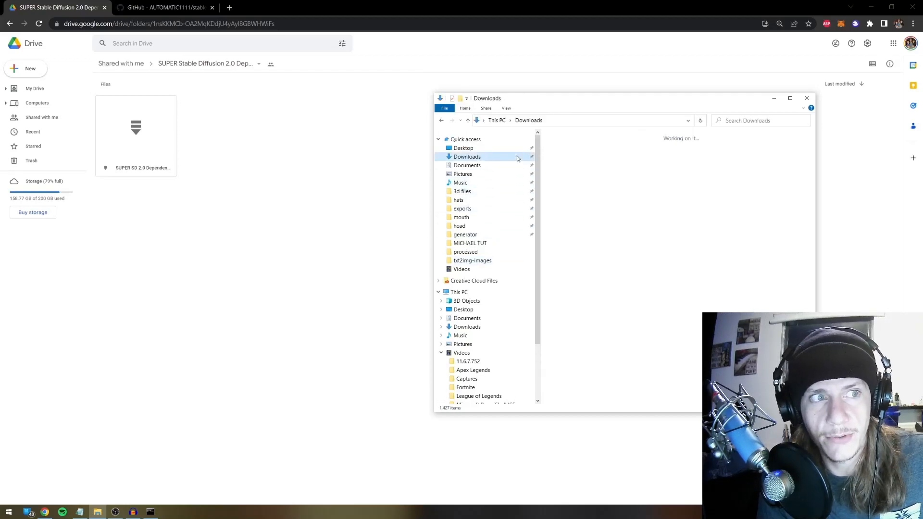
{"action": "double_click", "coordinate": [572, 159]}
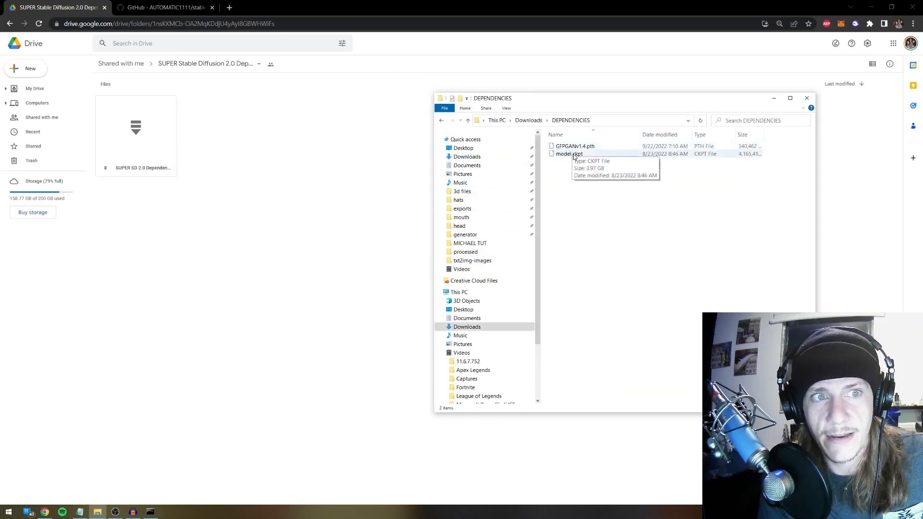
{"action": "left_click", "coordinate": [573, 156]}
{"action": "left_click", "coordinate": [577, 167]}
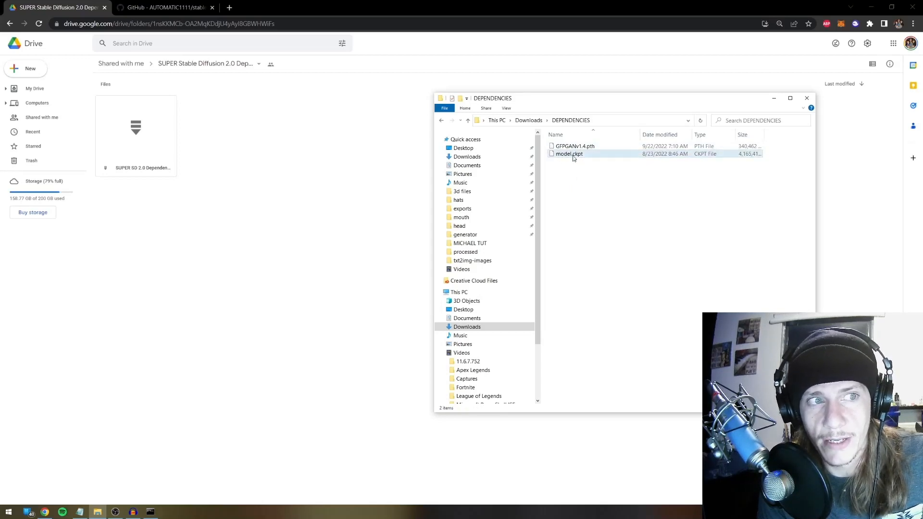
{"action": "left_click", "coordinate": [574, 156]}
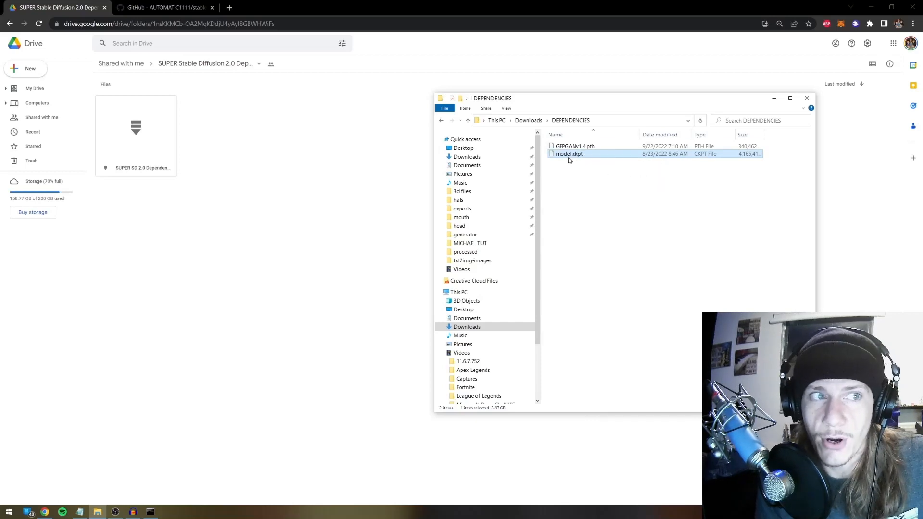
{"action": "left_click", "coordinate": [560, 170]}
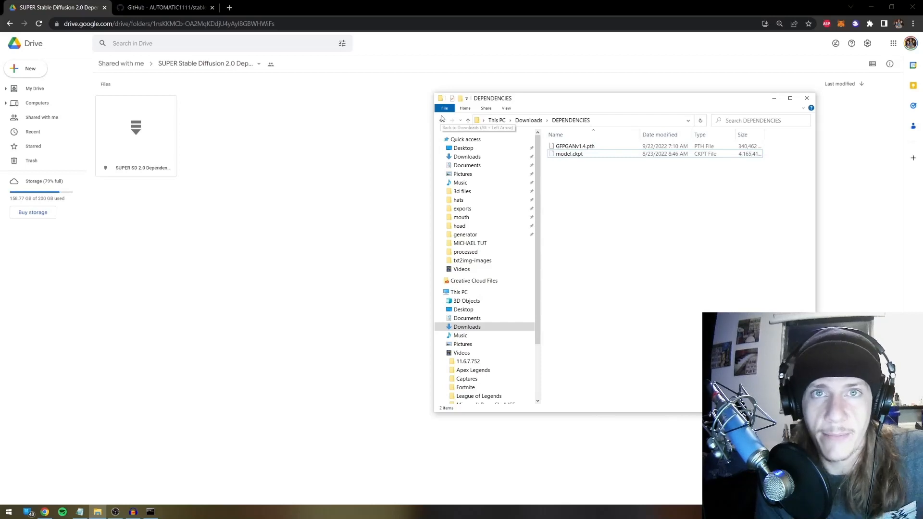
{"action": "left_click", "coordinate": [565, 154]}
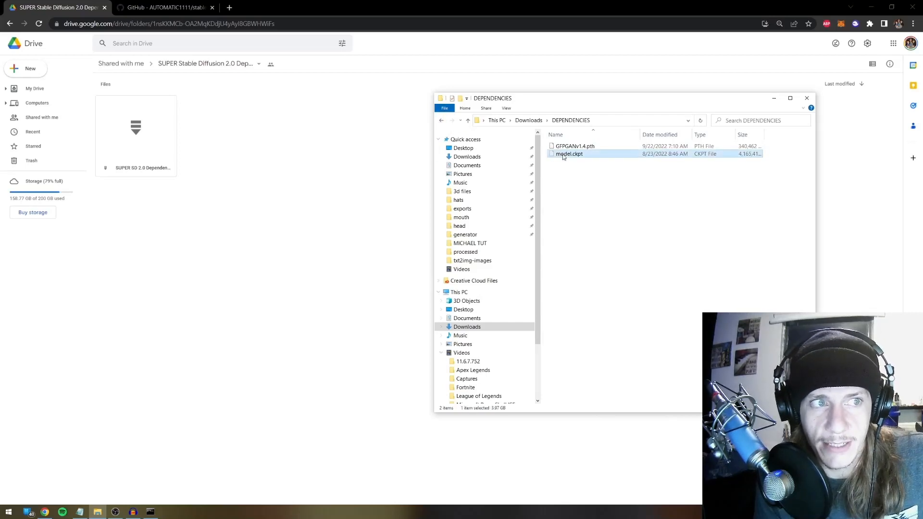
{"action": "left_click", "coordinate": [589, 172]}
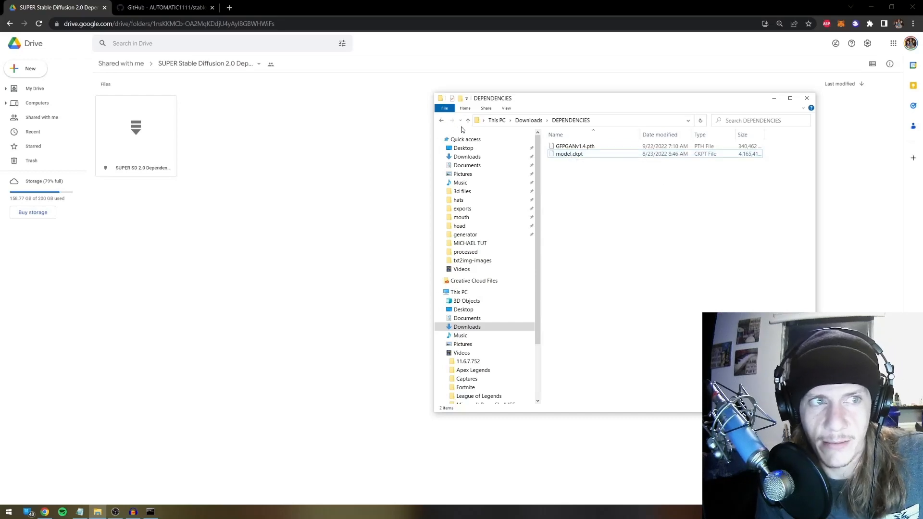
{"action": "left_click", "coordinate": [558, 155]}
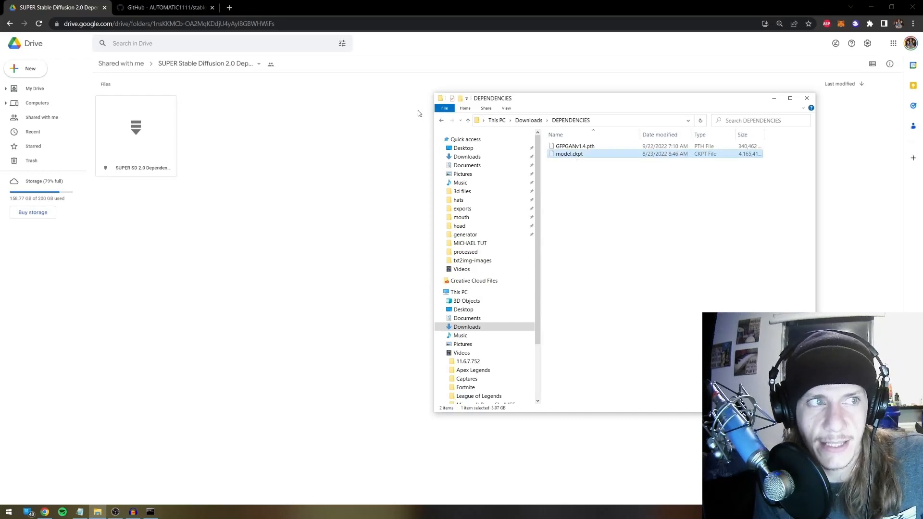
{"action": "left_click", "coordinate": [441, 120]}
{"action": "left_click", "coordinate": [441, 120]}
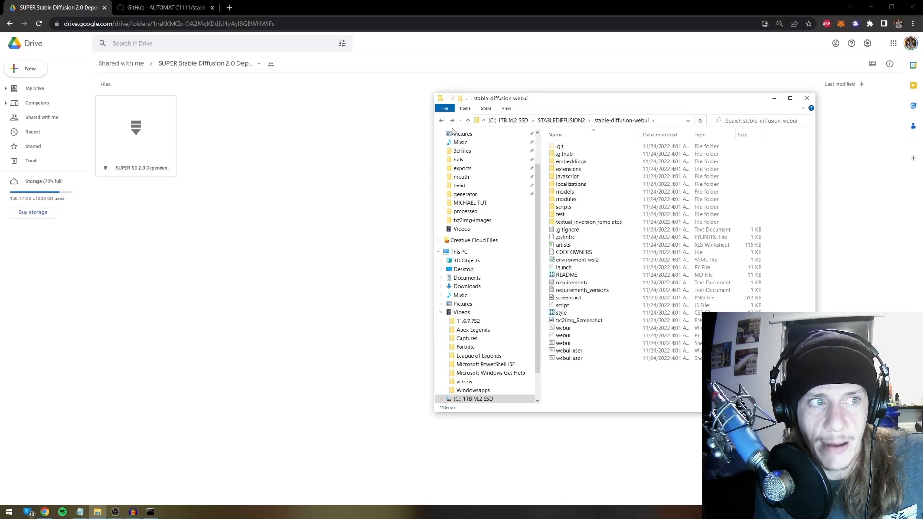
Paste model.ckpt into C:\STABLEDIFFUSION2\stable-diffusion-webui\models\Stable-diffusion, then return to Downloads
{"action": "left_click", "coordinate": [474, 400]}
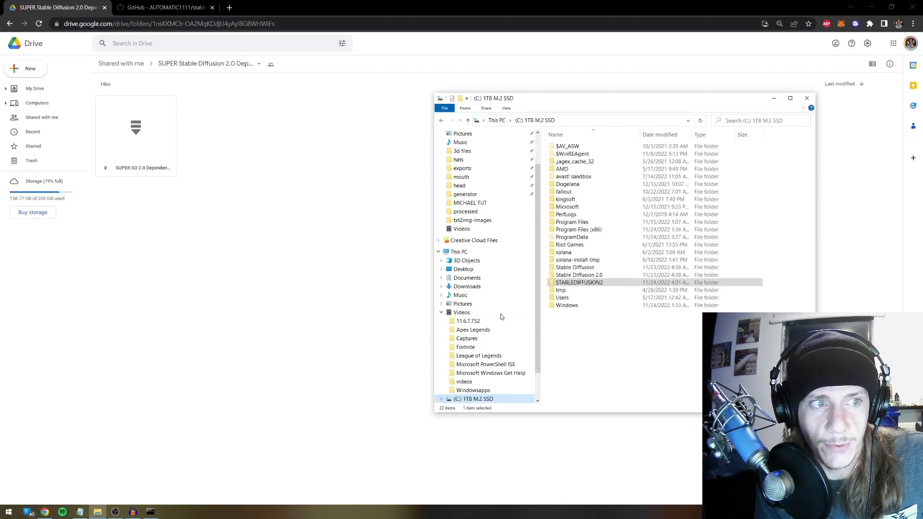
{"action": "double_click", "coordinate": [570, 283]}
{"action": "double_click", "coordinate": [570, 145]}
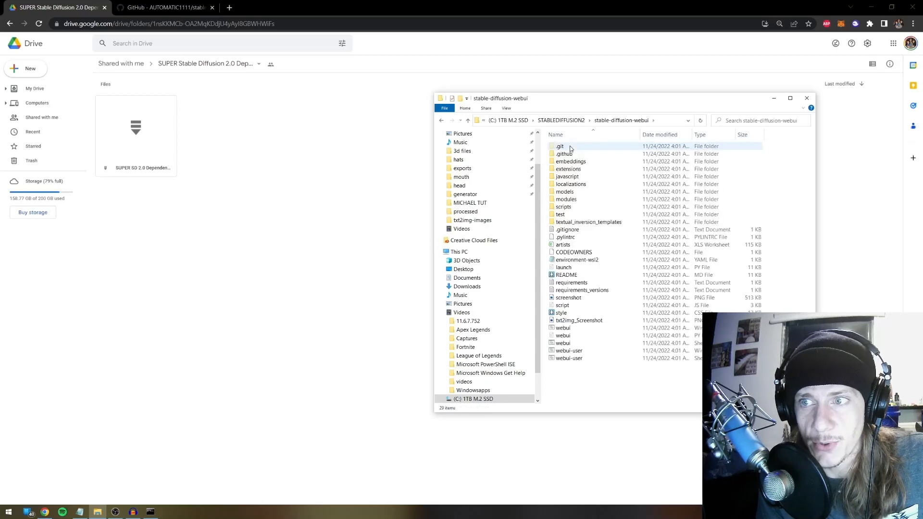
{"action": "double_click", "coordinate": [575, 192]}
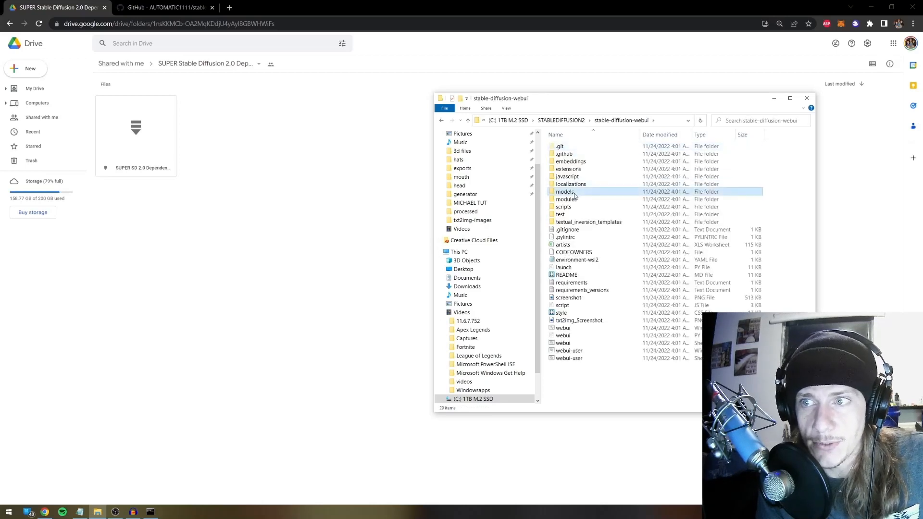
{"action": "double_click", "coordinate": [575, 154]}
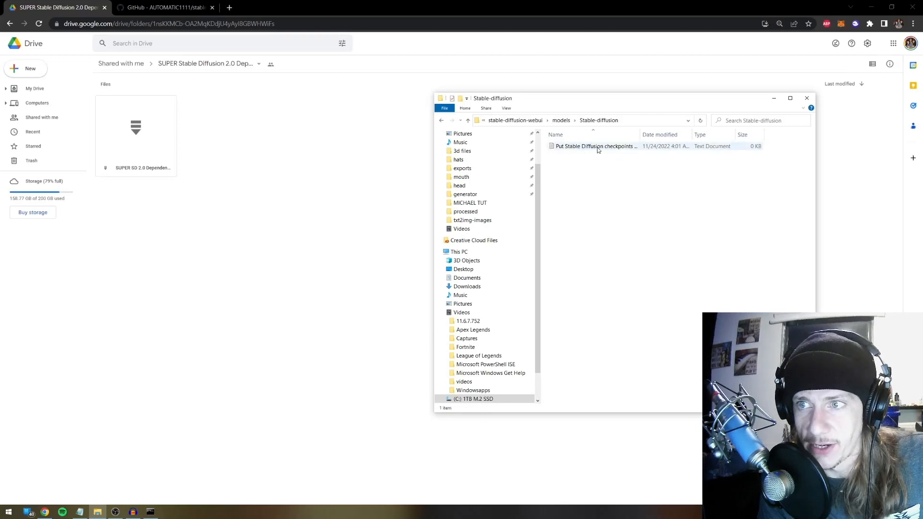
{"action": "key", "text": "ctrl+v"}
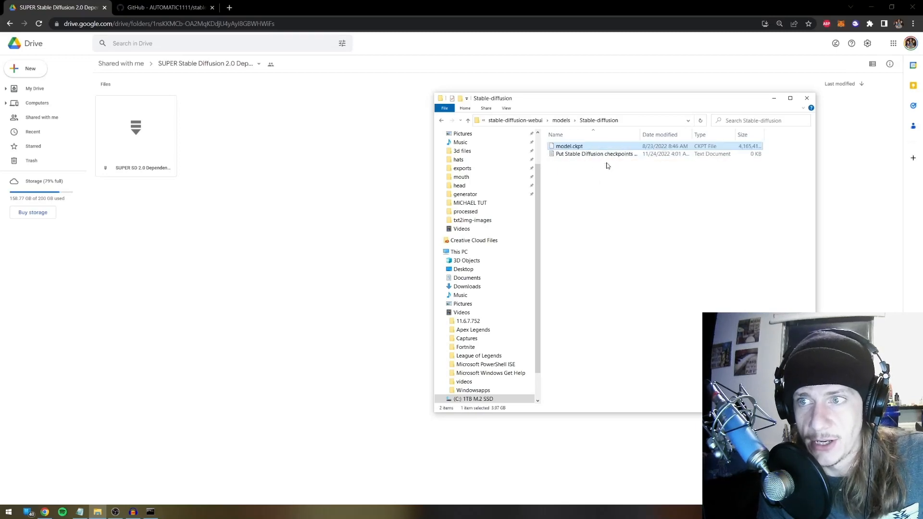
{"action": "left_click", "coordinate": [607, 168]}
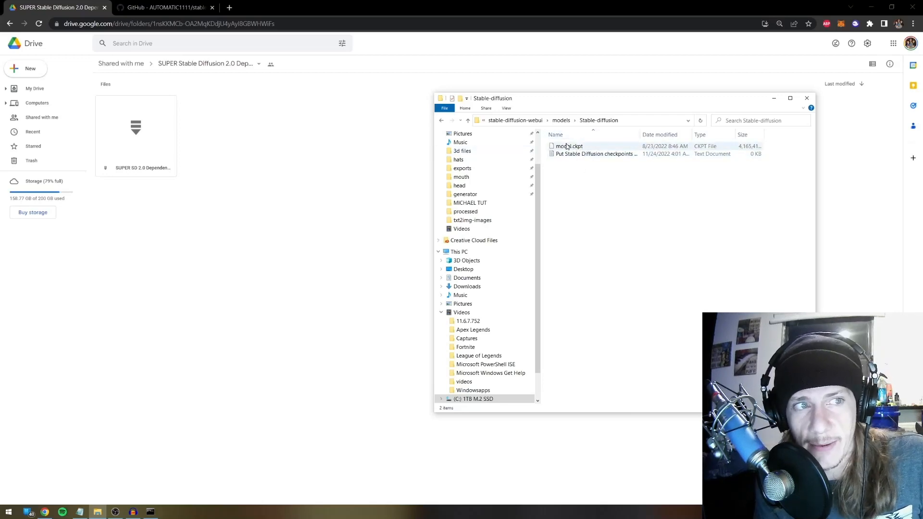
{"action": "scroll", "coordinate": [464, 185], "scroll_direction": "up", "scroll_amount": 2}
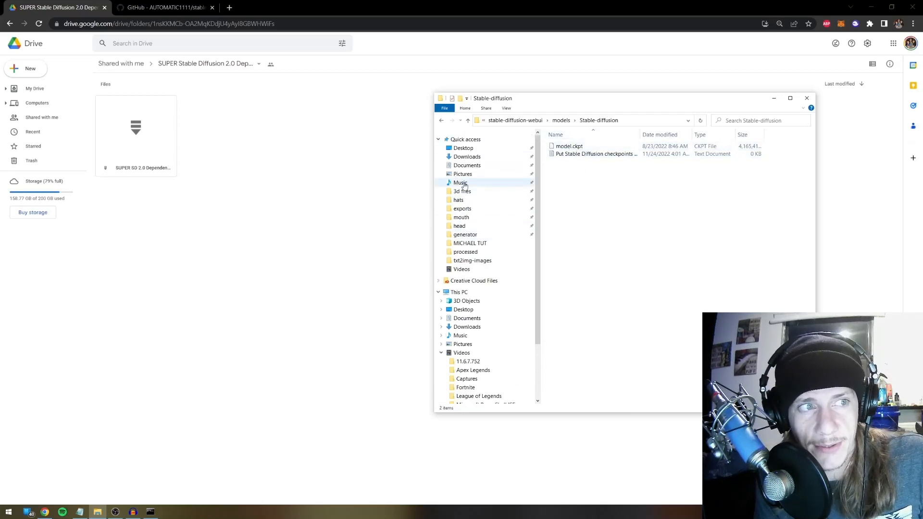
{"action": "left_click", "coordinate": [474, 157]}
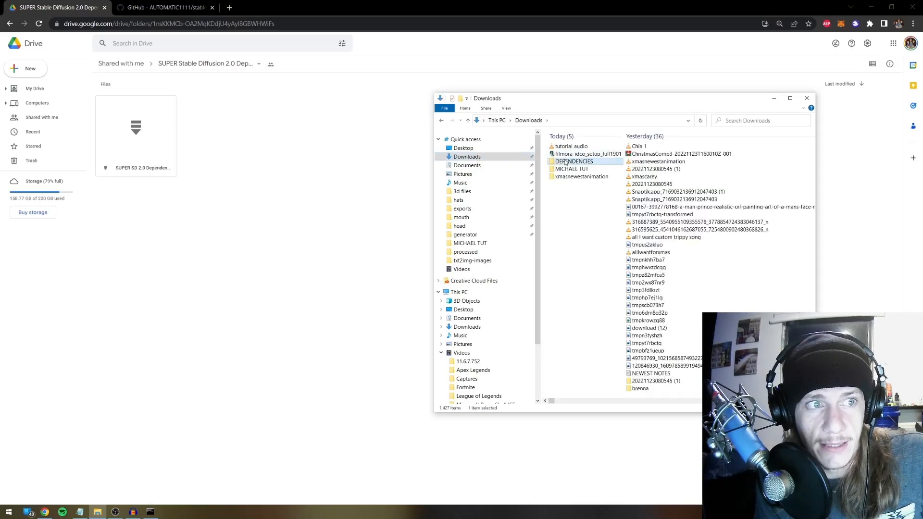
Paste GFPGANv1.4.pth from DEPENDENCIES into the stable-diffusion-webui root folder, then bring back the checklist
{"action": "double_click", "coordinate": [574, 162]}
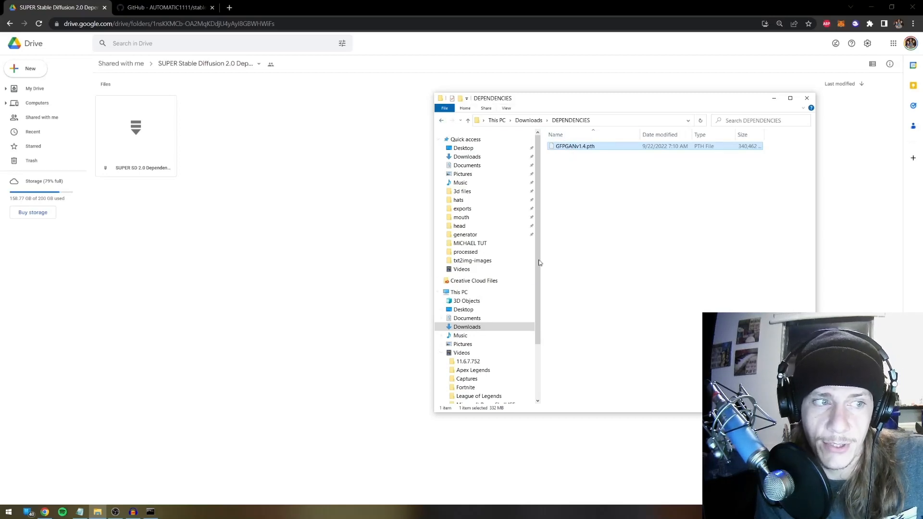
{"action": "scroll", "coordinate": [456, 264], "scroll_direction": "down", "scroll_amount": 3}
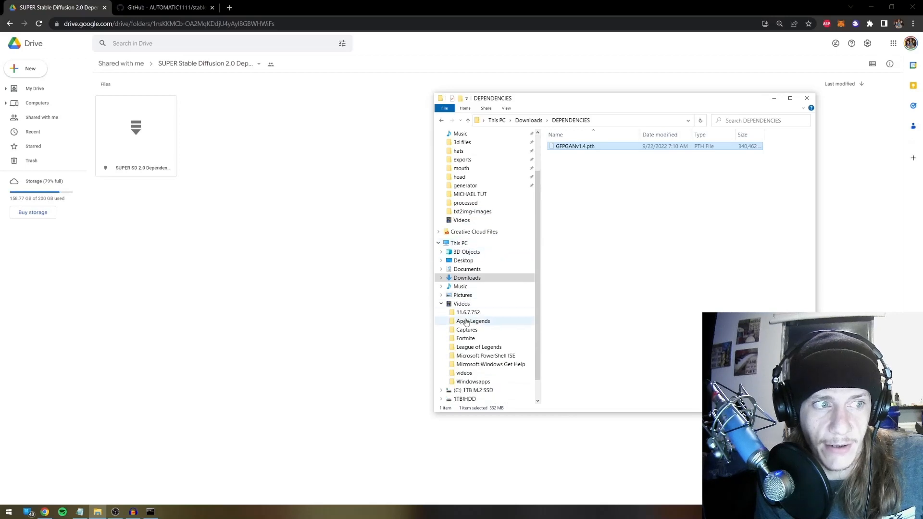
{"action": "left_click", "coordinate": [474, 364]}
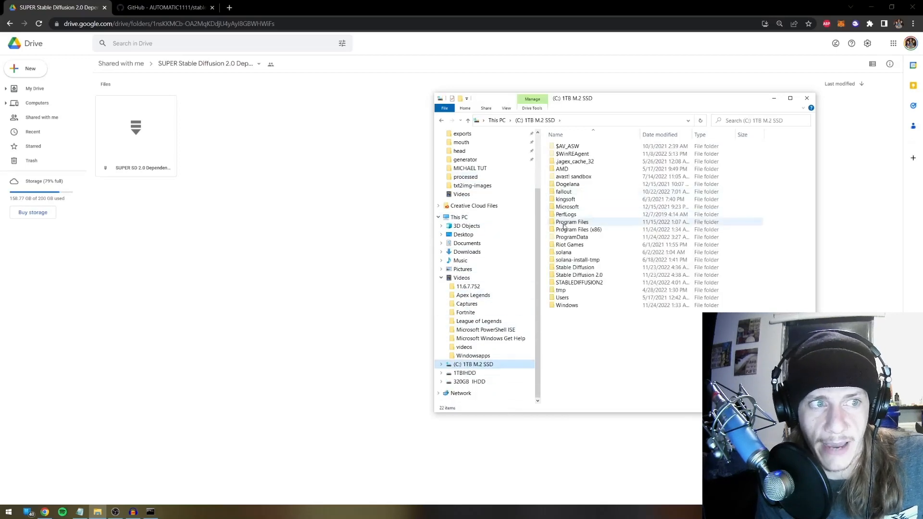
{"action": "double_click", "coordinate": [581, 284]}
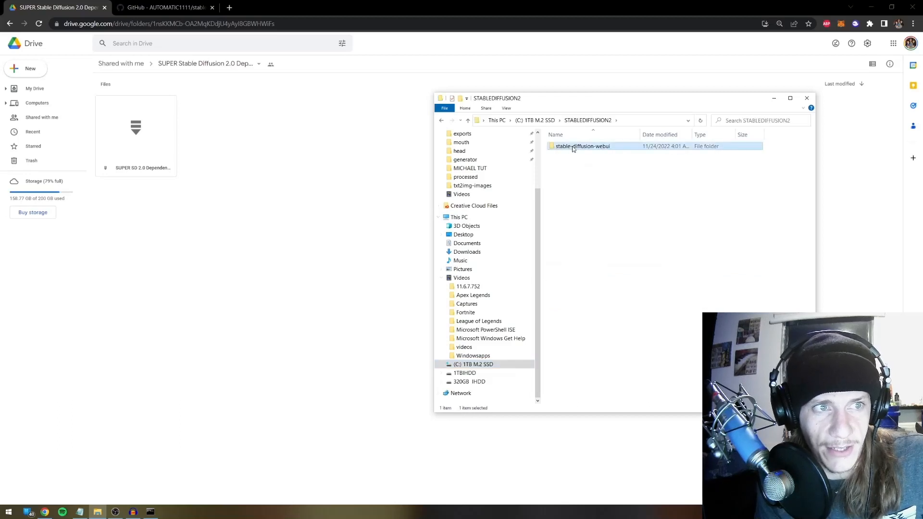
{"action": "double_click", "coordinate": [574, 147]}
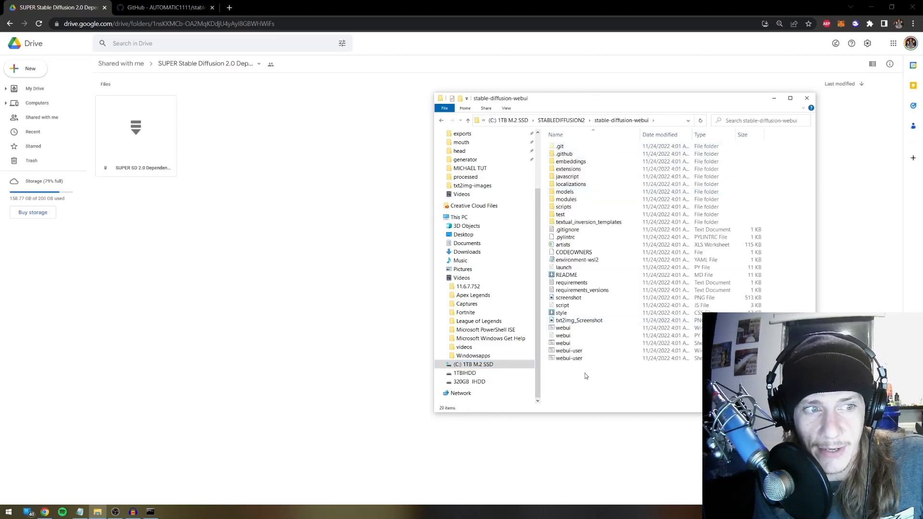
{"action": "key", "text": "ctrl+v"}
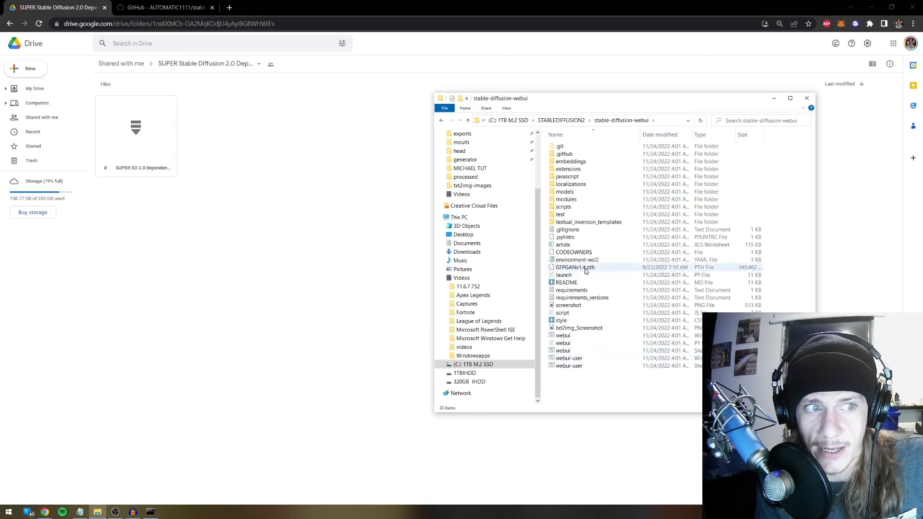
{"action": "left_click", "coordinate": [600, 383]}
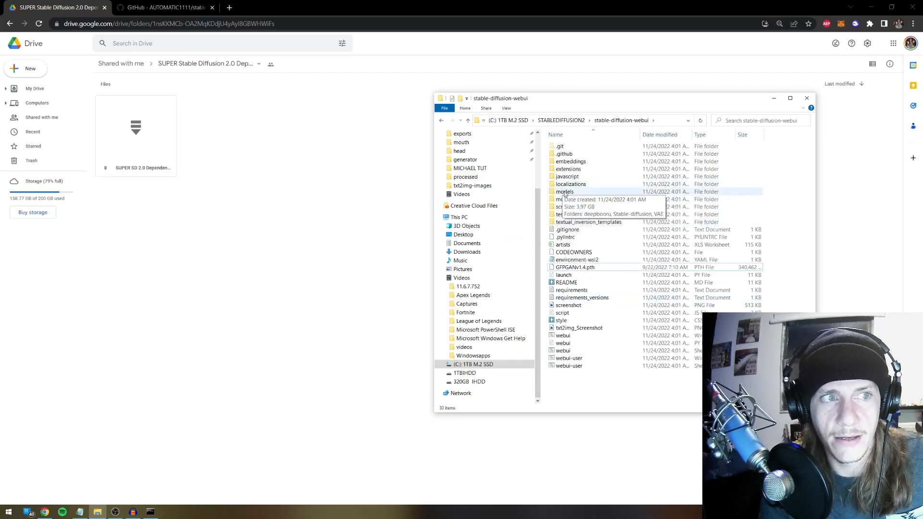
{"action": "left_click", "coordinate": [80, 512]}
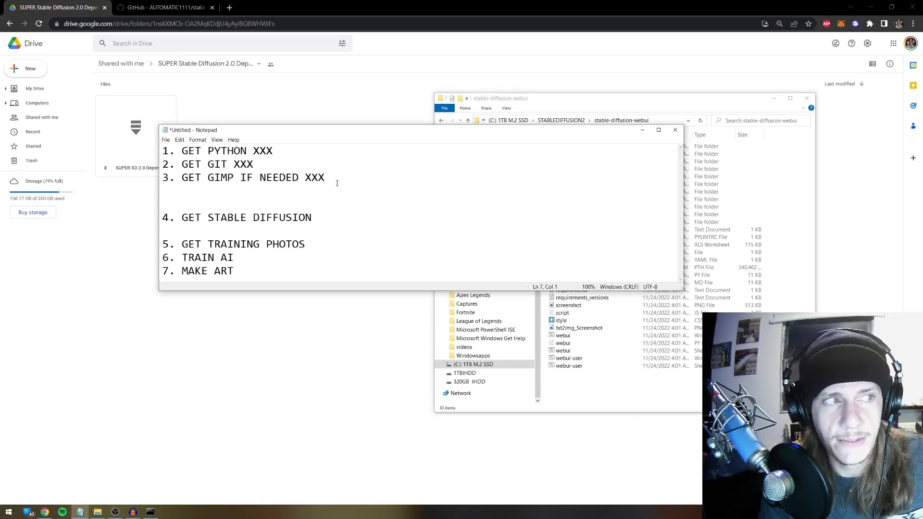
Mark step 4 GET STABLE DIFFUSION with XXX in Notepad, deleting the blank line above it
{"action": "left_click_drag", "start_coordinate": [400, 133], "coordinate": [384, 132]}
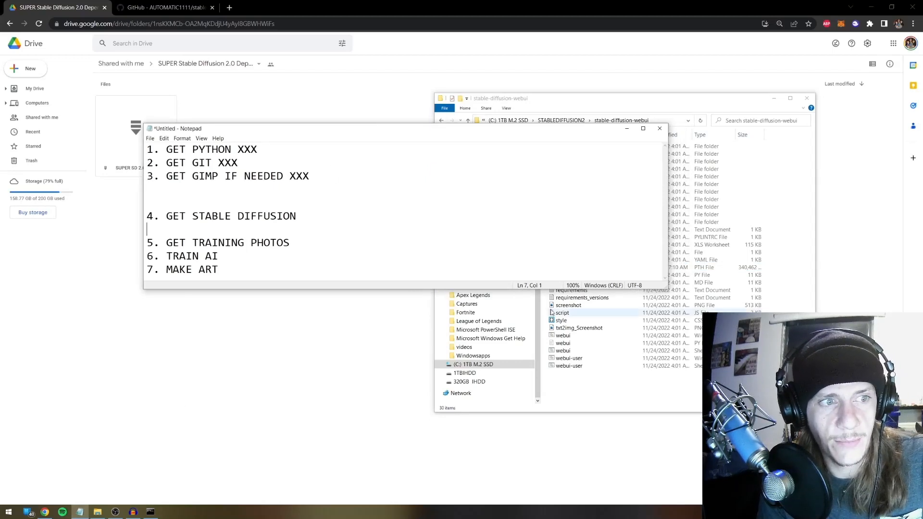
{"action": "left_click", "coordinate": [598, 379]}
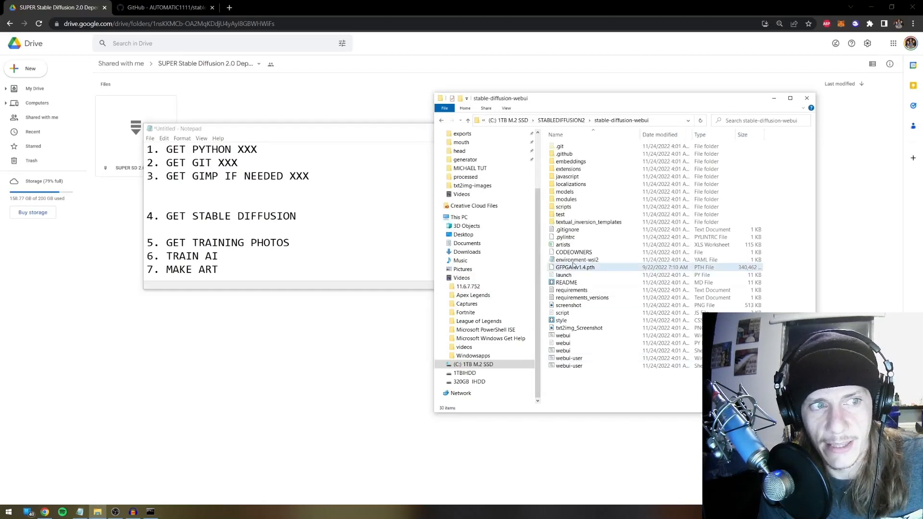
{"action": "left_click", "coordinate": [319, 206]}
{"action": "key", "text": "BackSpace"}
{"action": "key", "text": "BackSpace"}
{"action": "type", "text": "XXX"}
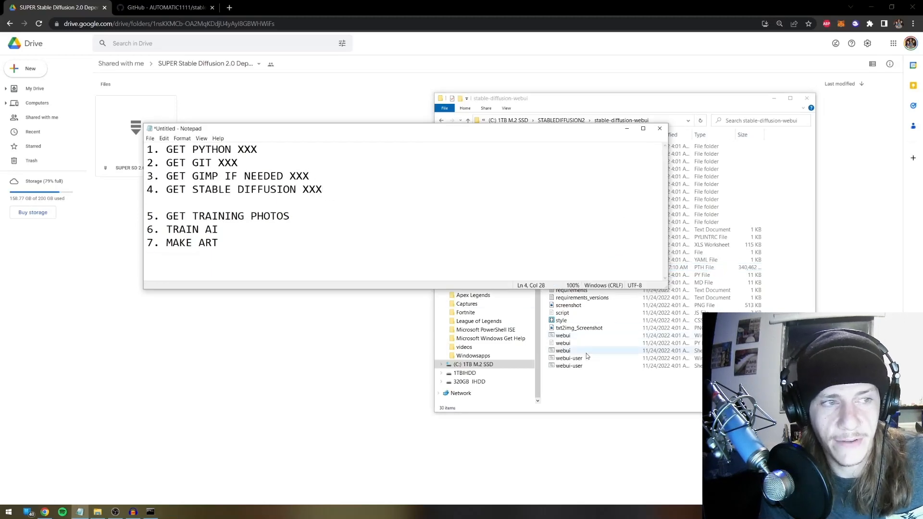
{"action": "left_click", "coordinate": [593, 382]}
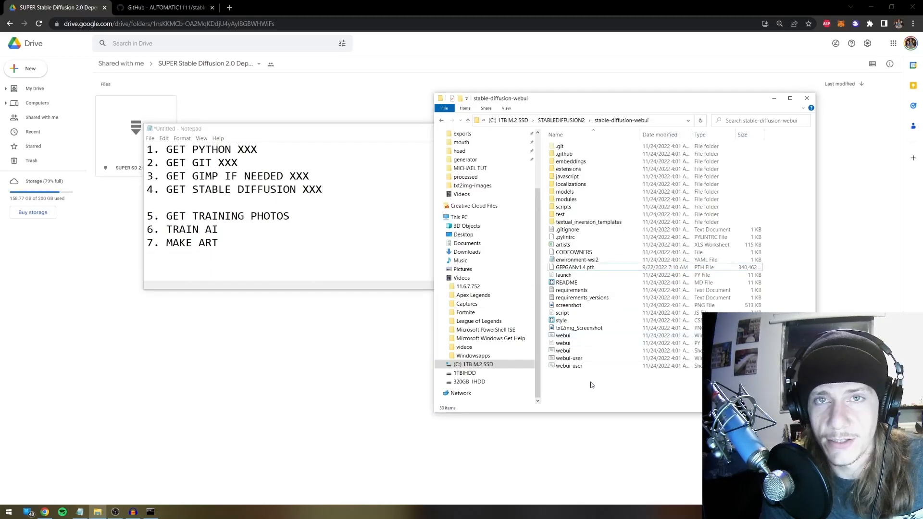
Run webui-user.bat so it creates the venv and starts installing torch and torchvision
{"action": "double_click", "coordinate": [573, 359]}
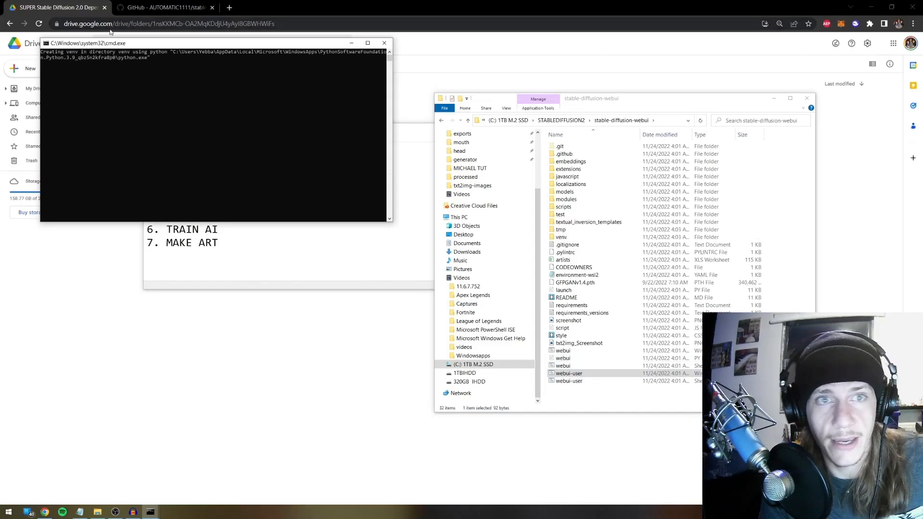
{"action": "left_click_drag", "start_coordinate": [133, 46], "coordinate": [541, 156]}
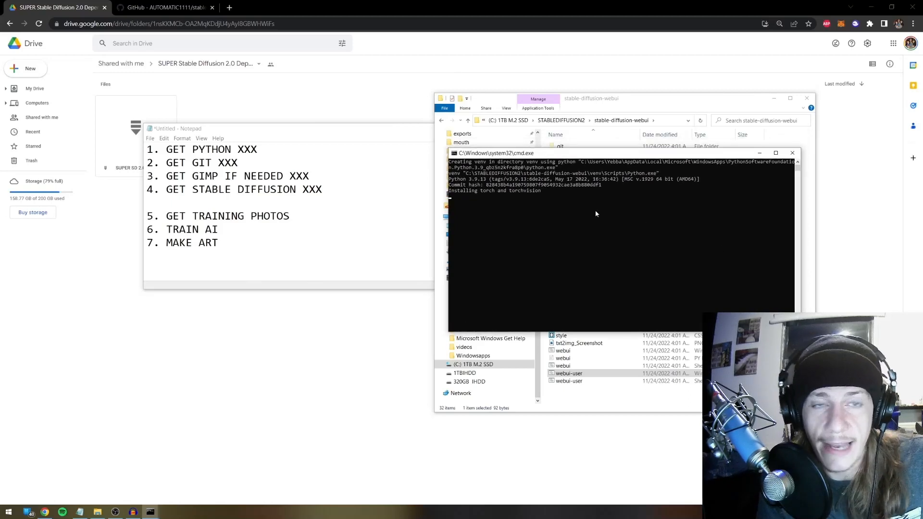
Minimize the console and open the training face photos folder in Downloads
{"action": "left_click", "coordinate": [760, 155]}
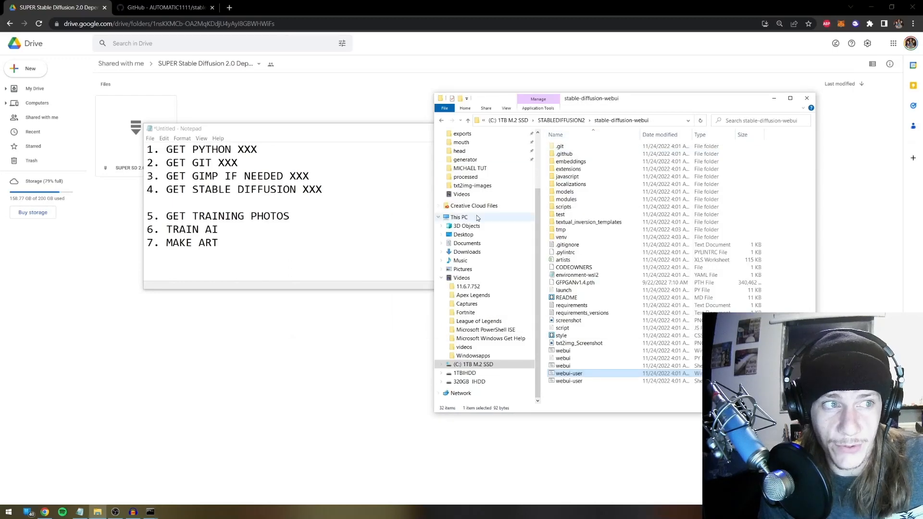
{"action": "scroll", "coordinate": [478, 208], "scroll_direction": "up", "scroll_amount": 3}
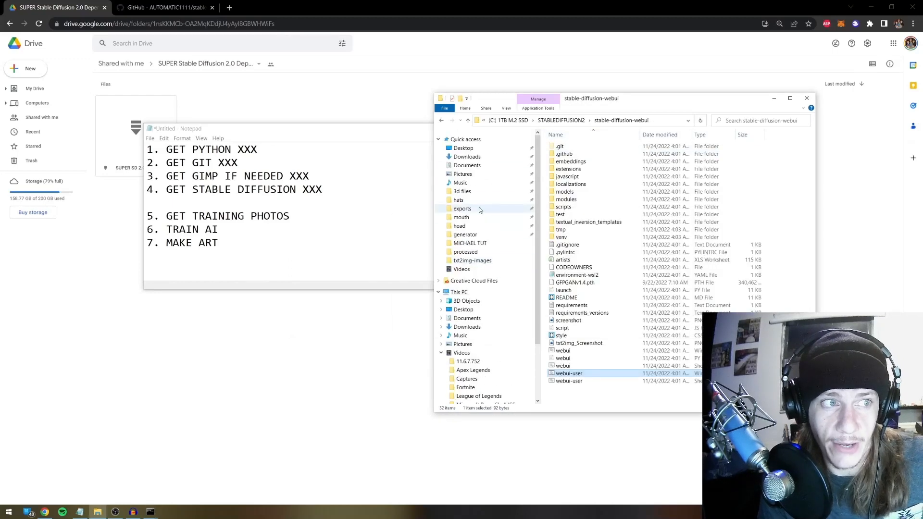
{"action": "left_click", "coordinate": [470, 158]}
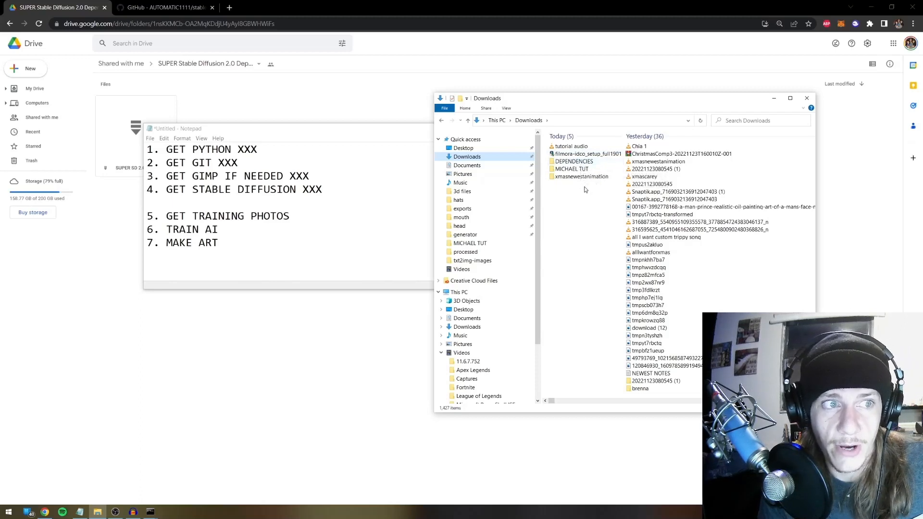
{"action": "double_click", "coordinate": [572, 169]}
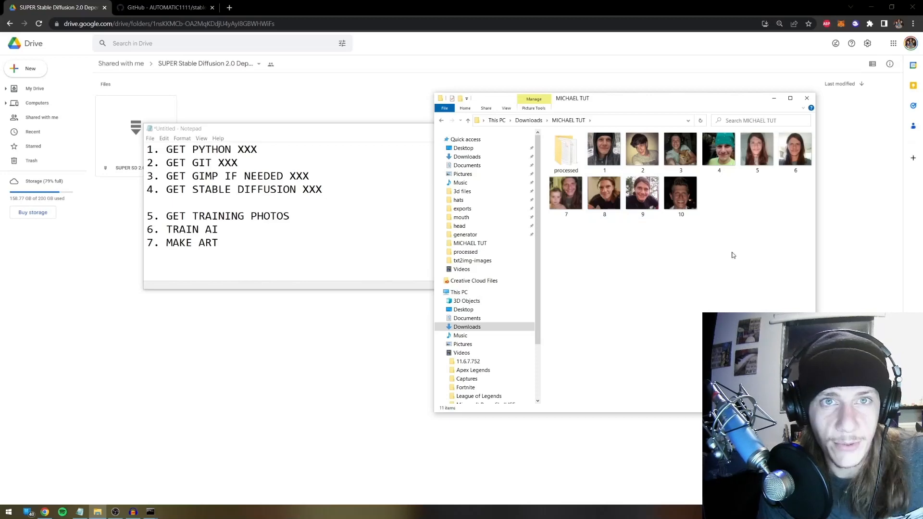
Launch GIMP 2.10.32 from the Start menu
{"action": "left_click", "coordinate": [9, 512]}
{"action": "scroll", "coordinate": [212, 412], "scroll_direction": "down", "scroll_amount": 2}
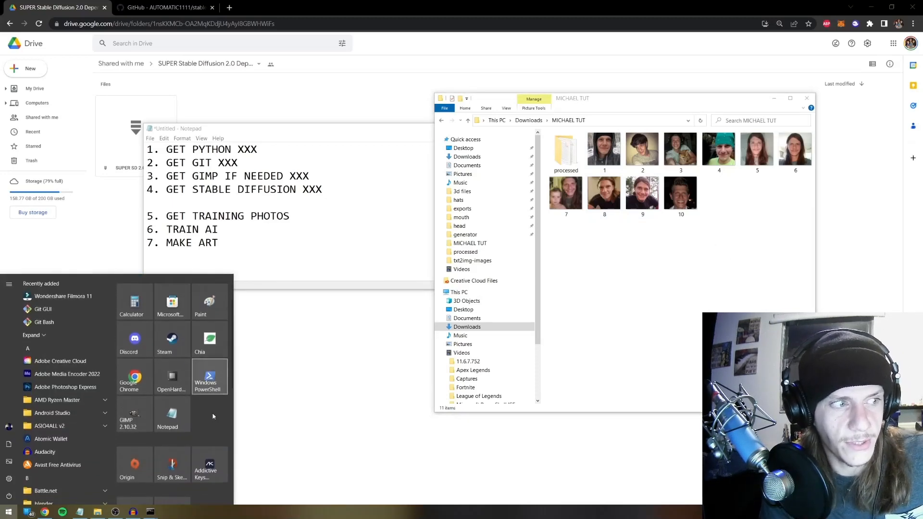
{"action": "left_click", "coordinate": [128, 412]}
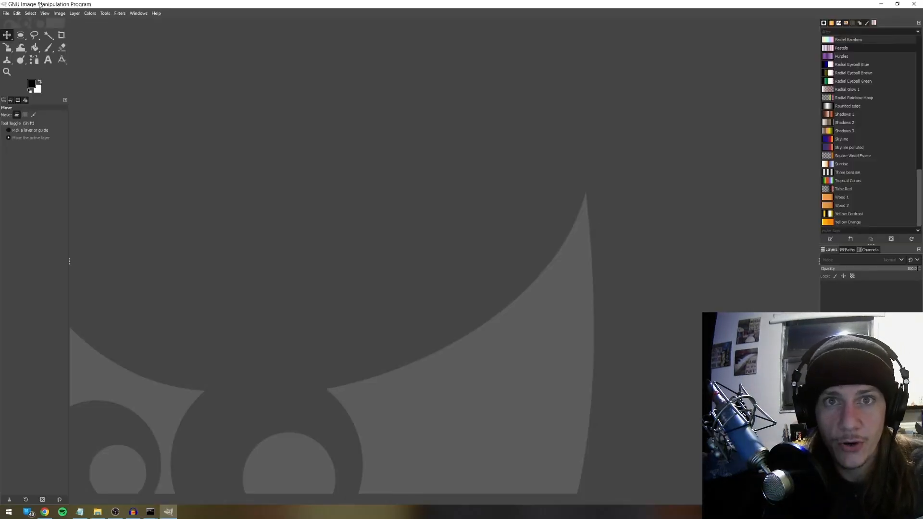
Create a new white 512 × 512 image in GIMP via File > New
{"action": "left_click", "coordinate": [5, 13]}
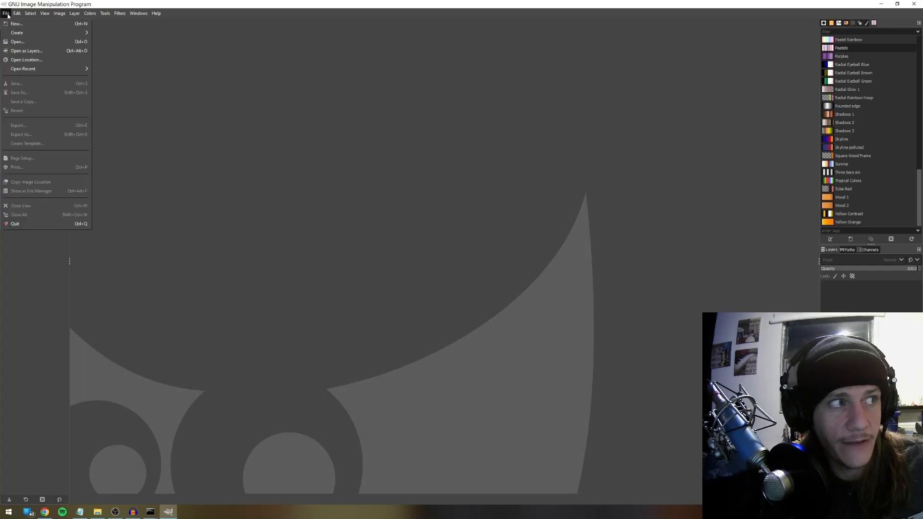
{"action": "left_click", "coordinate": [14, 23]}
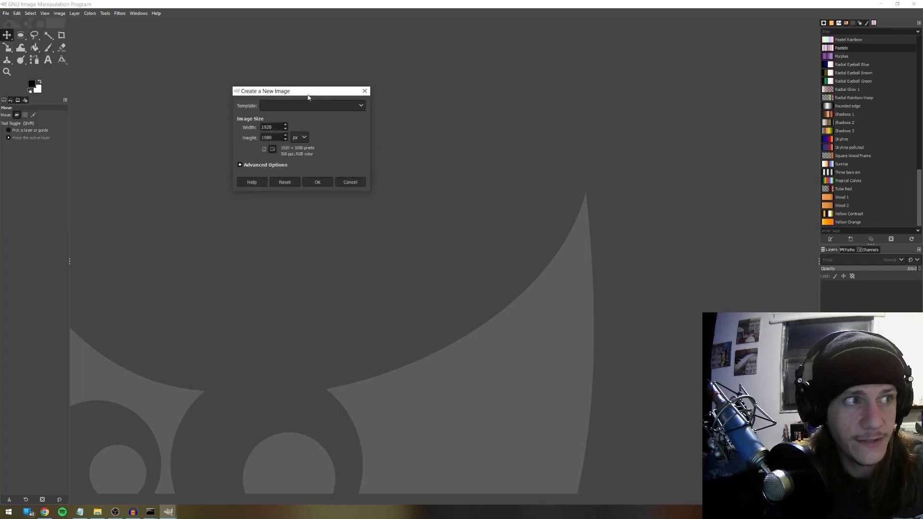
{"action": "key", "text": "ctrl+a"}
{"action": "type", "text": "512"}
{"action": "key", "text": "Tab"}
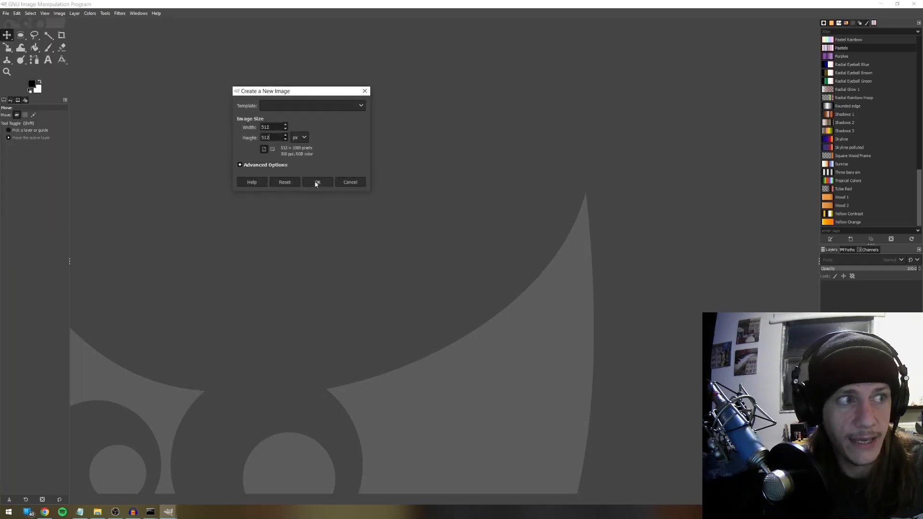
{"action": "left_click", "coordinate": [316, 183]}
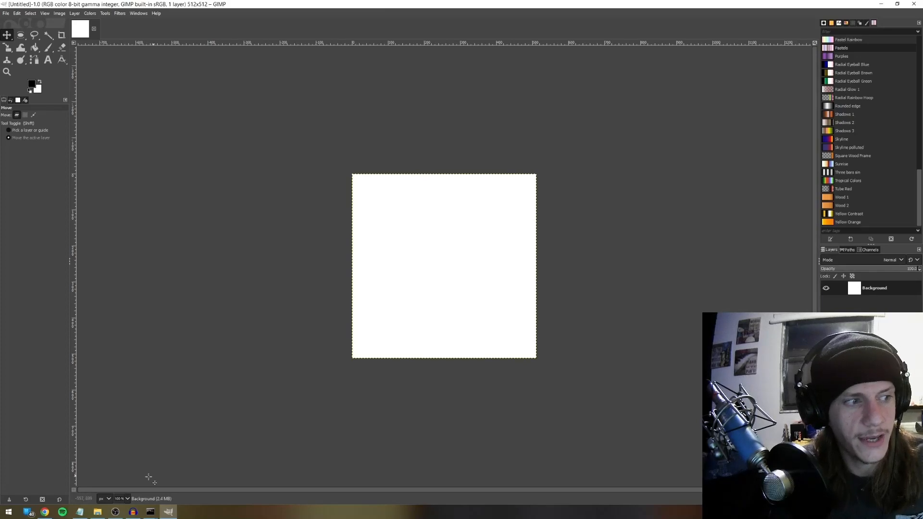
{"action": "left_click", "coordinate": [97, 512]}
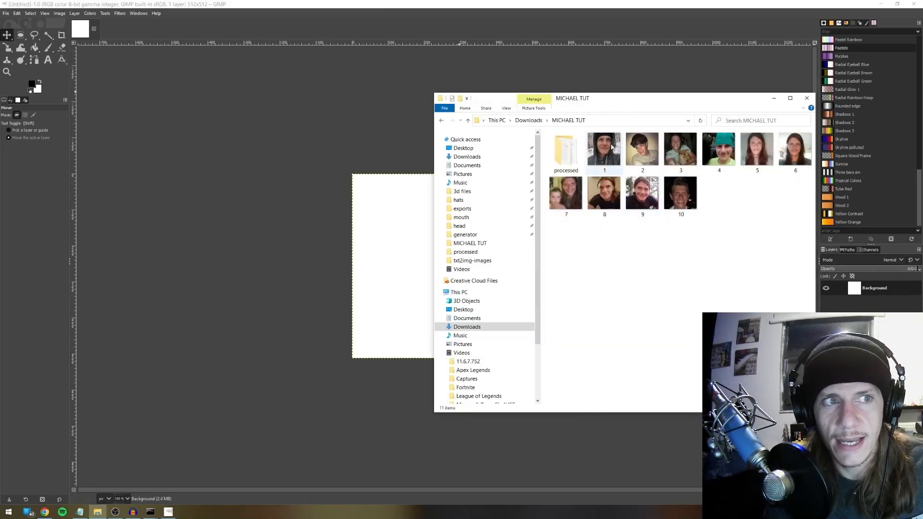
Select the ten face photos, excluding processed, and drop them onto the GIMP canvas as layers
{"action": "left_click_drag", "start_coordinate": [671, 103], "coordinate": [549, 106]}
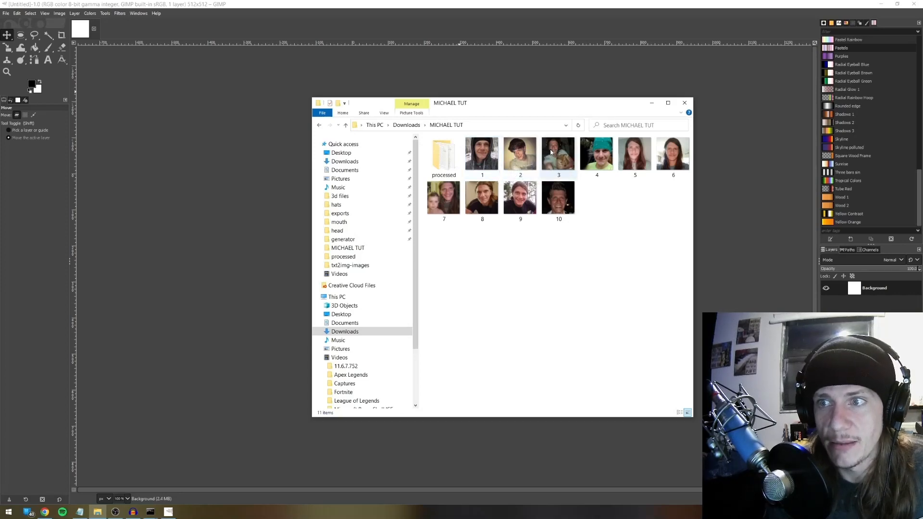
{"action": "left_click", "coordinate": [482, 154]}
{"action": "left_click", "coordinate": [547, 193], "text": "shift"}
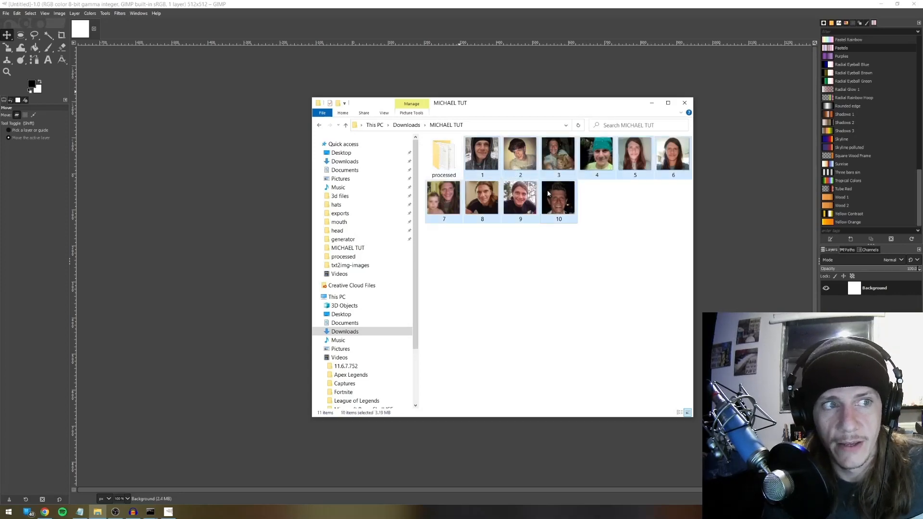
{"action": "left_click_drag", "start_coordinate": [547, 190], "coordinate": [414, 46]}
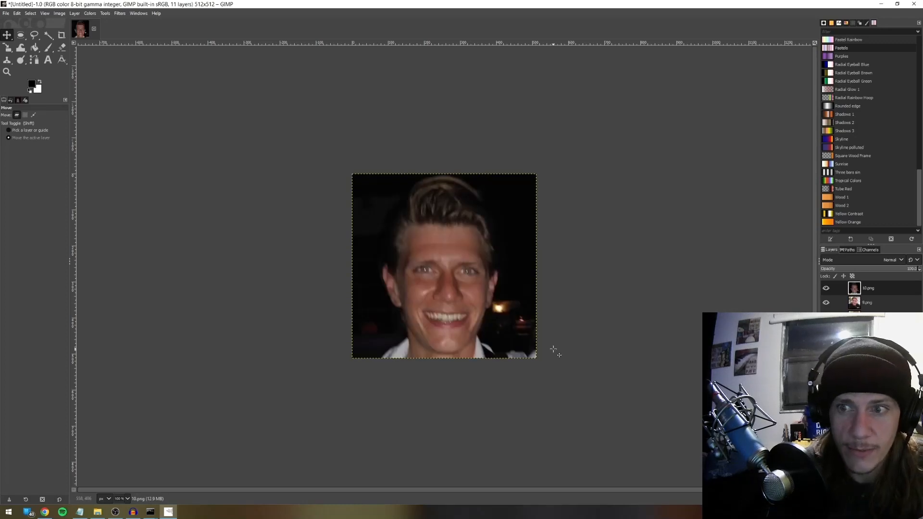
Hide the top layers, including 10.png and 9.png, to view the photos beneath
{"action": "left_click", "coordinate": [826, 288]}
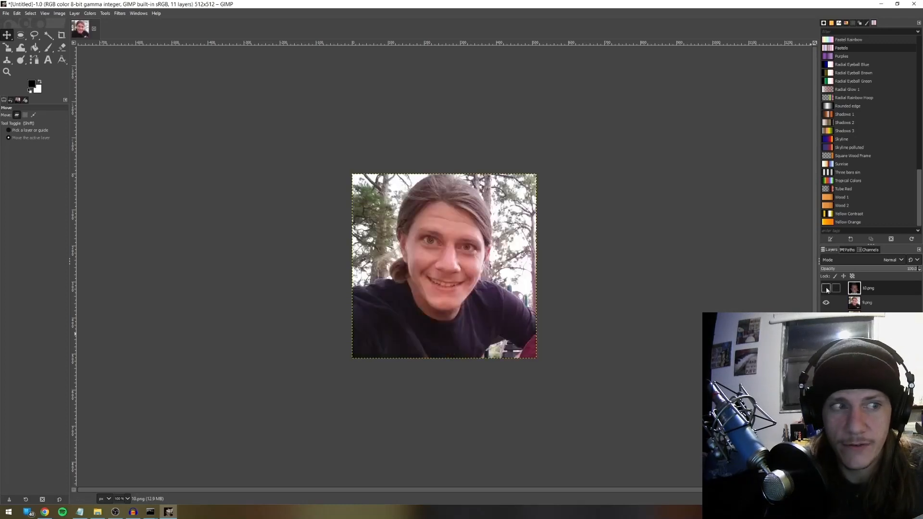
{"action": "left_click", "coordinate": [826, 303]}
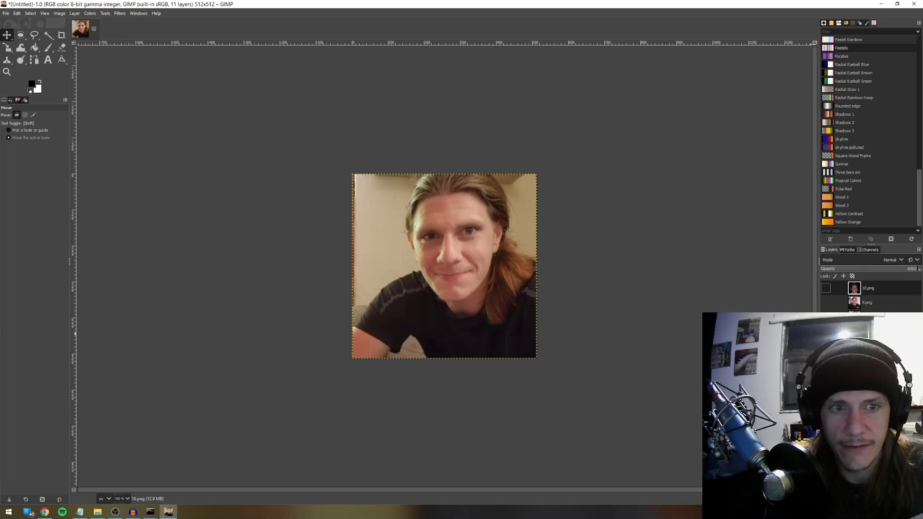
{"action": "left_click", "coordinate": [827, 331]}
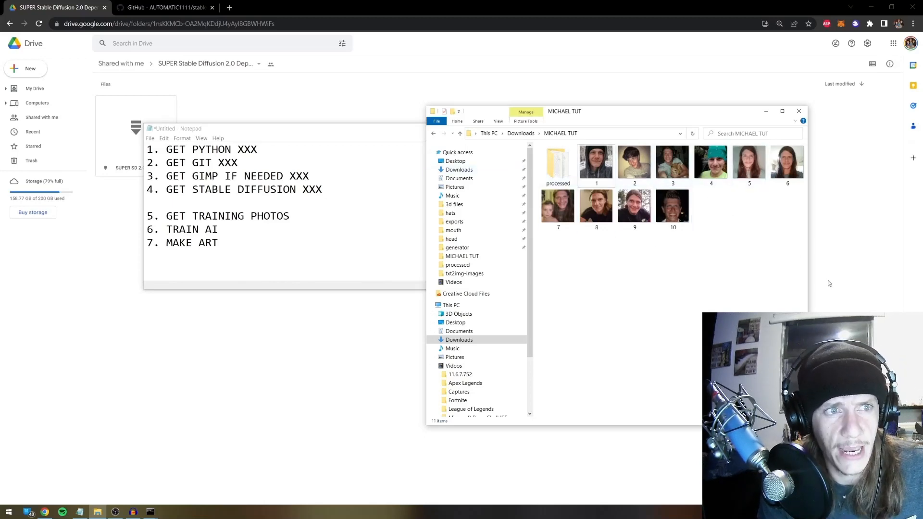
Browse through the training photos in the image viewer, then close it
{"action": "left_click_drag", "start_coordinate": [693, 113], "coordinate": [643, 113]}
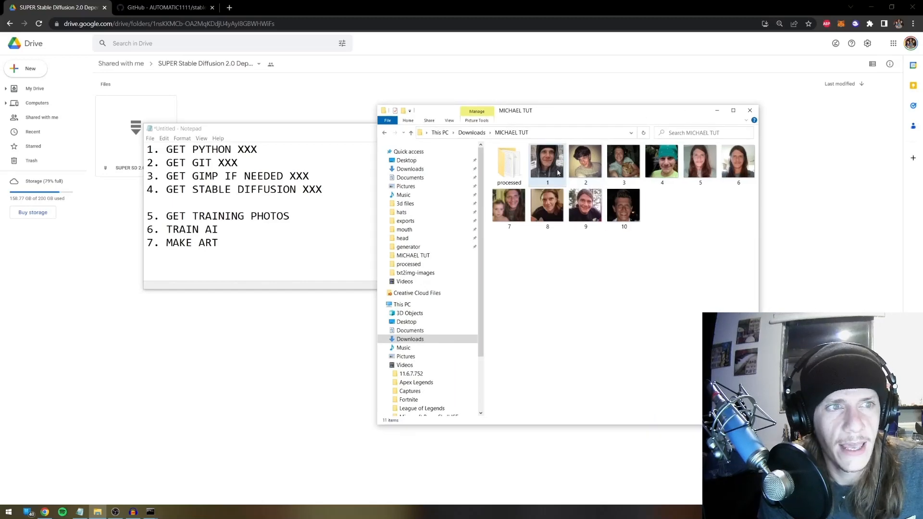
{"action": "double_click", "coordinate": [631, 210]}
{"action": "key", "text": "Left"}
{"action": "key", "text": "Left"}
{"action": "key", "text": "Left"}
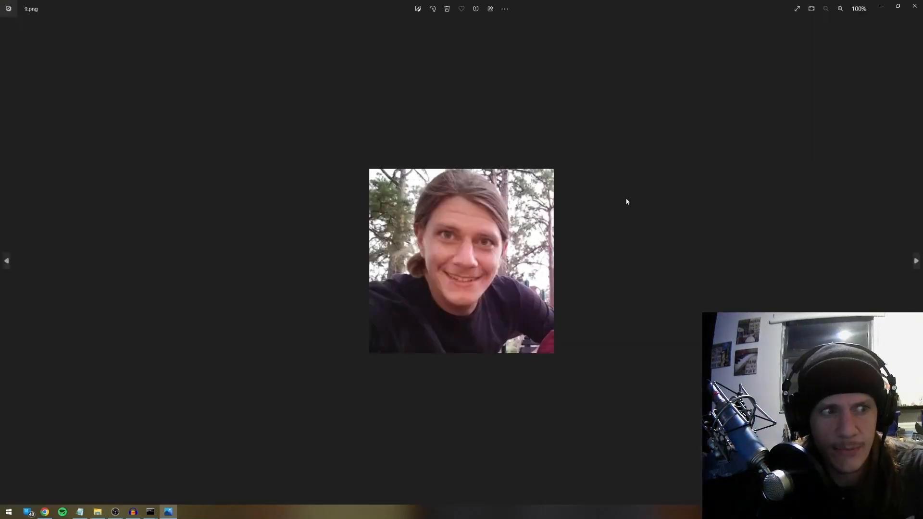
{"action": "key", "text": "Left"}
{"action": "key", "text": "Left"}
{"action": "key", "text": "Left"}
{"action": "key", "text": "Left"}
{"action": "key", "text": "Left"}
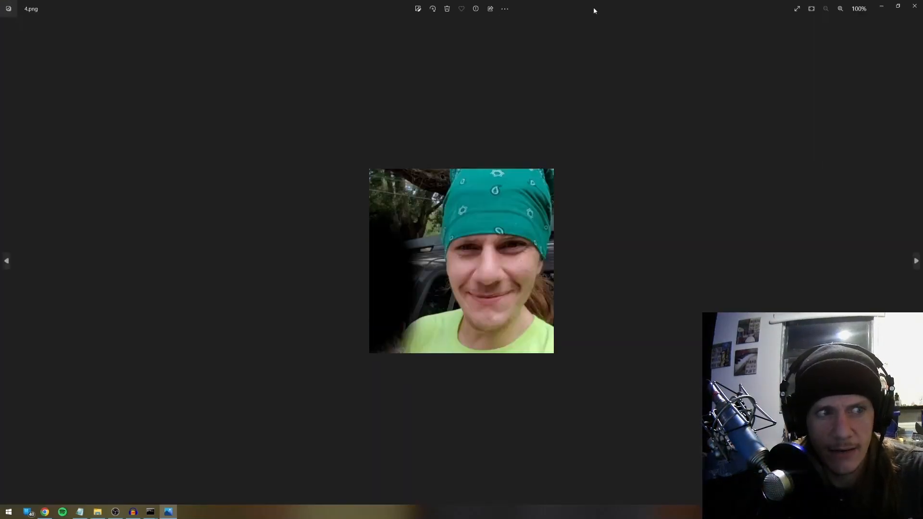
{"action": "key", "text": "Left"}
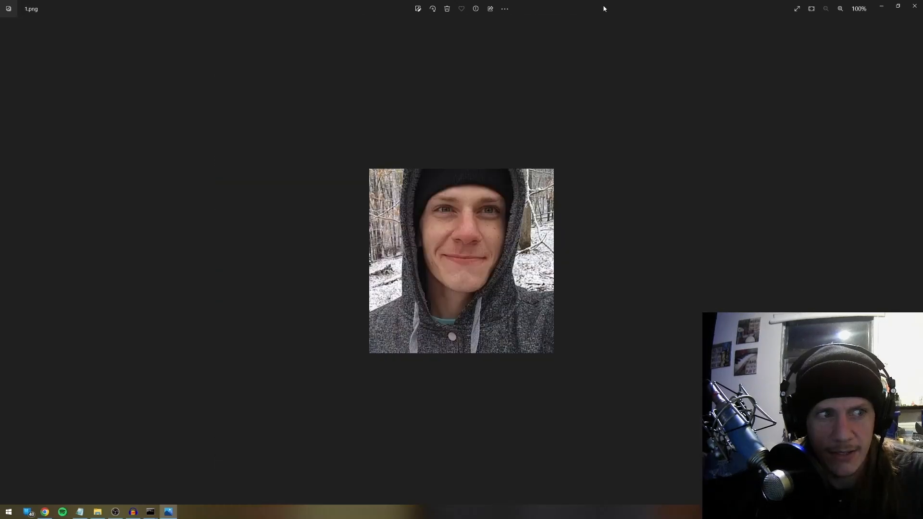
{"action": "key", "text": "Right"}
{"action": "key", "text": "Right"}
{"action": "key", "text": "Right"}
{"action": "key", "text": "Right"}
{"action": "key", "text": "Right"}
{"action": "key", "text": "Right"}
{"action": "key", "text": "Right"}
{"action": "key", "text": "Right"}
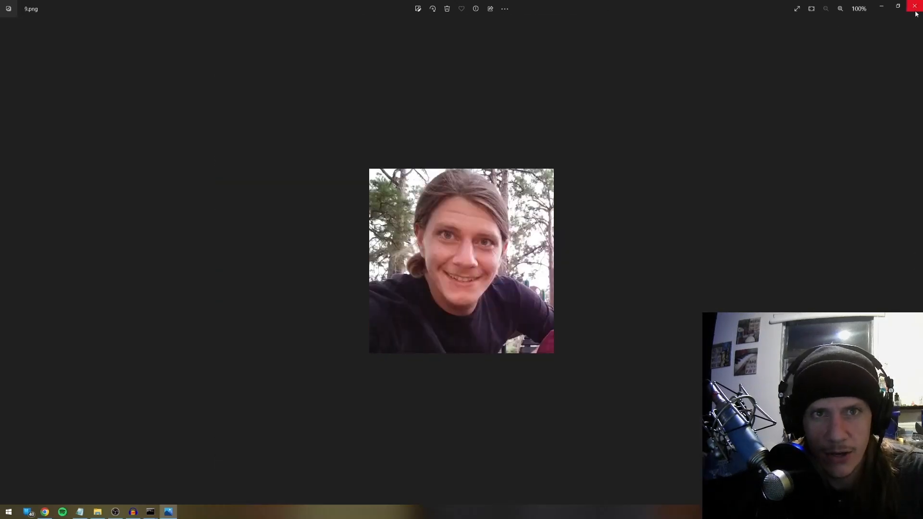
{"action": "left_click", "coordinate": [916, 12]}
Name the folder 'processed' in the training photos directory
{"action": "key", "text": "ctrl+shift+n"}
{"action": "type", "text": "proc"}
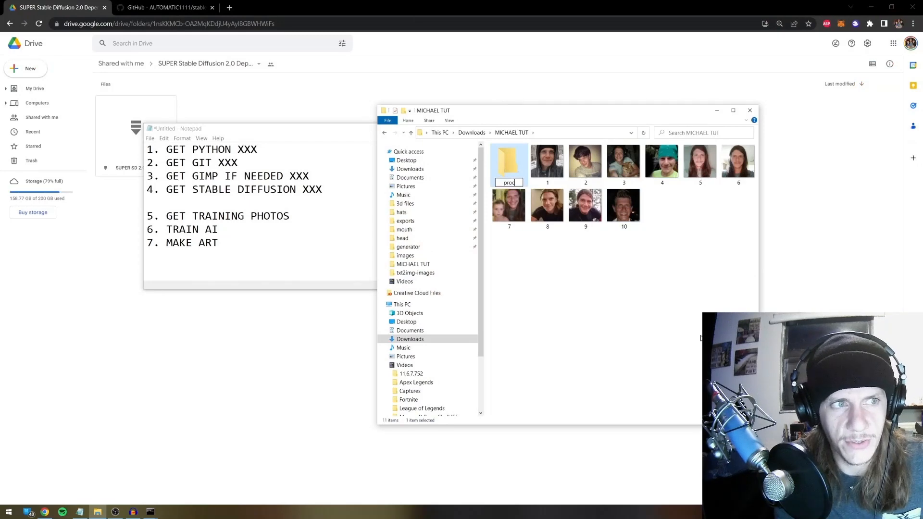
{"action": "type", "text": "essed"}
{"action": "key", "text": "Return"}
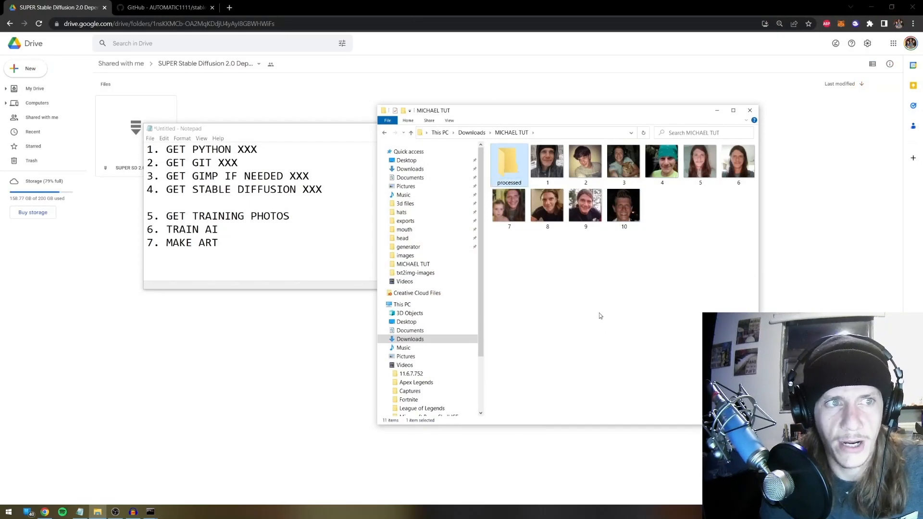
{"action": "left_click", "coordinate": [634, 220]}
Mark step 5 GET TRAINING PHOTOS with XXX and tidy blank lines around items 5 and TRAIN AI
{"action": "left_click", "coordinate": [317, 217]}
{"action": "type", "text": "XXX"}
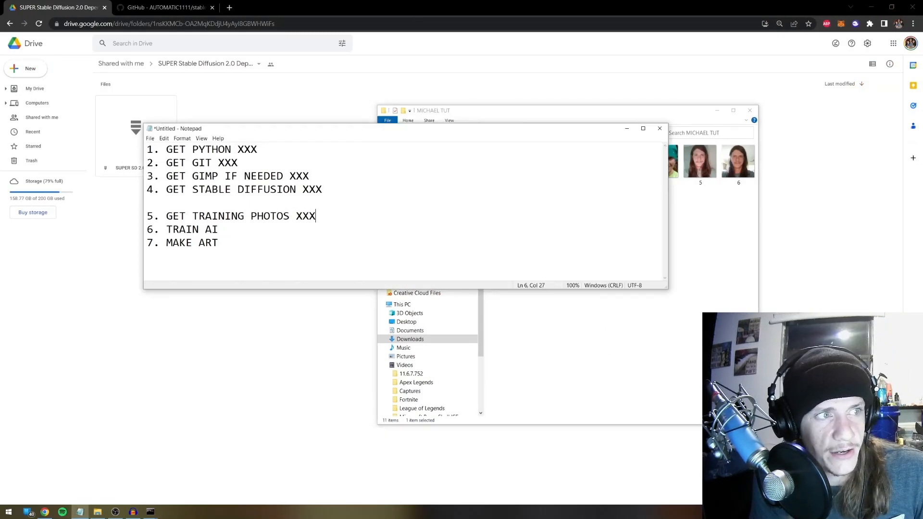
{"action": "left_click", "coordinate": [302, 205]}
{"action": "key", "text": "BackSpace"}
{"action": "left_click", "coordinate": [332, 204]}
{"action": "key", "text": "Return"}
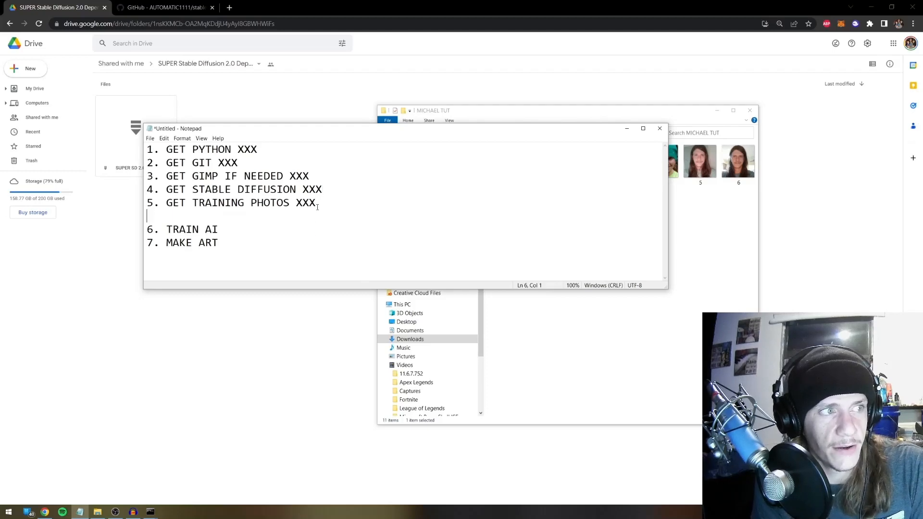
{"action": "left_click", "coordinate": [233, 232]}
{"action": "key", "text": "Return"}
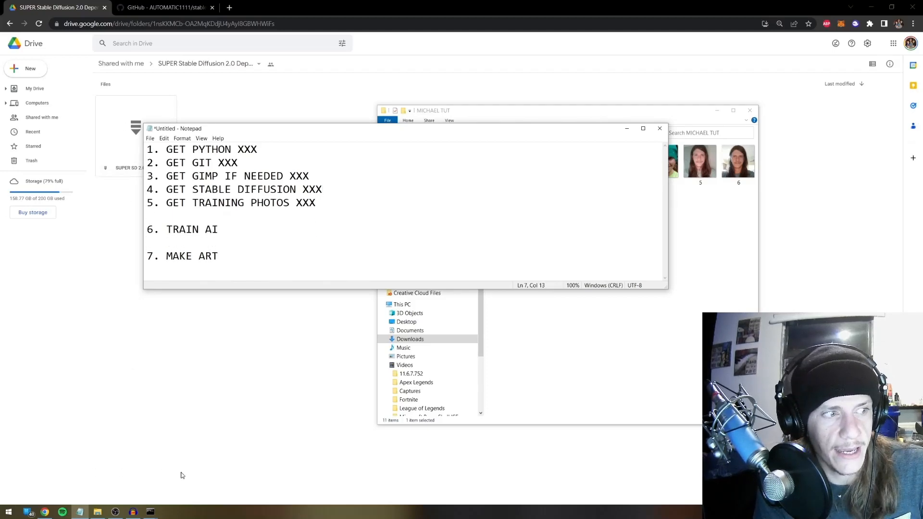
Copy the local URL 127.0.0.1:7860 from the Command Prompt launch output
{"action": "mouse_move", "coordinate": [153, 512]}
{"action": "left_click", "coordinate": [175, 492]}
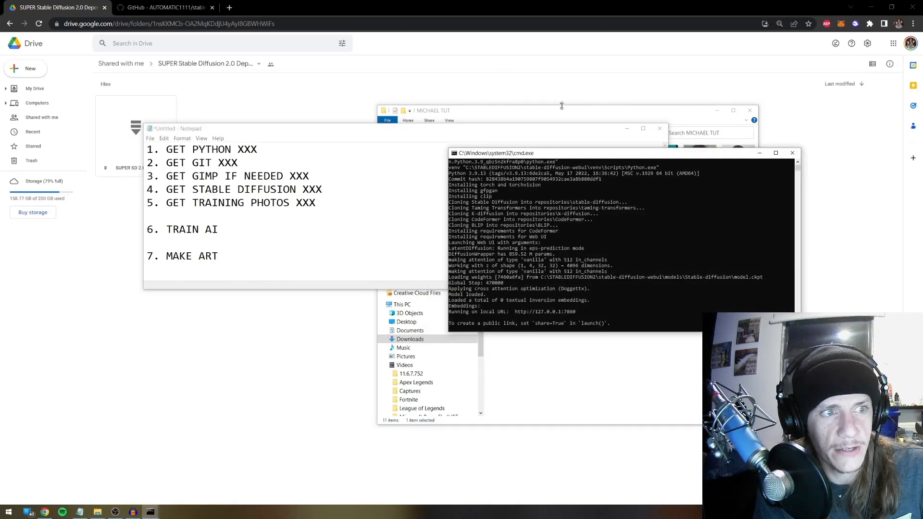
{"action": "left_click_drag", "start_coordinate": [600, 152], "coordinate": [507, 123]}
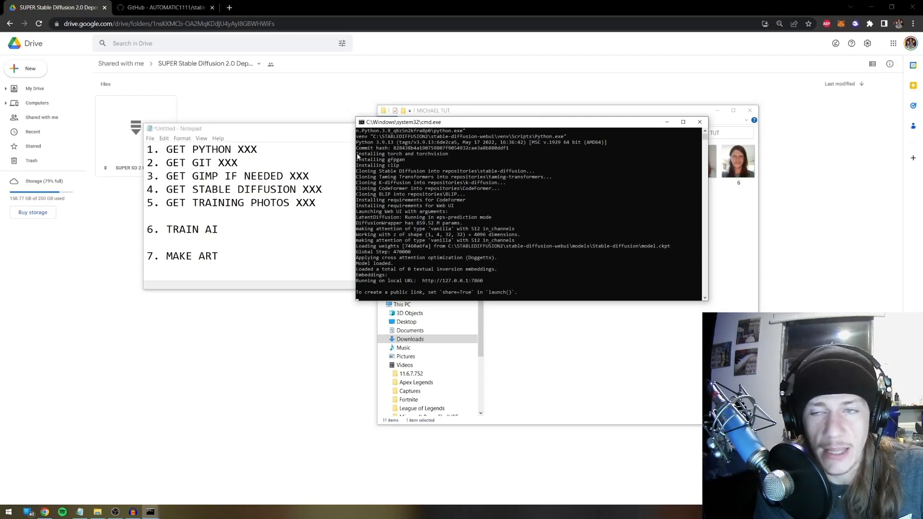
{"action": "left_click_drag", "start_coordinate": [358, 156], "coordinate": [537, 264]}
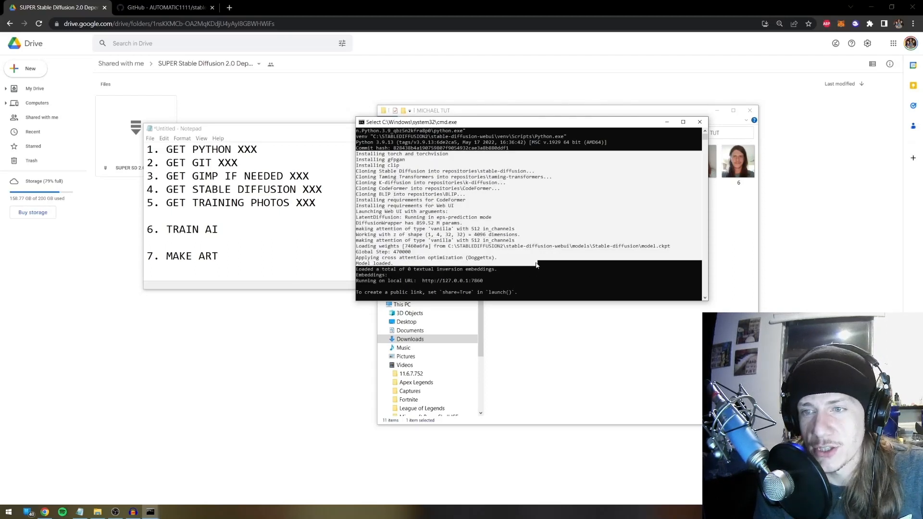
{"action": "left_click", "coordinate": [538, 264]}
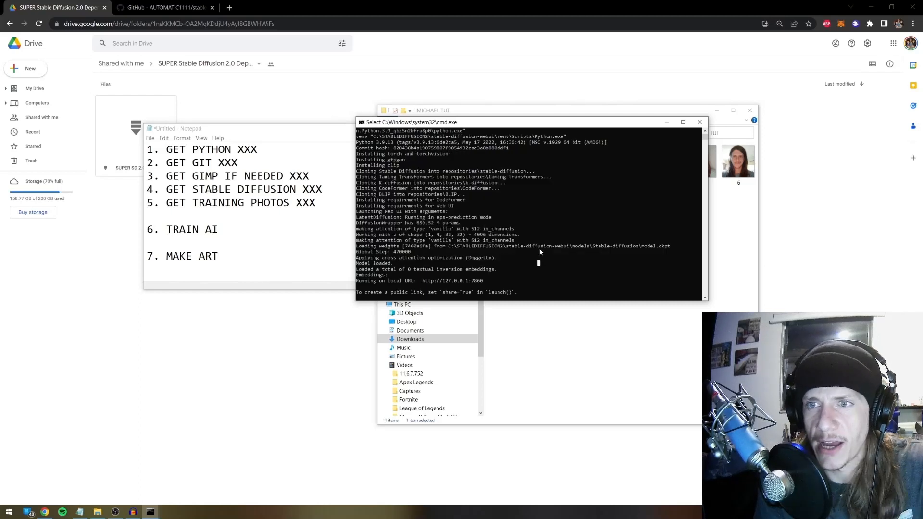
{"action": "right_click", "coordinate": [500, 254]}
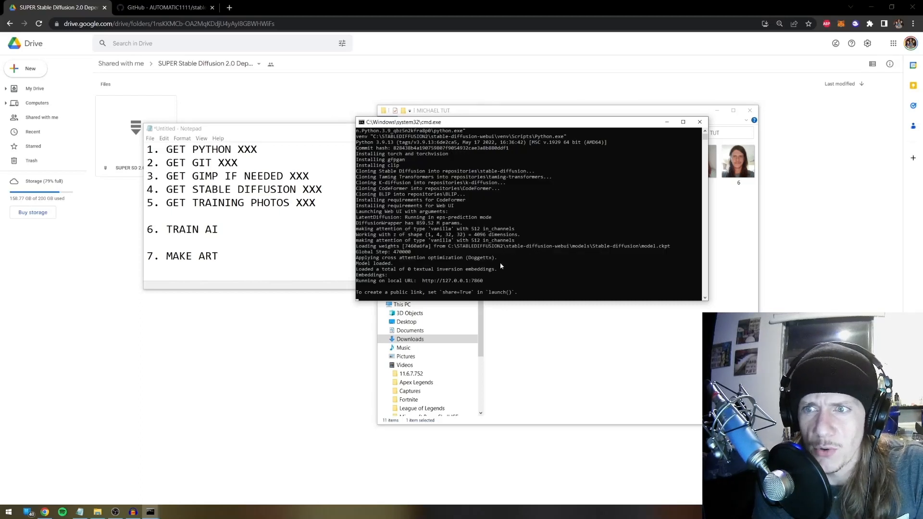
{"action": "left_click_drag", "start_coordinate": [421, 283], "coordinate": [446, 286]}
{"action": "left_click", "coordinate": [484, 283]}
{"action": "left_click", "coordinate": [486, 282]}
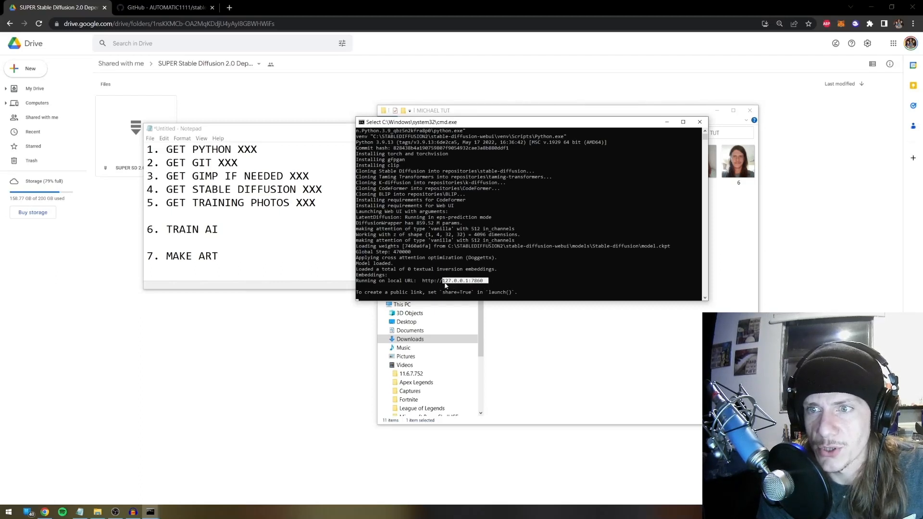
{"action": "right_click", "coordinate": [446, 285]}
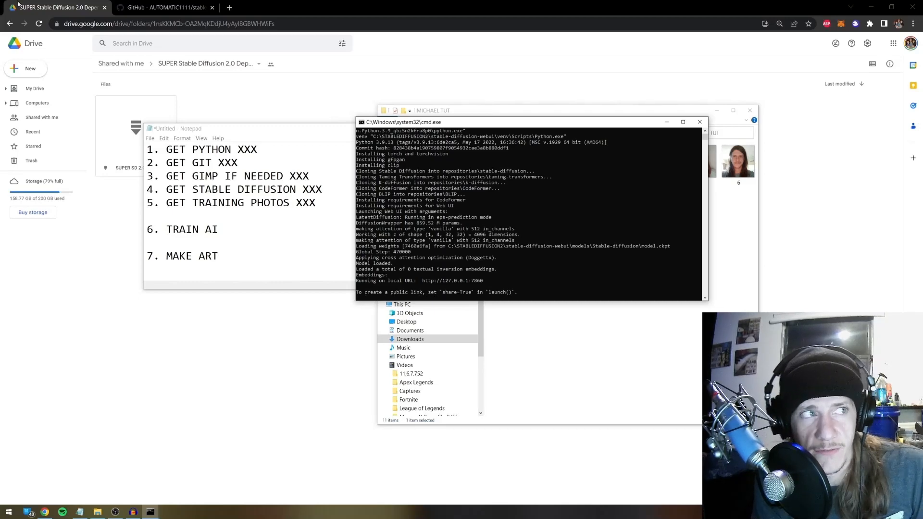
{"action": "left_click", "coordinate": [230, 7]}
Load 127.0.0.1:7860 in the new tab to bring up the txt2img page
{"action": "type", "text": "127.0.0.1:7860"}
{"action": "key", "text": "Return"}
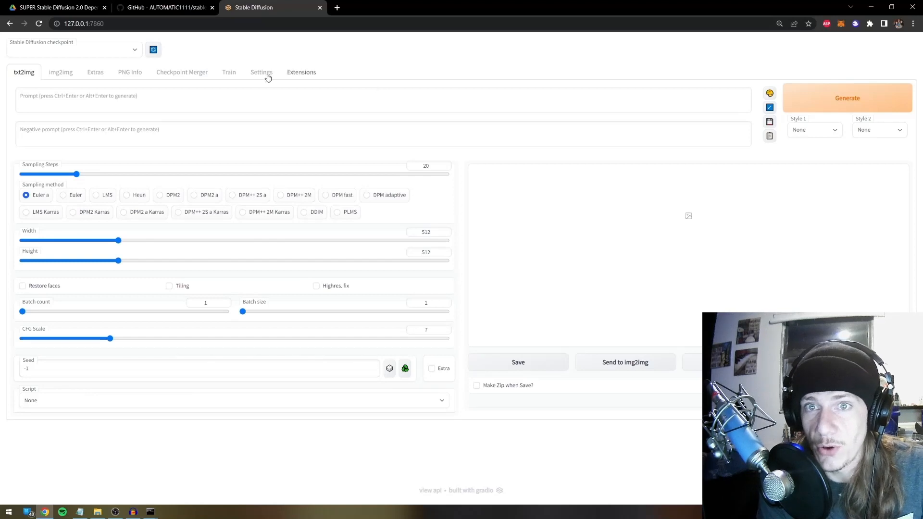
{"action": "left_click", "coordinate": [68, 24]}
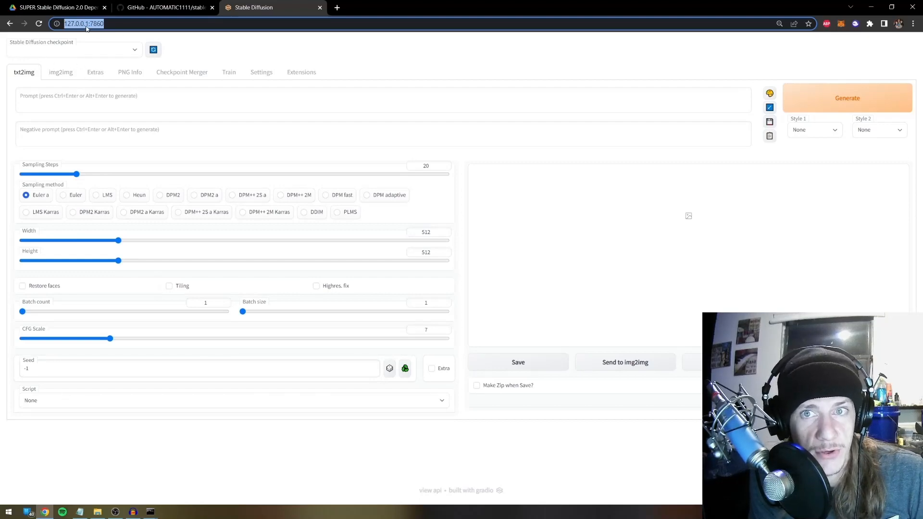
{"action": "left_click", "coordinate": [196, 47]}
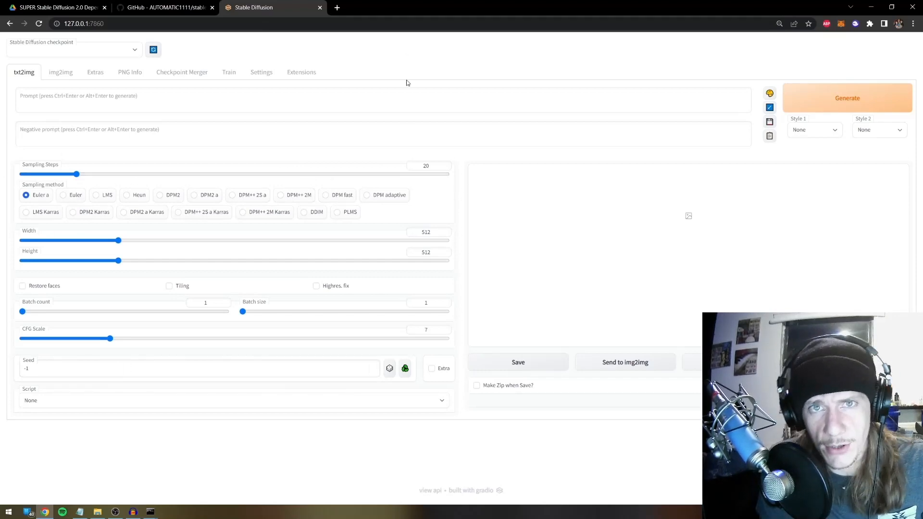
Enter a sample 'bla bla art I love art' prompt and drag CFG Scale down to 1
{"action": "left_click", "coordinate": [43, 96]}
{"action": "type", "text": "asda;sdj"}
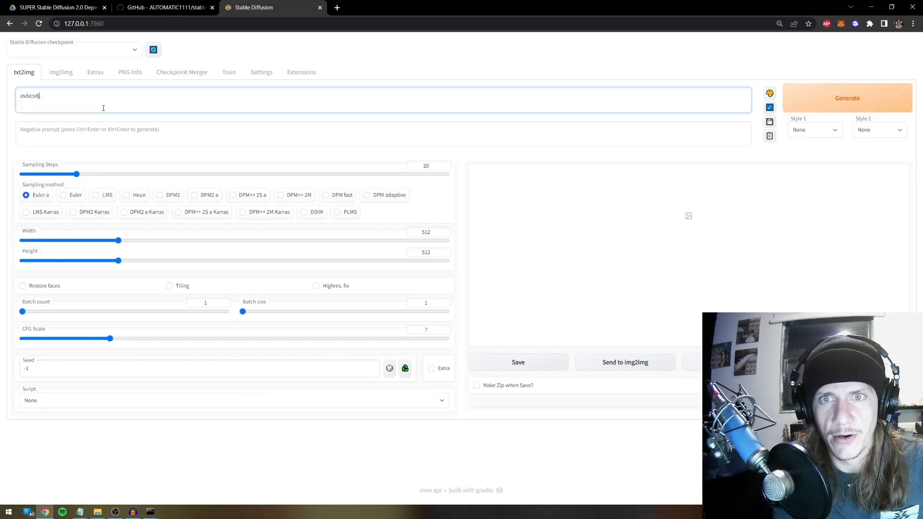
{"action": "key", "text": "ctrl+a"}
{"action": "type", "text": "bia bia art I"}
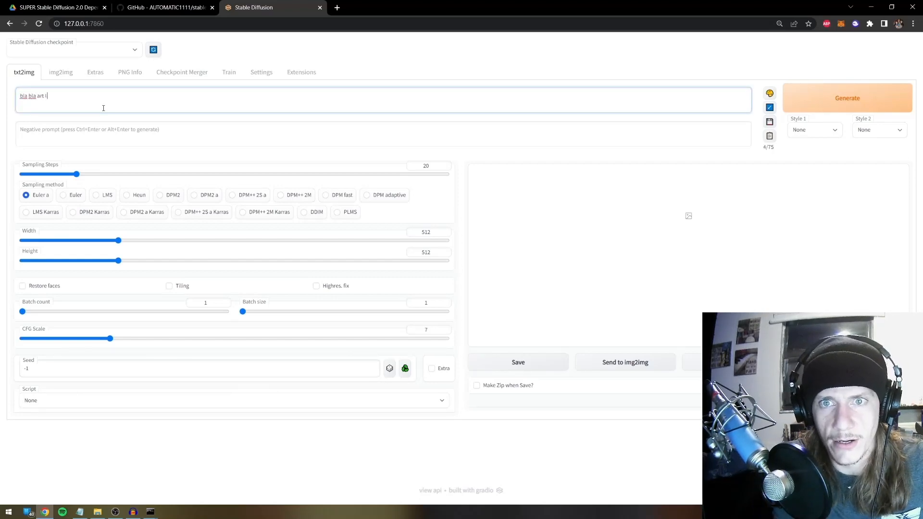
{"action": "type", "text": " love art hello youtube"}
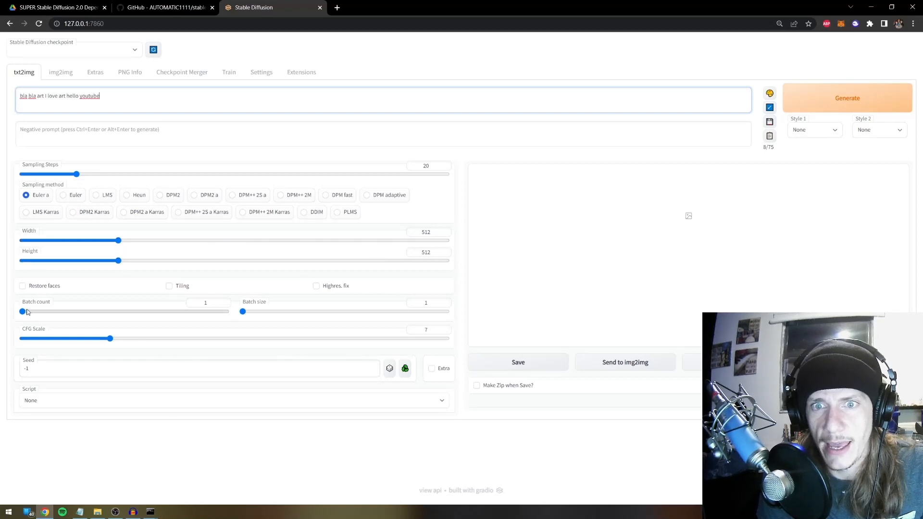
{"action": "left_click_drag", "start_coordinate": [110, 339], "coordinate": [26, 342]}
{"action": "left_click", "coordinate": [37, 340]}
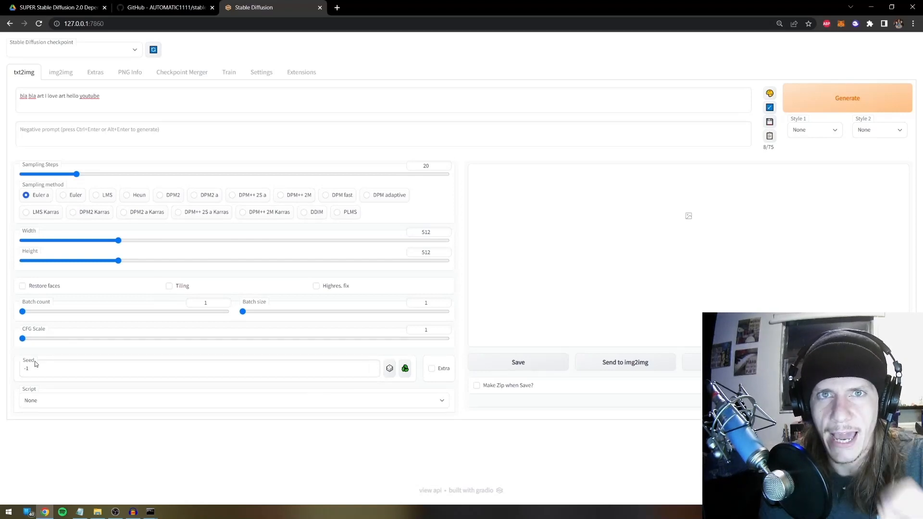
Sweep CFG Scale through values like 9.5, 16.5 and 4.5, then settle it at 7
{"action": "left_click_drag", "start_coordinate": [40, 343], "coordinate": [110, 342]}
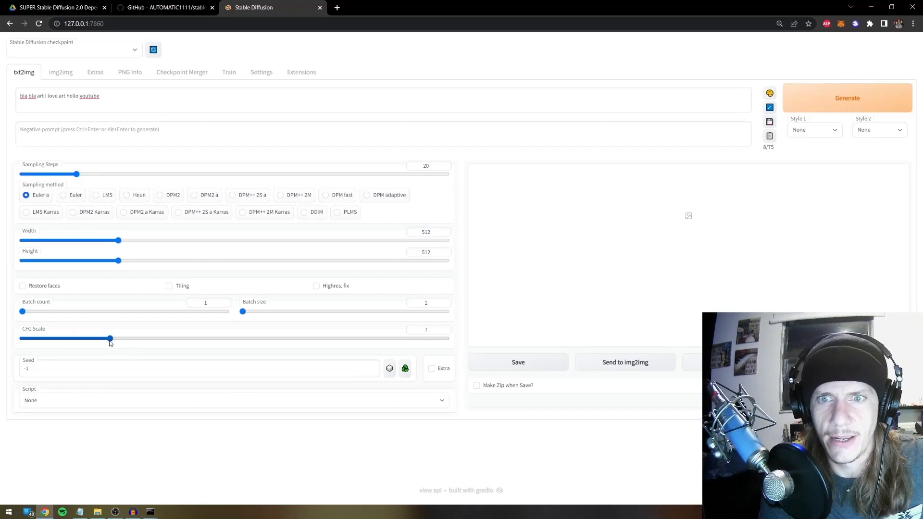
{"action": "left_click", "coordinate": [82, 340]}
{"action": "left_click", "coordinate": [117, 340]}
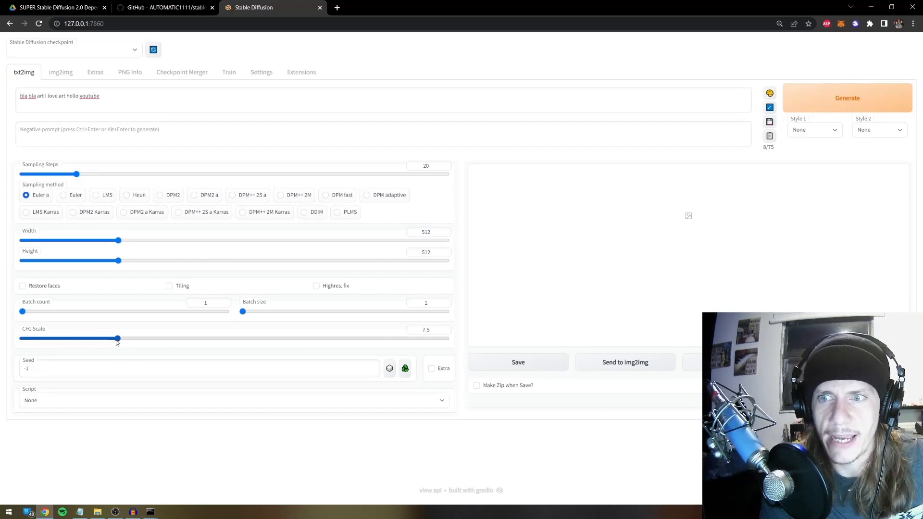
{"action": "left_click", "coordinate": [146, 340]}
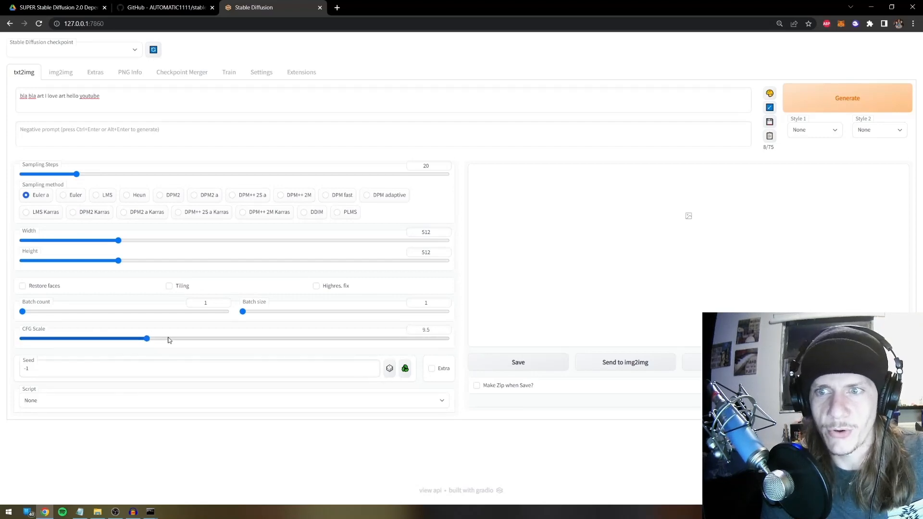
{"action": "left_click_drag", "start_coordinate": [169, 340], "coordinate": [417, 341]}
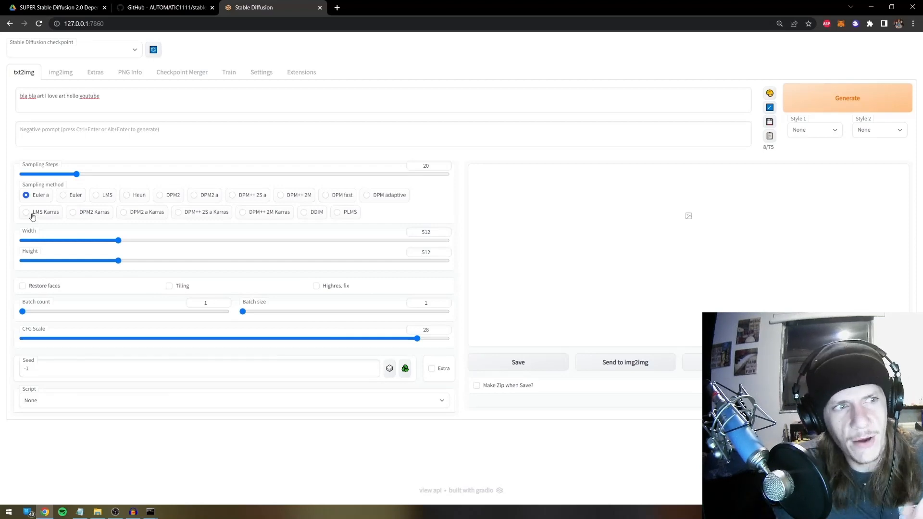
{"action": "left_click", "coordinate": [125, 339]}
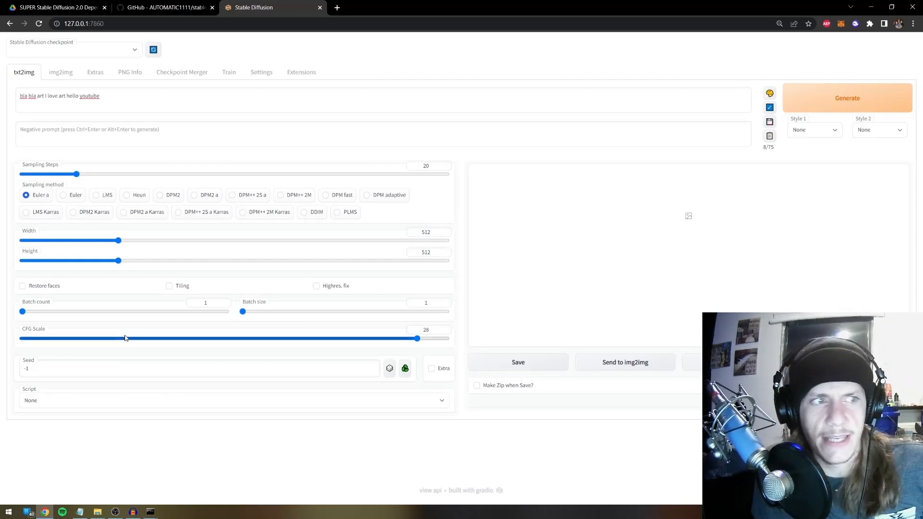
{"action": "left_click", "coordinate": [77, 340]}
{"action": "left_click_drag", "start_coordinate": [166, 342], "coordinate": [183, 342]}
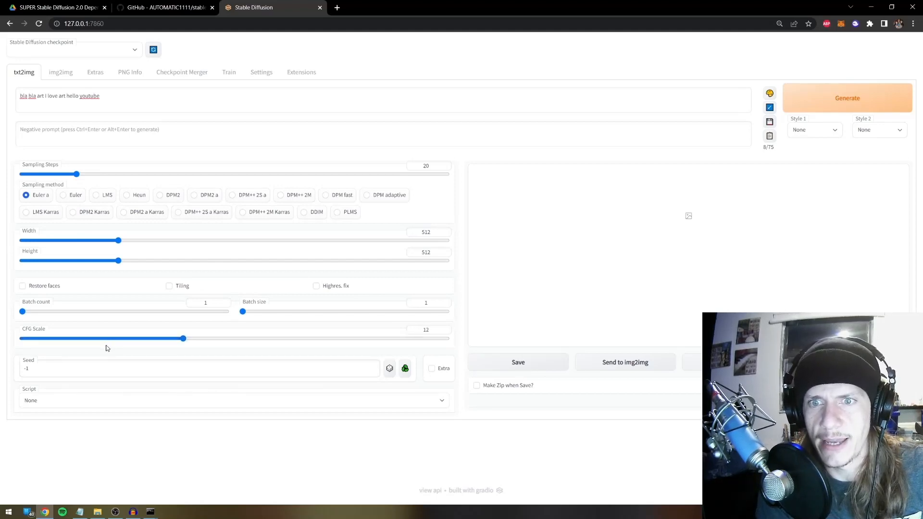
{"action": "left_click", "coordinate": [108, 339]}
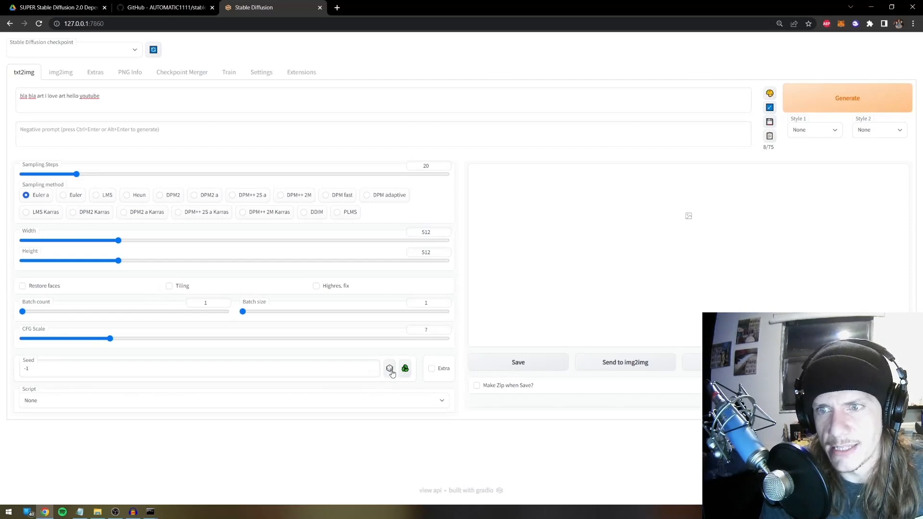
{"action": "triple_click", "coordinate": [252, 372]}
{"action": "type", "text": "12312312312312"}
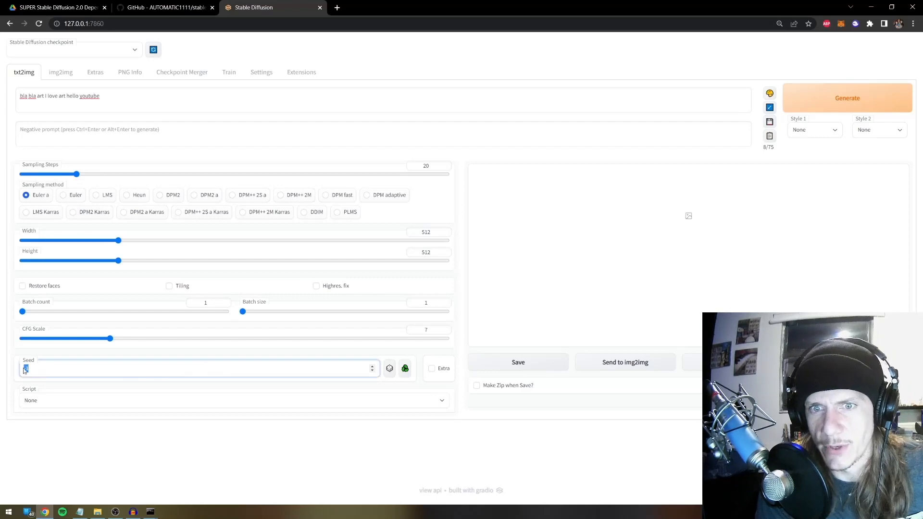
{"action": "left_click", "coordinate": [389, 371]}
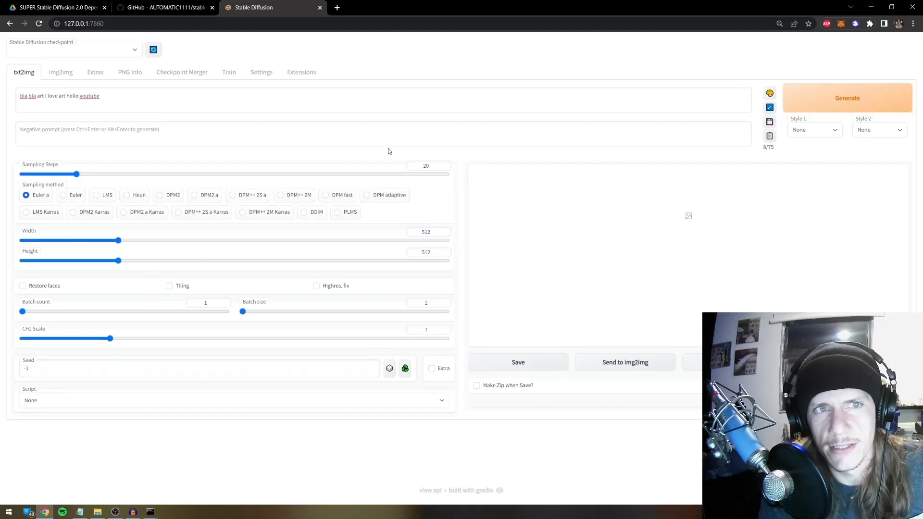
{"action": "left_click", "coordinate": [796, 102]}
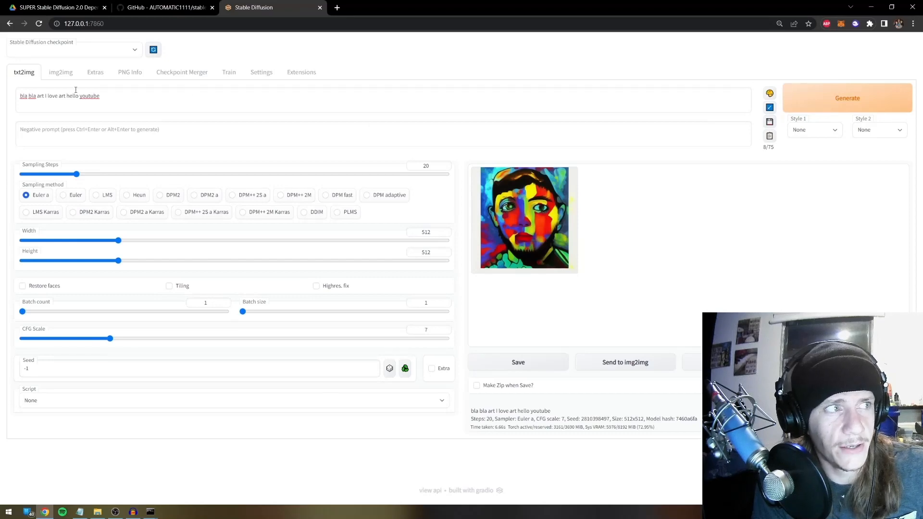
View the generated portrait enlarged and full-screen, close the lightbox, then go to img2img
{"action": "left_click", "coordinate": [549, 198]}
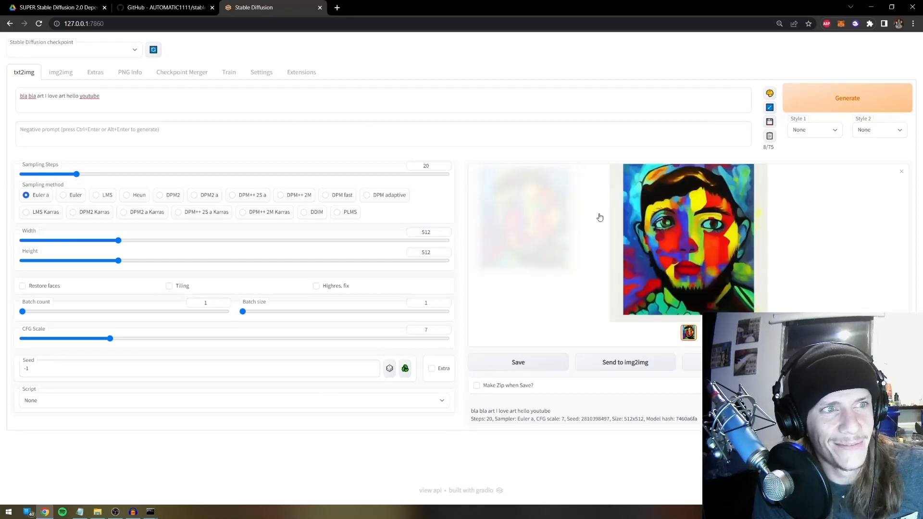
{"action": "left_click", "coordinate": [543, 241]}
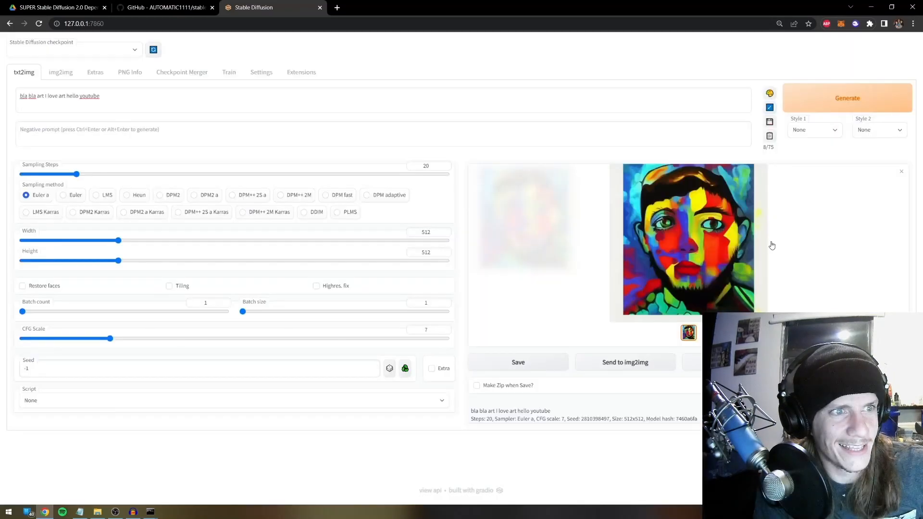
{"action": "left_click", "coordinate": [771, 245]}
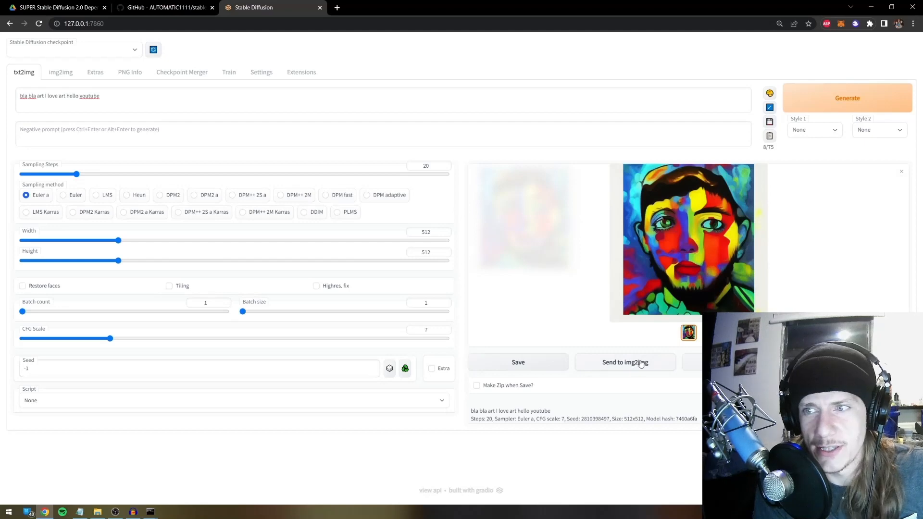
{"action": "left_click", "coordinate": [58, 73]}
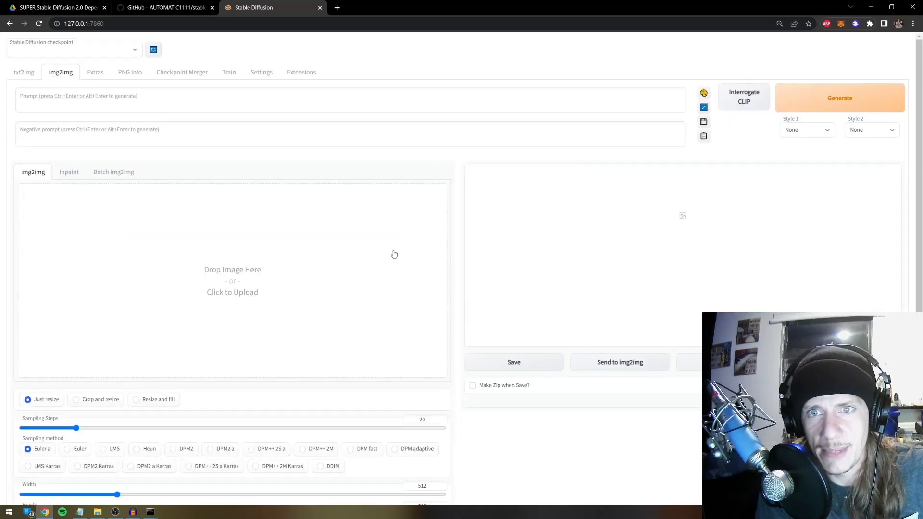
Load the long-haired man's seaside portrait as source and type prompt 'A cool guy with water behind him'
{"action": "left_click", "coordinate": [270, 275]}
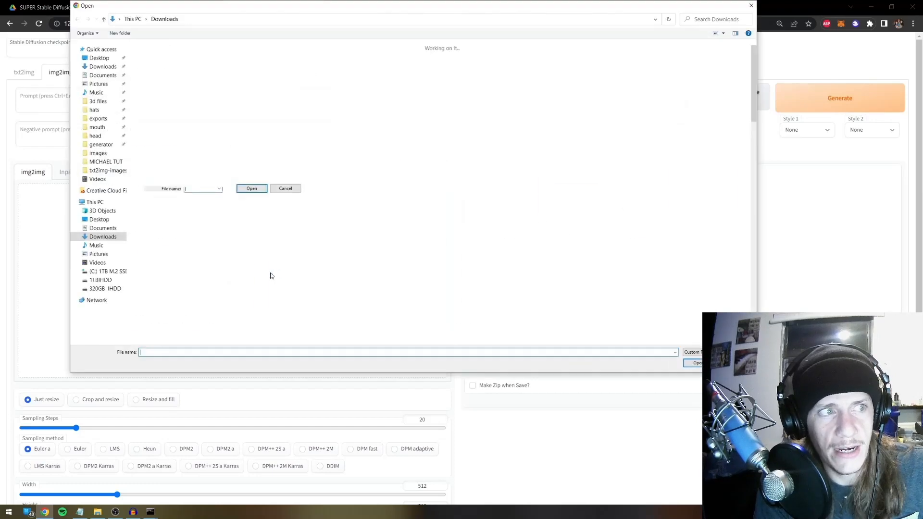
{"action": "double_click", "coordinate": [298, 165]}
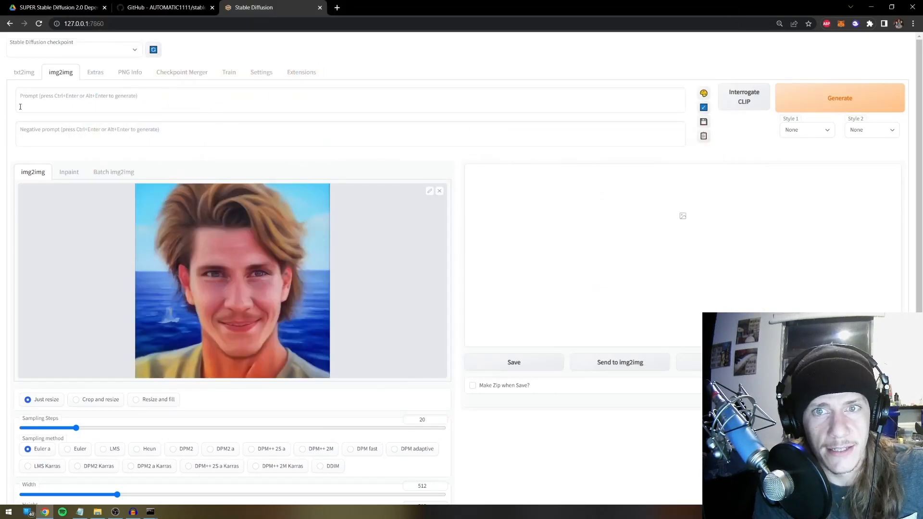
{"action": "left_click", "coordinate": [87, 89]}
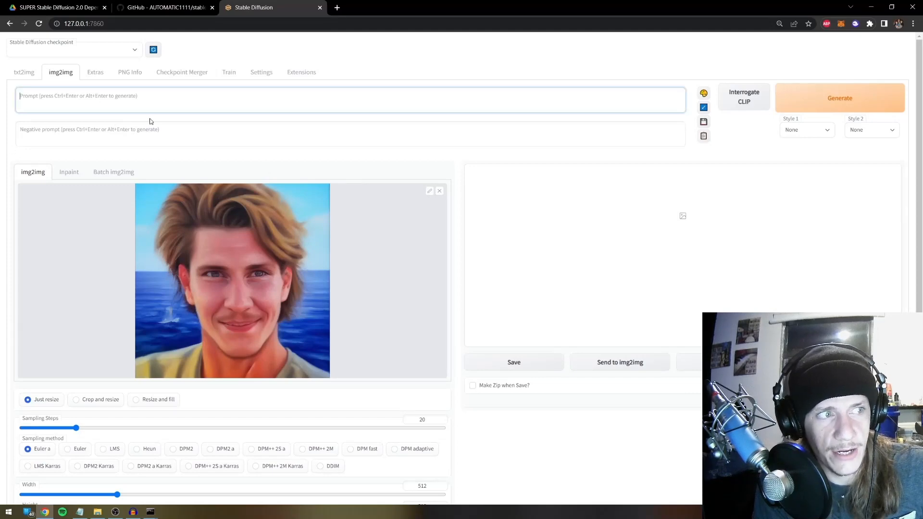
{"action": "scroll", "coordinate": [238, 257], "scroll_direction": "down", "scroll_amount": 1}
{"action": "scroll", "coordinate": [256, 219], "scroll_direction": "up", "scroll_amount": 1}
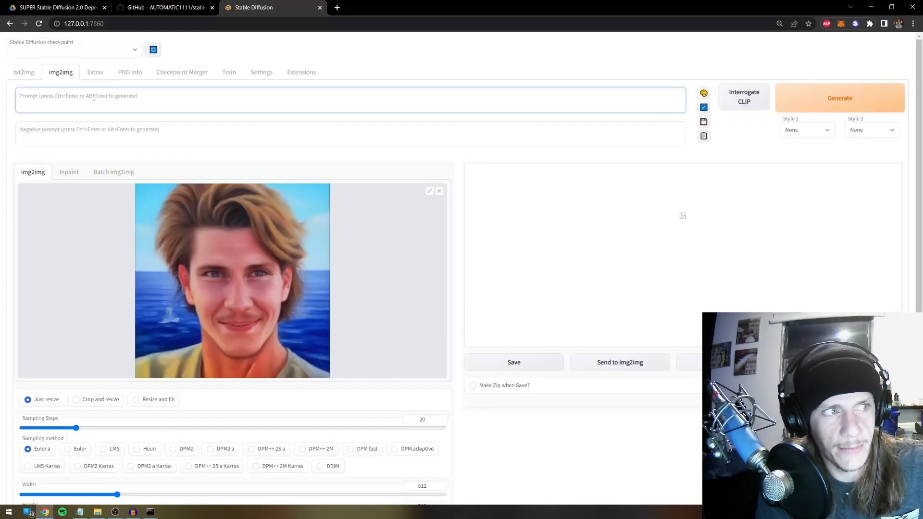
{"action": "type", "text": "A co"}
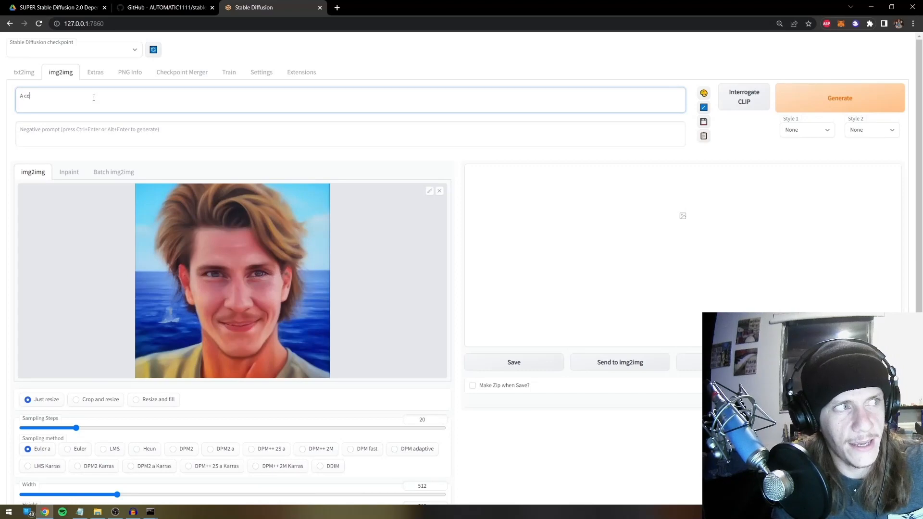
{"action": "type", "text": "ol guy with w"}
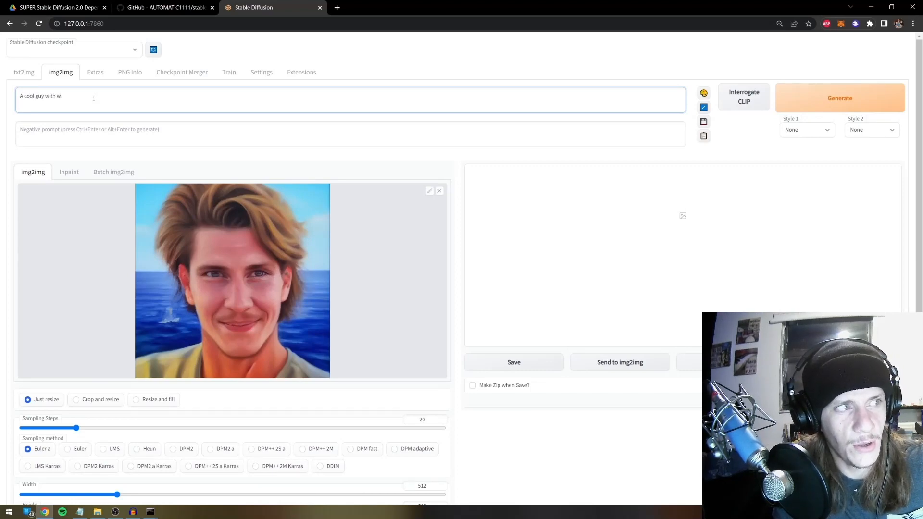
{"action": "type", "text": "ater behind him"}
{"action": "scroll", "coordinate": [223, 200], "scroll_direction": "down", "scroll_amount": 5}
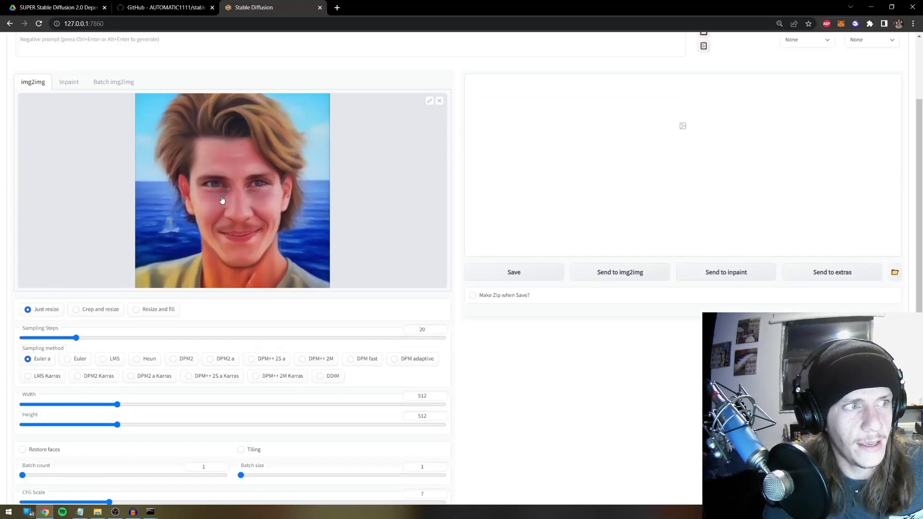
{"action": "scroll", "coordinate": [427, 284], "scroll_direction": "up", "scroll_amount": 4}
{"action": "scroll", "coordinate": [427, 284], "scroll_direction": "up", "scroll_amount": 1}
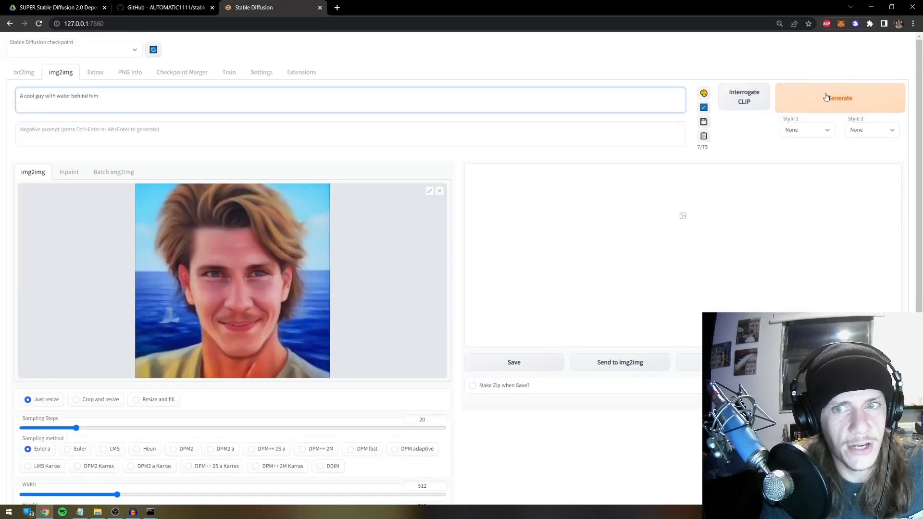
{"action": "scroll", "coordinate": [689, 150], "scroll_direction": "down", "scroll_amount": 1}
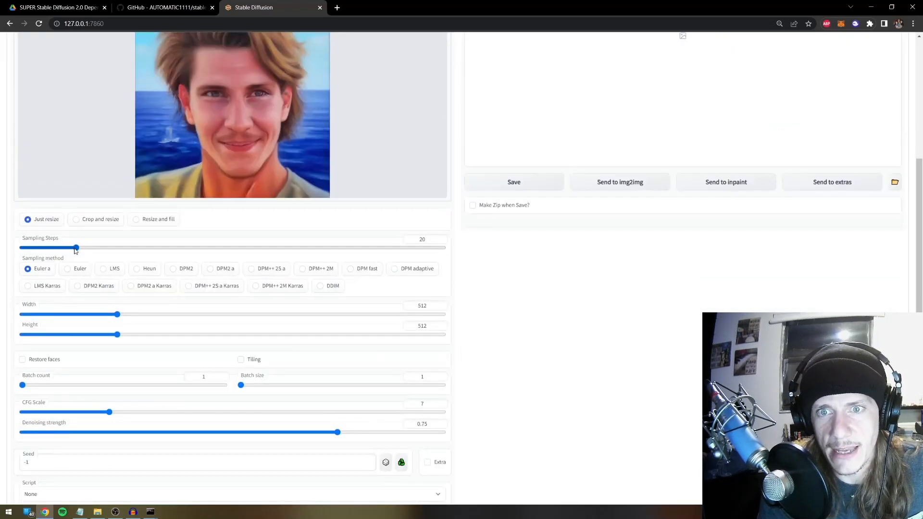
{"action": "scroll", "coordinate": [75, 250], "scroll_direction": "up", "scroll_amount": 2}
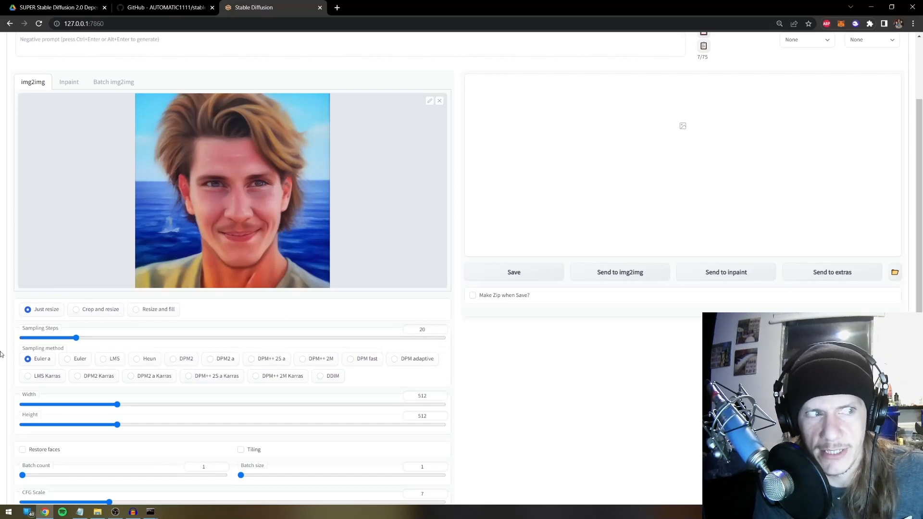
{"action": "scroll", "coordinate": [1, 366], "scroll_direction": "down", "scroll_amount": 1}
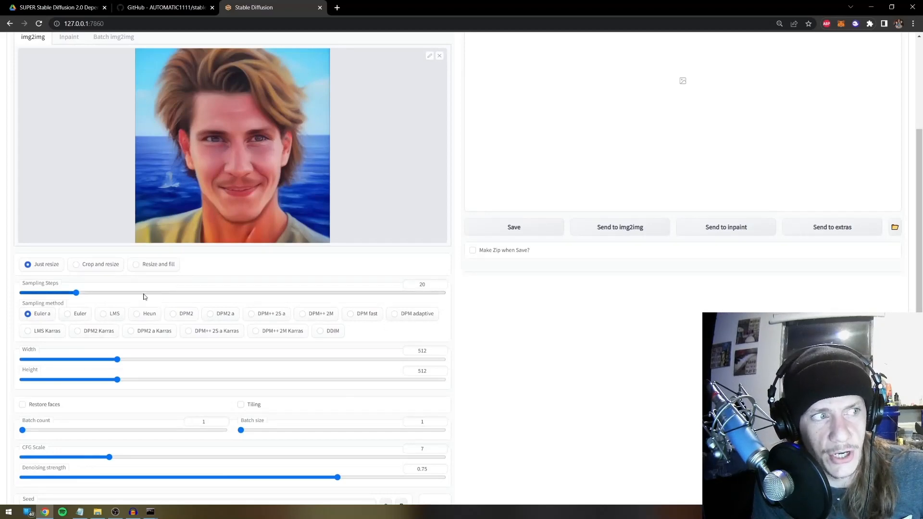
{"action": "scroll", "coordinate": [81, 322], "scroll_direction": "down", "scroll_amount": 1}
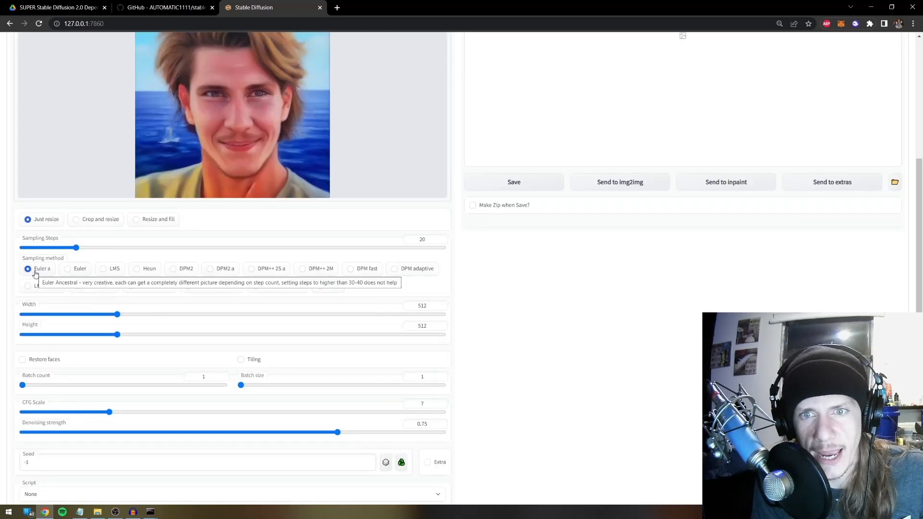
{"action": "scroll", "coordinate": [36, 284], "scroll_direction": "down", "scroll_amount": 1}
{"action": "scroll", "coordinate": [356, 264], "scroll_direction": "up", "scroll_amount": 1}
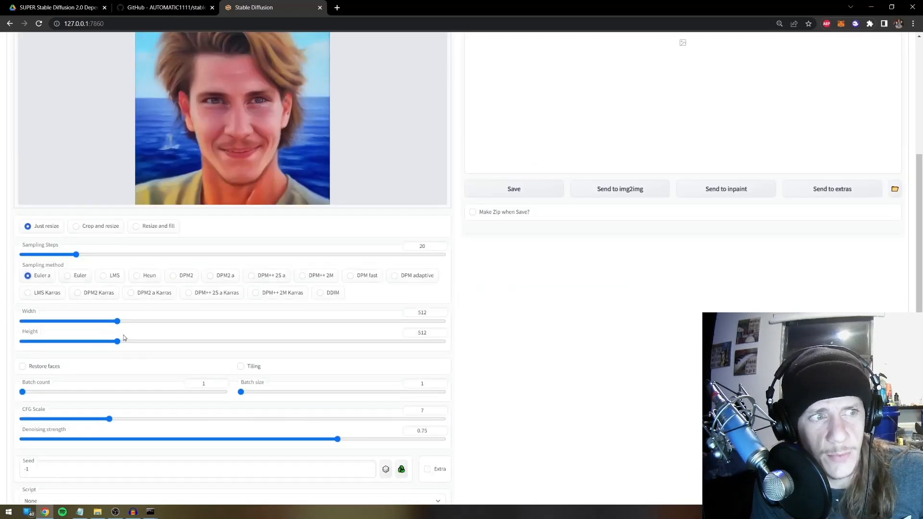
{"action": "scroll", "coordinate": [124, 338], "scroll_direction": "down", "scroll_amount": 1}
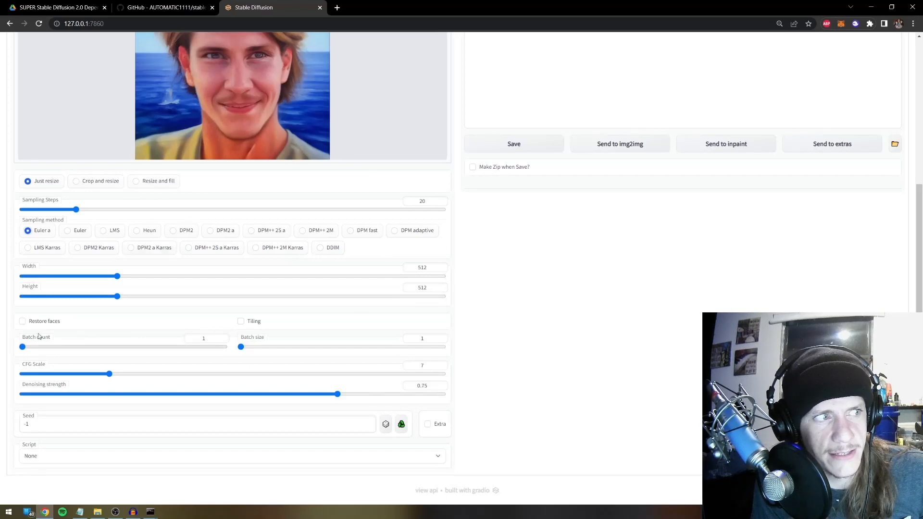
{"action": "scroll", "coordinate": [214, 307], "scroll_direction": "up", "scroll_amount": 1}
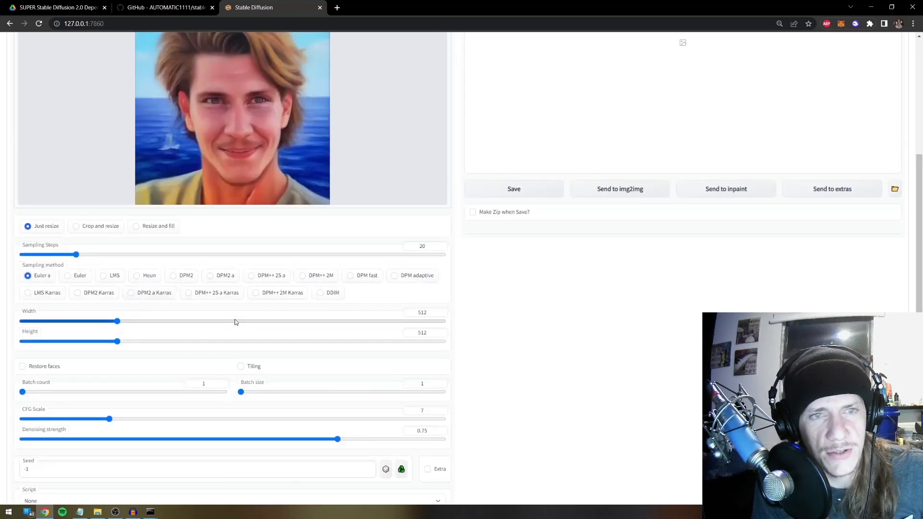
{"action": "scroll", "coordinate": [240, 321], "scroll_direction": "up", "scroll_amount": 2}
{"action": "scroll", "coordinate": [239, 320], "scroll_direction": "down", "scroll_amount": 1}
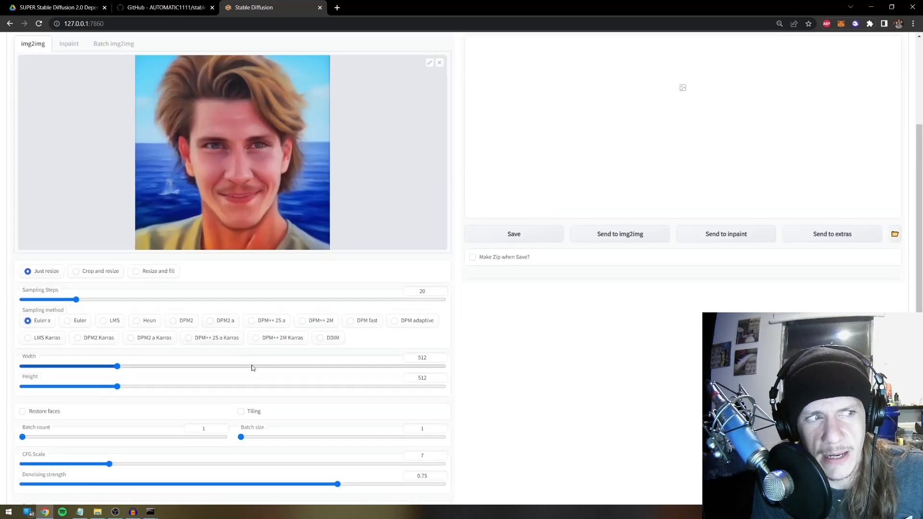
{"action": "scroll", "coordinate": [282, 379], "scroll_direction": "down", "scroll_amount": 2}
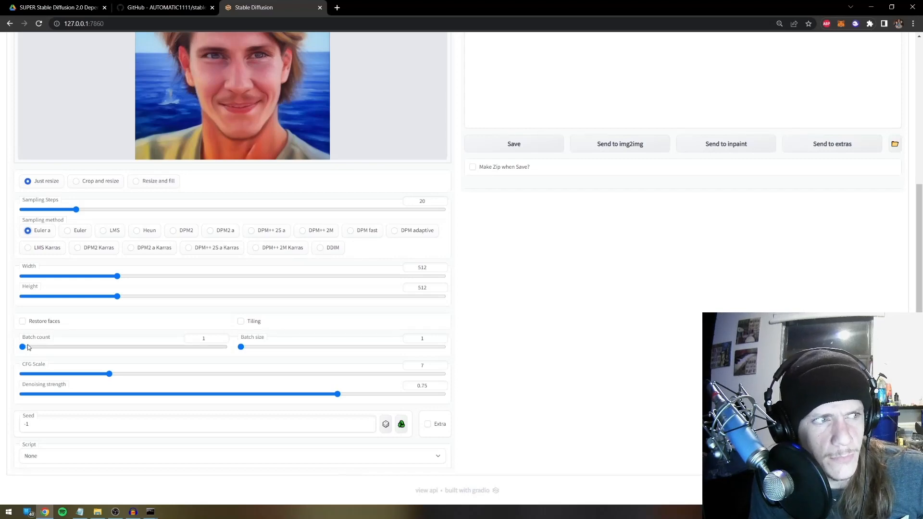
{"action": "scroll", "coordinate": [200, 361], "scroll_direction": "up", "scroll_amount": 2}
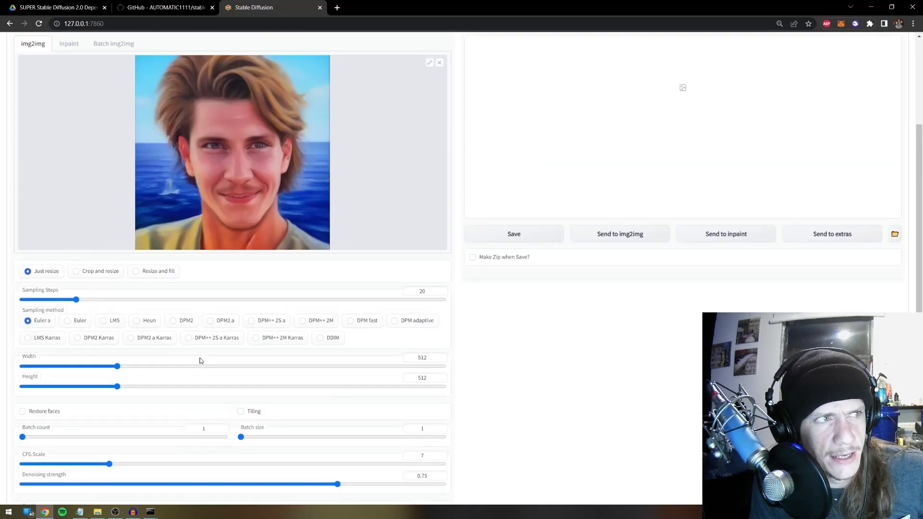
{"action": "scroll", "coordinate": [200, 363], "scroll_direction": "down", "scroll_amount": 2}
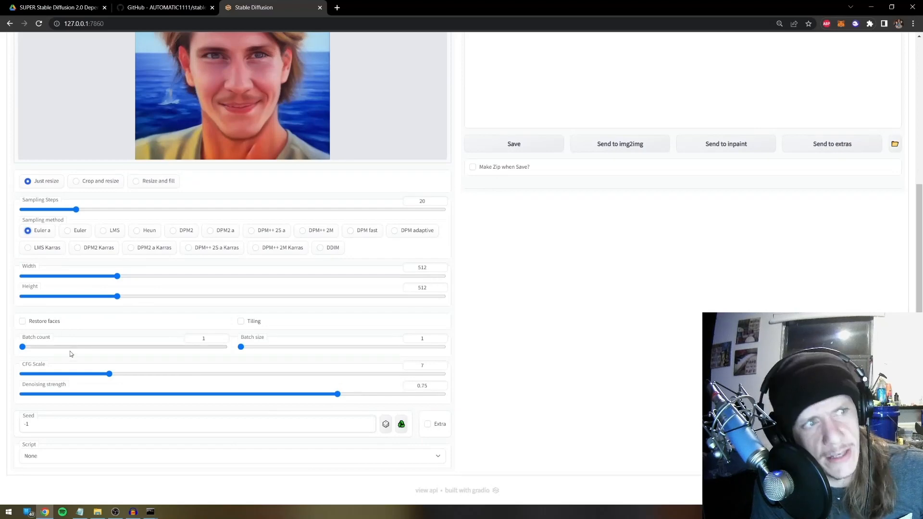
{"action": "scroll", "coordinate": [77, 342], "scroll_direction": "up", "scroll_amount": 5}
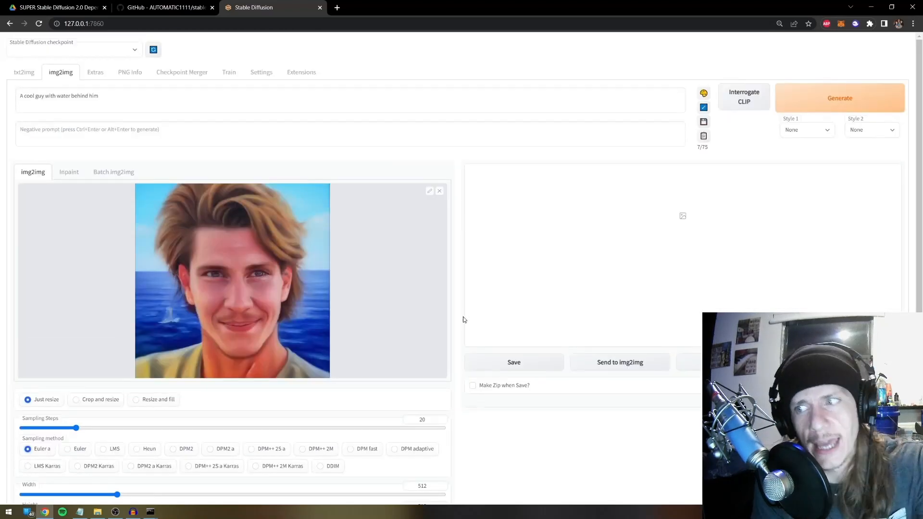
{"action": "scroll", "coordinate": [471, 334], "scroll_direction": "down", "scroll_amount": 5}
{"action": "left_click_drag", "start_coordinate": [79, 351], "coordinate": [123, 351]}
{"action": "scroll", "coordinate": [673, 284], "scroll_direction": "up", "scroll_amount": 5}
{"action": "scroll", "coordinate": [593, 255], "scroll_direction": "down", "scroll_amount": 4}
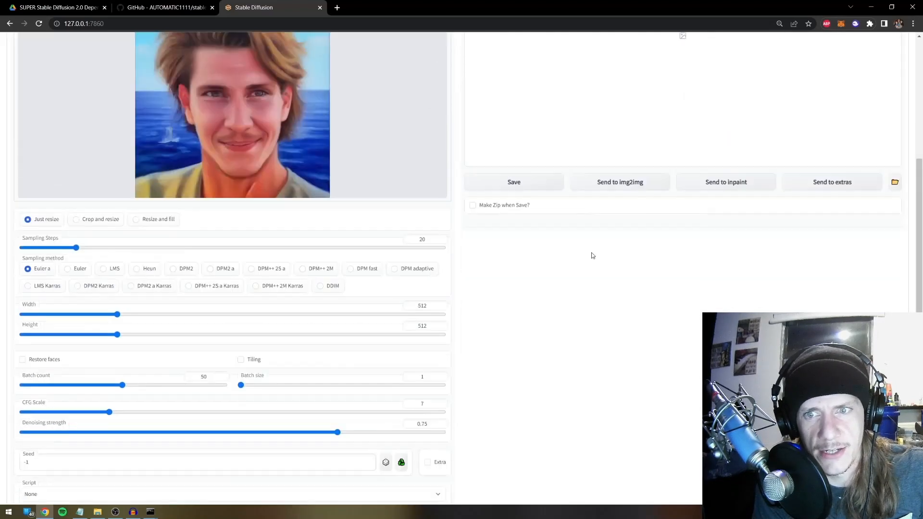
{"action": "scroll", "coordinate": [502, 316], "scroll_direction": "down", "scroll_amount": 1}
{"action": "left_click_drag", "start_coordinate": [43, 348], "coordinate": [6, 346]}
{"action": "scroll", "coordinate": [553, 272], "scroll_direction": "up", "scroll_amount": 2}
{"action": "scroll", "coordinate": [538, 278], "scroll_direction": "down", "scroll_amount": 2}
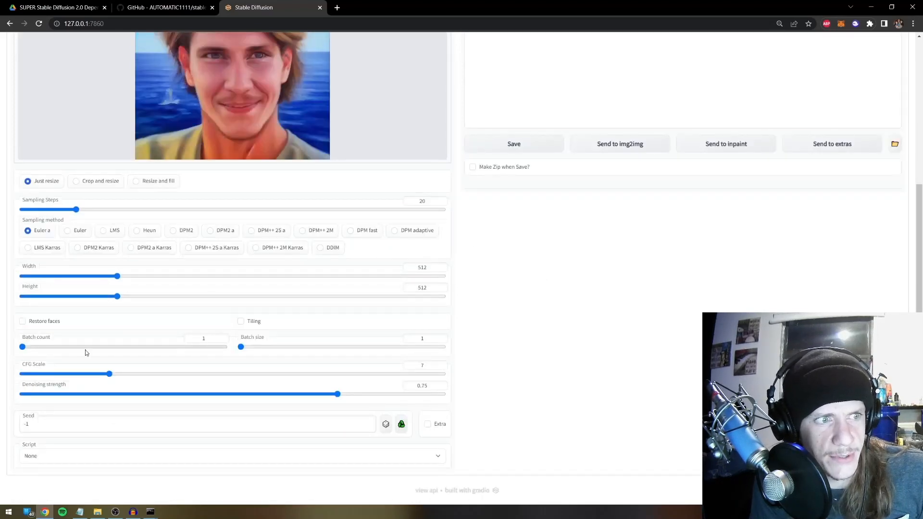
{"action": "scroll", "coordinate": [81, 359], "scroll_direction": "up", "scroll_amount": 4}
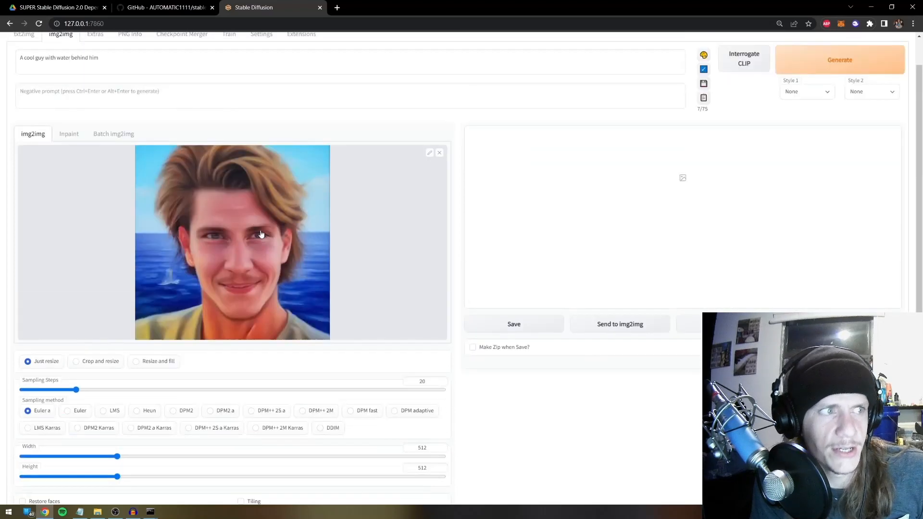
{"action": "scroll", "coordinate": [270, 250], "scroll_direction": "down", "scroll_amount": 3}
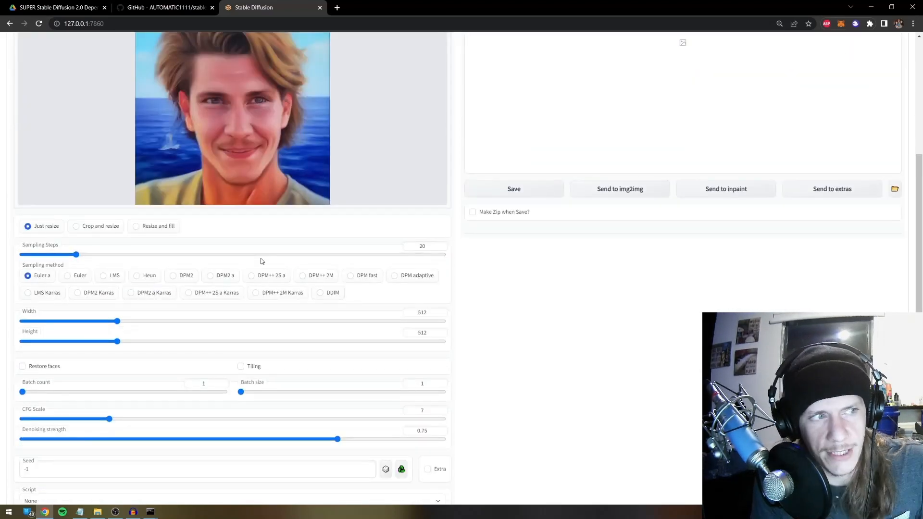
{"action": "scroll", "coordinate": [262, 262], "scroll_direction": "down", "scroll_amount": 1}
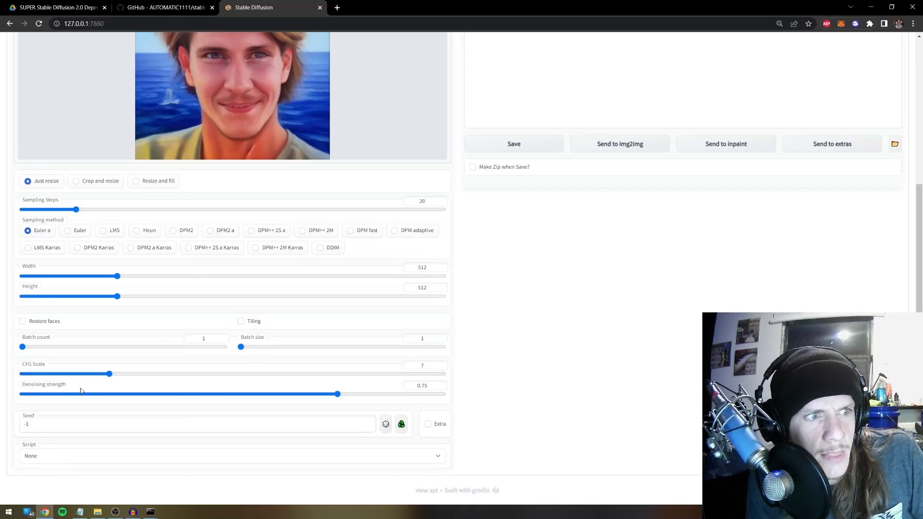
{"action": "scroll", "coordinate": [535, 427], "scroll_direction": "up", "scroll_amount": 2}
{"action": "scroll", "coordinate": [476, 409], "scroll_direction": "up", "scroll_amount": 3}
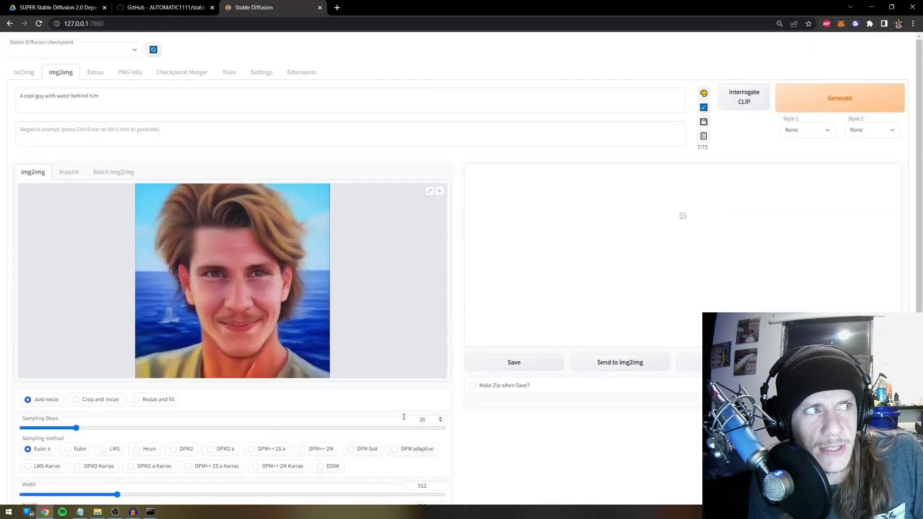
{"action": "scroll", "coordinate": [314, 200], "scroll_direction": "down", "scroll_amount": 4}
Drop Denoising strength near its minimum and generate a variation of the portrait
{"action": "scroll", "coordinate": [314, 199], "scroll_direction": "down", "scroll_amount": 1}
{"action": "left_click_drag", "start_coordinate": [337, 394], "coordinate": [30, 388]}
{"action": "scroll", "coordinate": [572, 372], "scroll_direction": "up", "scroll_amount": 1}
{"action": "scroll", "coordinate": [330, 344], "scroll_direction": "down", "scroll_amount": 1}
{"action": "scroll", "coordinate": [431, 231], "scroll_direction": "up", "scroll_amount": 5}
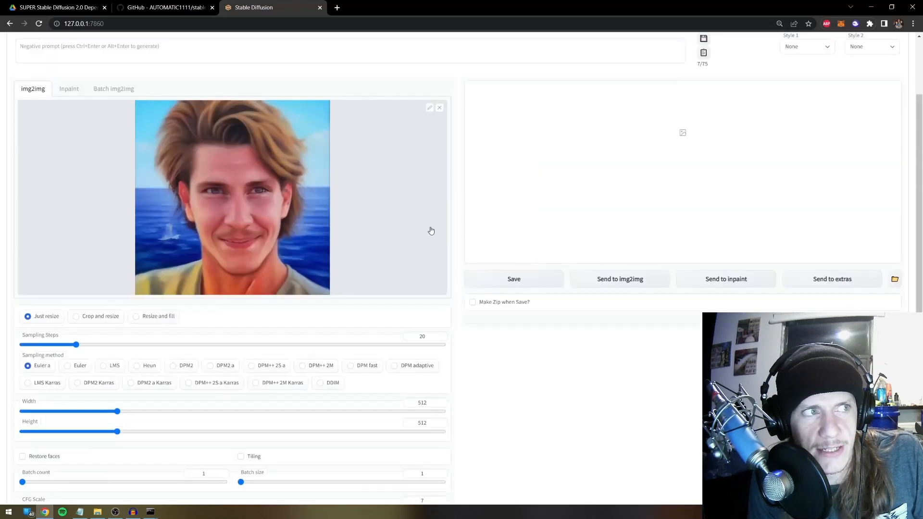
{"action": "left_click", "coordinate": [843, 90]}
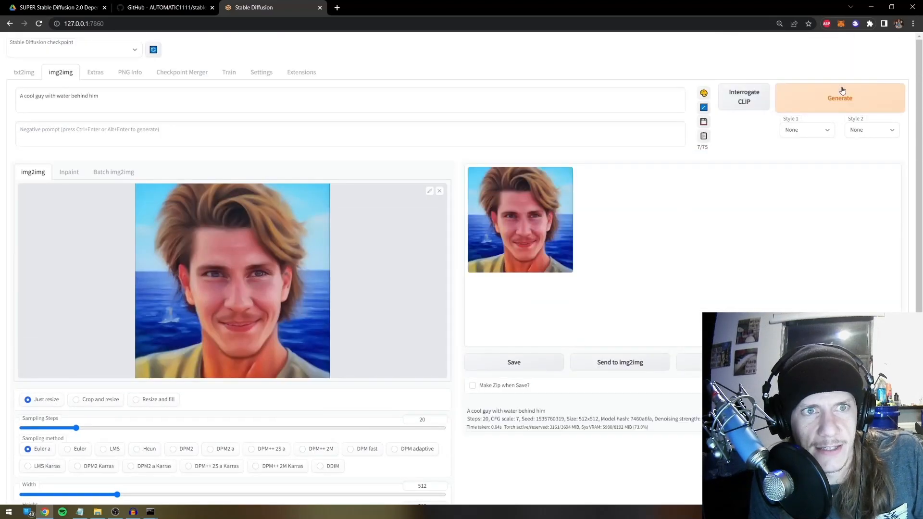
Preview the generated variation enlarged, then return to the txt2img page
{"action": "left_click", "coordinate": [518, 241]}
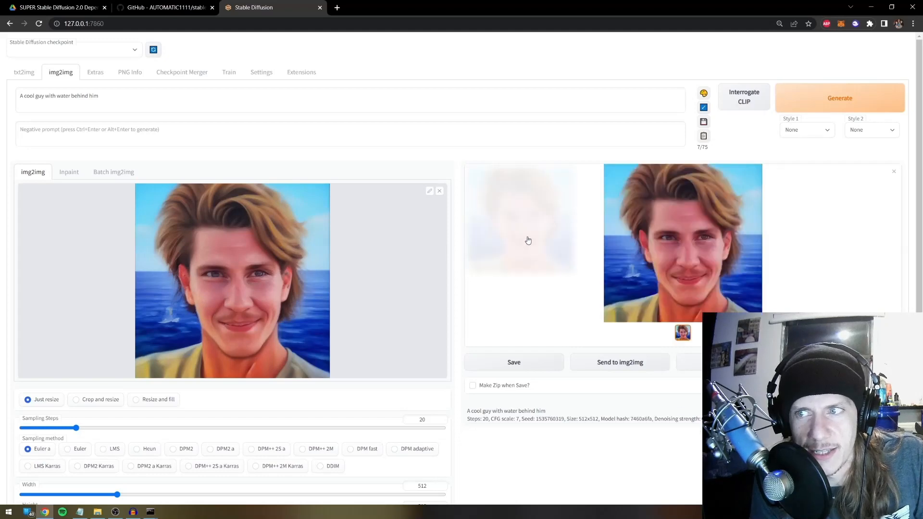
{"action": "scroll", "coordinate": [1, 384], "scroll_direction": "down", "scroll_amount": 5}
{"action": "scroll", "coordinate": [1, 384], "scroll_direction": "up", "scroll_amount": 5}
{"action": "left_click", "coordinate": [29, 72]}
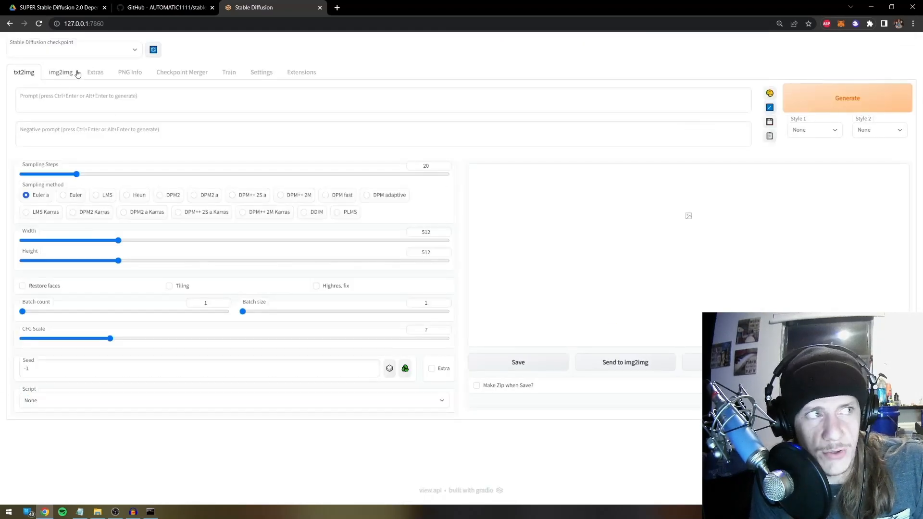
Enter 'car' as the txt2img prompt and 'bike bicycles spokes' as the negative prompt
{"action": "left_click", "coordinate": [80, 134]}
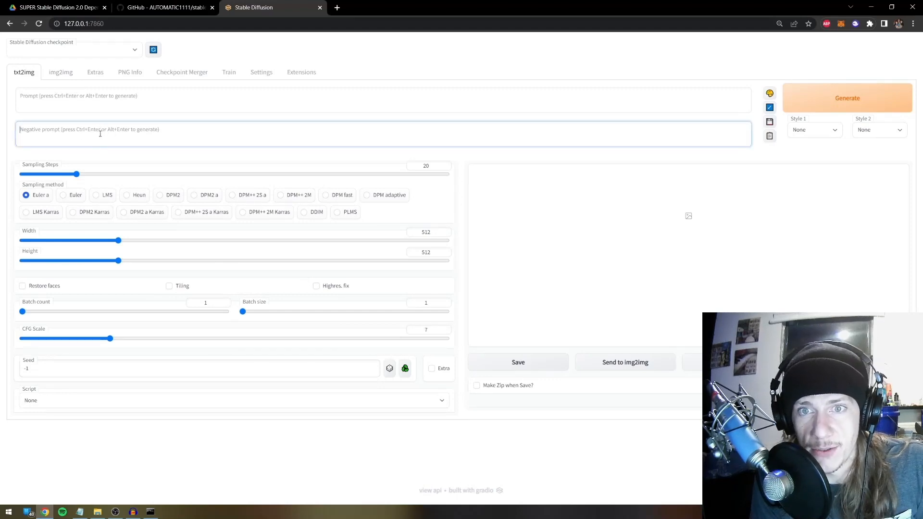
{"action": "left_click", "coordinate": [103, 106]}
{"action": "type", "text": "car"}
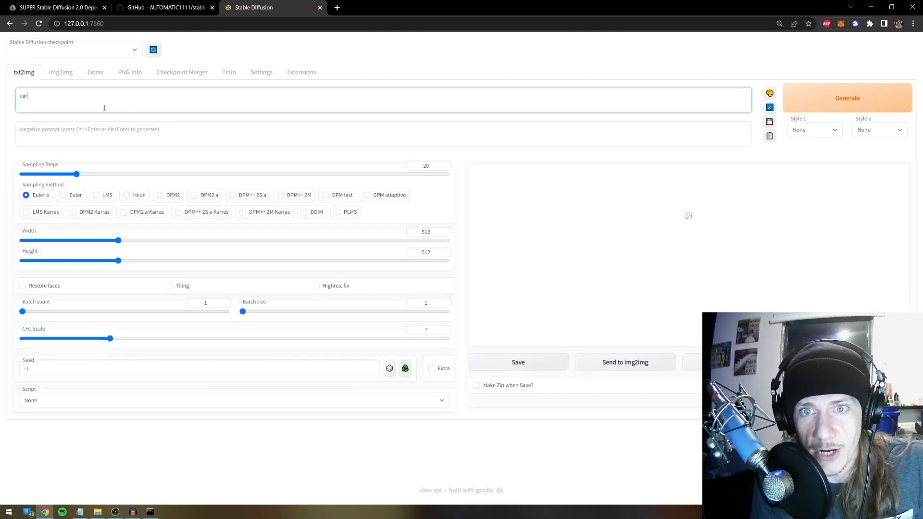
{"action": "left_click", "coordinate": [93, 135]}
{"action": "type", "text": "bike"}
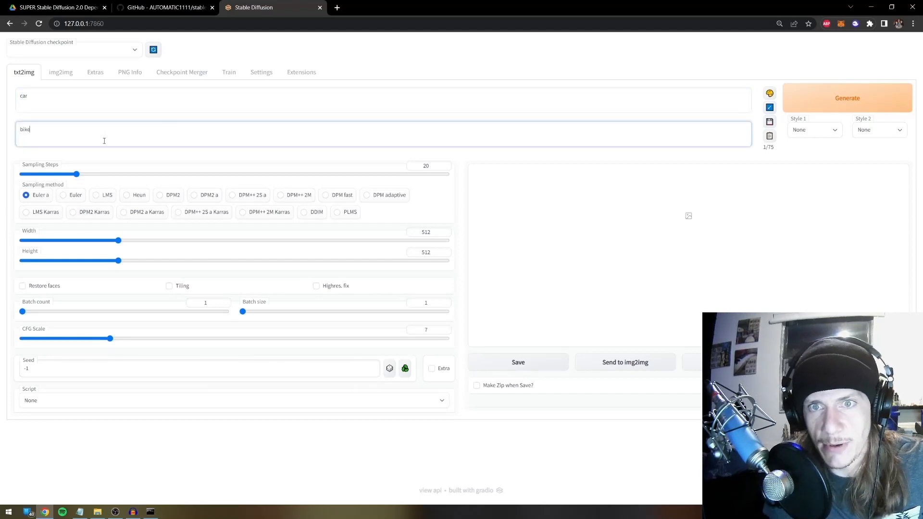
{"action": "left_click", "coordinate": [1, 111]}
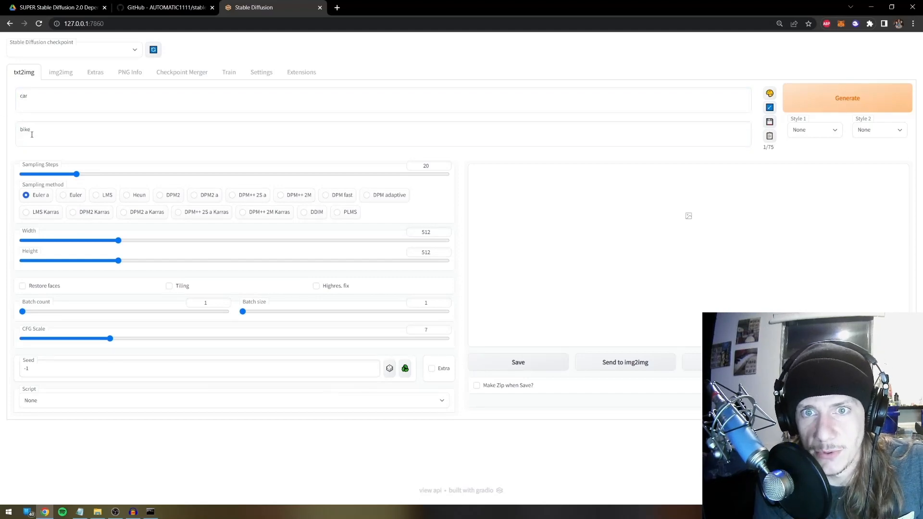
Select and deselect text in the negative and main prompts to check the entries
{"action": "left_click_drag", "start_coordinate": [32, 134], "coordinate": [4, 125]}
{"action": "left_click", "coordinate": [12, 129]}
{"action": "left_click", "coordinate": [38, 127]}
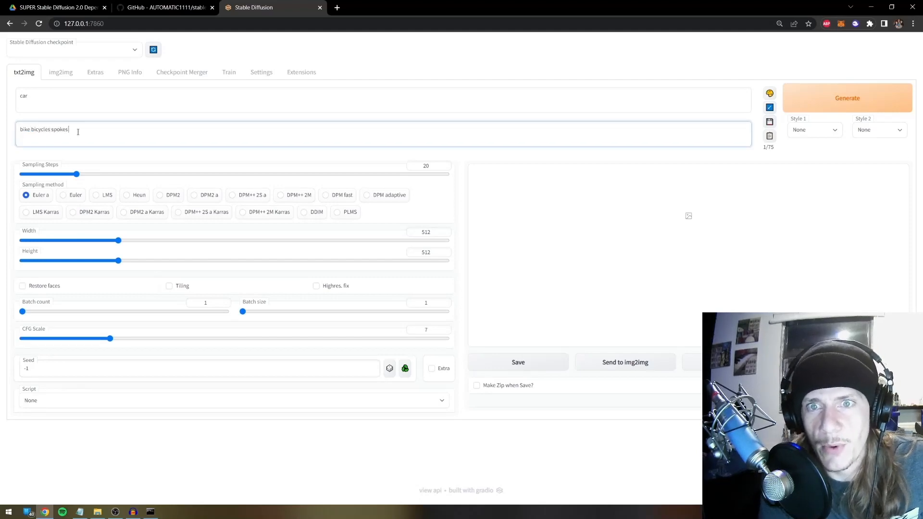
{"action": "left_click_drag", "start_coordinate": [78, 131], "coordinate": [10, 97]}
{"action": "left_click", "coordinate": [11, 97]}
{"action": "left_click", "coordinate": [11, 102]}
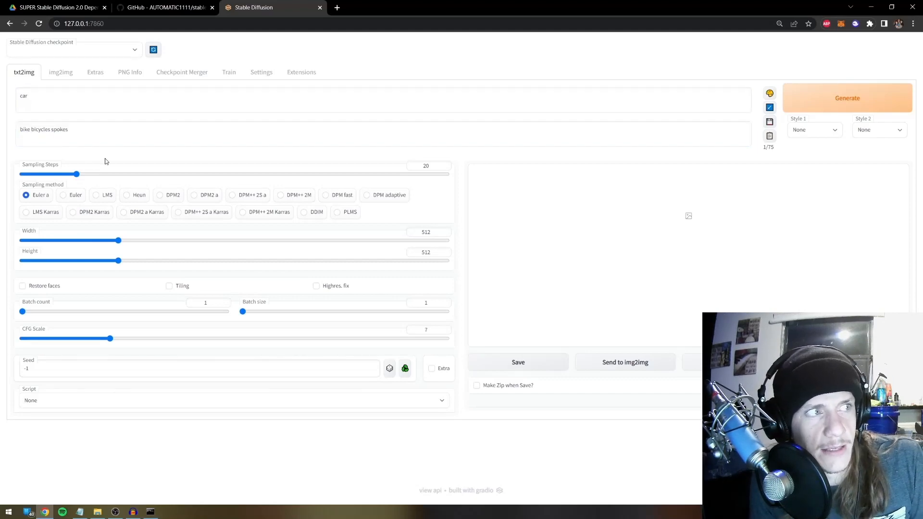
Return to the img2img page and click into its negative prompt
{"action": "left_click", "coordinate": [60, 72]}
{"action": "left_click", "coordinate": [90, 138]}
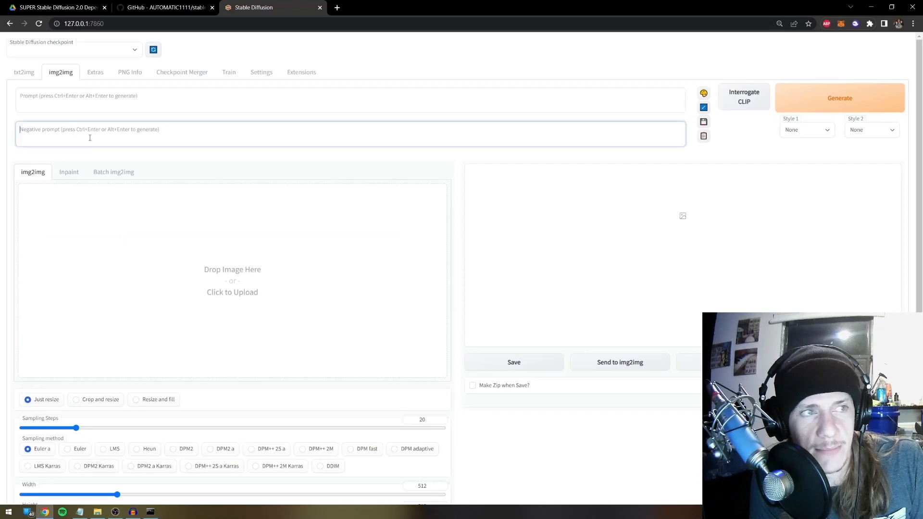
{"action": "scroll", "coordinate": [101, 235], "scroll_direction": "down", "scroll_amount": 4}
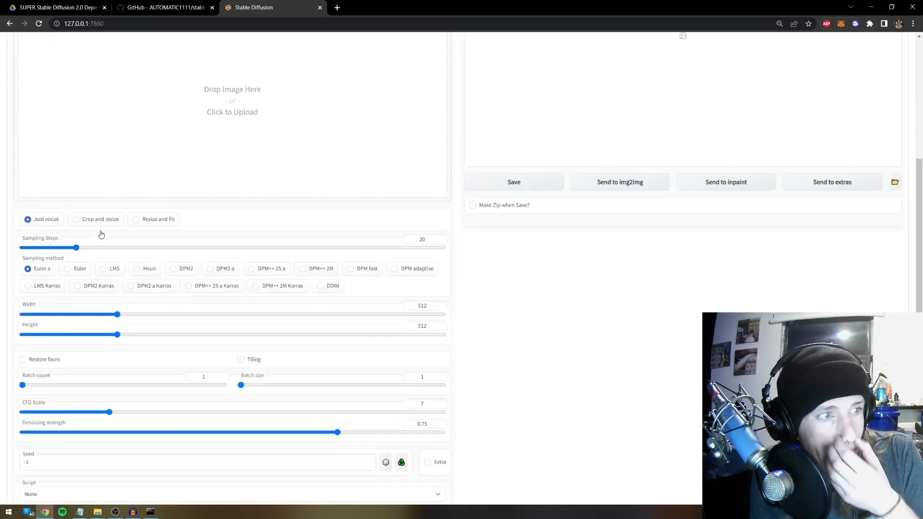
{"action": "scroll", "coordinate": [111, 270], "scroll_direction": "up", "scroll_amount": 4}
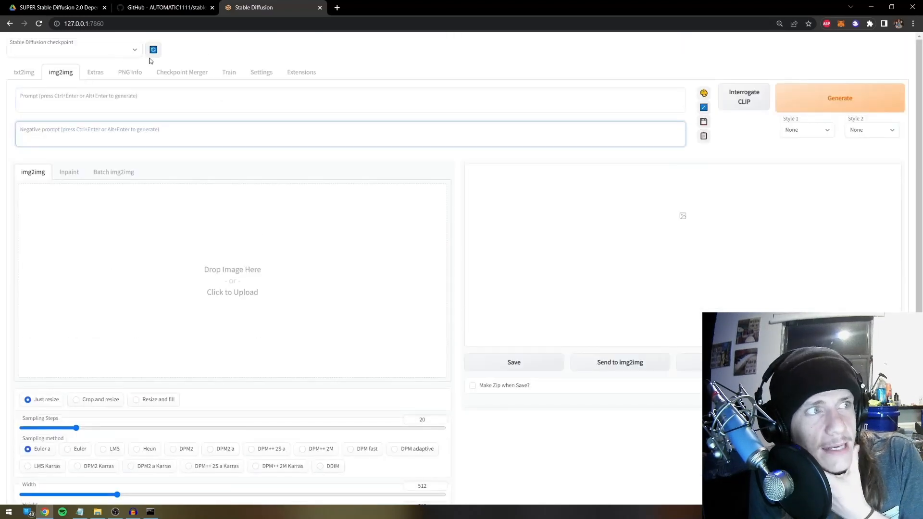
In the Train tab, create a new hypernetwork named after the subject
{"action": "left_click", "coordinate": [228, 74]}
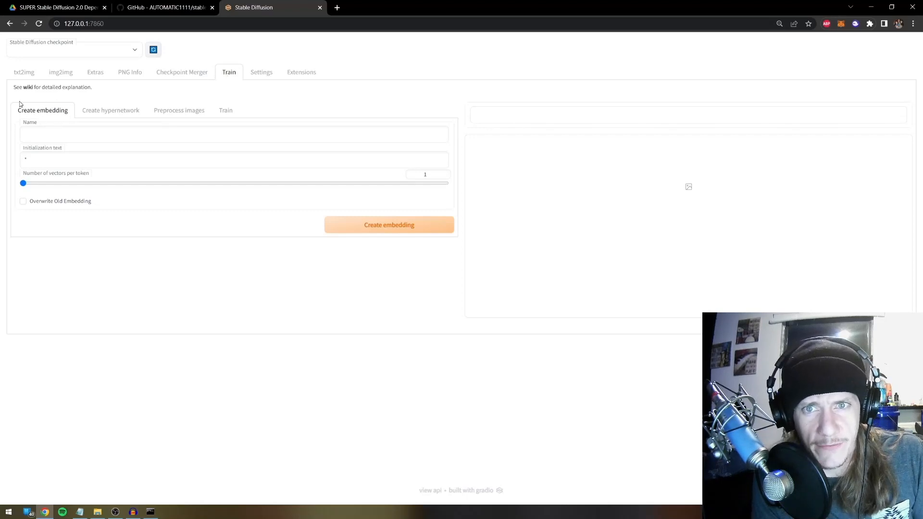
{"action": "left_click", "coordinate": [109, 114]}
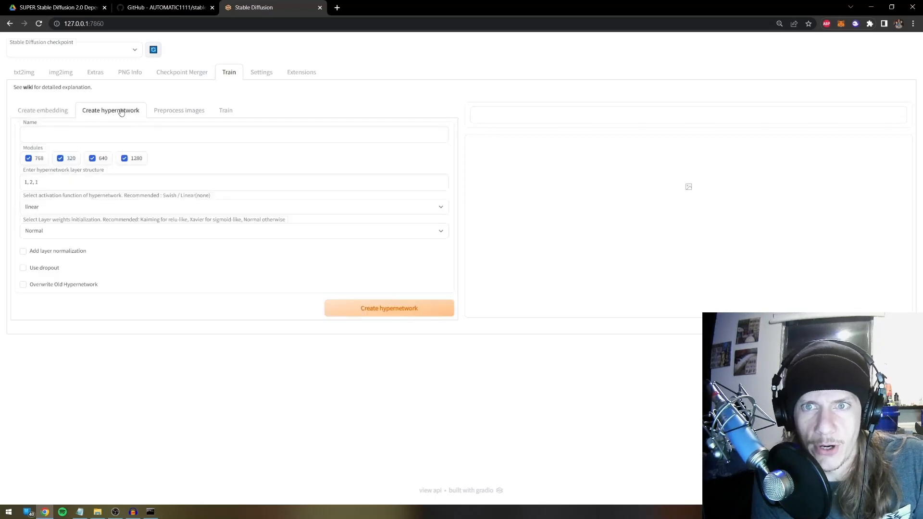
{"action": "left_click", "coordinate": [103, 138]}
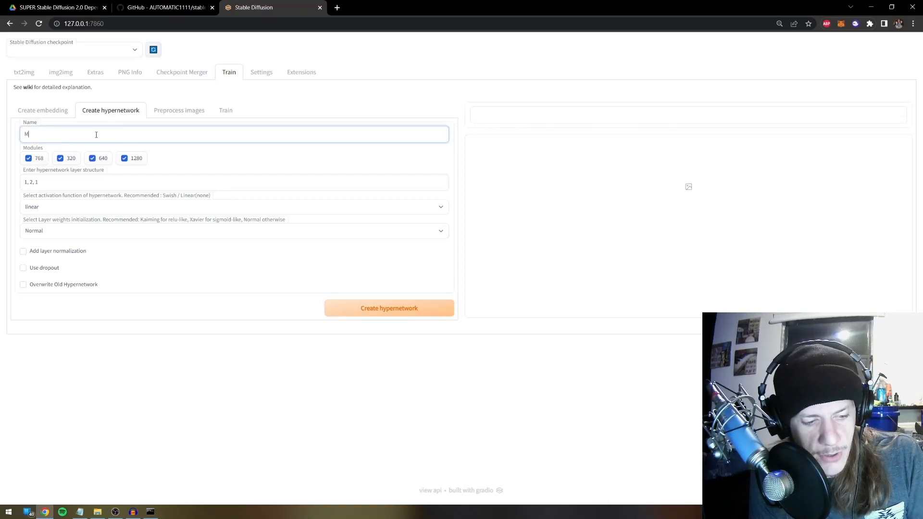
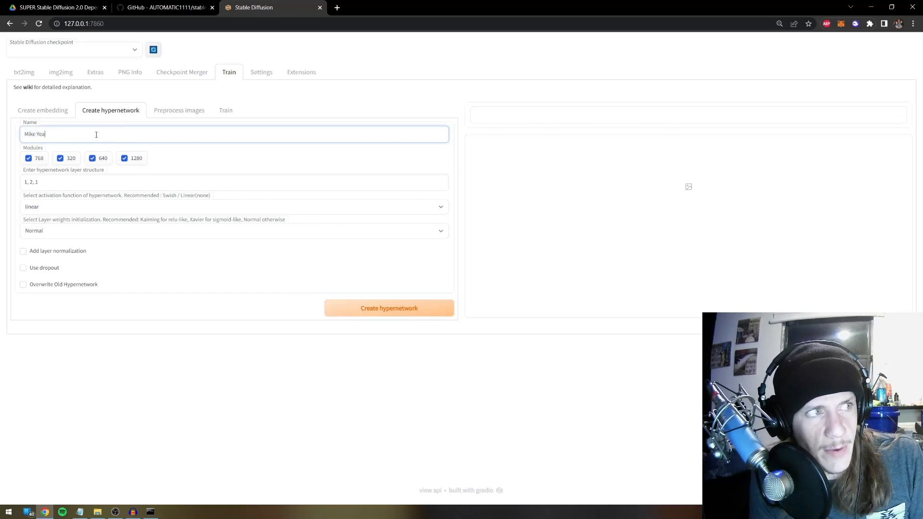
{"action": "left_click", "coordinate": [390, 311]}
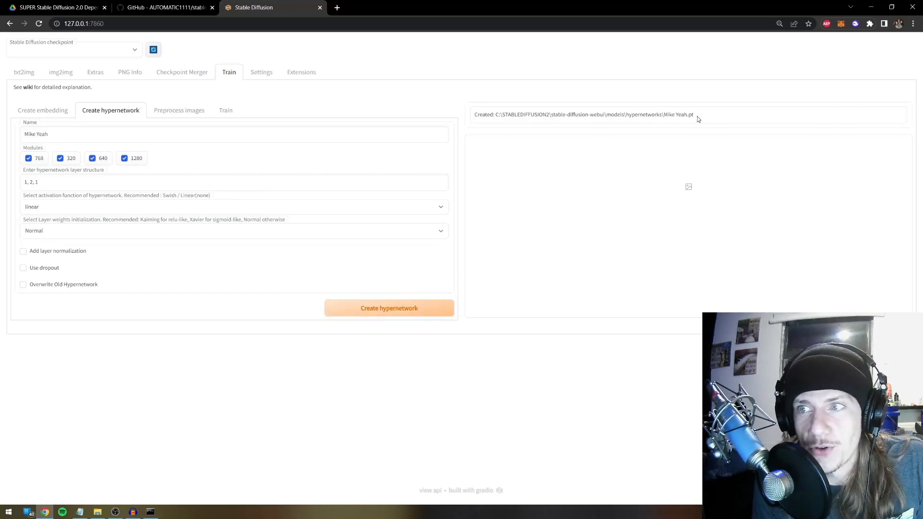
Check the created hypernetwork file's path, then open Preprocess images
{"action": "left_click_drag", "start_coordinate": [698, 119], "coordinate": [477, 108]}
{"action": "left_click", "coordinate": [511, 117]}
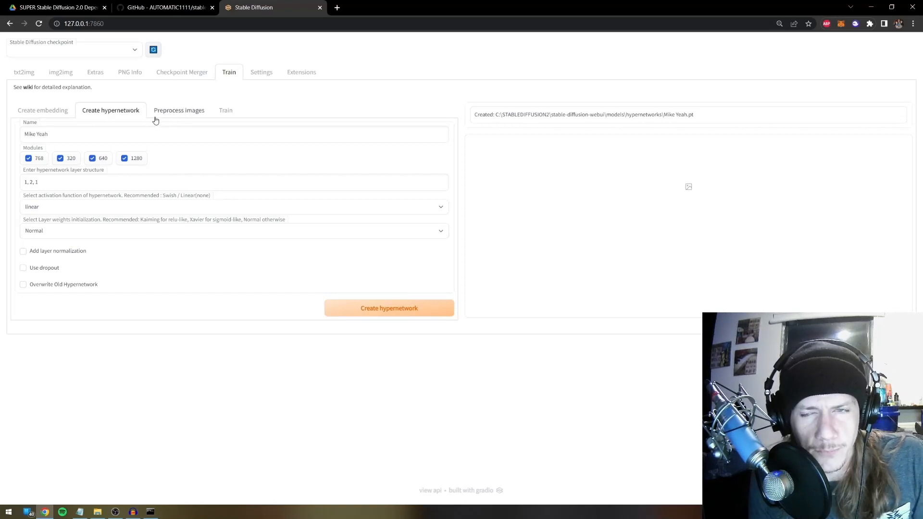
{"action": "left_click", "coordinate": [186, 114]}
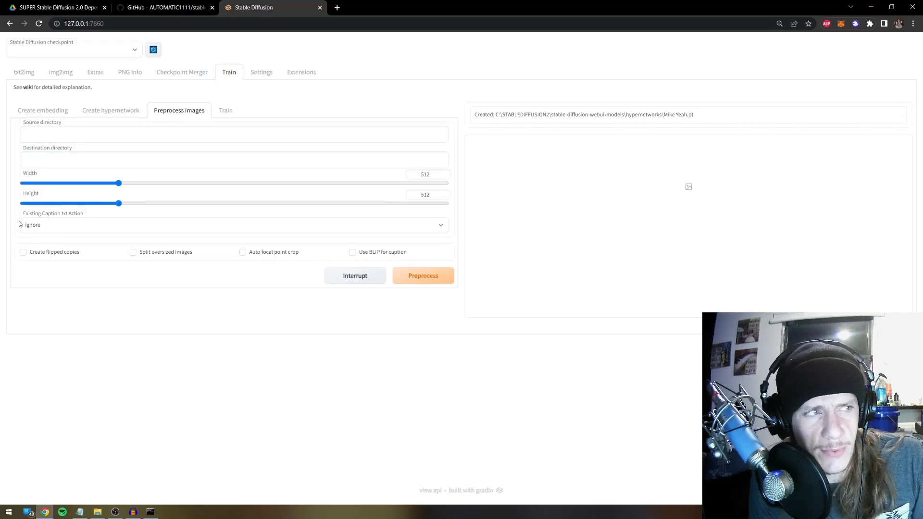
Find the tutorial training-image folder in Downloads and copy its path as Source directory
{"action": "left_click", "coordinate": [97, 512]}
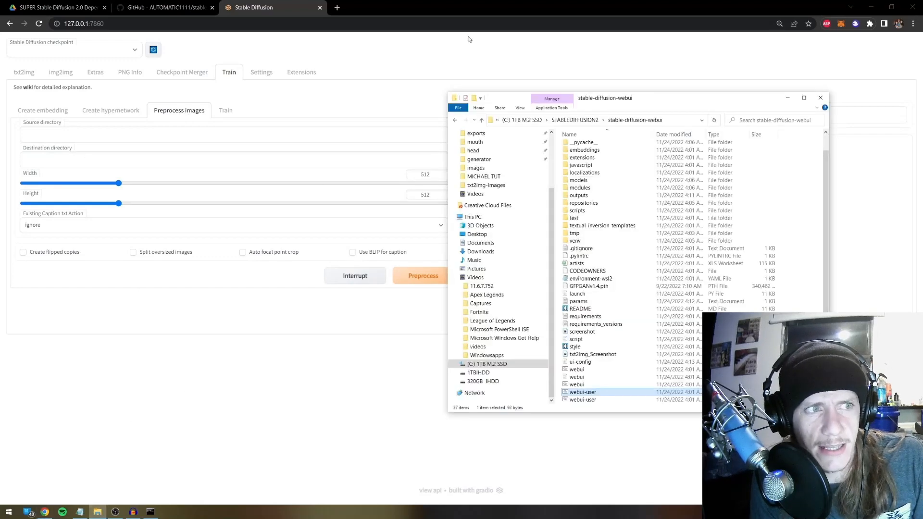
{"action": "scroll", "coordinate": [481, 175], "scroll_direction": "up", "scroll_amount": 3}
{"action": "left_click", "coordinate": [481, 157]}
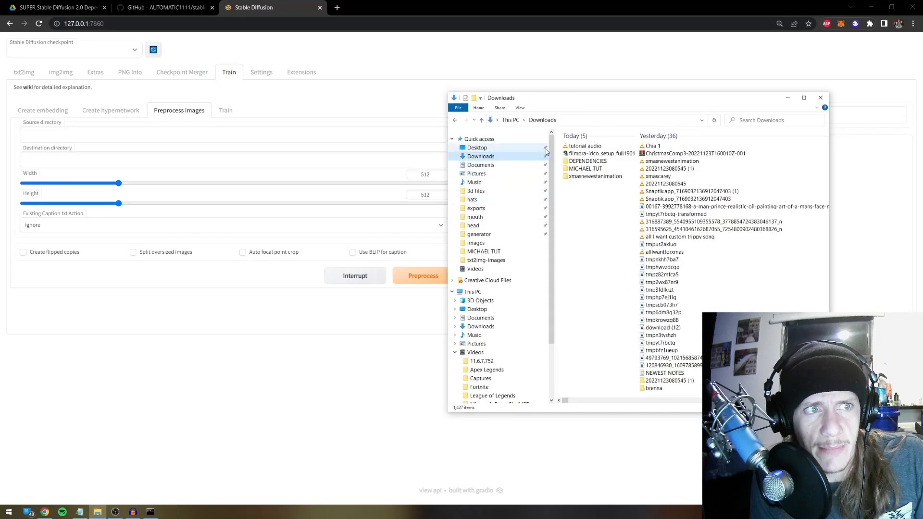
{"action": "double_click", "coordinate": [596, 168]}
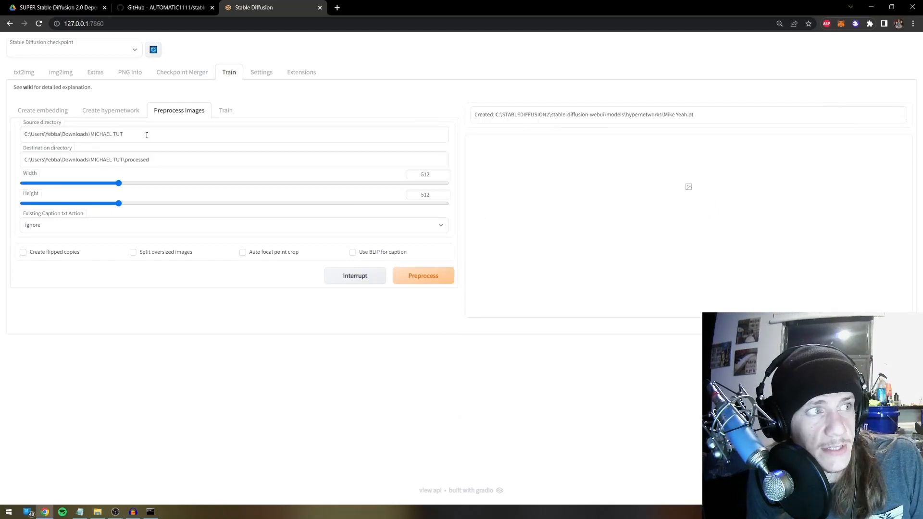
{"action": "left_click_drag", "start_coordinate": [146, 135], "coordinate": [55, 159]}
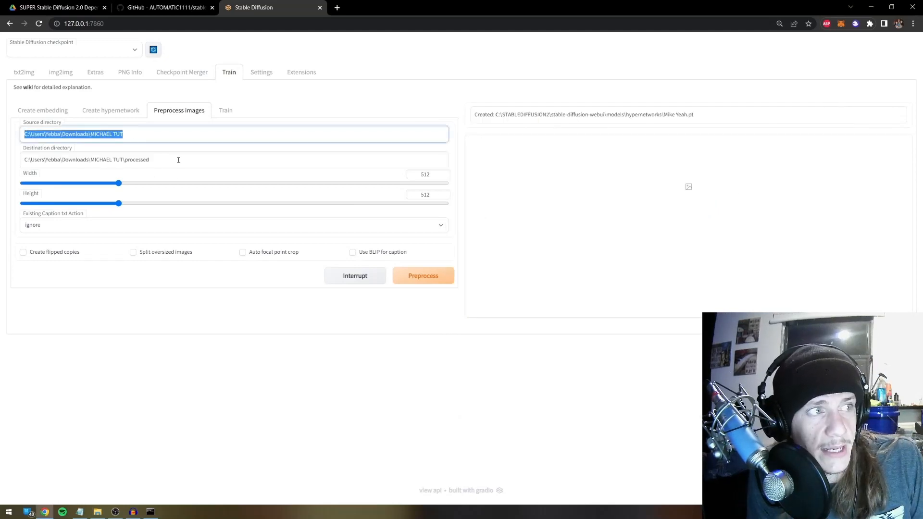
Set the processed subfolder as Destination, enable BLIP captions, and start preprocessing
{"action": "left_click_drag", "start_coordinate": [178, 161], "coordinate": [1, 158]}
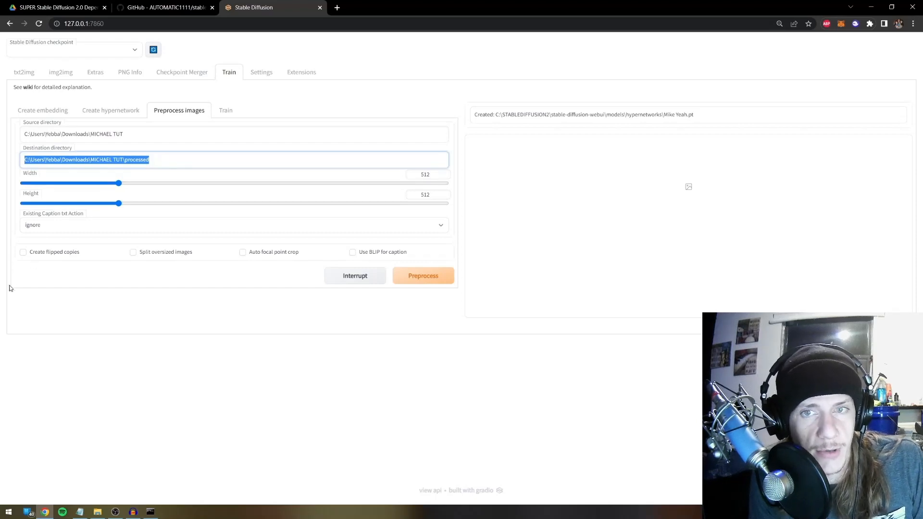
{"action": "left_click", "coordinate": [115, 301]}
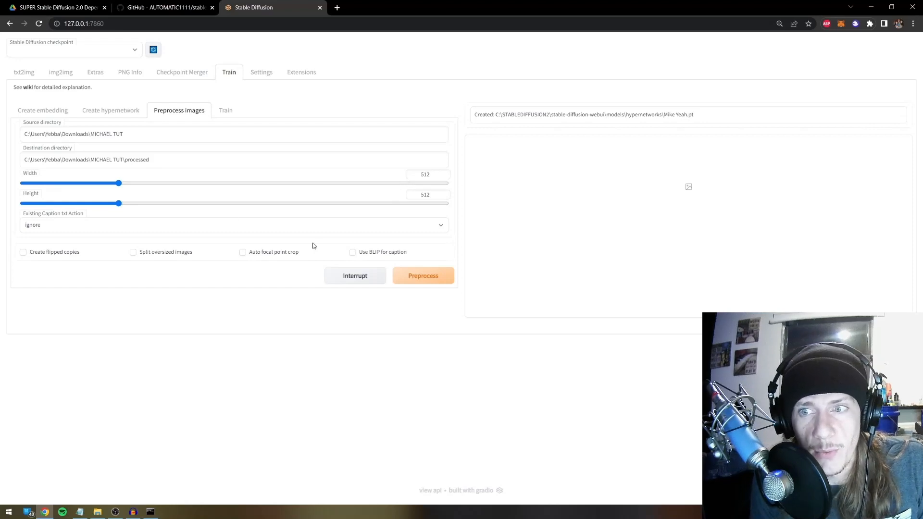
{"action": "left_click", "coordinate": [360, 255]}
{"action": "left_click", "coordinate": [409, 277]}
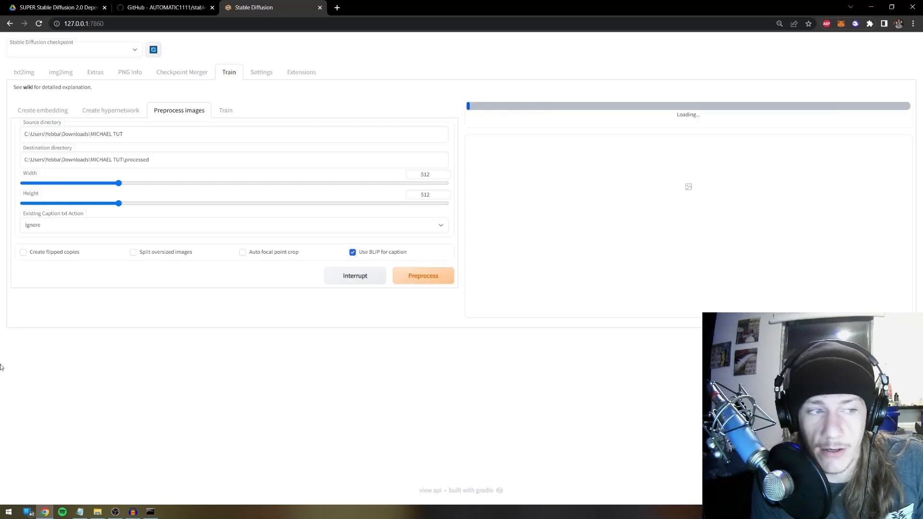
Open the processed subfolder in File Explorer and move the window to watch progress
{"action": "left_click", "coordinate": [97, 512]}
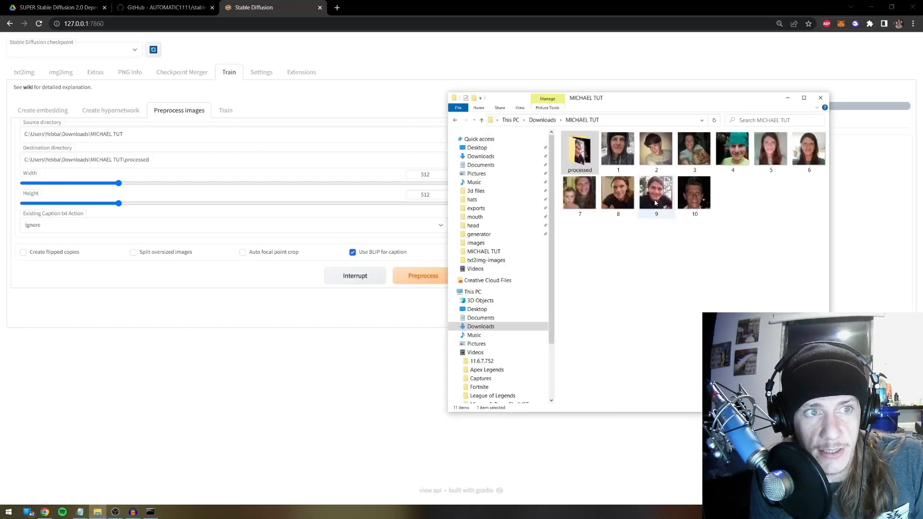
{"action": "double_click", "coordinate": [580, 150]}
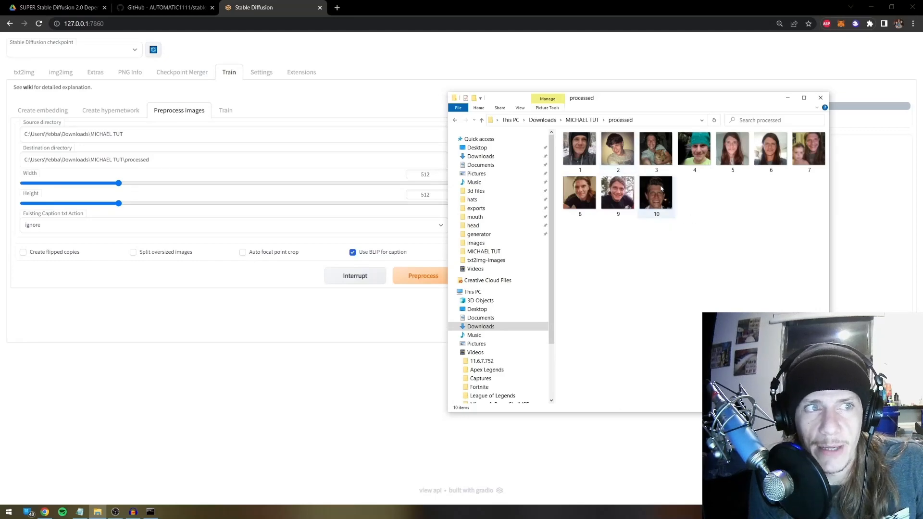
{"action": "left_click_drag", "start_coordinate": [680, 99], "coordinate": [525, 137]}
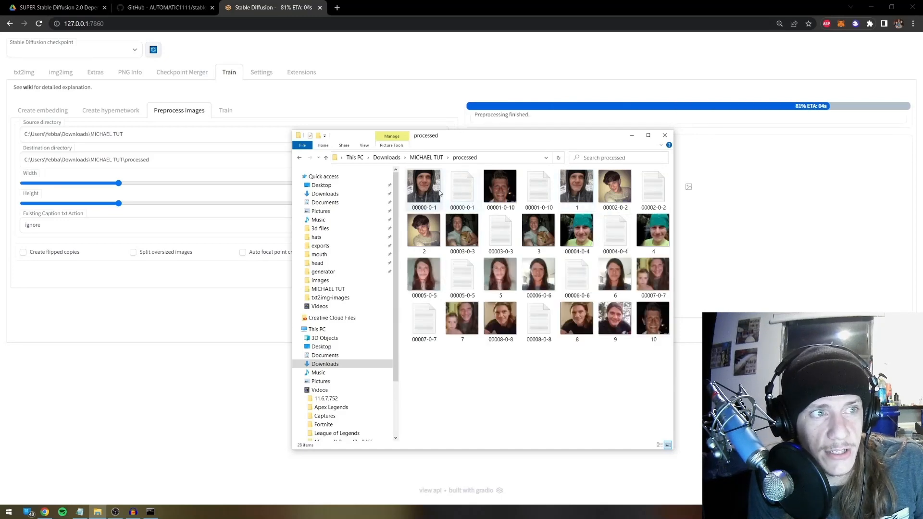
Compare caption 00000-0-1.txt with image 00000-0-1.png, then view image 00007-0-7
{"action": "left_click", "coordinate": [467, 189]}
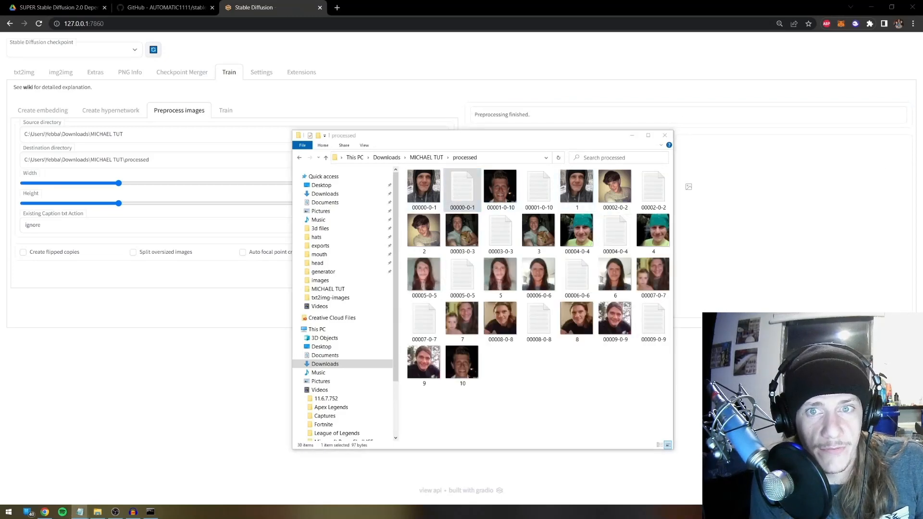
{"action": "double_click", "coordinate": [462, 189]}
{"action": "left_click_drag", "start_coordinate": [353, 165], "coordinate": [329, 227]}
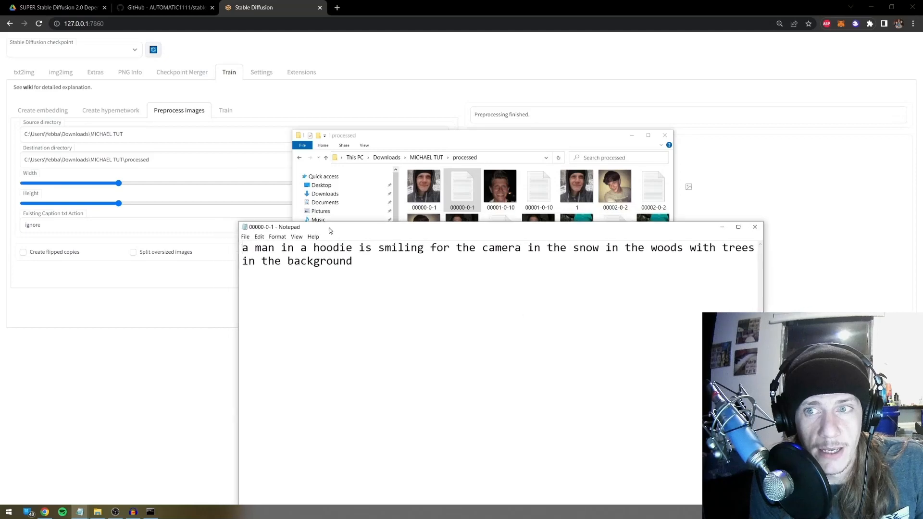
{"action": "double_click", "coordinate": [426, 189]}
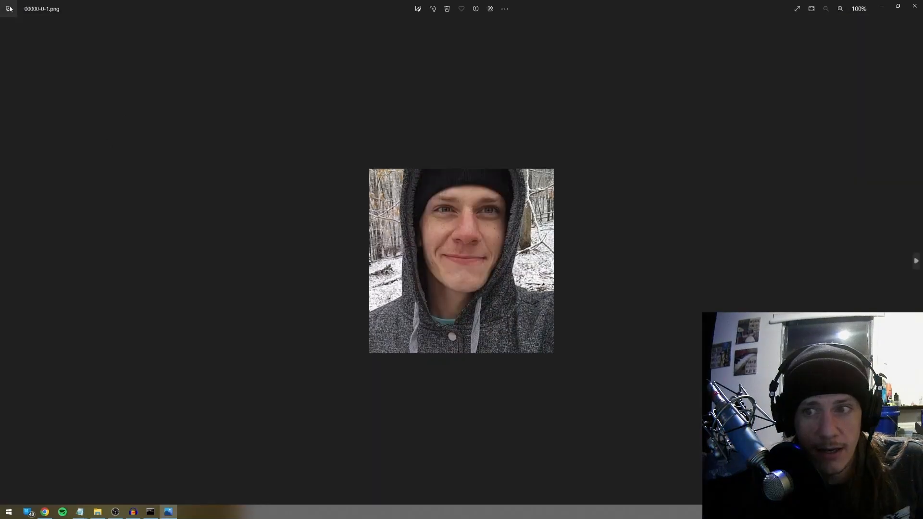
{"action": "scroll", "coordinate": [461, 192], "scroll_direction": "up", "scroll_amount": 5}
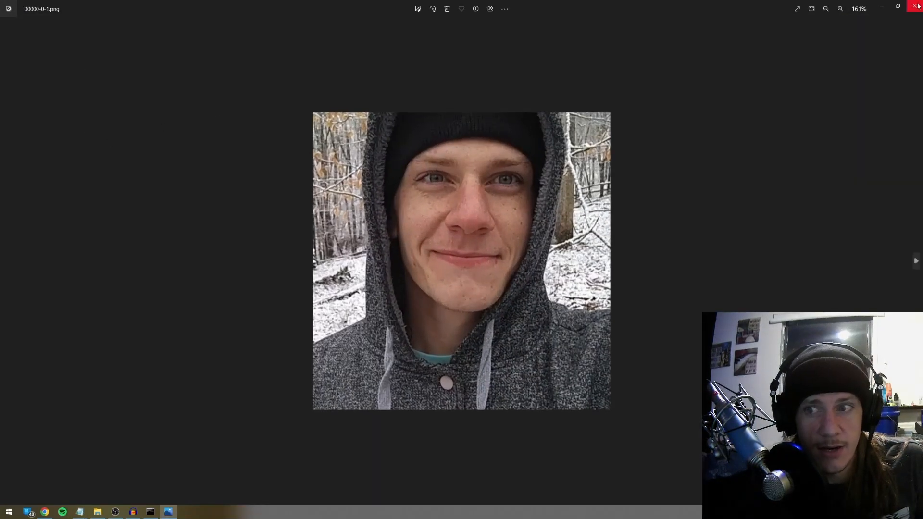
{"action": "left_click", "coordinate": [916, 6]}
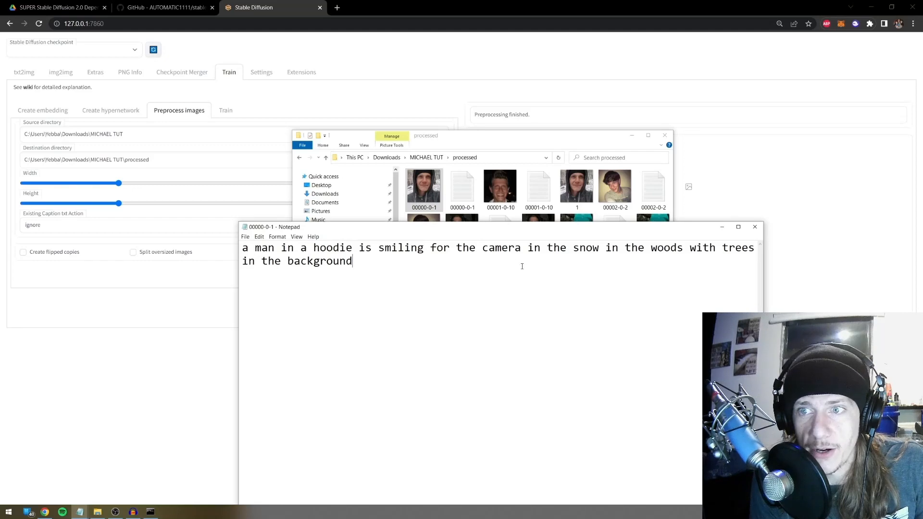
{"action": "left_click", "coordinate": [755, 226]}
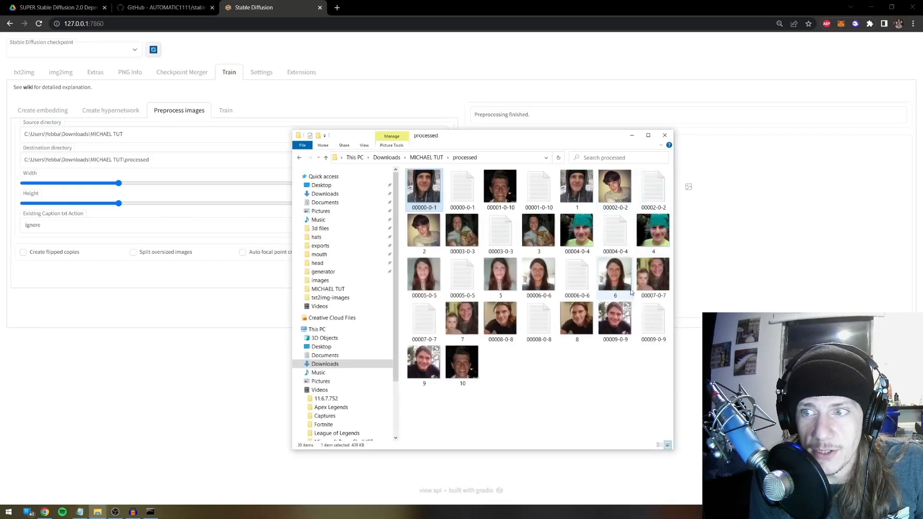
{"action": "double_click", "coordinate": [653, 275]}
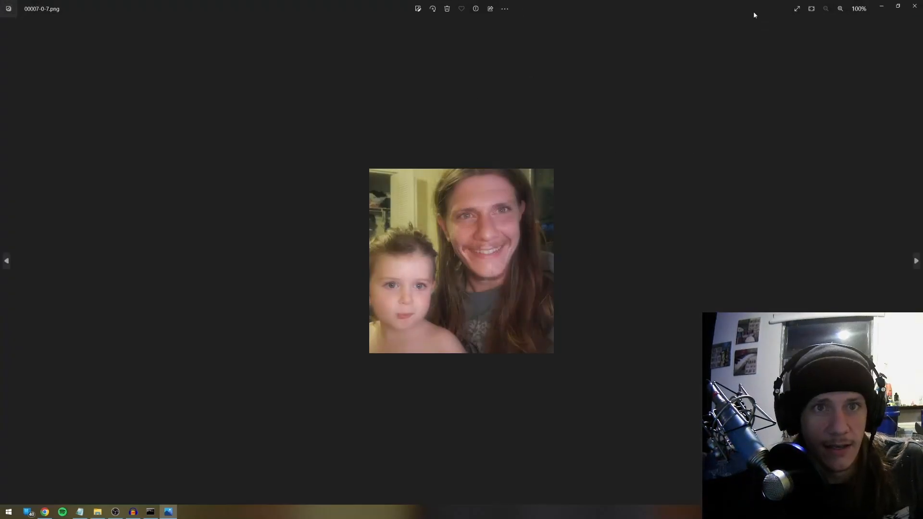
{"action": "left_click", "coordinate": [914, 6]}
Trim the 00007-0-7 caption to 'a man and a little girl are smiling for the camera' and save it
{"action": "double_click", "coordinate": [433, 317]}
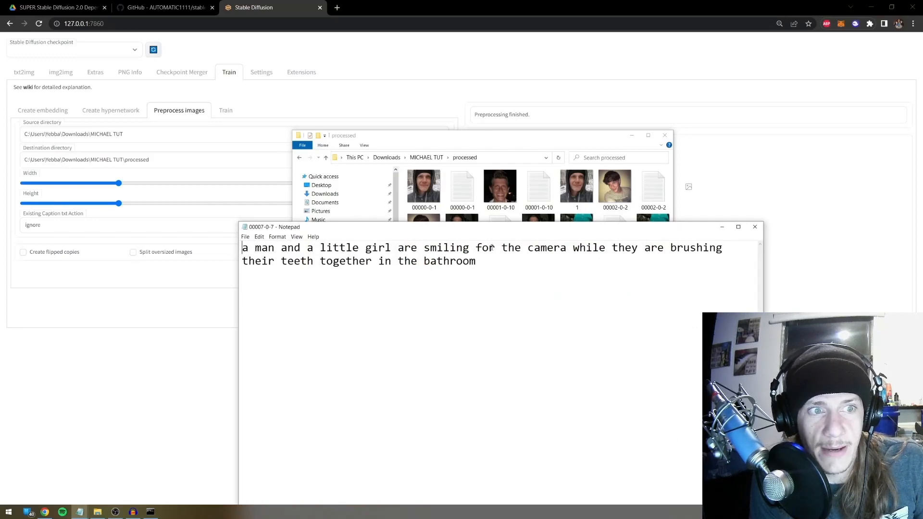
{"action": "left_click_drag", "start_coordinate": [555, 234], "coordinate": [509, 196]}
{"action": "left_click_drag", "start_coordinate": [585, 237], "coordinate": [521, 210]}
{"action": "key", "text": "BackSpace"}
{"action": "key", "text": "BackSpace"}
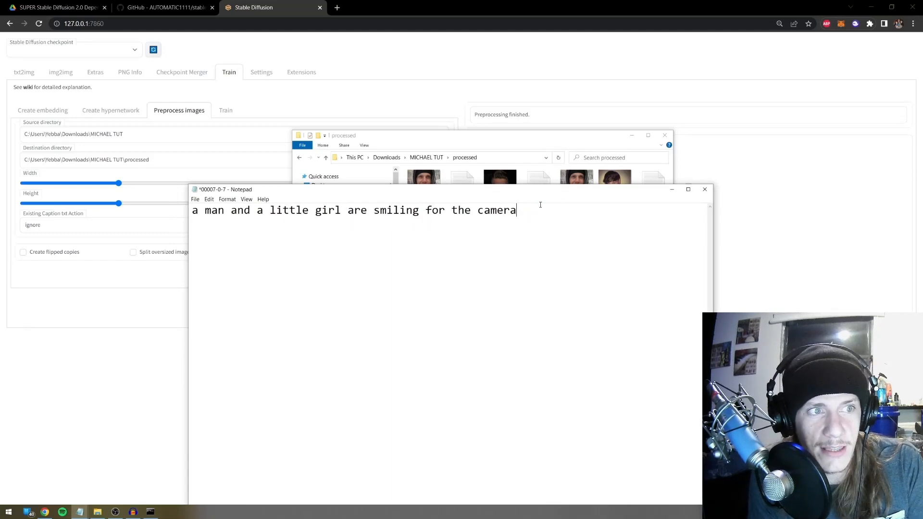
{"action": "key", "text": "ctrl+s"}
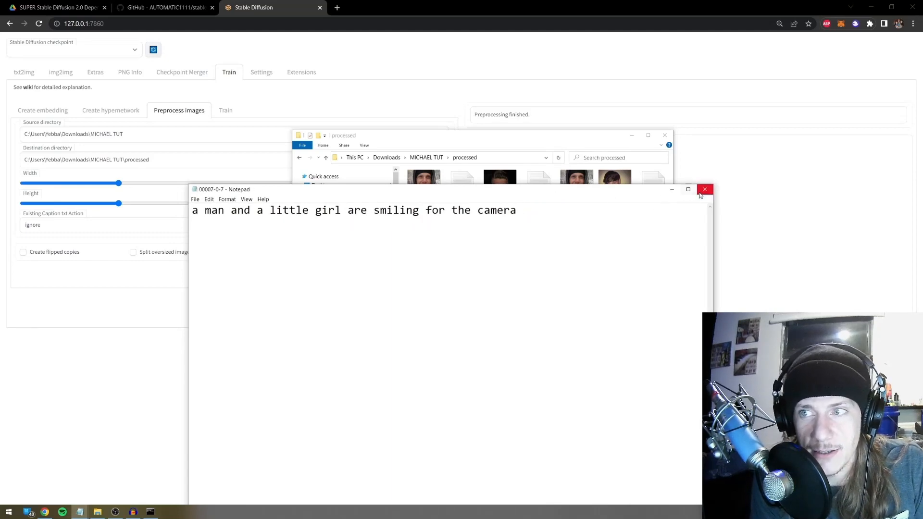
{"action": "left_click", "coordinate": [704, 192]}
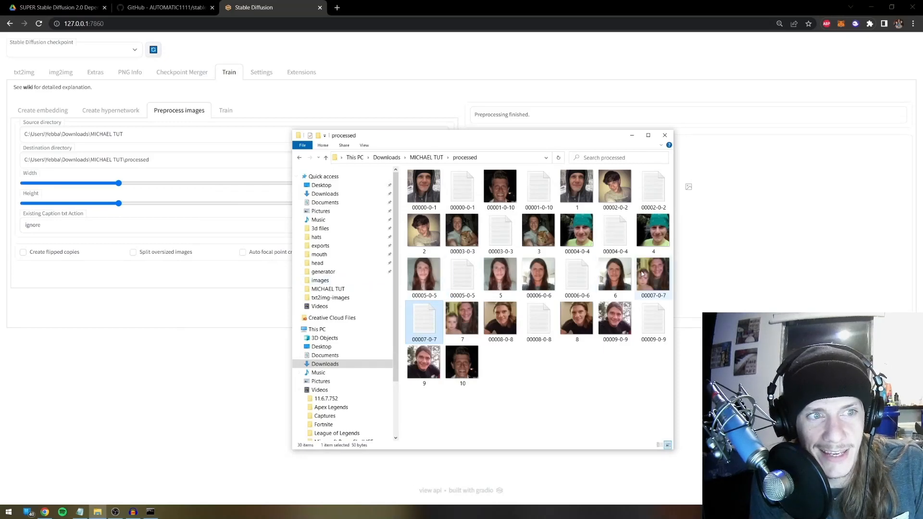
Recheck image 00007-0-7, then close the image viewer and the processed folder window
{"action": "double_click", "coordinate": [642, 270]}
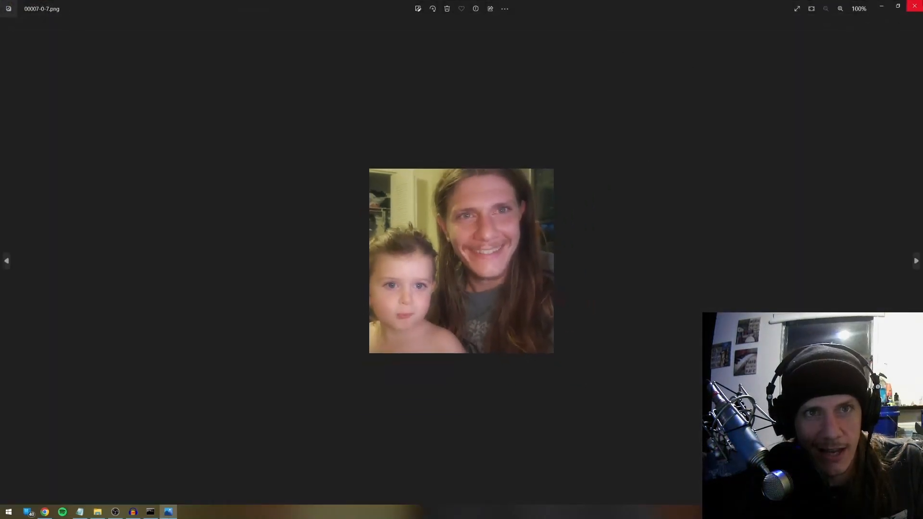
{"action": "left_click", "coordinate": [919, 6]}
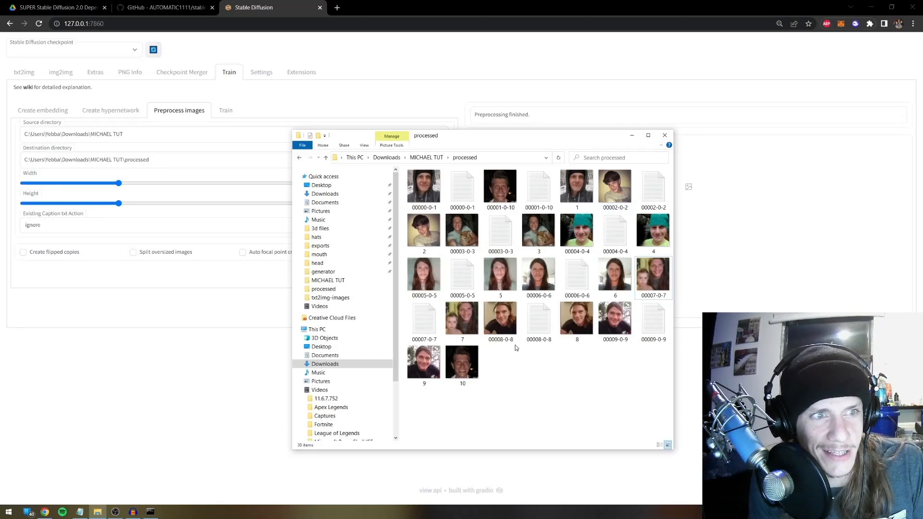
{"action": "left_click", "coordinate": [664, 137]}
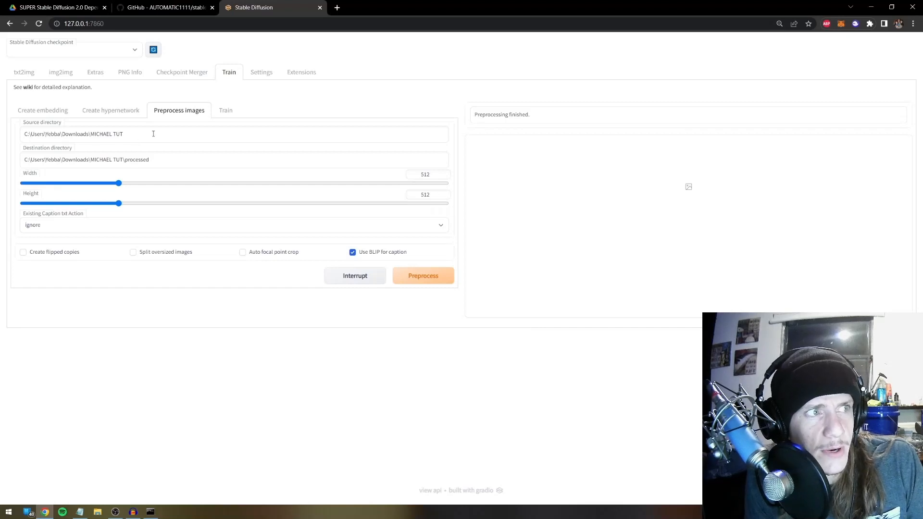
On the Train page, pick the newly created hypernetwork from the Hypernetwork dropdown
{"action": "left_click", "coordinate": [226, 111]}
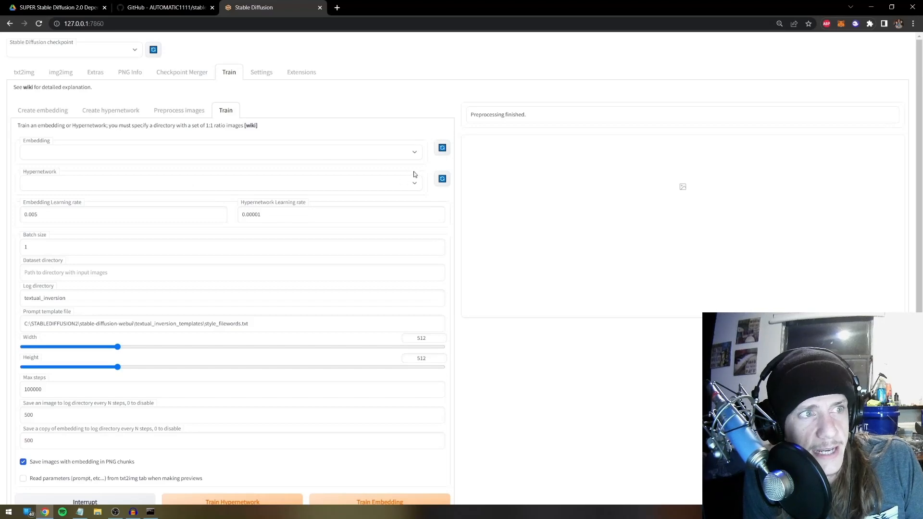
{"action": "left_click", "coordinate": [226, 187]}
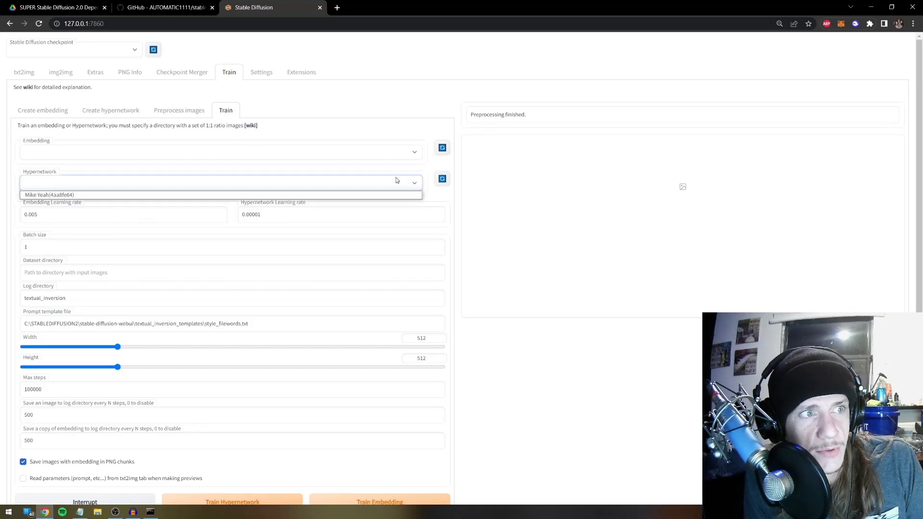
{"action": "left_click", "coordinate": [160, 196]}
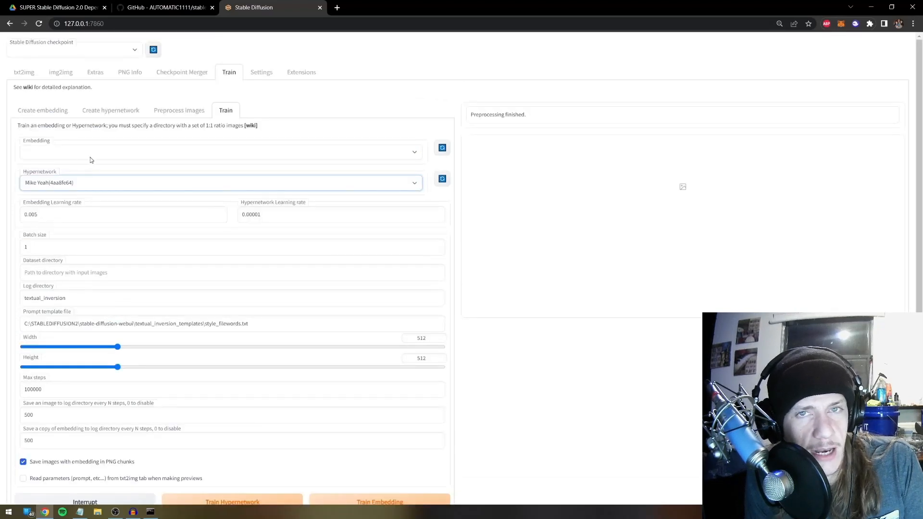
Edit the hypernetwork learning rate digits, passing through 0.0001 and back to 0.00001
{"action": "left_click", "coordinate": [286, 220]}
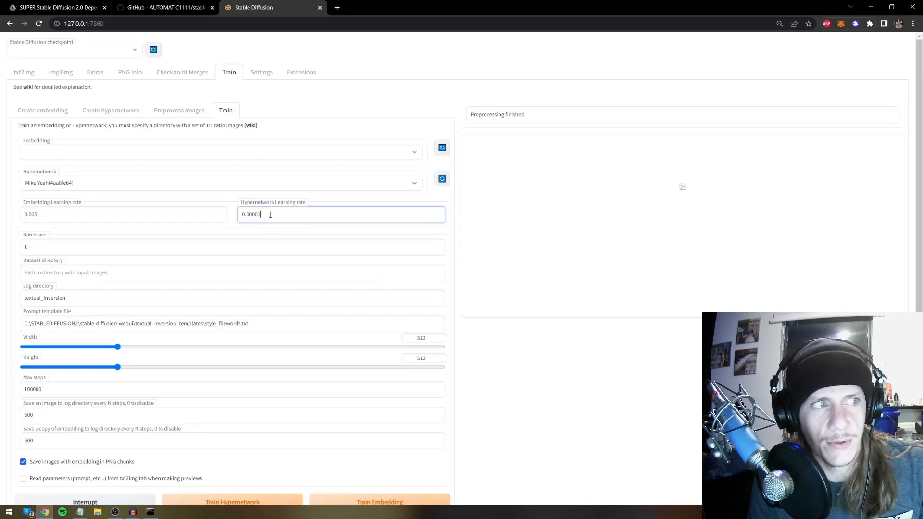
{"action": "mouse_move", "coordinate": [271, 215]}
{"action": "left_mouse_down"}
{"action": "mouse_move", "coordinate": [223, 213]}
{"action": "mouse_move", "coordinate": [269, 215]}
{"action": "left_mouse_up"}
{"action": "left_click", "coordinate": [268, 214]}
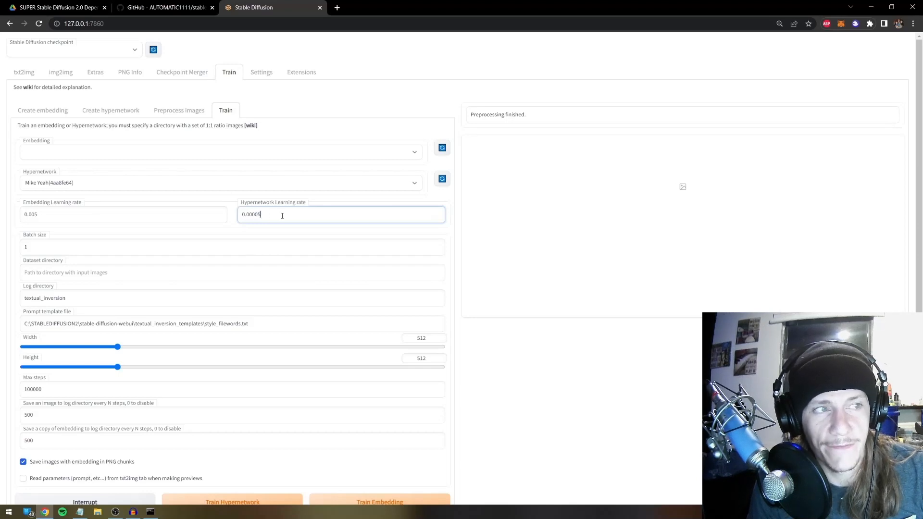
{"action": "left_click", "coordinate": [536, 336]}
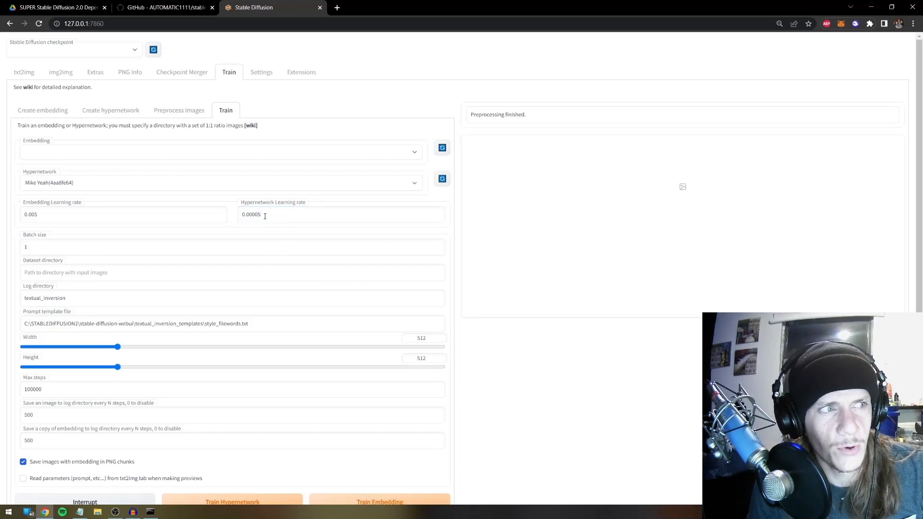
{"action": "left_click_drag", "start_coordinate": [256, 216], "coordinate": [292, 215]}
{"action": "type", "text": "1"}
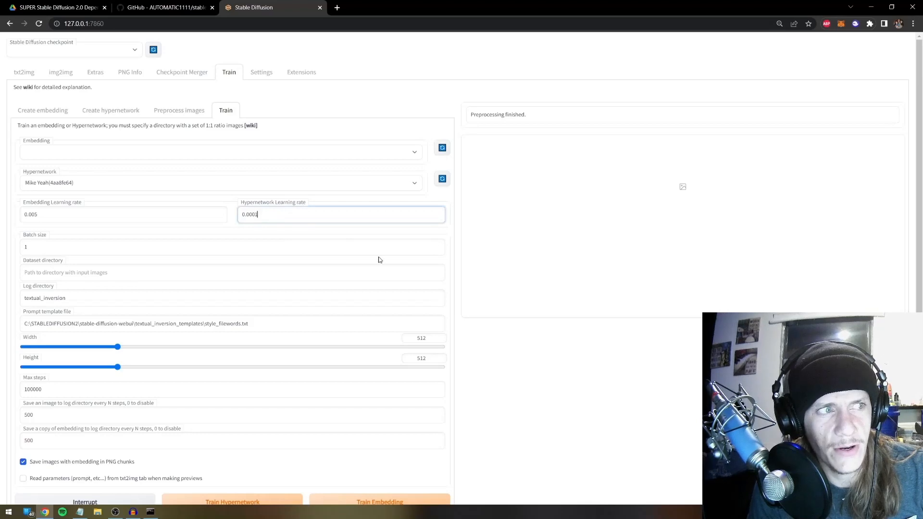
{"action": "left_click", "coordinate": [534, 339]}
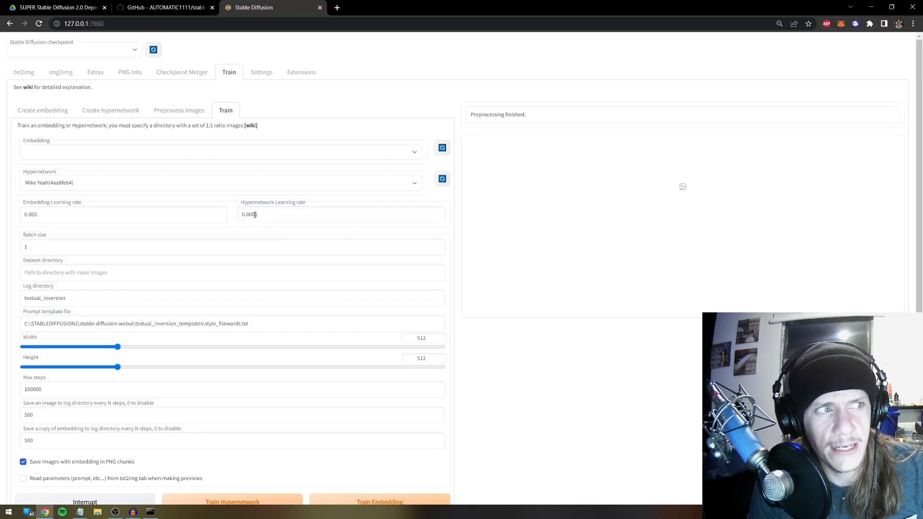
{"action": "left_click", "coordinate": [255, 215]}
{"action": "left_click_drag", "start_coordinate": [246, 215], "coordinate": [257, 214]}
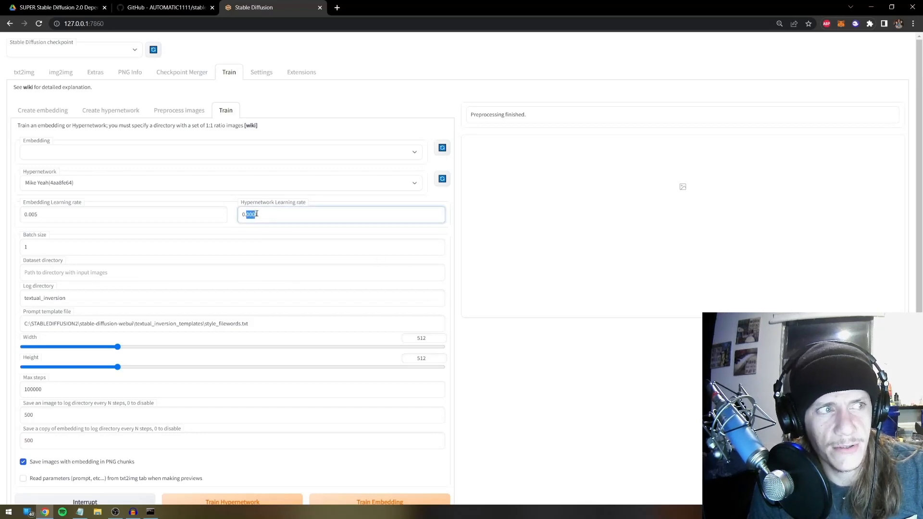
{"action": "left_click", "coordinate": [251, 215]}
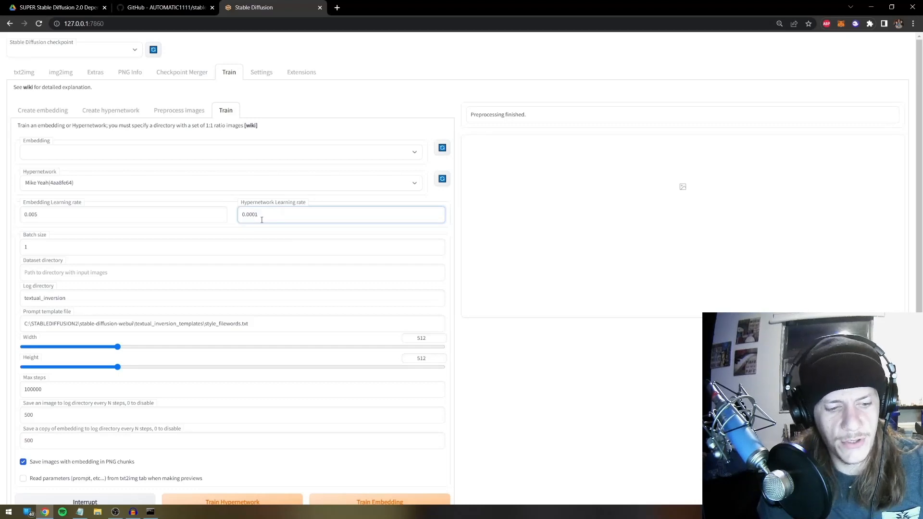
{"action": "type", "text": "0"}
{"action": "left_click", "coordinate": [366, 287]}
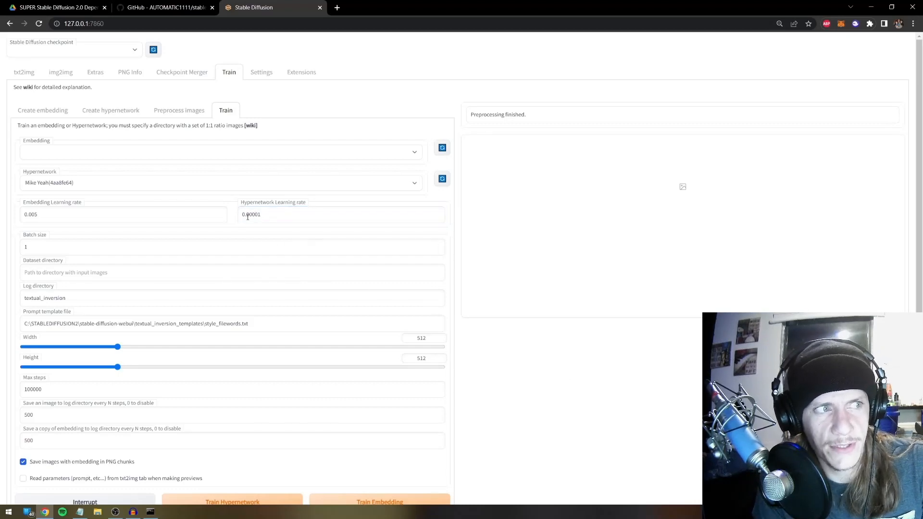
Change the learning rate's final digit, trying 0.00005, and settle on 0.00003
{"action": "left_click", "coordinate": [268, 217]}
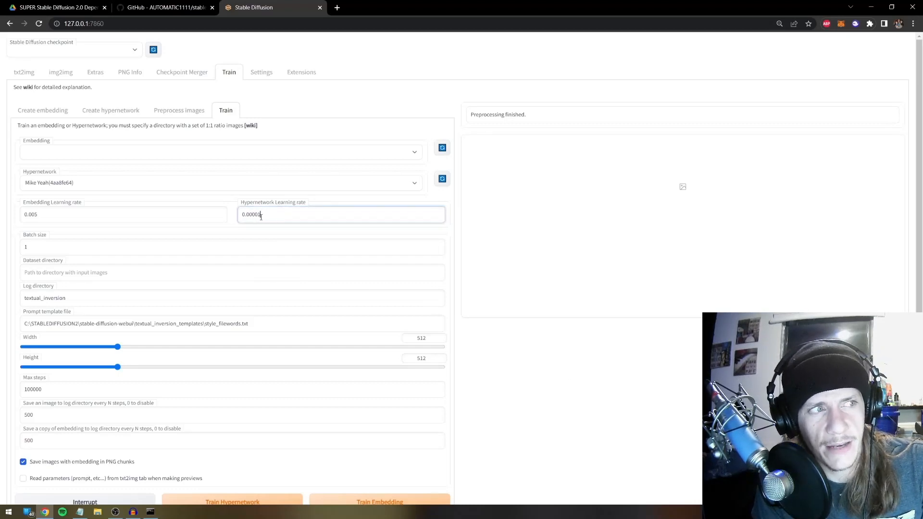
{"action": "left_click_drag", "start_coordinate": [261, 217], "coordinate": [259, 216]}
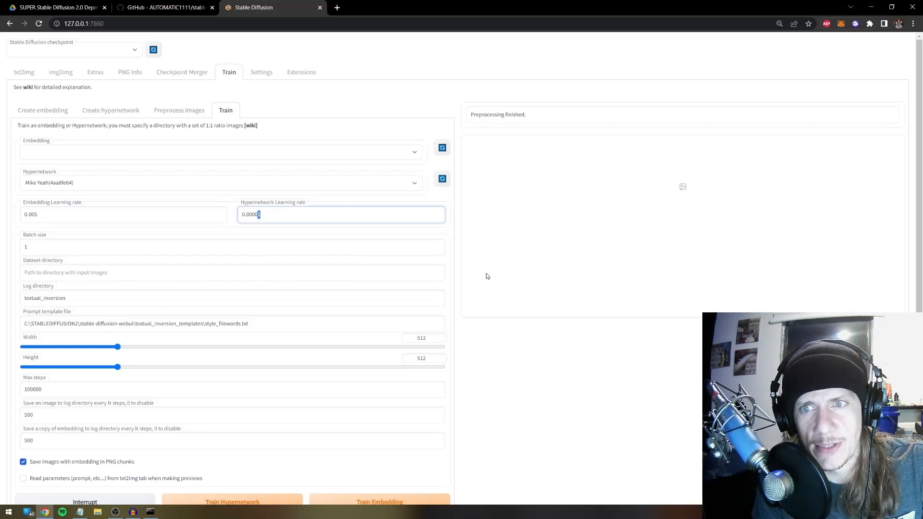
{"action": "type", "text": "5"}
{"action": "left_click", "coordinate": [542, 342]}
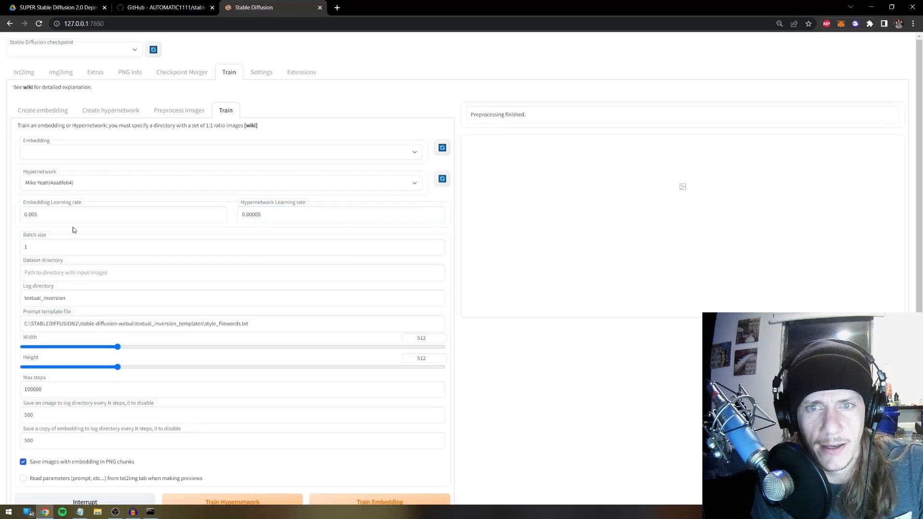
{"action": "left_click", "coordinate": [262, 215]}
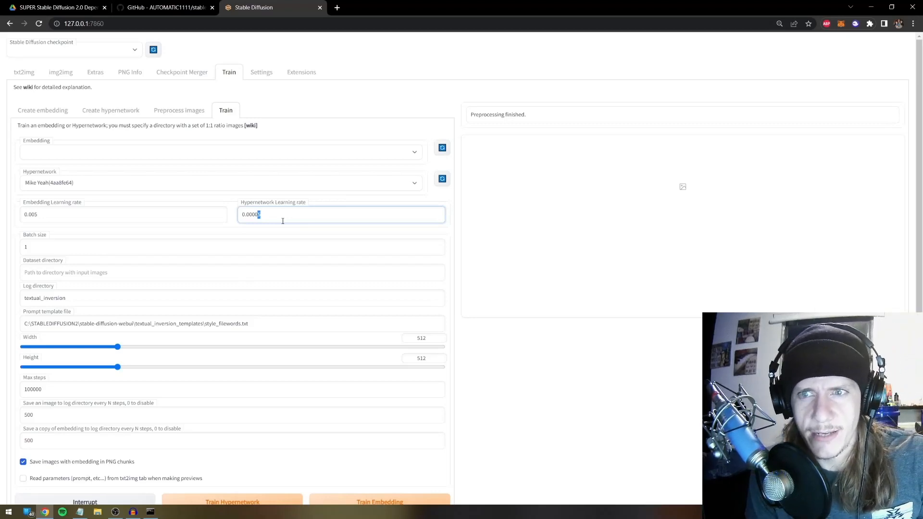
{"action": "left_click", "coordinate": [265, 218]}
{"action": "left_click_drag", "start_coordinate": [268, 216], "coordinate": [256, 216]}
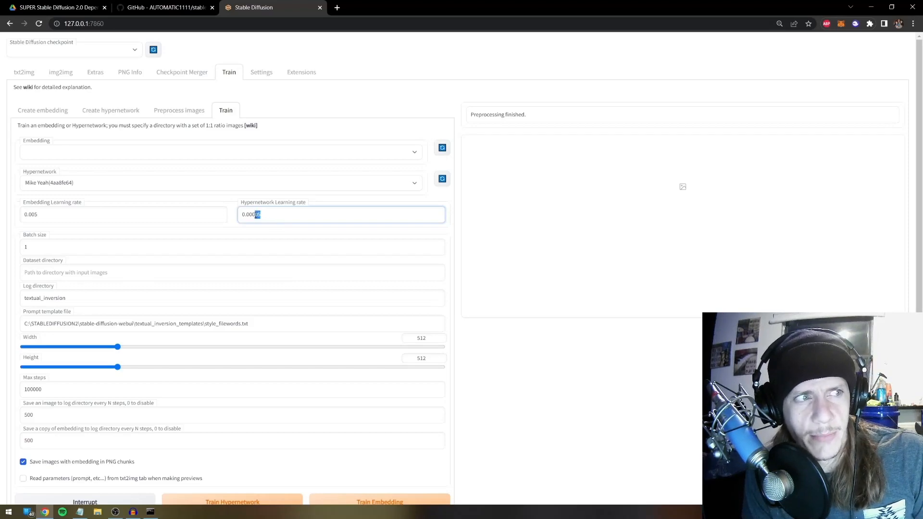
{"action": "left_click", "coordinate": [536, 368]}
{"action": "left_click", "coordinate": [265, 216]}
{"action": "key", "text": "shift+Left"}
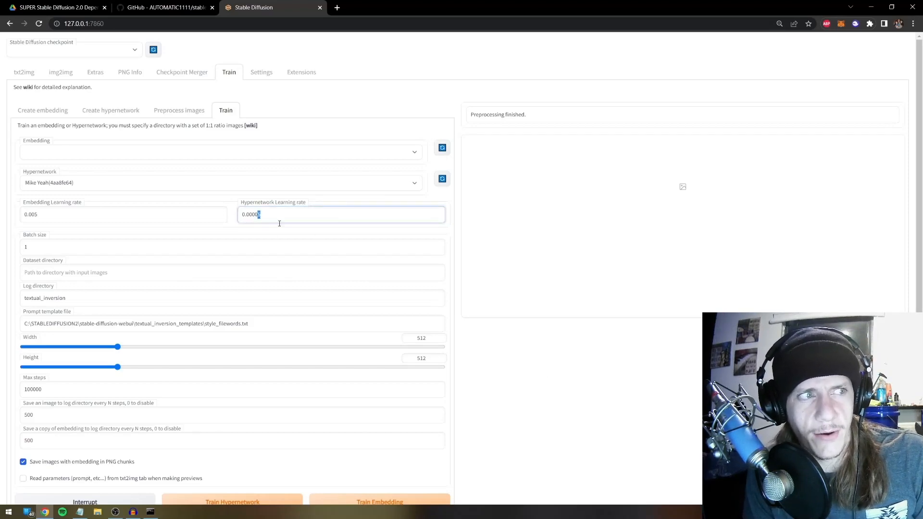
{"action": "type", "text": "1"}
{"action": "left_click", "coordinate": [528, 348]}
{"action": "left_click", "coordinate": [272, 216]}
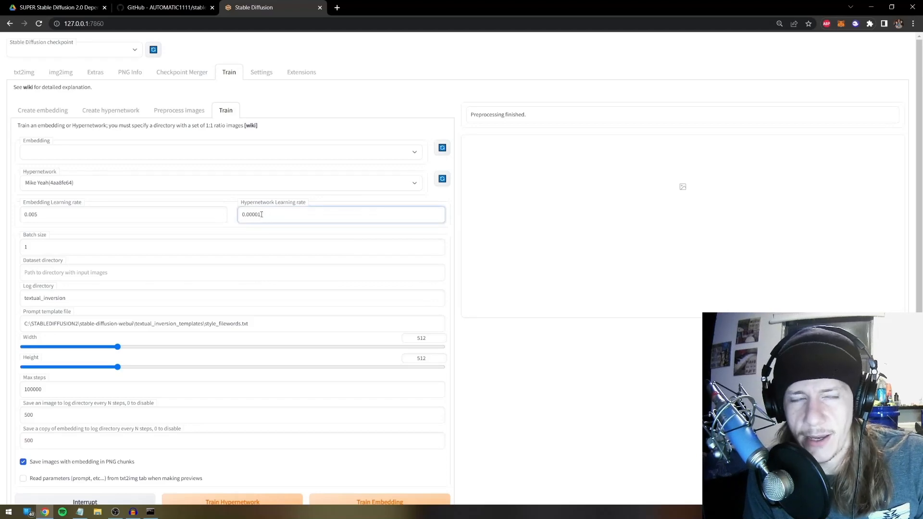
{"action": "left_click_drag", "start_coordinate": [260, 215], "coordinate": [259, 215]}
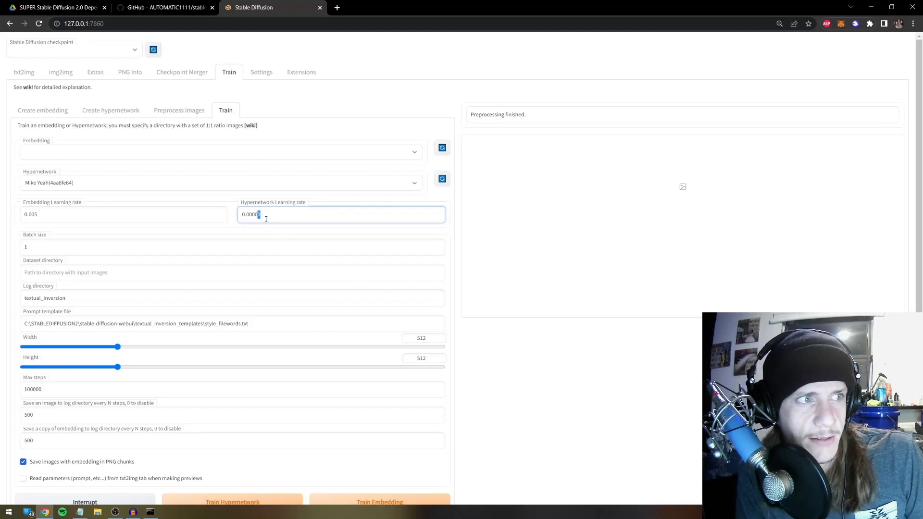
{"action": "type", "text": "3"}
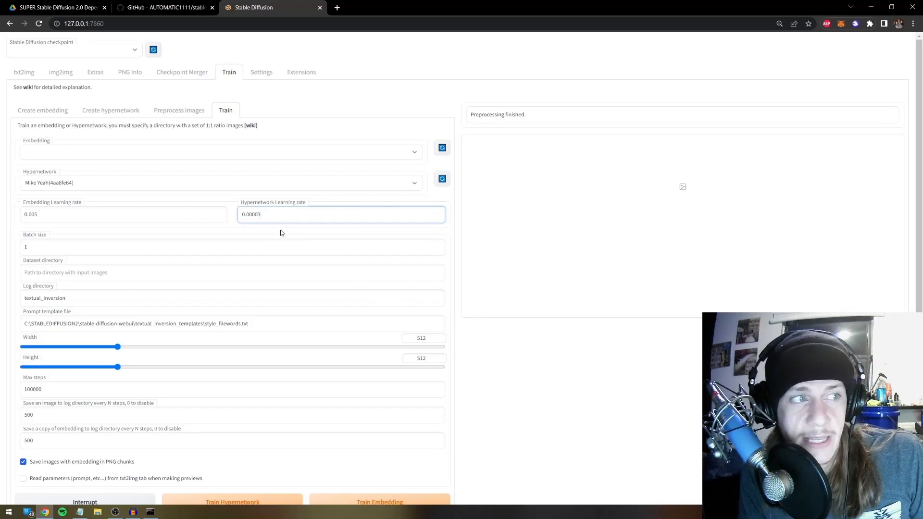
{"action": "left_click", "coordinate": [460, 328]}
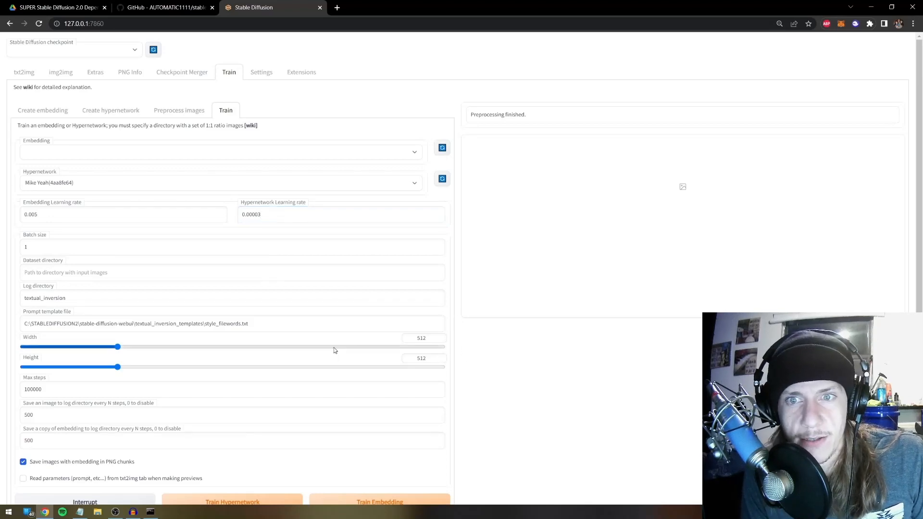
{"action": "scroll", "coordinate": [318, 343], "scroll_direction": "down", "scroll_amount": 2}
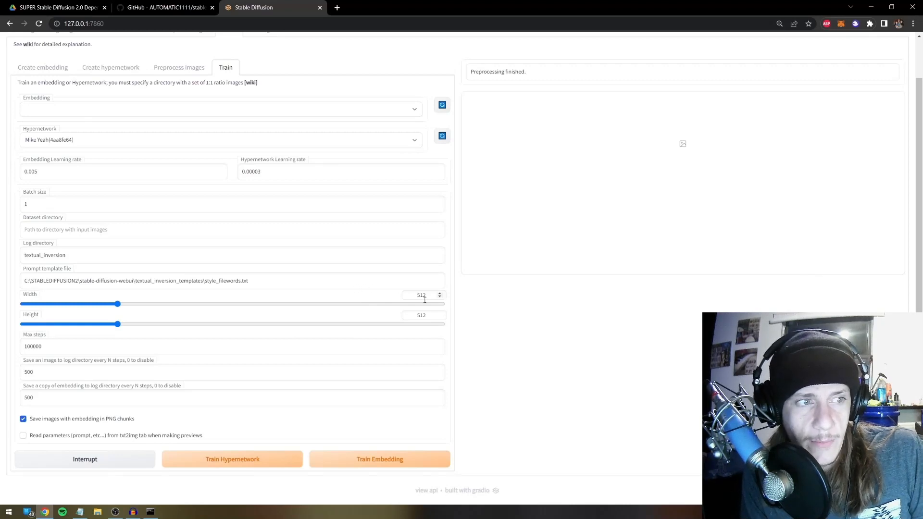
Fill the Dataset directory with the processed folder path taken from File Explorer's address bar
{"action": "left_click", "coordinate": [159, 227]}
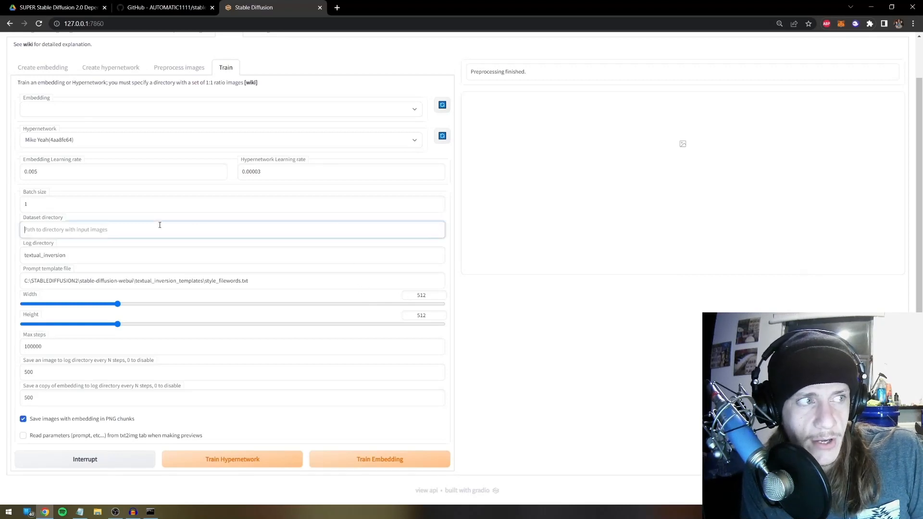
{"action": "left_click", "coordinate": [98, 513]}
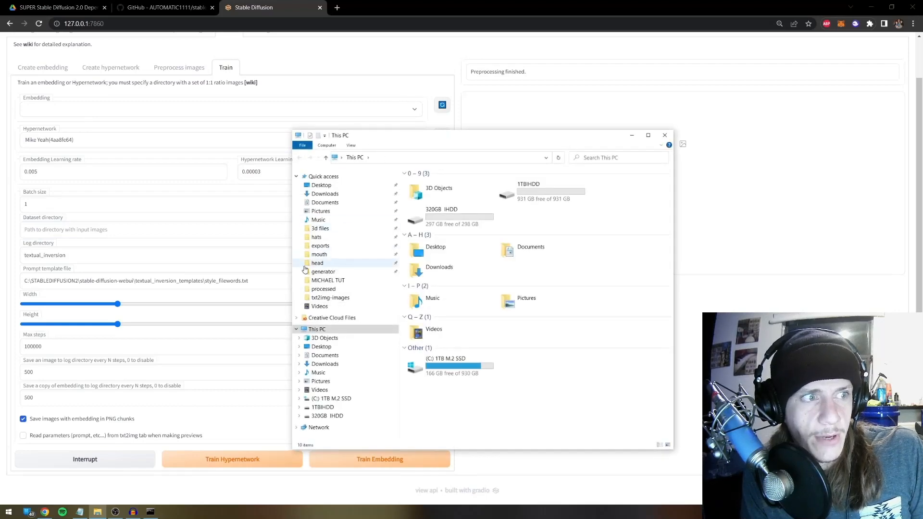
{"action": "left_click", "coordinate": [323, 289]}
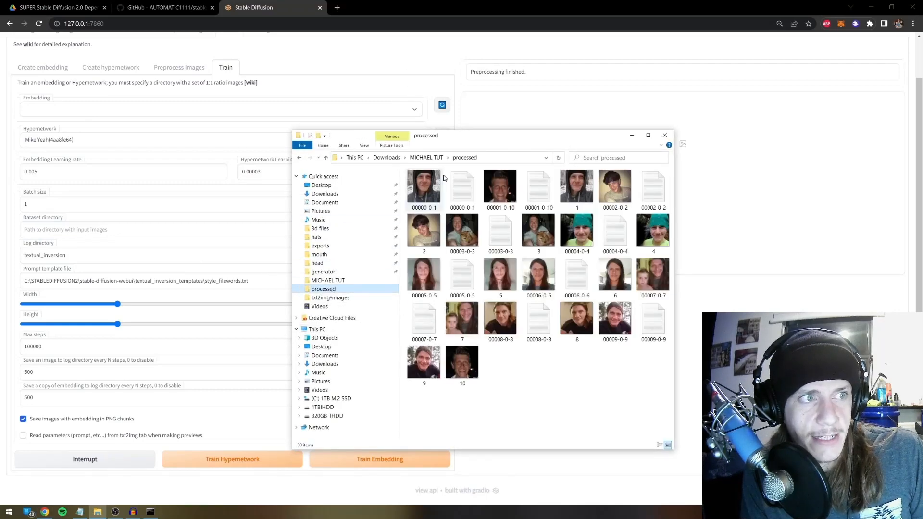
{"action": "left_click", "coordinate": [498, 158]}
{"action": "key", "text": "ctrl+c"}
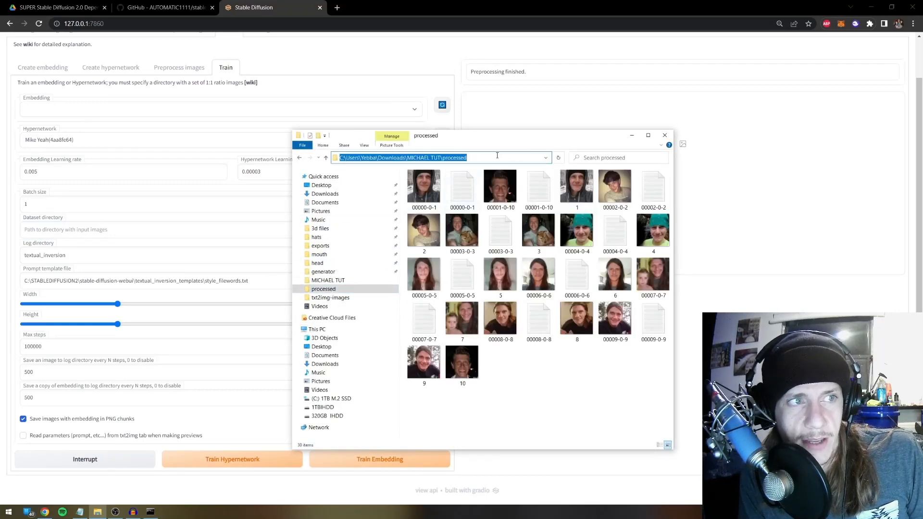
{"action": "left_click", "coordinate": [75, 229]}
{"action": "key", "text": "ctrl+v"}
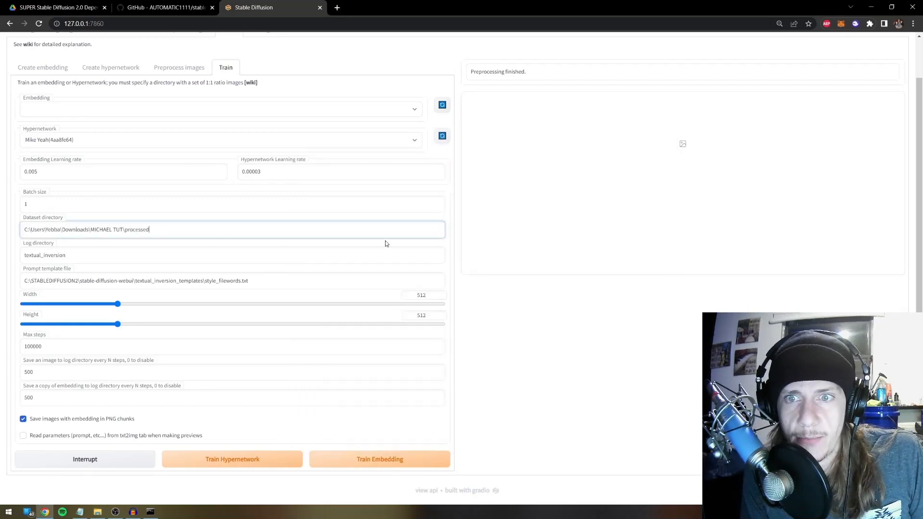
{"action": "left_click", "coordinate": [582, 292]}
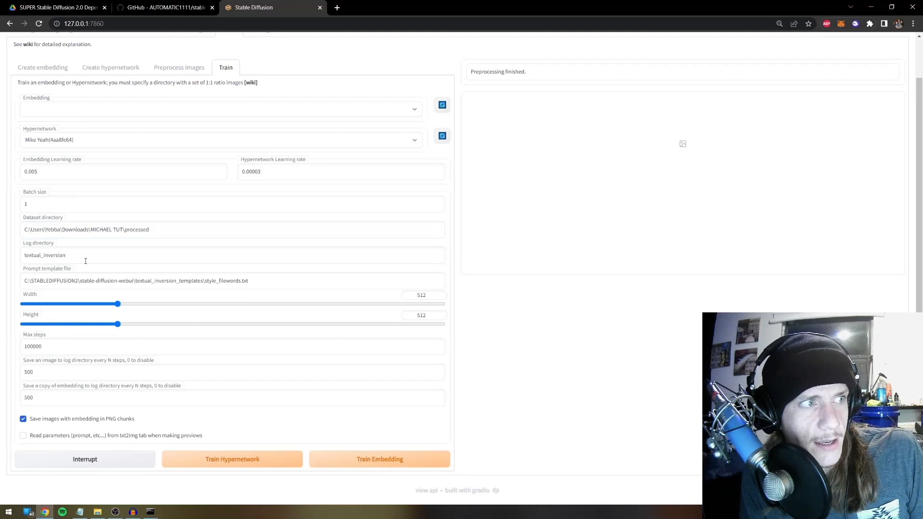
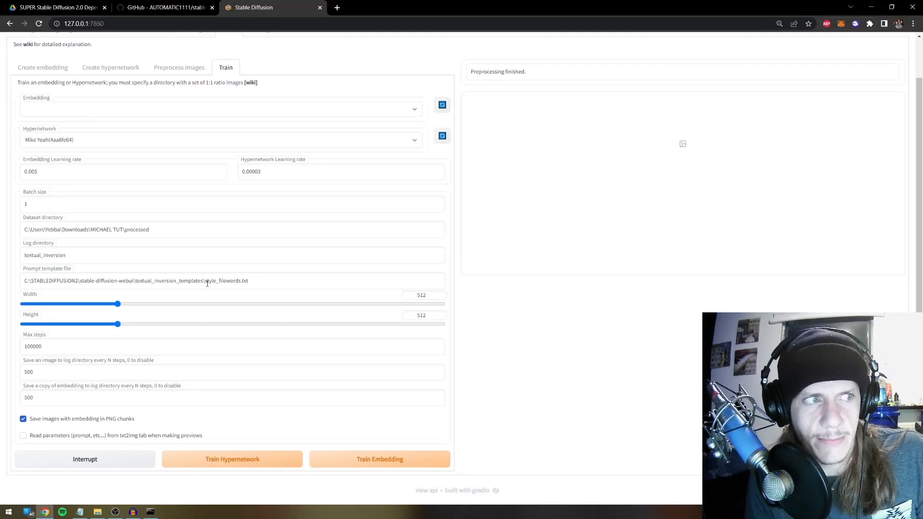
Browse C: > STABLEDIFFUSION2 > stable-diffusion-webui > textual_inversion_templates and open style_filewords
{"action": "left_click", "coordinate": [97, 512]}
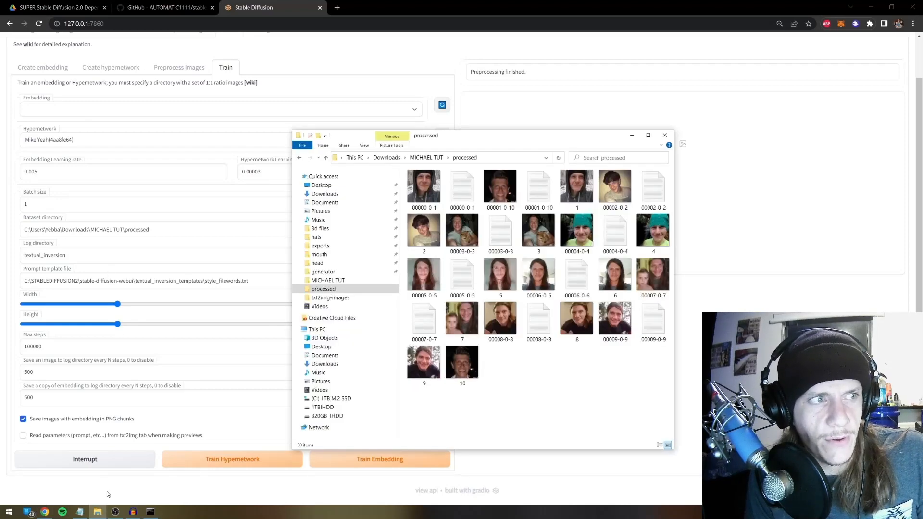
{"action": "left_click", "coordinate": [325, 399]}
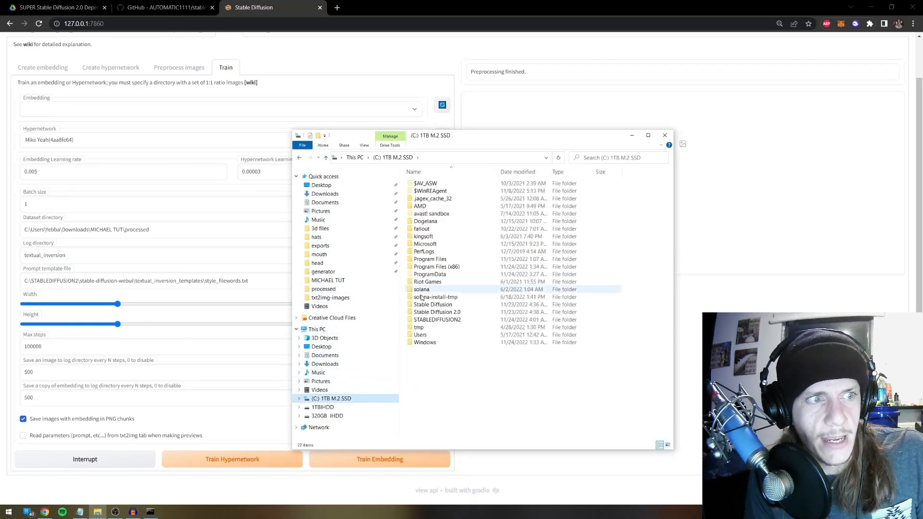
{"action": "double_click", "coordinate": [433, 318]}
{"action": "double_click", "coordinate": [432, 184]}
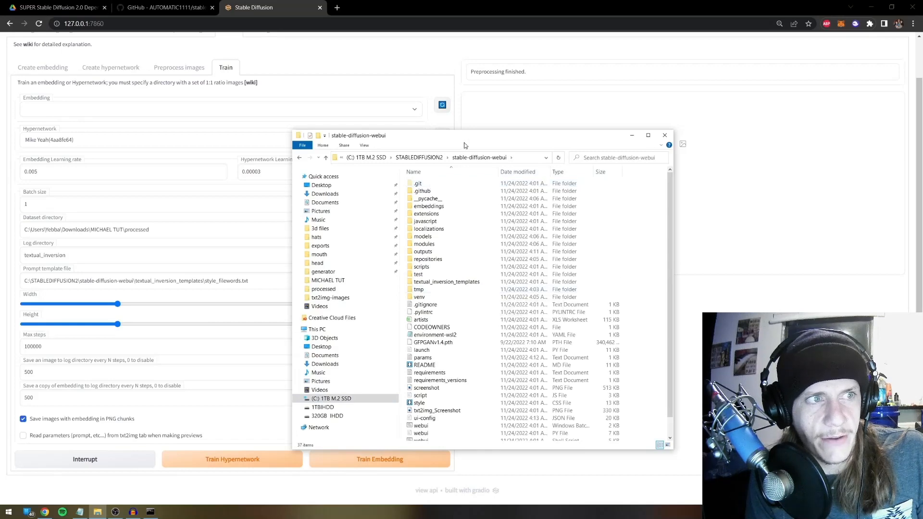
{"action": "left_click_drag", "start_coordinate": [466, 144], "coordinate": [523, 126]}
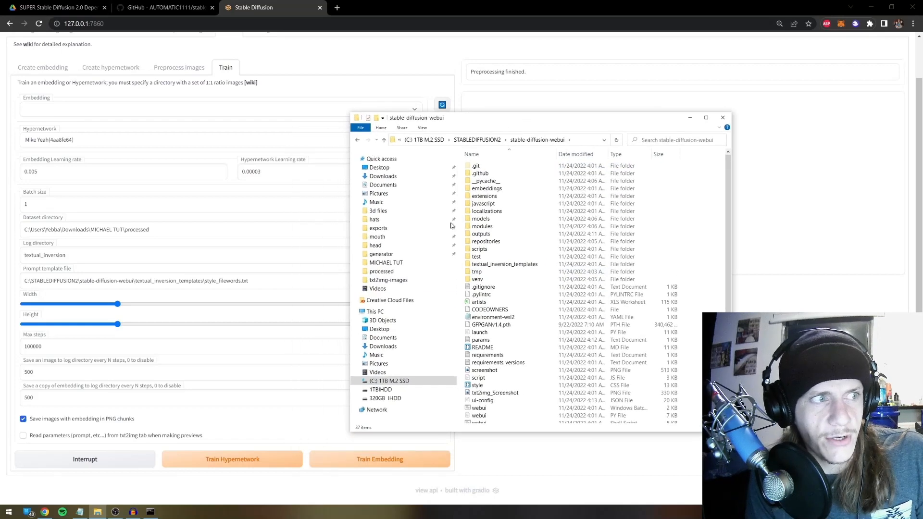
{"action": "double_click", "coordinate": [500, 266]}
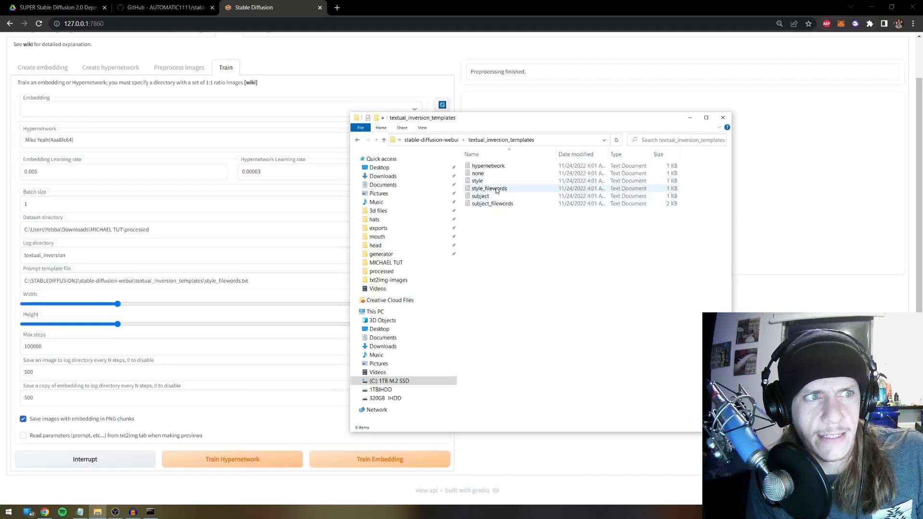
{"action": "double_click", "coordinate": [495, 189]}
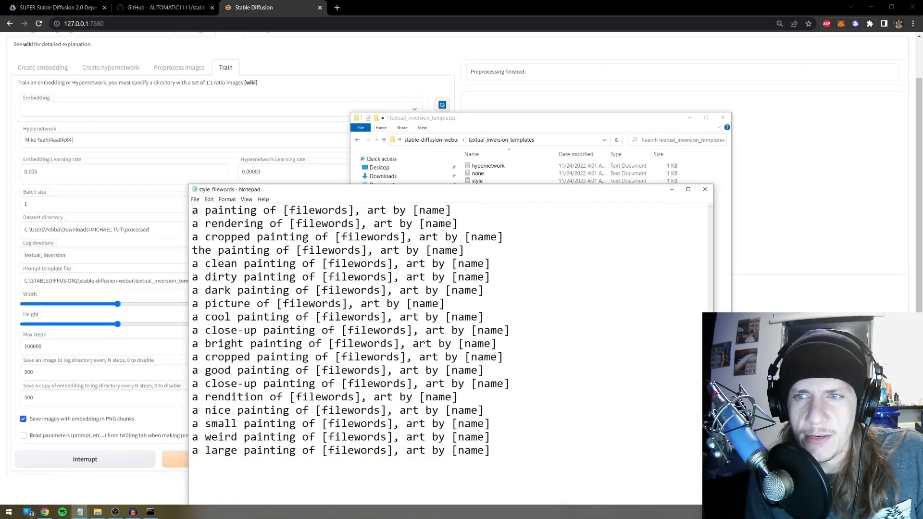
Review the style_filewords template lines, selecting the close-up painting line
{"action": "left_click_drag", "start_coordinate": [455, 192], "coordinate": [567, 148]}
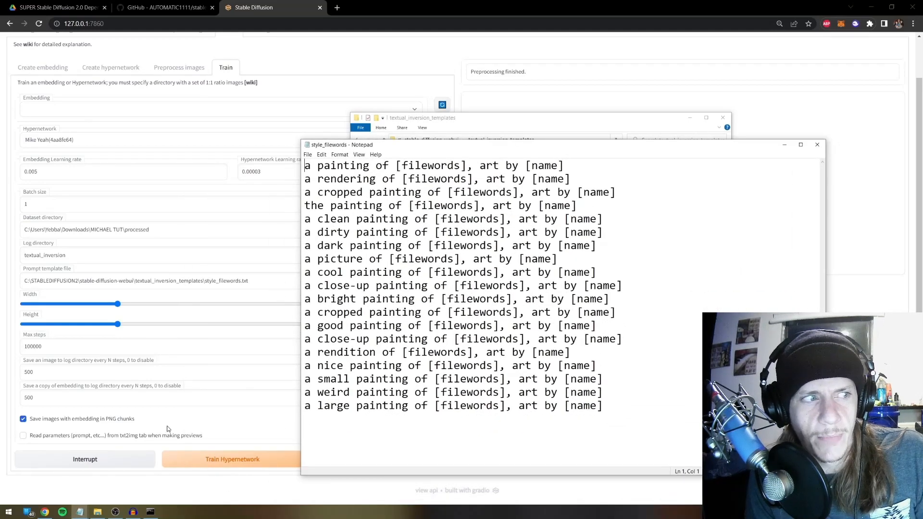
{"action": "left_click_drag", "start_coordinate": [605, 244], "coordinate": [261, 257]}
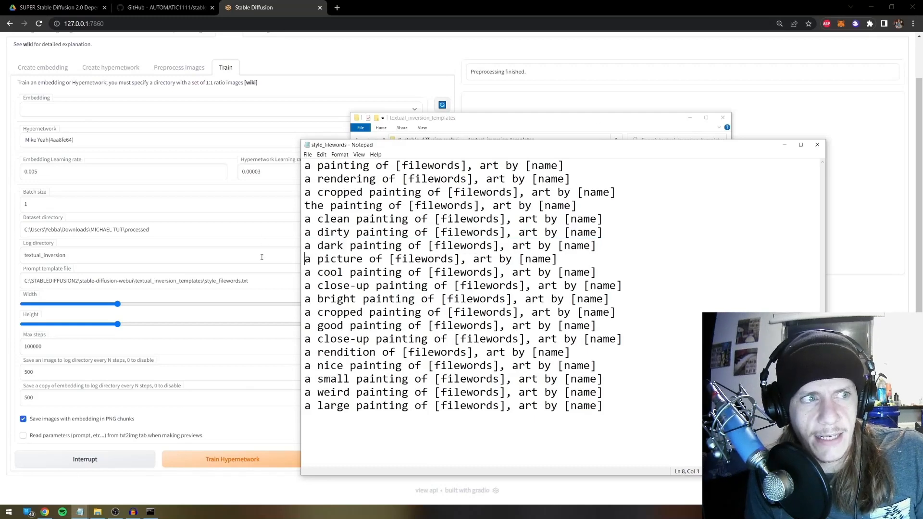
{"action": "key", "text": "shift+Up"}
{"action": "key", "text": "Down"}
{"action": "key", "text": "Down"}
{"action": "key", "text": "Down"}
{"action": "key", "text": "Down"}
{"action": "key", "text": "shift+Up"}
{"action": "key", "text": "shift+Up"}
{"action": "key", "text": "shift+Down"}
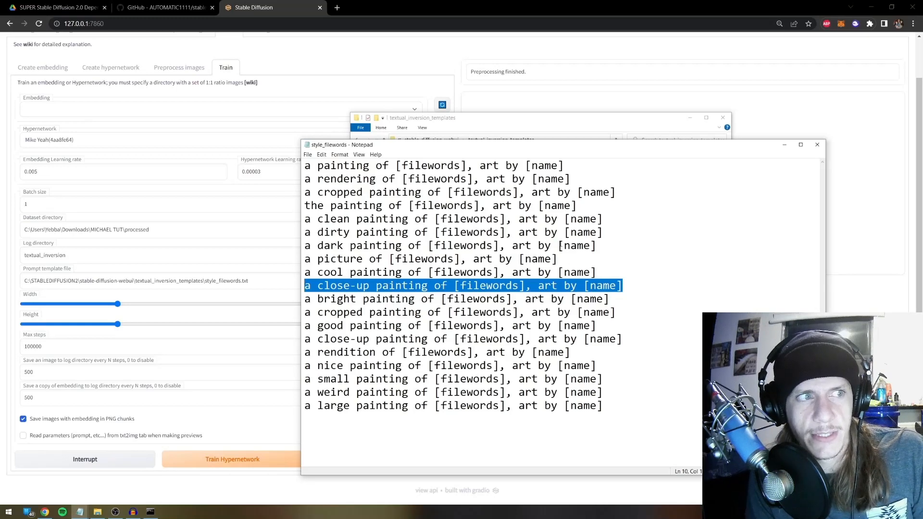
{"action": "left_click_drag", "start_coordinate": [484, 147], "coordinate": [158, 207]}
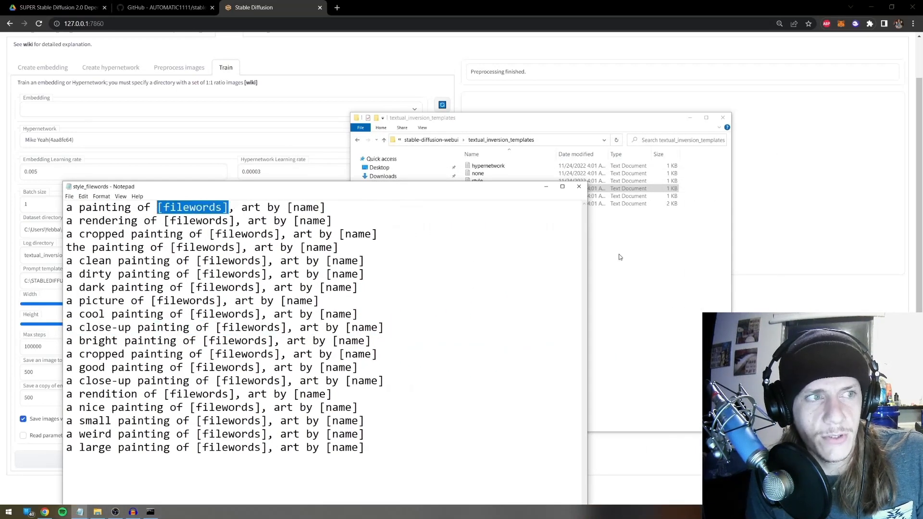
Open the 00000-0-1 caption file from the processed images folder and copy its text
{"action": "left_click", "coordinate": [680, 270]}
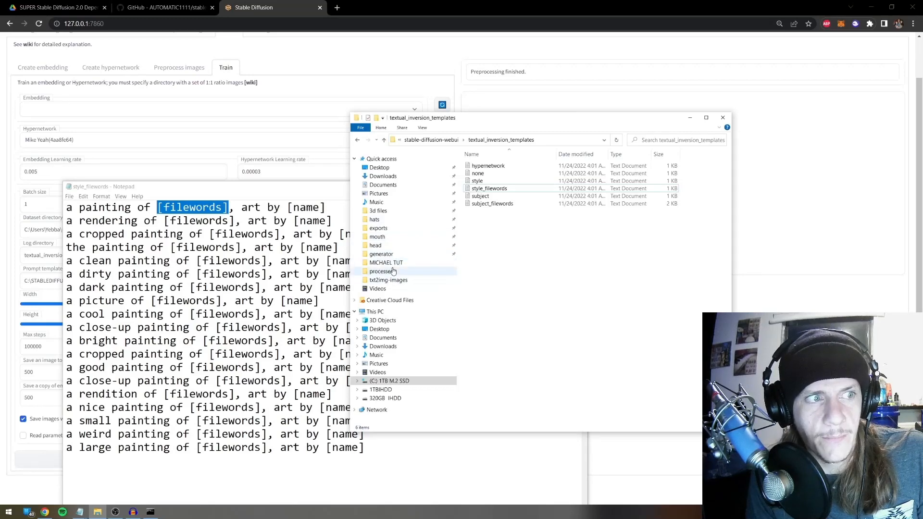
{"action": "left_click", "coordinate": [384, 271]}
{"action": "double_click", "coordinate": [511, 180]}
{"action": "left_click_drag", "start_coordinate": [464, 187], "coordinate": [581, 222]}
{"action": "key", "text": "ctrl+a"}
{"action": "key", "text": "ctrl+c"}
Paste the caption over [filewords] in style_filewords, then undo the paste
{"action": "left_click", "coordinate": [125, 187]}
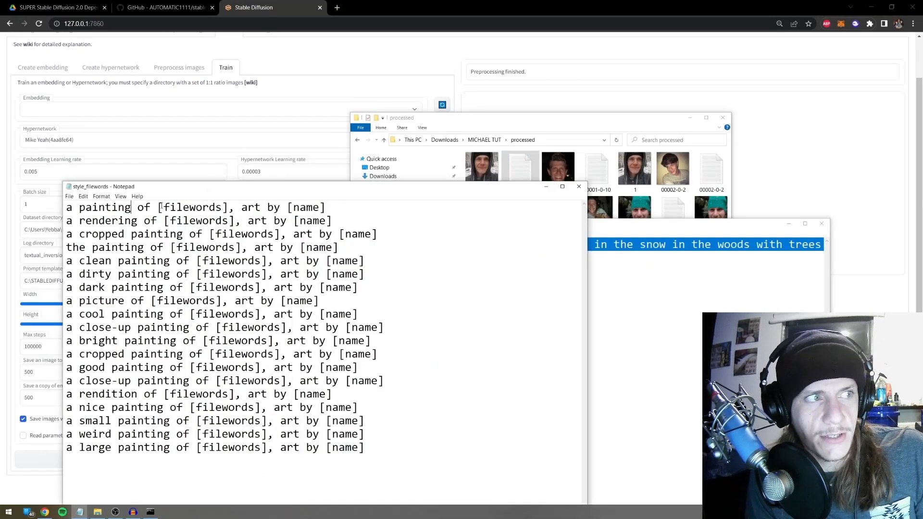
{"action": "left_click_drag", "start_coordinate": [158, 208], "coordinate": [228, 207]}
{"action": "key", "text": "ctrl+v"}
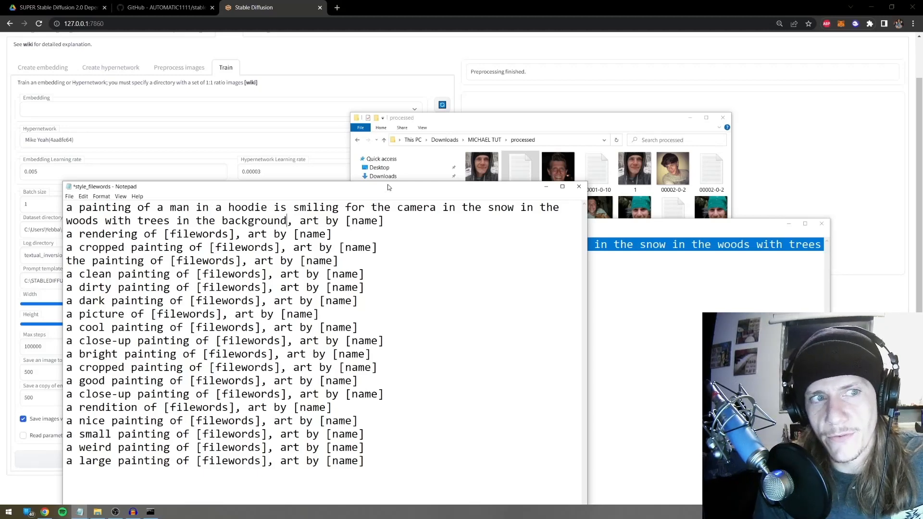
{"action": "key", "text": "ctrl+z"}
{"action": "left_click", "coordinate": [509, 253]}
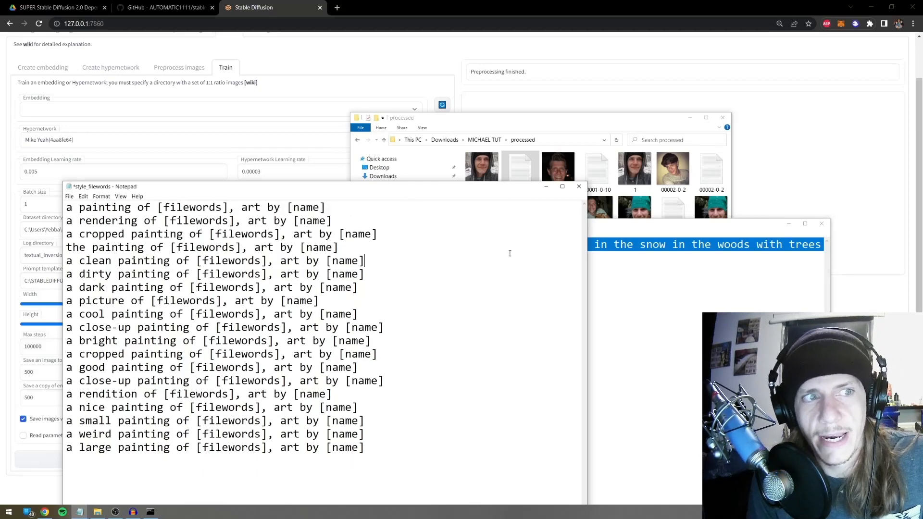
Close style_filewords with Don't Save, close the caption file, and return to textual_inversion_templates
{"action": "left_click", "coordinate": [583, 188]}
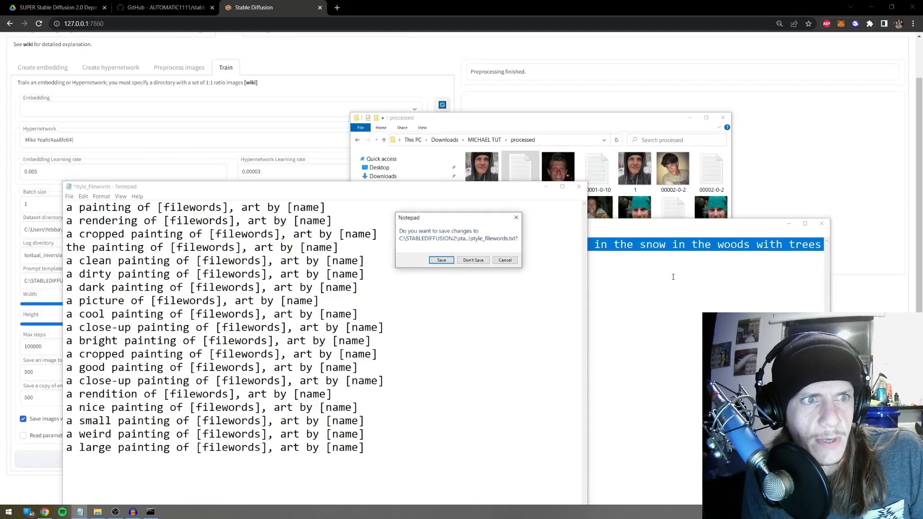
{"action": "left_click", "coordinate": [473, 261]}
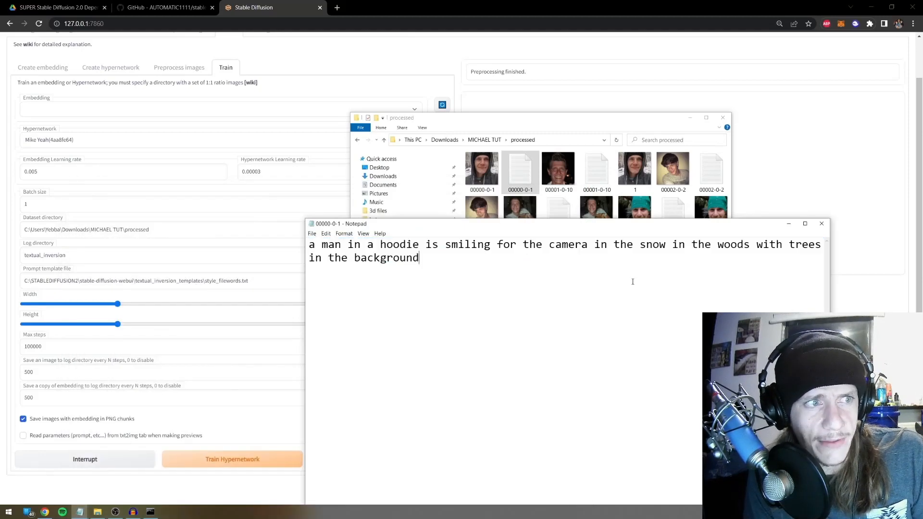
{"action": "left_click", "coordinate": [822, 224]}
{"action": "left_click", "coordinate": [357, 140]}
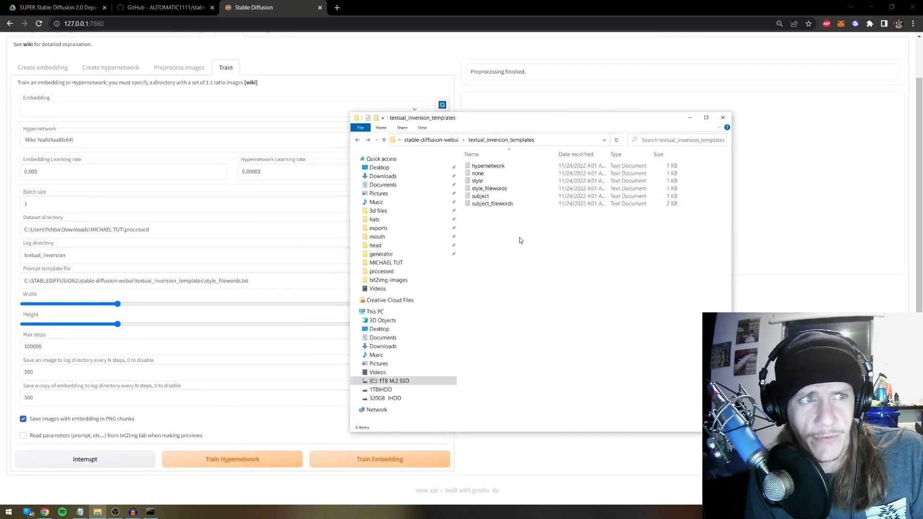
Open hypernetwork.txt to read its template lines, then close it
{"action": "double_click", "coordinate": [499, 167]}
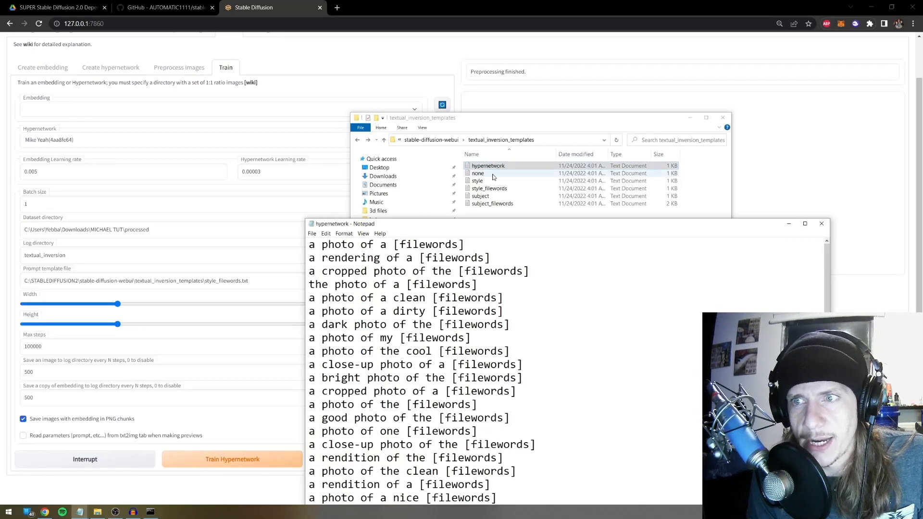
{"action": "left_click_drag", "start_coordinate": [487, 224], "coordinate": [463, 132]}
{"action": "scroll", "coordinate": [433, 265], "scroll_direction": "down", "scroll_amount": 2}
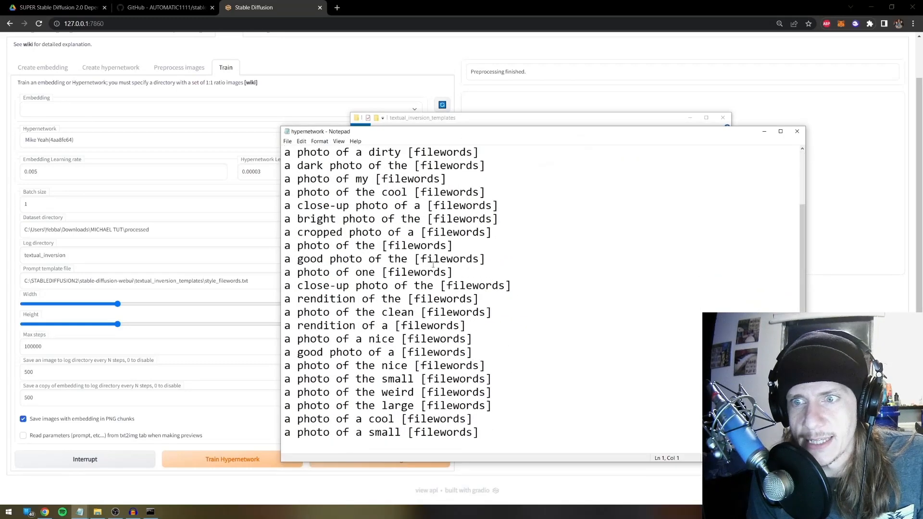
{"action": "scroll", "coordinate": [443, 313], "scroll_direction": "up", "scroll_amount": 2}
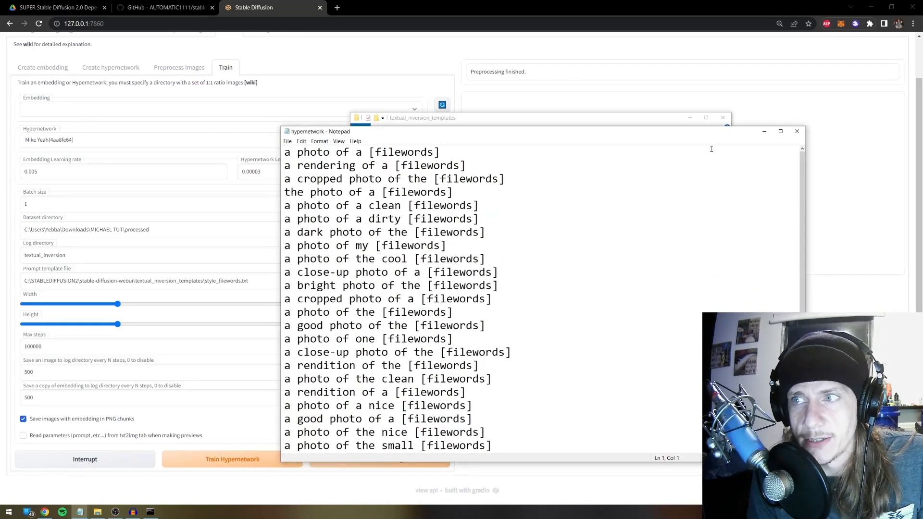
{"action": "left_click", "coordinate": [797, 132]}
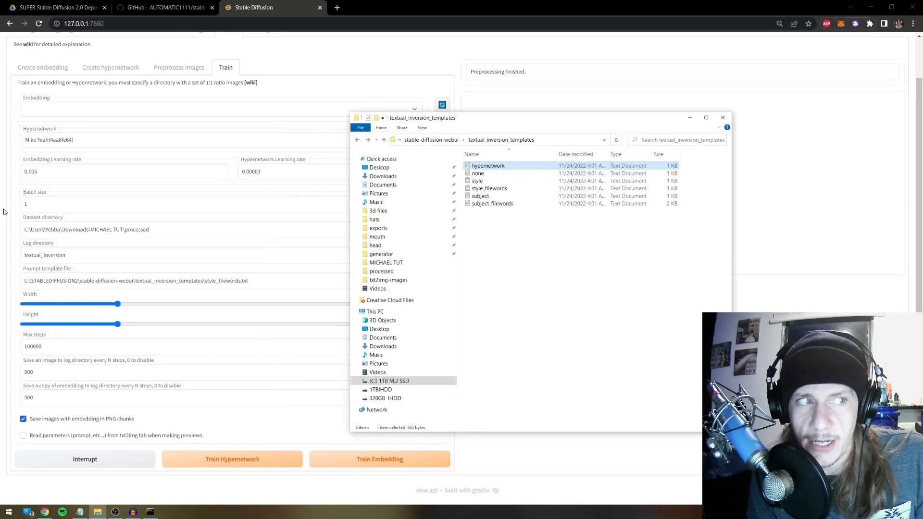
Change the Prompt template file path from style_filewords to hypernetwork
{"action": "left_click", "coordinate": [242, 280]}
{"action": "left_click_drag", "start_coordinate": [239, 280], "coordinate": [205, 281]}
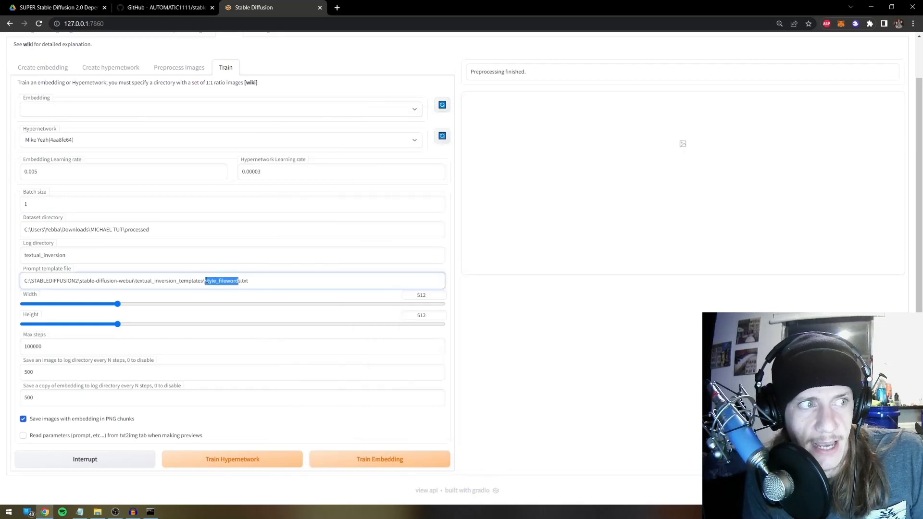
{"action": "type", "text": "hypernetwork"}
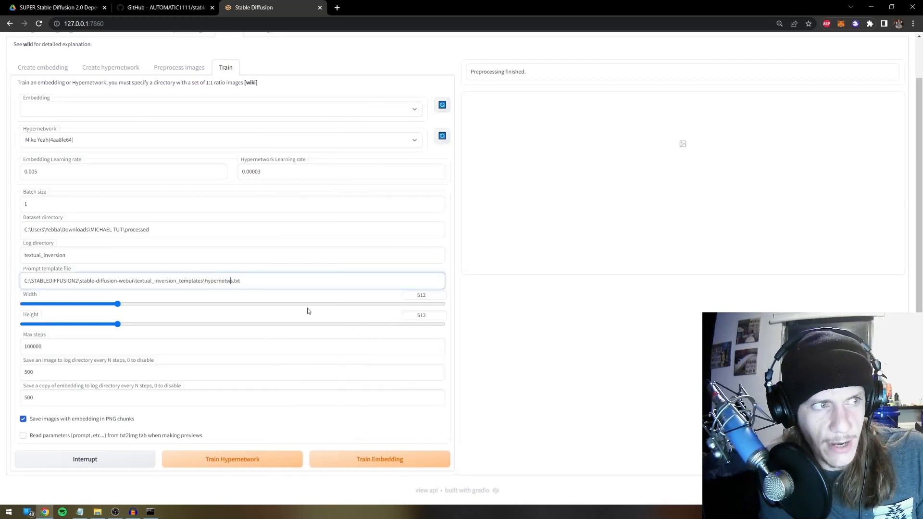
{"action": "key", "text": "Delete"}
{"action": "left_click", "coordinate": [485, 321]}
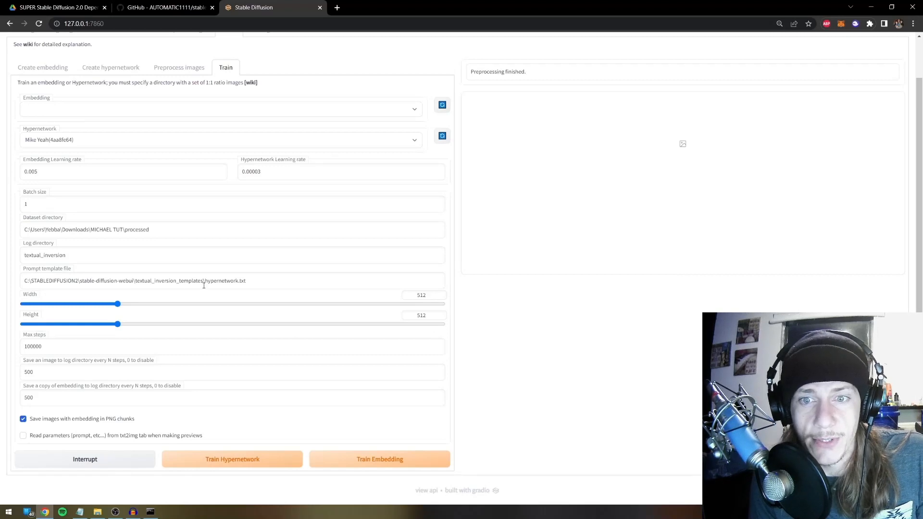
Cut the save-image interval from 500 to 50 and Max steps from 100000 to 10000
{"action": "left_click", "coordinate": [50, 368]}
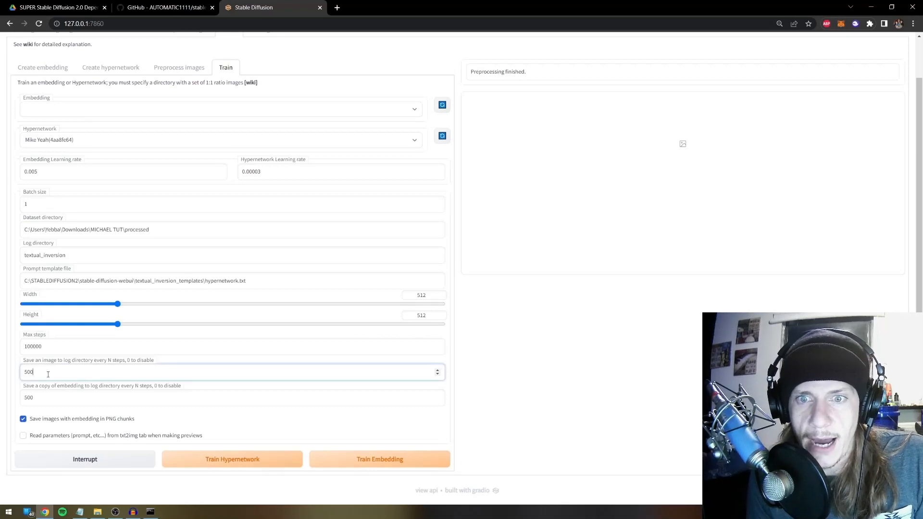
{"action": "key", "text": "BackSpace"}
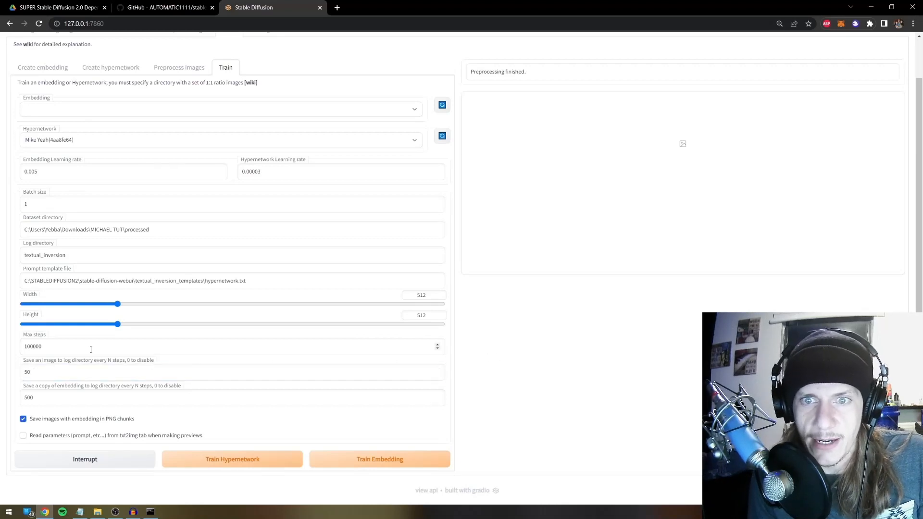
{"action": "left_click", "coordinate": [53, 350]}
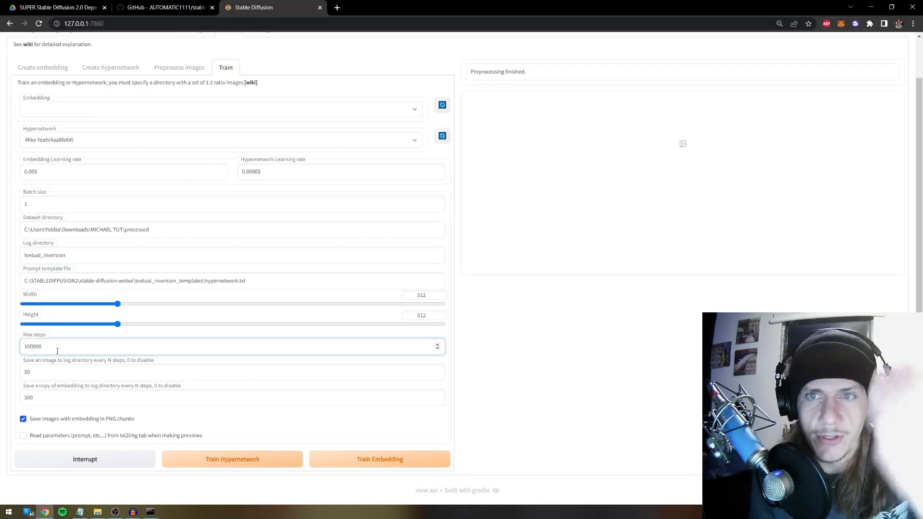
{"action": "double_click", "coordinate": [30, 345]}
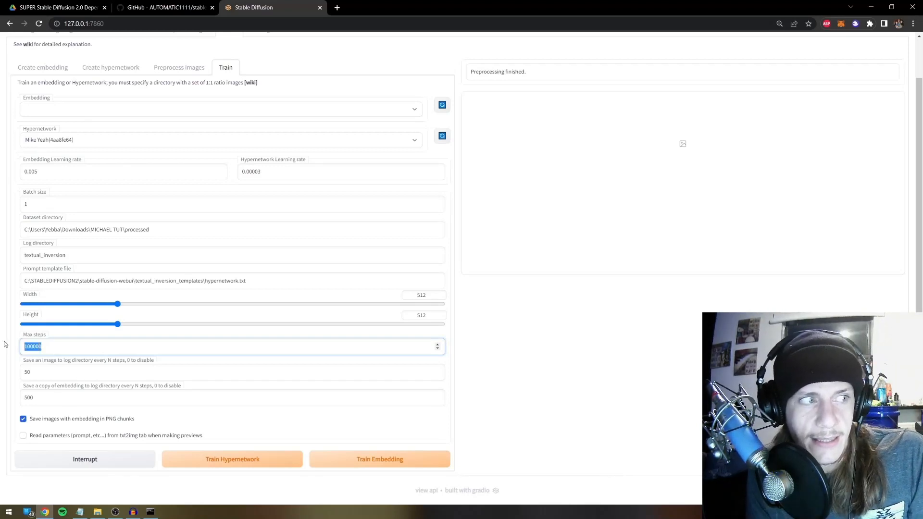
{"action": "left_click", "coordinate": [48, 351]}
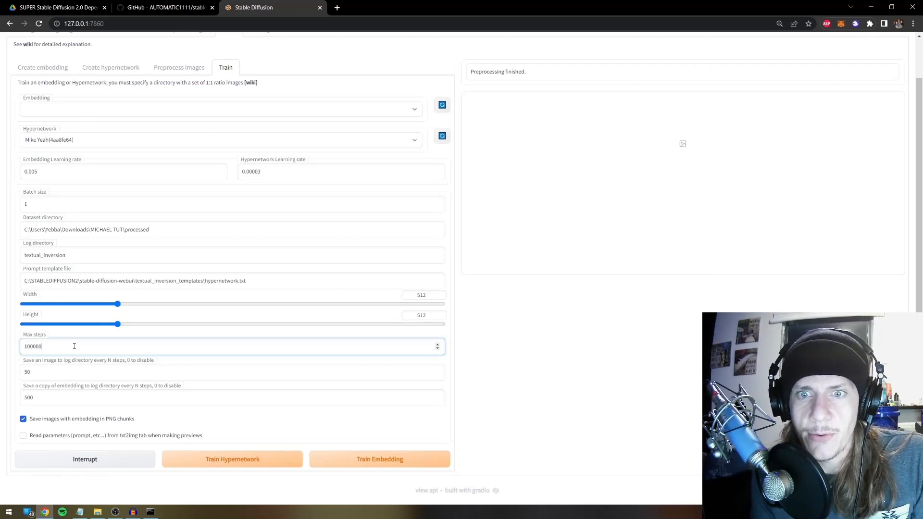
{"action": "key", "text": "BackSpace"}
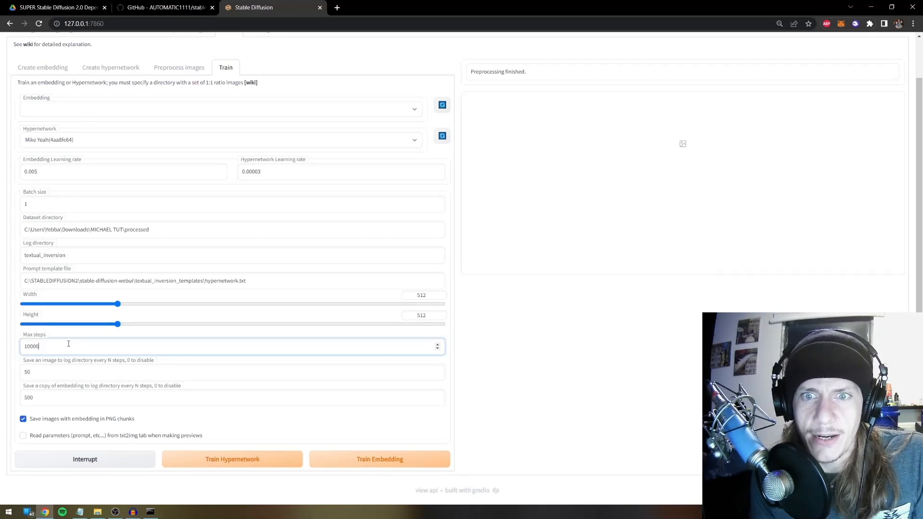
{"action": "left_click", "coordinate": [514, 351]}
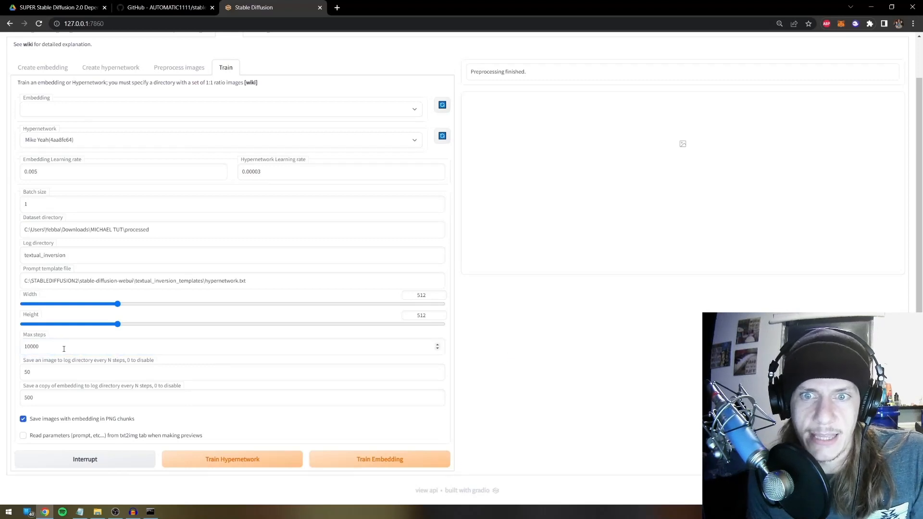
{"action": "left_click_drag", "start_coordinate": [67, 347], "coordinate": [24, 348]}
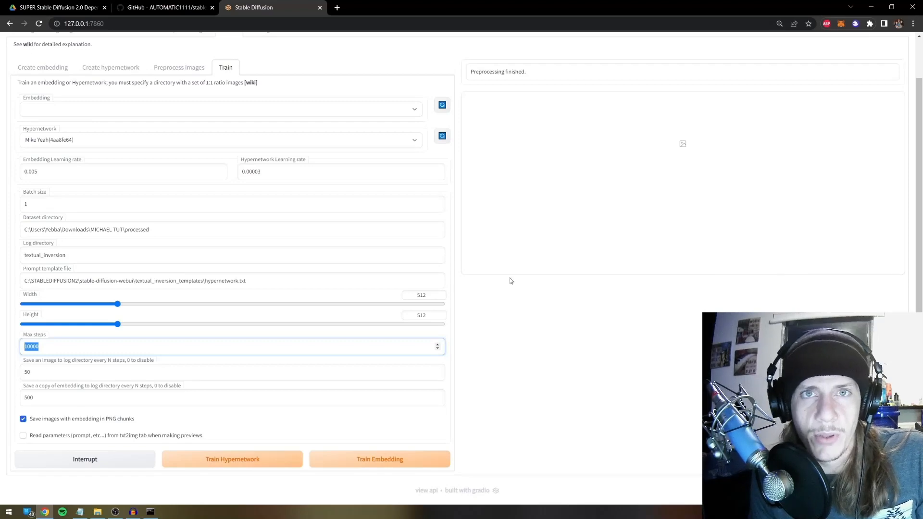
{"action": "left_click", "coordinate": [98, 511]}
{"action": "left_click", "coordinate": [452, 140]}
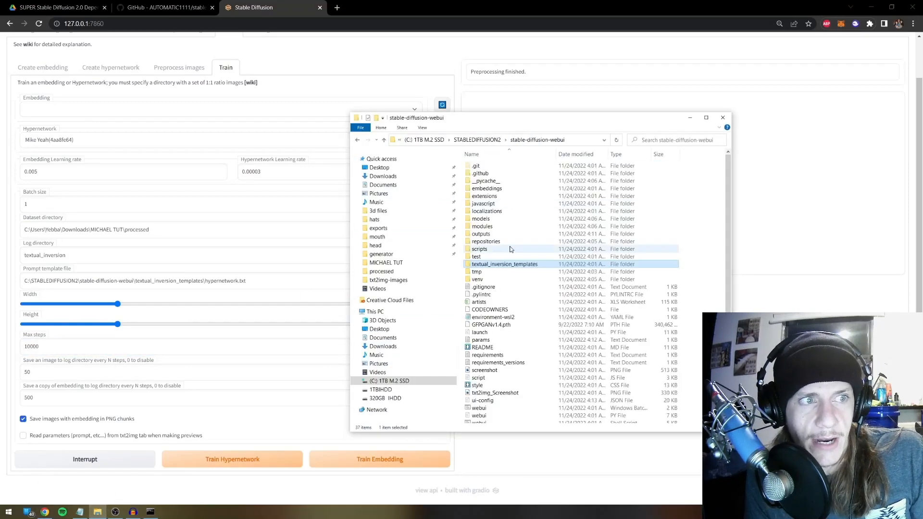
{"action": "left_click", "coordinate": [849, 256]}
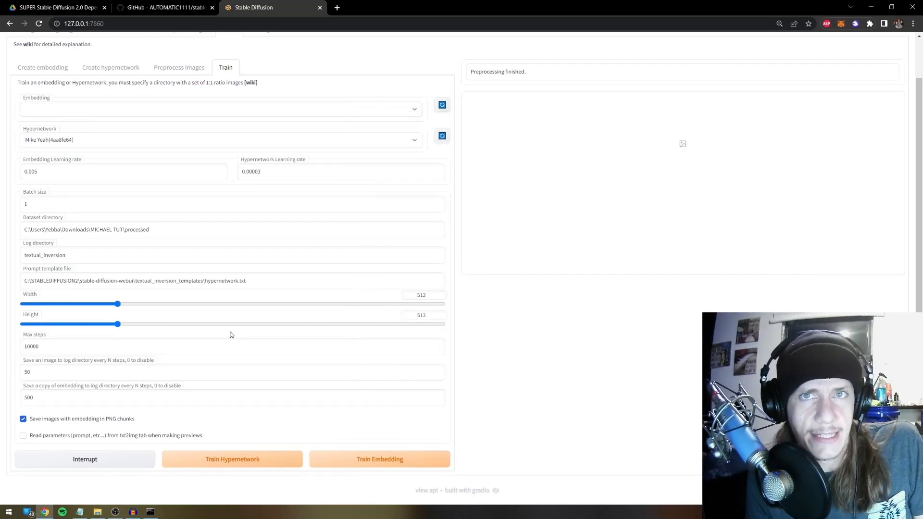
{"action": "left_click", "coordinate": [43, 139]}
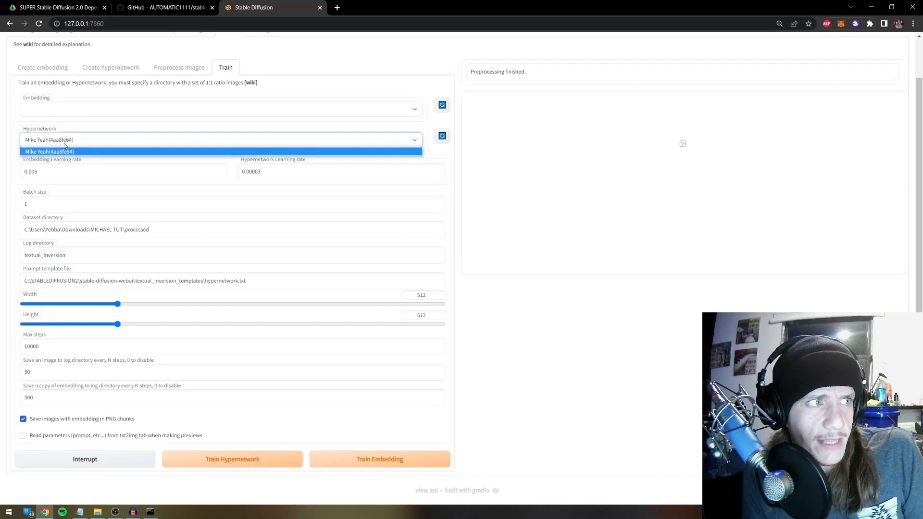
{"action": "left_click", "coordinate": [43, 150]}
{"action": "double_click", "coordinate": [269, 167]}
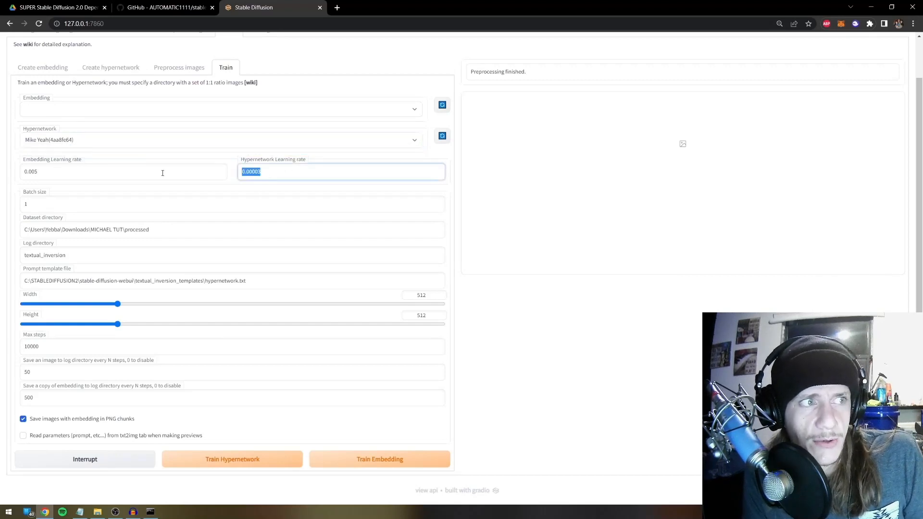
{"action": "left_click", "coordinate": [538, 329]}
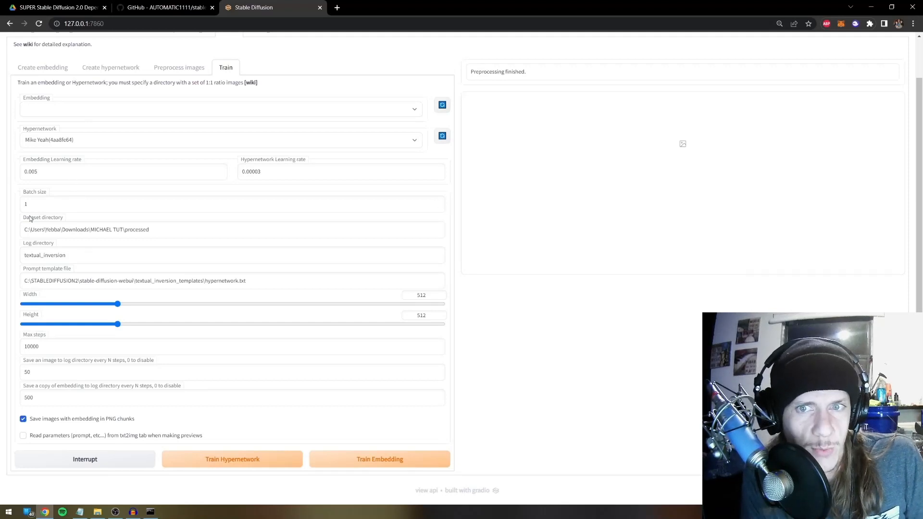
{"action": "double_click", "coordinate": [40, 346]}
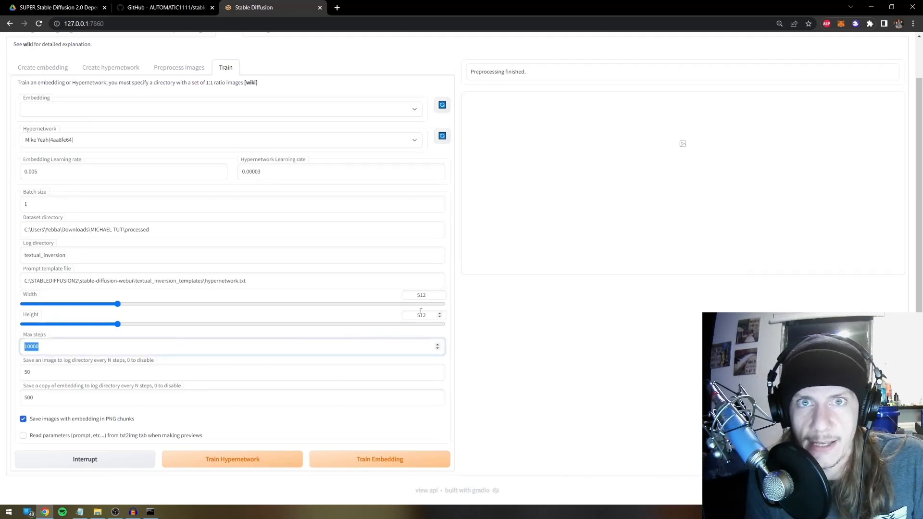
{"action": "double_click", "coordinate": [40, 205]}
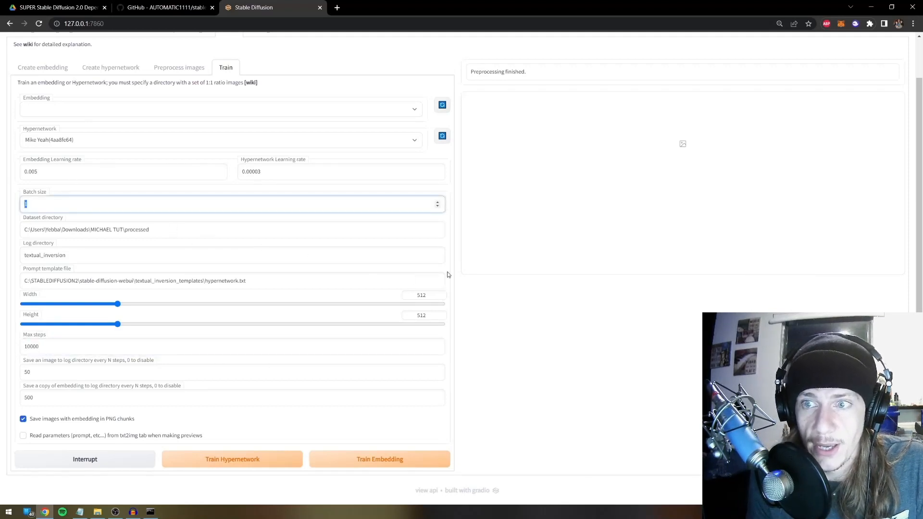
{"action": "type", "text": "2"}
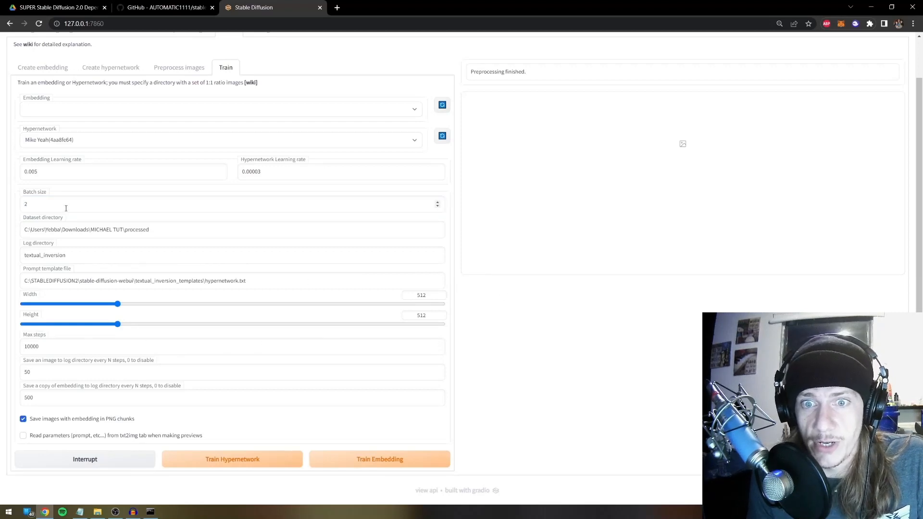
{"action": "double_click", "coordinate": [64, 205]}
{"action": "type", "text": "1"}
{"action": "left_click", "coordinate": [489, 345]}
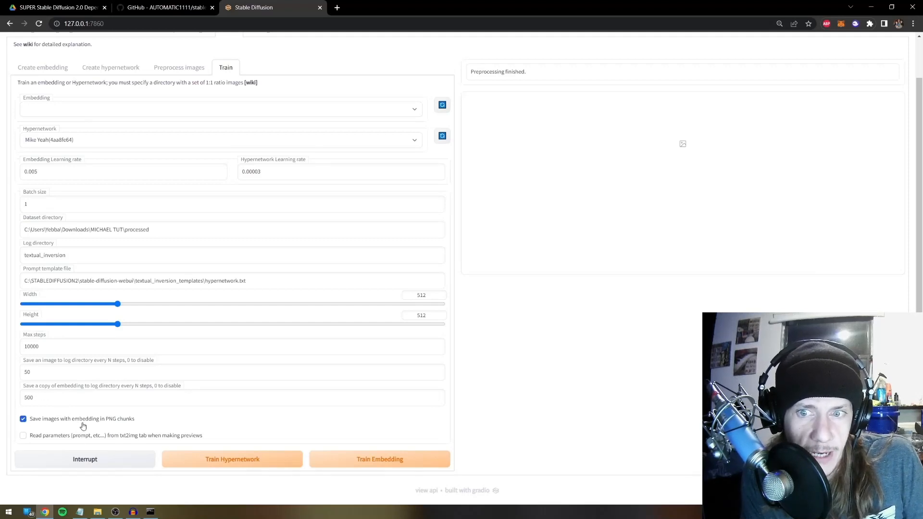
Start Train Hypernetwork and check the processed training images folder
{"action": "left_click", "coordinate": [243, 462]}
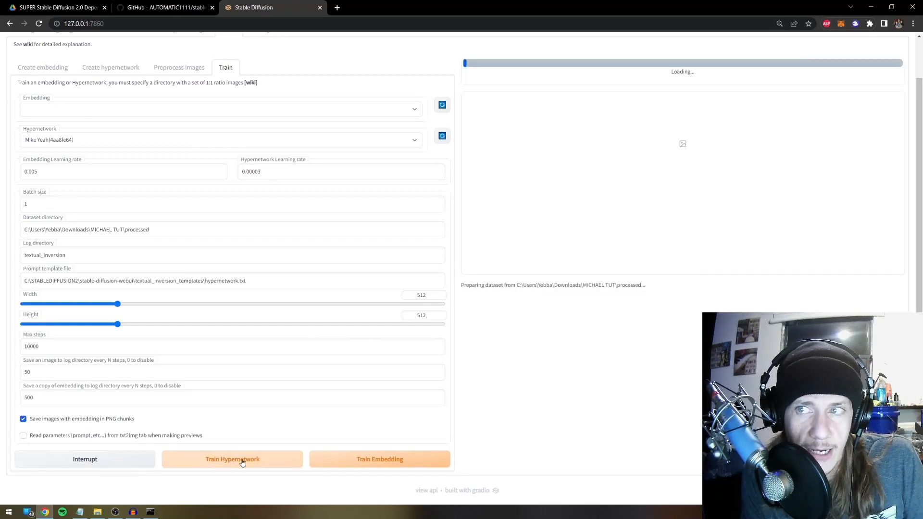
{"action": "left_click", "coordinate": [98, 512]}
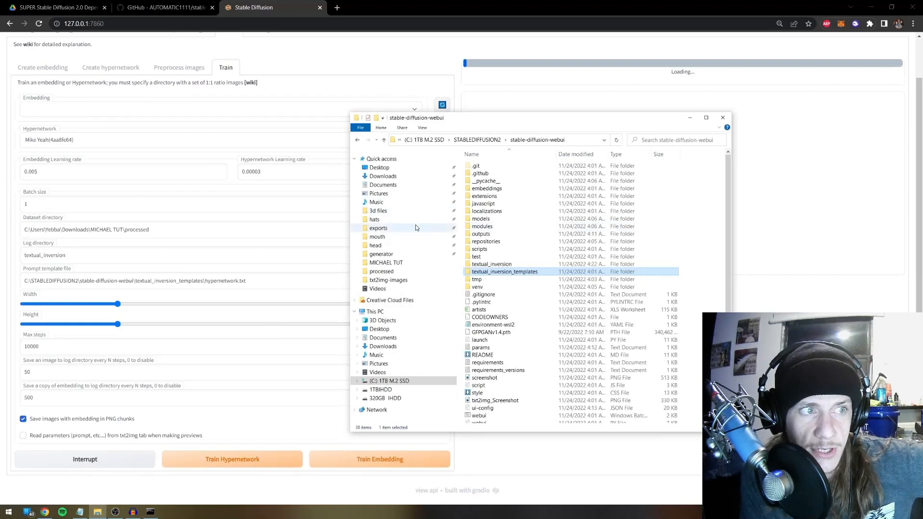
{"action": "left_click", "coordinate": [400, 273]}
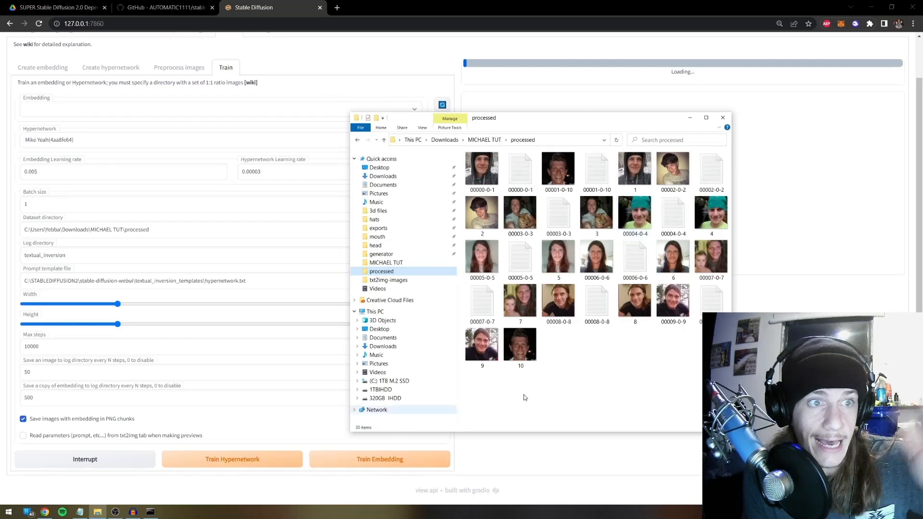
{"action": "left_click", "coordinate": [25, 444]}
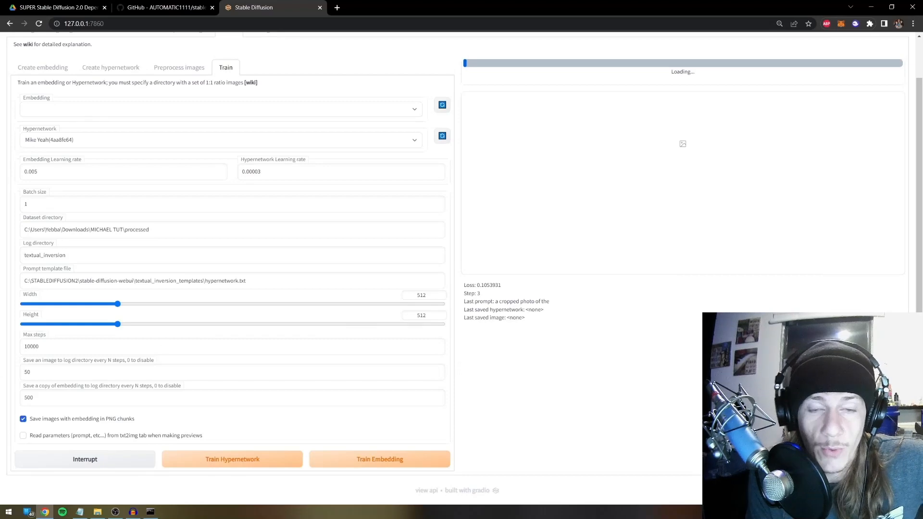
Check training progress in the server console, close the console, and close the web UI tab
{"action": "left_click", "coordinate": [99, 512]}
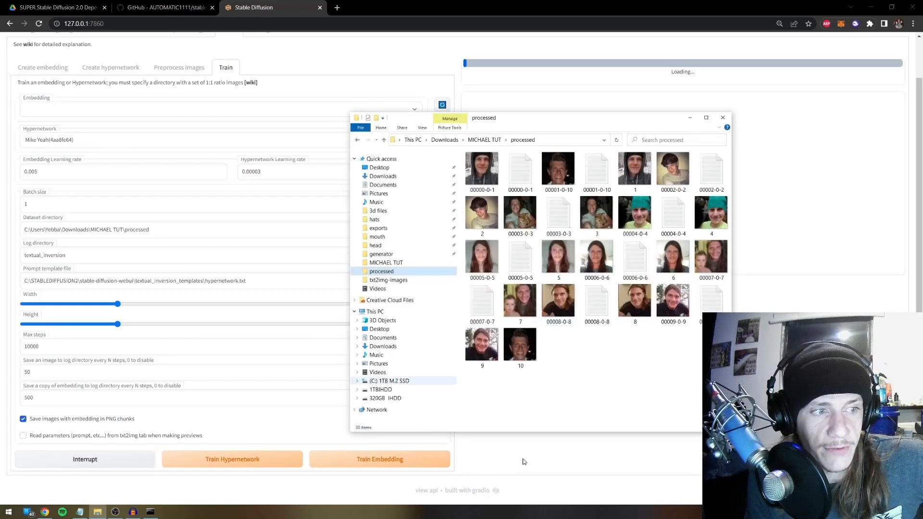
{"action": "left_click", "coordinate": [98, 512]}
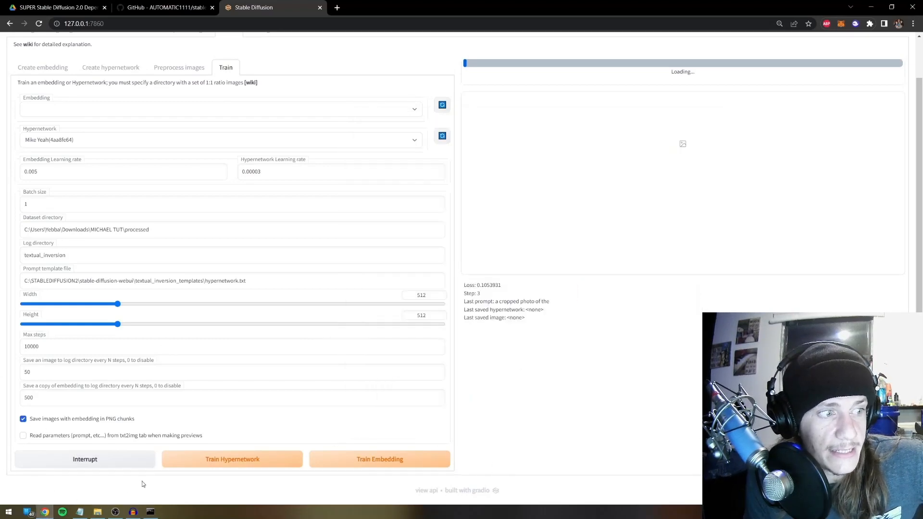
{"action": "left_click", "coordinate": [151, 512]}
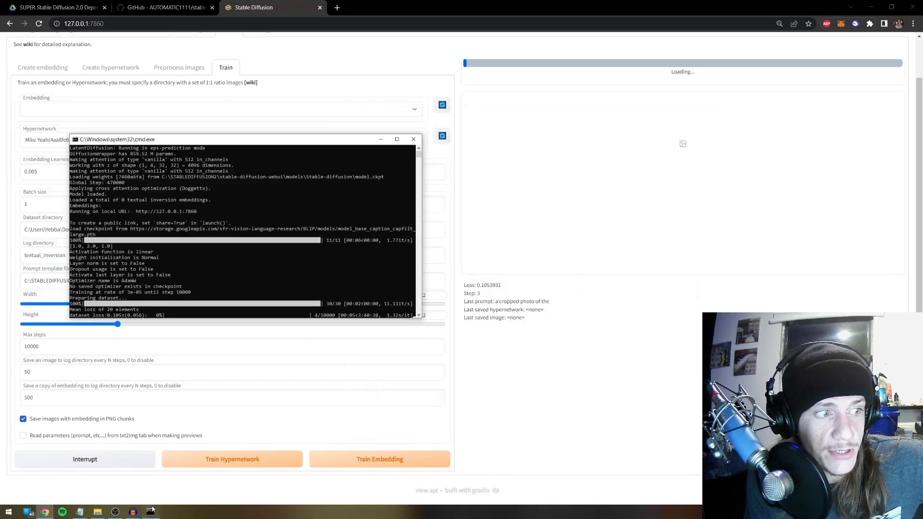
{"action": "left_click", "coordinate": [414, 141]}
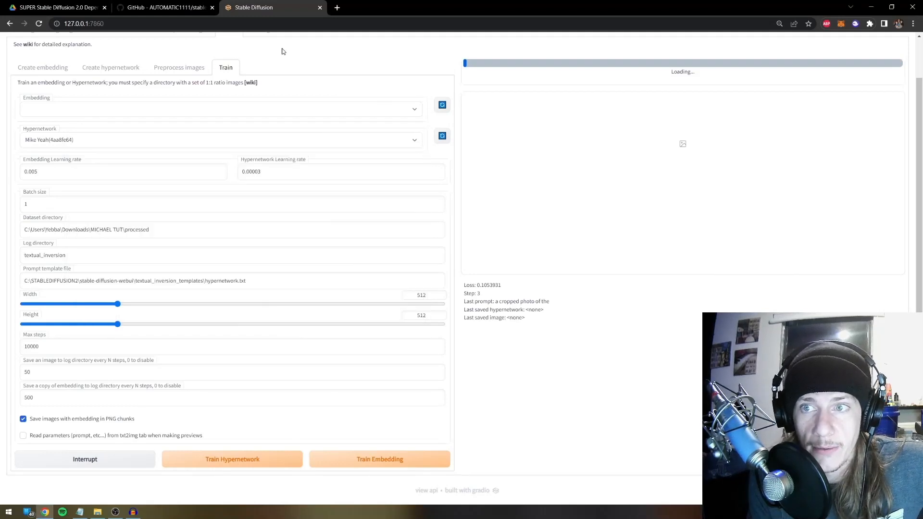
{"action": "left_click", "coordinate": [321, 8]}
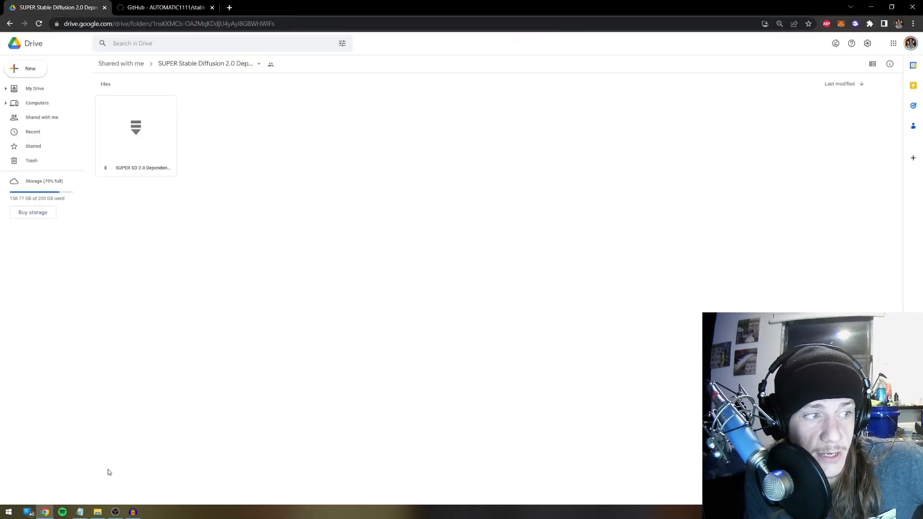
Go to C: > Stable Diffusion 2.0 > stable-diffusion-webui > textual_inversion > 2022-11-23
{"action": "left_click", "coordinate": [97, 512]}
{"action": "left_click", "coordinate": [390, 381]}
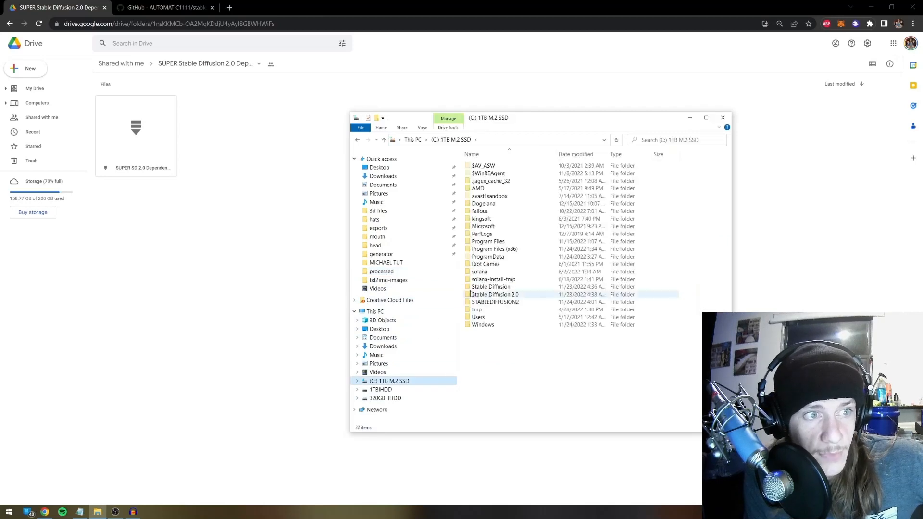
{"action": "double_click", "coordinate": [502, 295]}
{"action": "double_click", "coordinate": [500, 166]}
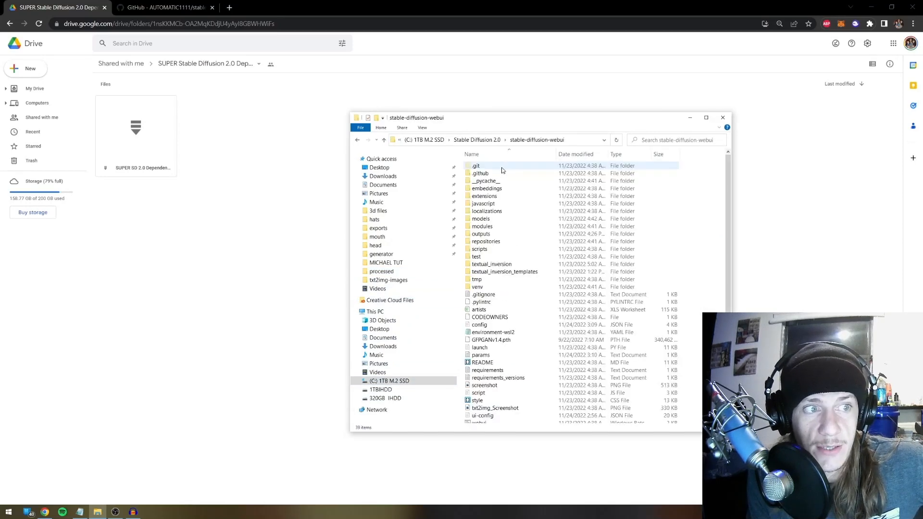
{"action": "double_click", "coordinate": [497, 265]}
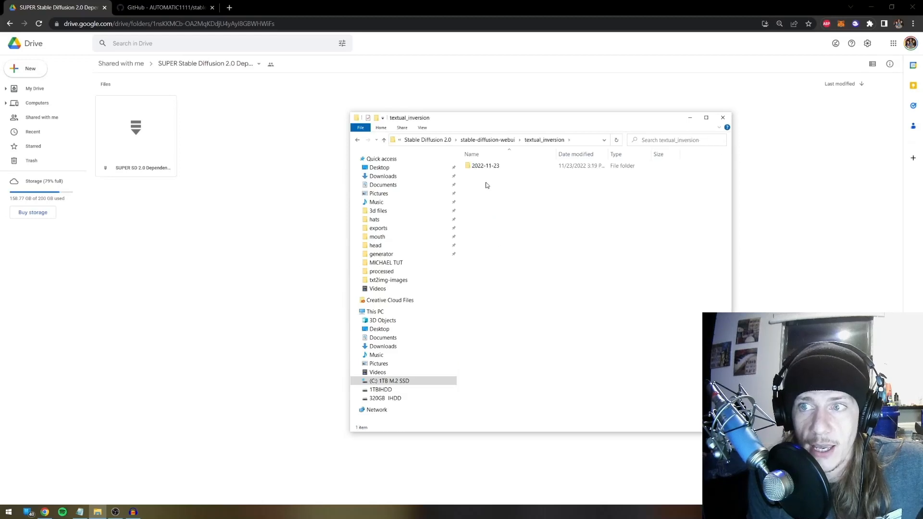
{"action": "double_click", "coordinate": [485, 166]}
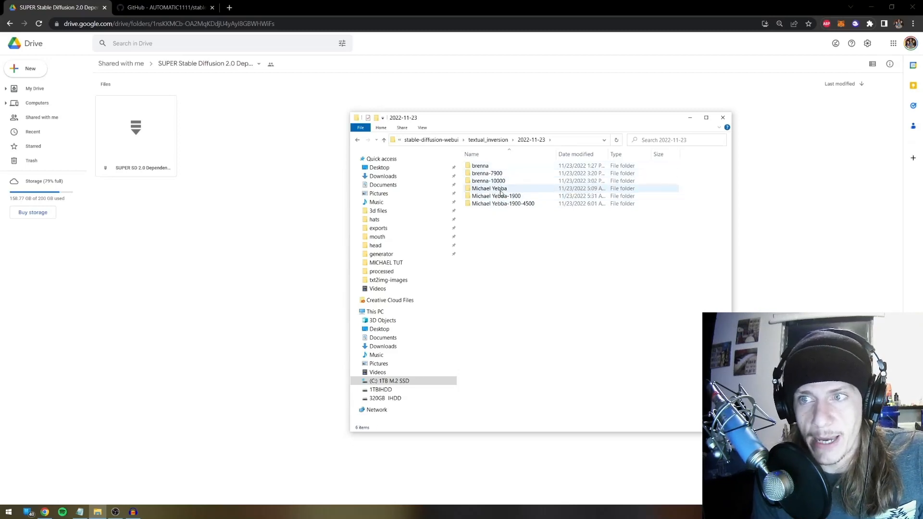
Open the earlier face training run's images folder and view the step 100 preview
{"action": "left_click", "coordinate": [492, 191]}
{"action": "right_click", "coordinate": [491, 192]}
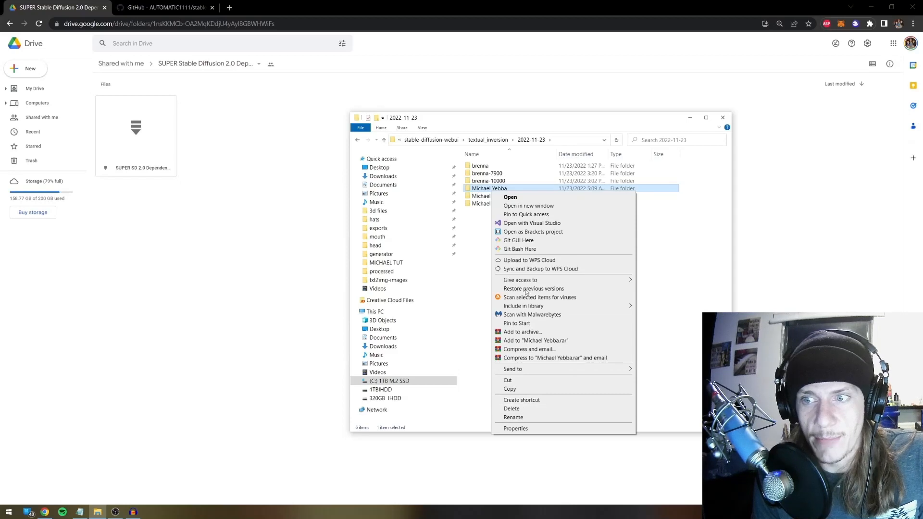
{"action": "left_click", "coordinate": [483, 191]}
{"action": "left_click", "coordinate": [504, 217]}
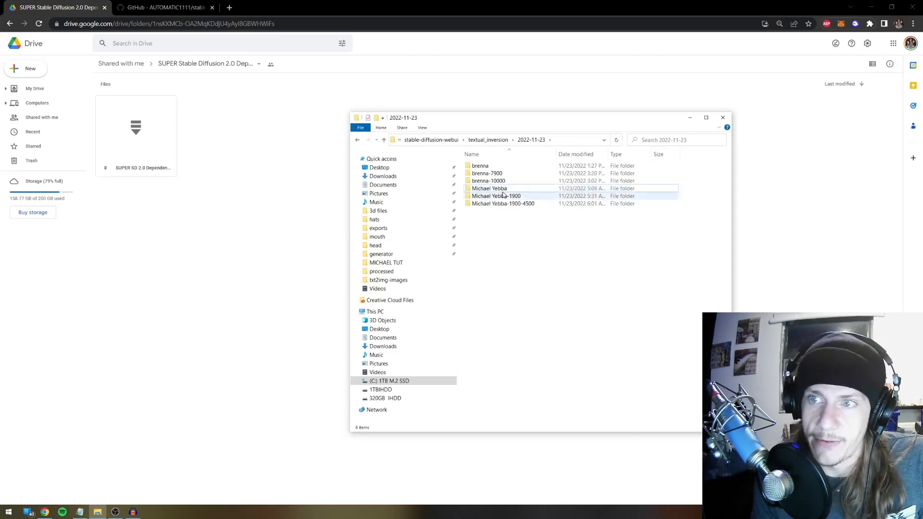
{"action": "mouse_move", "coordinate": [504, 191]}
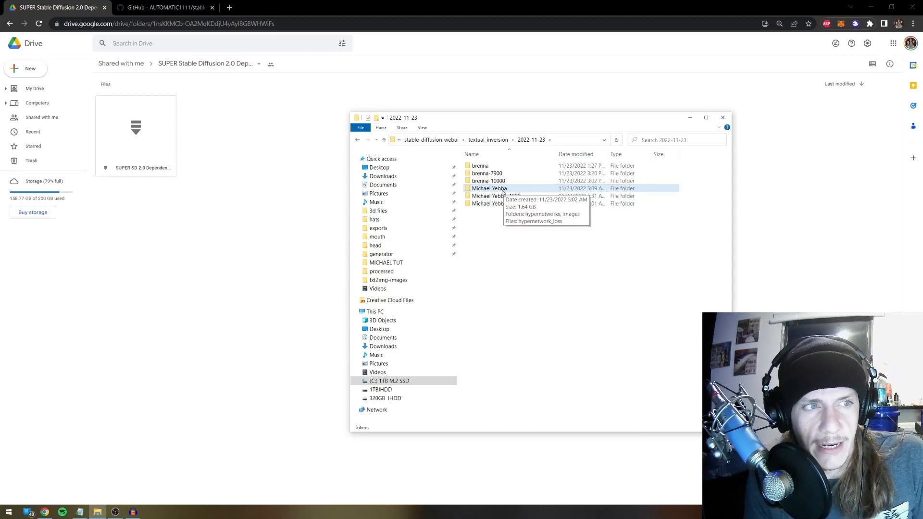
{"action": "double_click", "coordinate": [504, 190]}
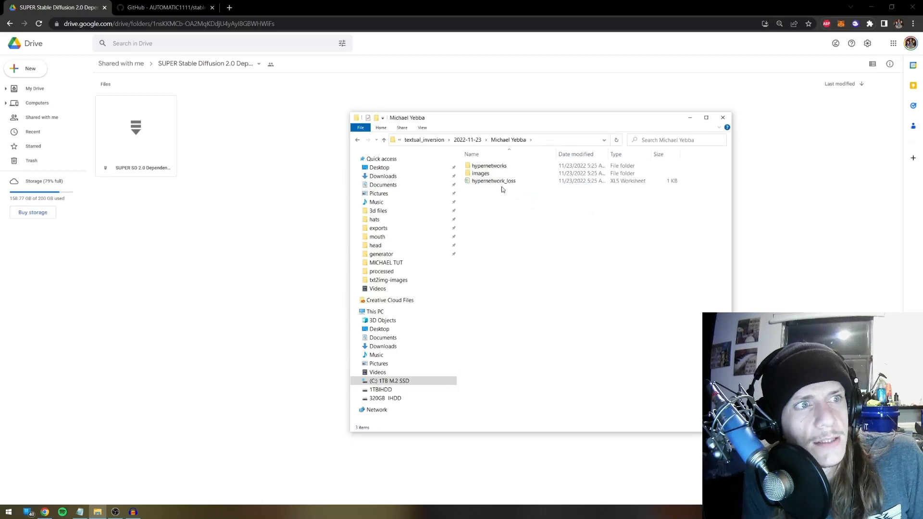
{"action": "double_click", "coordinate": [485, 174]}
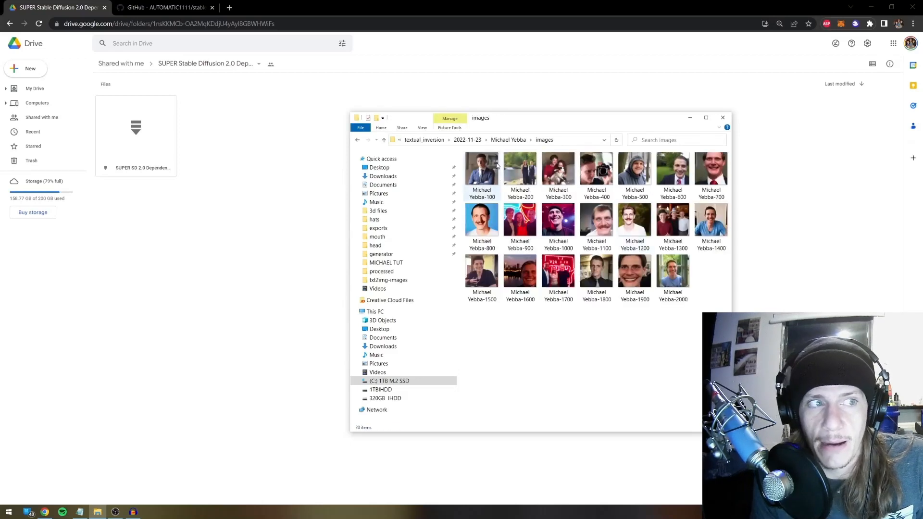
{"action": "double_click", "coordinate": [473, 176]}
Scroll through the training previews from step 800 to 1700 in Photos, then close it
{"action": "scroll", "coordinate": [489, 172], "scroll_direction": "down", "scroll_amount": 4}
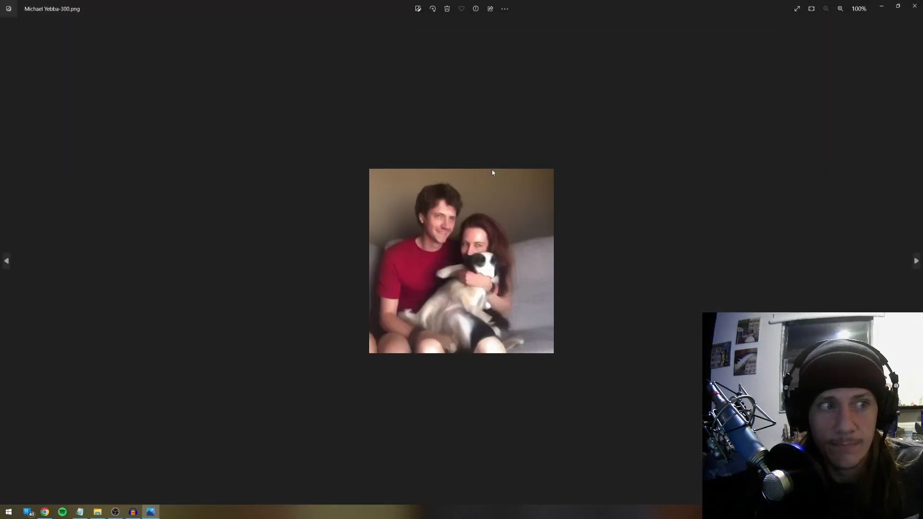
{"action": "scroll", "coordinate": [496, 172], "scroll_direction": "down", "scroll_amount": 3}
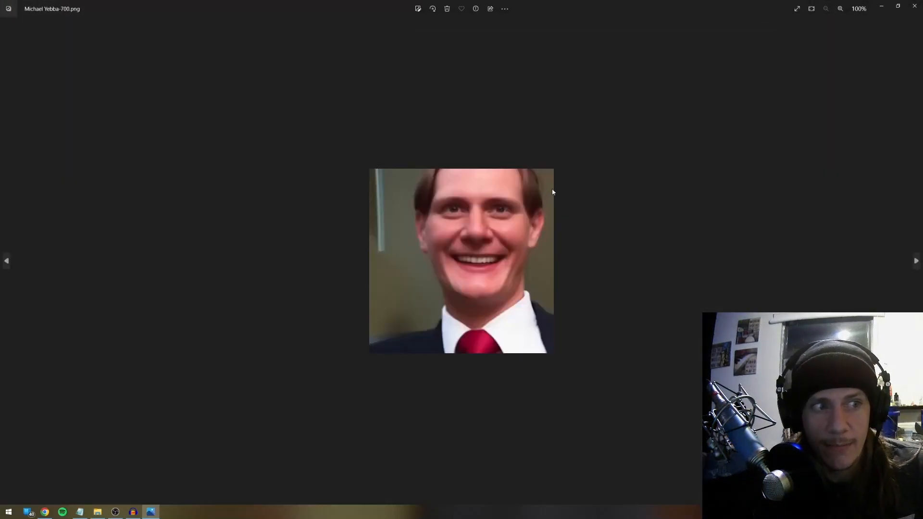
{"action": "scroll", "coordinate": [558, 188], "scroll_direction": "down", "scroll_amount": 3}
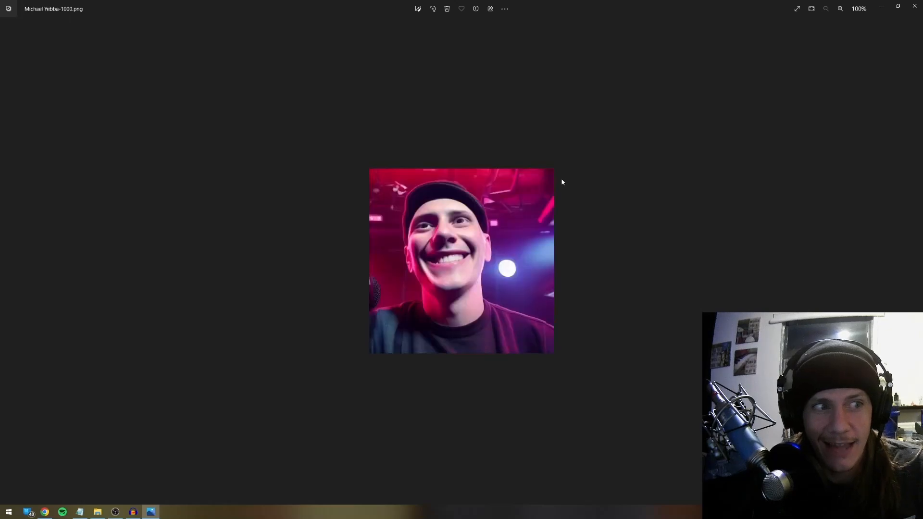
{"action": "scroll", "coordinate": [562, 181], "scroll_direction": "down", "scroll_amount": 3}
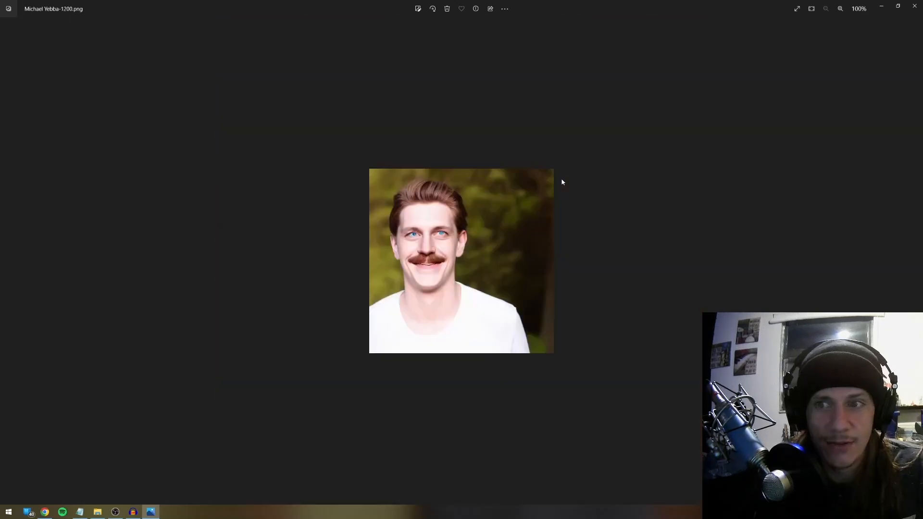
{"action": "scroll", "coordinate": [561, 180], "scroll_direction": "down", "scroll_amount": 3}
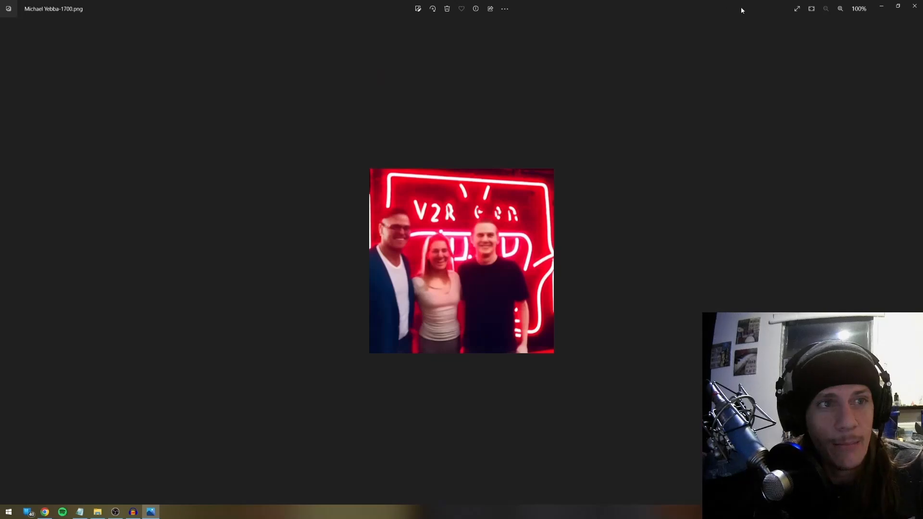
{"action": "left_click", "coordinate": [915, 6]}
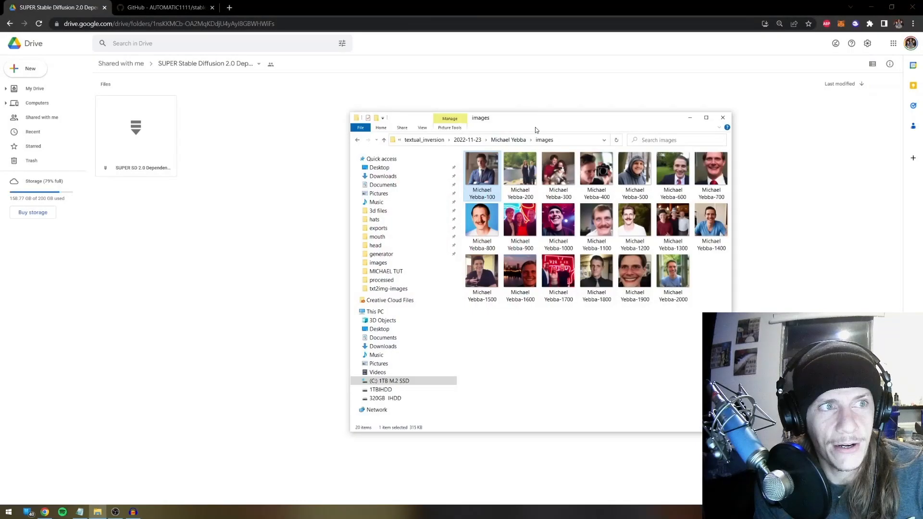
Check the earlier run's sample images and its saved hypernetwork checkpoints folder
{"action": "left_click", "coordinate": [508, 140]}
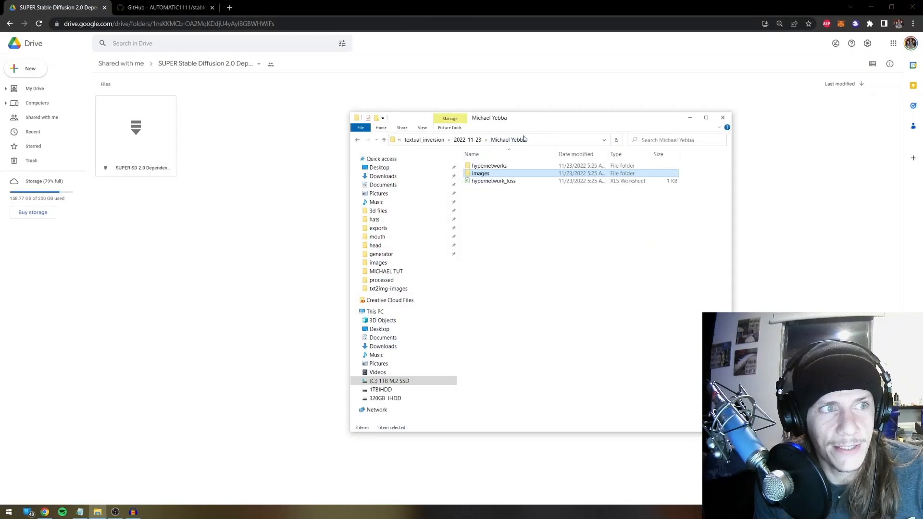
{"action": "double_click", "coordinate": [487, 174]}
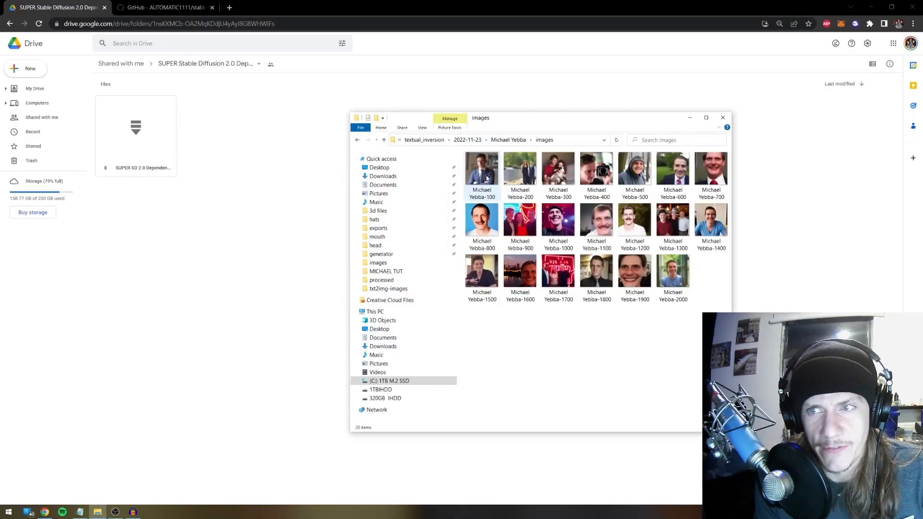
{"action": "key", "text": "alt+Left"}
{"action": "double_click", "coordinate": [482, 167]}
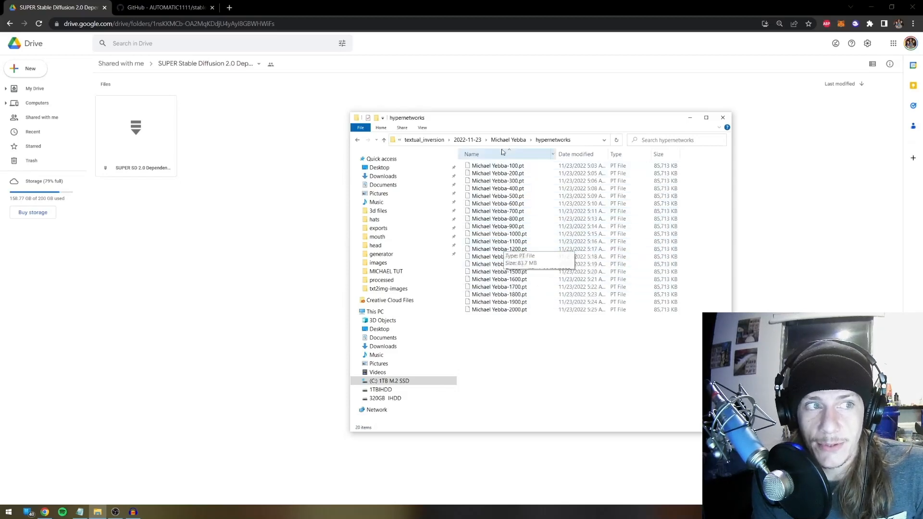
Look inside models > Stable-diffusion and models > hypernetworks, then return to stable-diffusion-webui
{"action": "left_click", "coordinate": [425, 139]}
{"action": "left_click", "coordinate": [487, 140]}
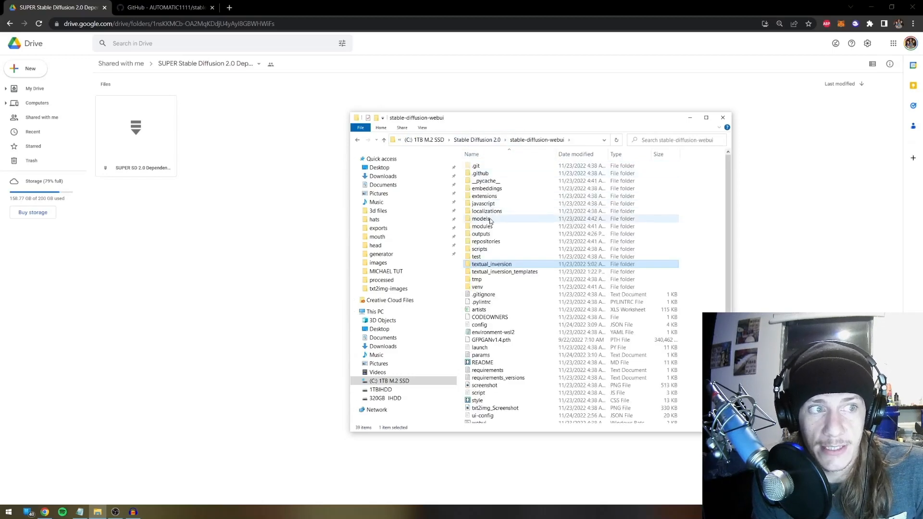
{"action": "double_click", "coordinate": [483, 218]}
{"action": "double_click", "coordinate": [495, 211]}
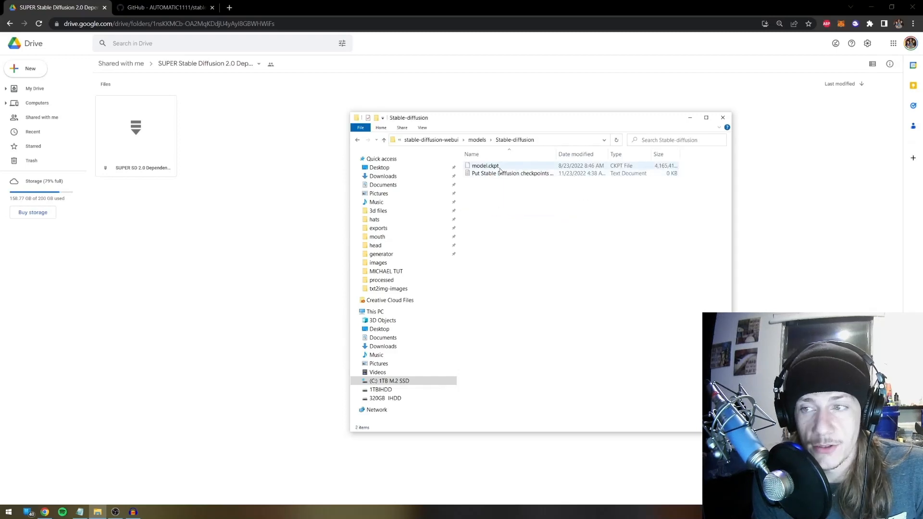
{"action": "left_click", "coordinate": [477, 140]}
{"action": "double_click", "coordinate": [502, 196]}
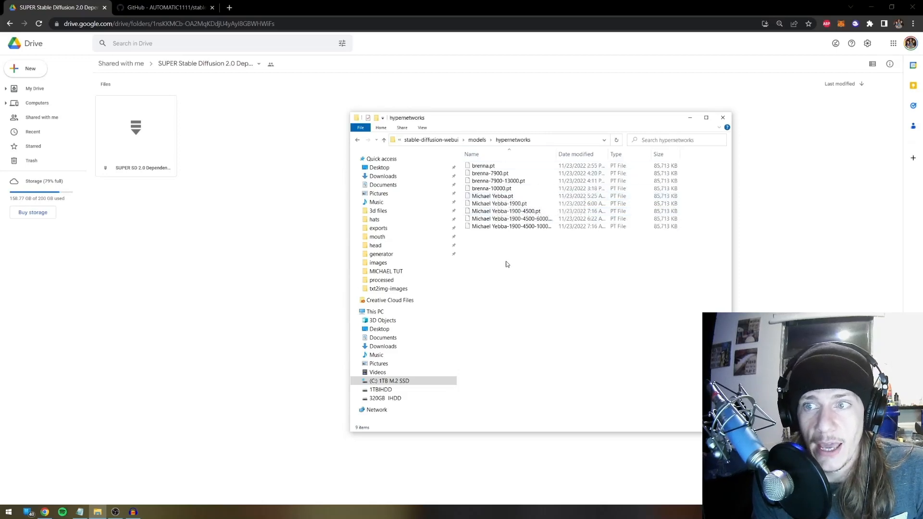
{"action": "left_click", "coordinate": [477, 140]}
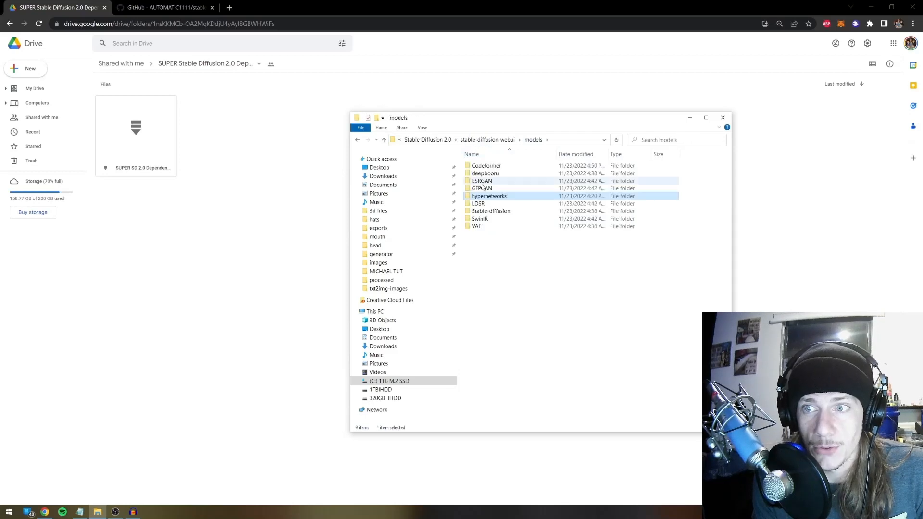
{"action": "left_click", "coordinate": [486, 140]}
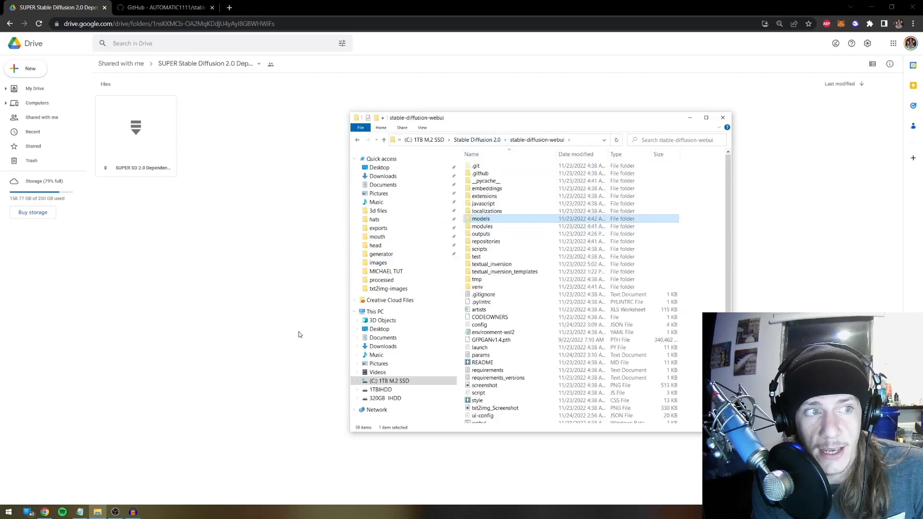
Open textual_inversion > 2022-11-23 > the 1900-4500 run's images folder and scroll down
{"action": "double_click", "coordinate": [496, 266]}
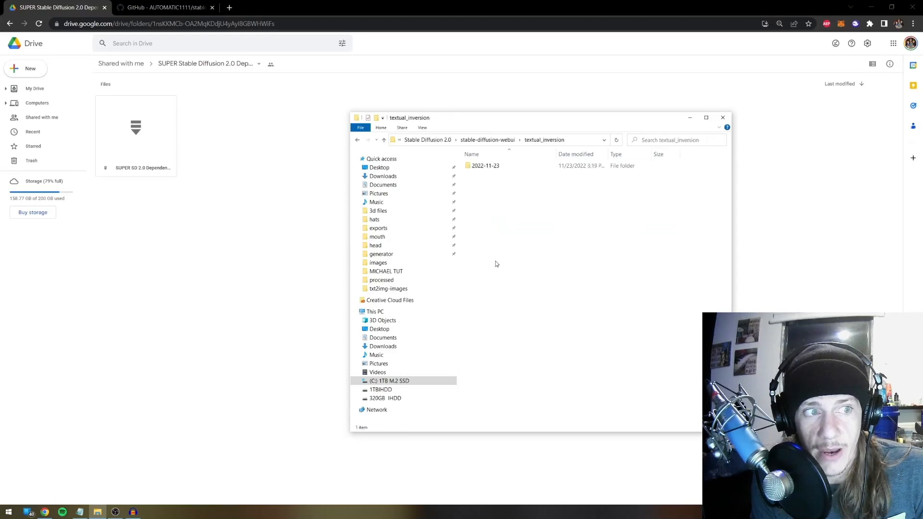
{"action": "double_click", "coordinate": [482, 165]}
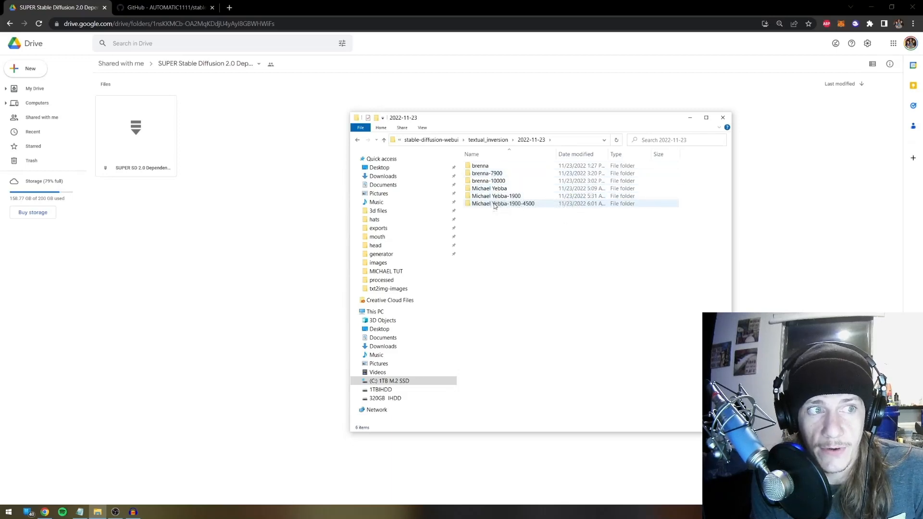
{"action": "double_click", "coordinate": [494, 203]}
{"action": "double_click", "coordinate": [481, 174]}
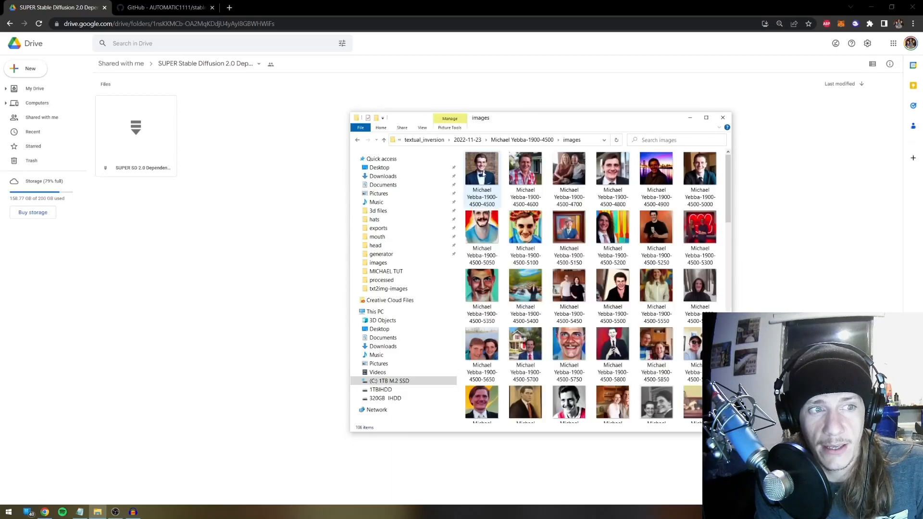
{"action": "scroll", "coordinate": [500, 268], "scroll_direction": "down", "scroll_amount": 10}
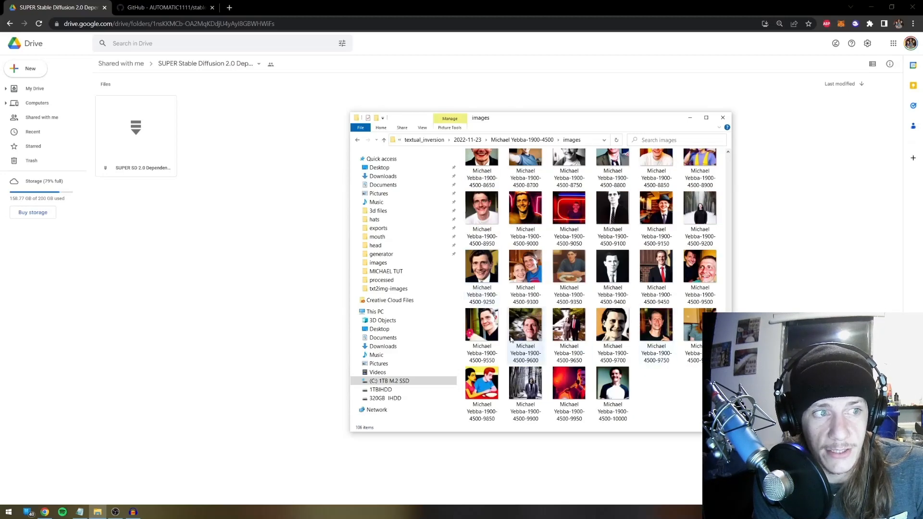
Step back through the sample images from step 10000 to 9250 in Photos, then close it
{"action": "double_click", "coordinate": [613, 388]}
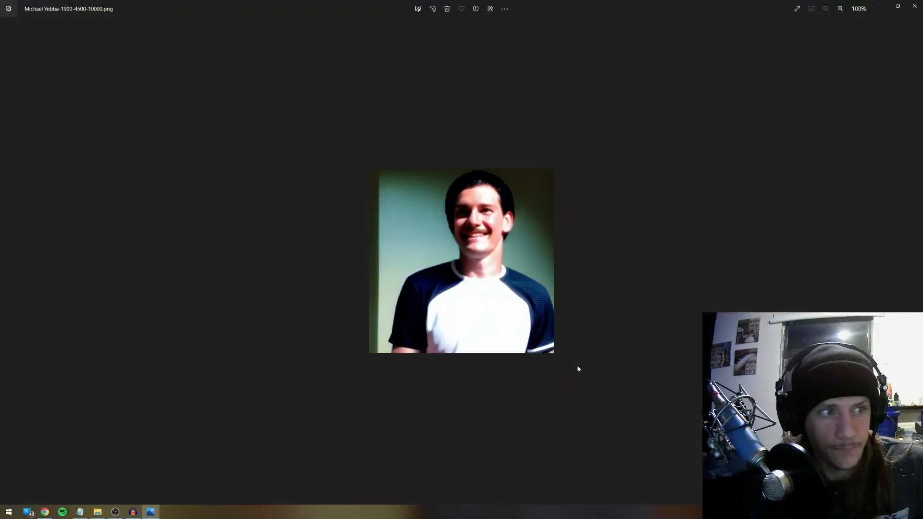
{"action": "key", "text": "Left"}
{"action": "key", "text": "Left"}
{"action": "key", "text": "Left"}
{"action": "key", "text": "Left"}
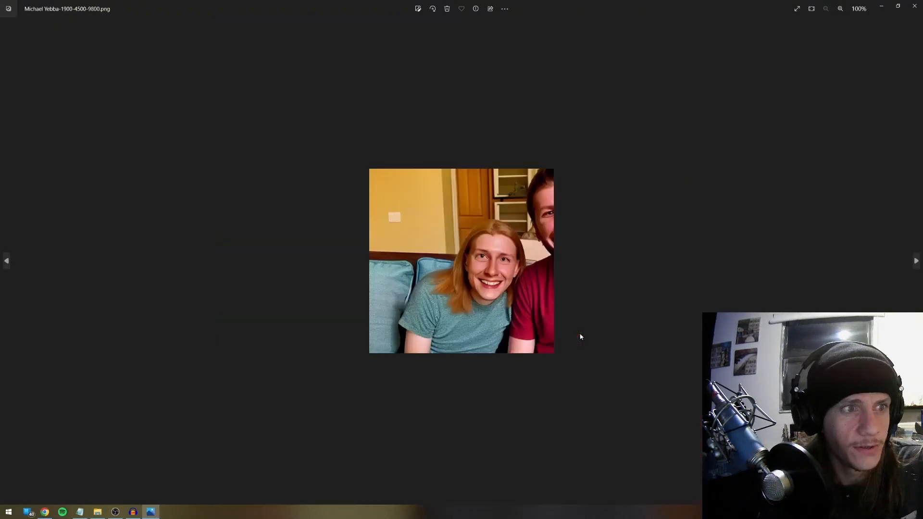
{"action": "key", "text": "Left"}
{"action": "key", "text": "Left"}
{"action": "key", "text": "Left"}
{"action": "key", "text": "Left"}
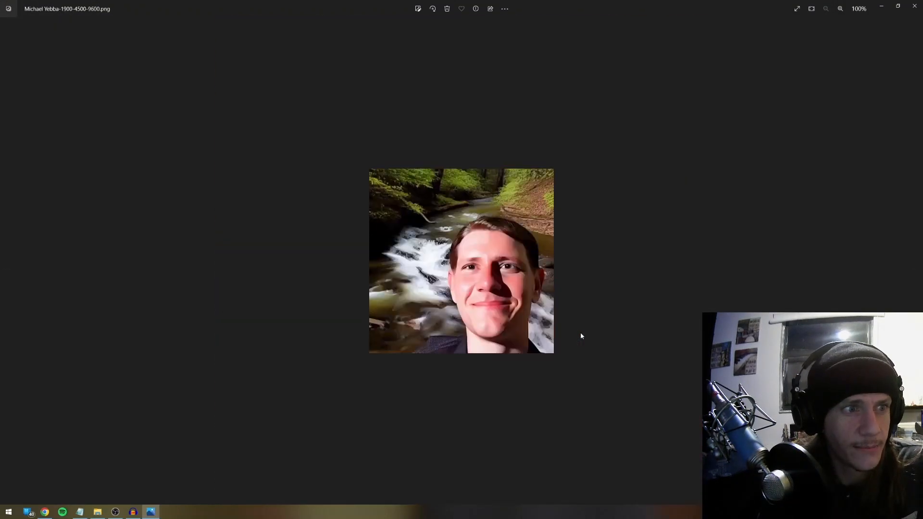
{"action": "key", "text": "Left"}
{"action": "key", "text": "Left"}
{"action": "key", "text": "Left"}
{"action": "key", "text": "Left"}
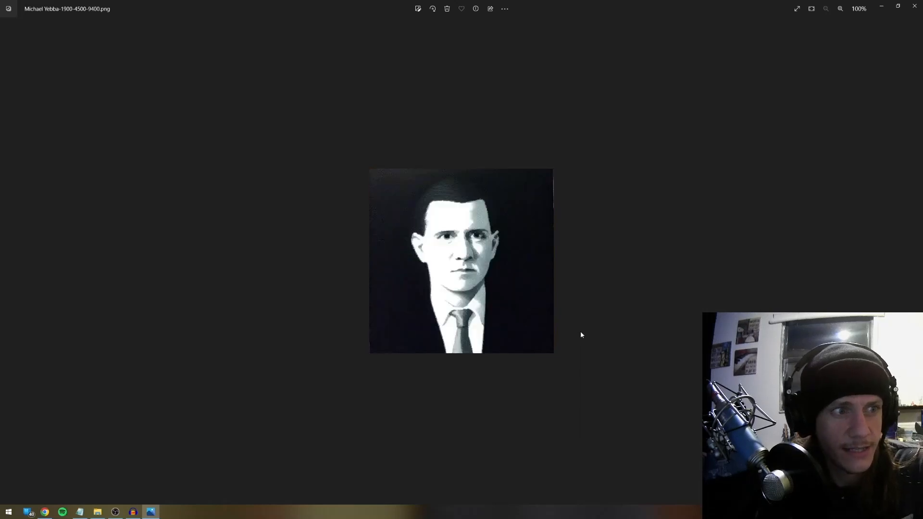
{"action": "key", "text": "Left"}
{"action": "key", "text": "Right"}
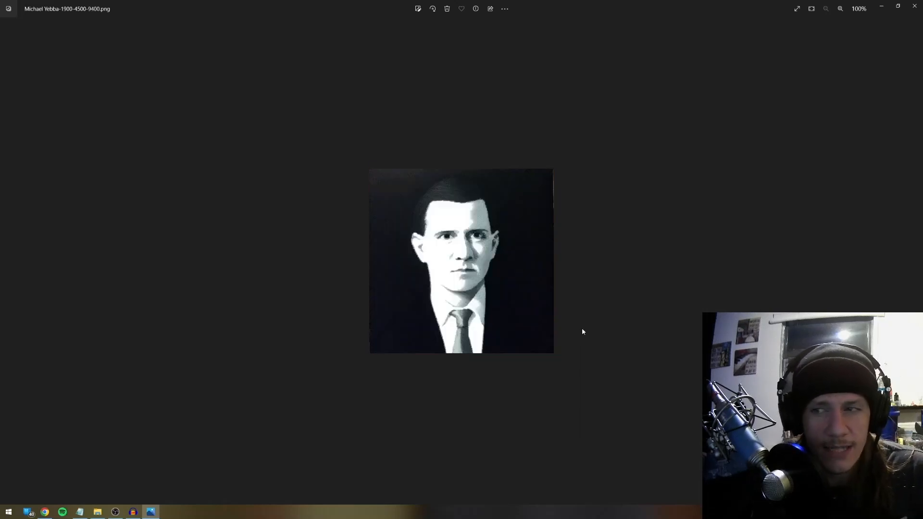
{"action": "key", "text": "Left"}
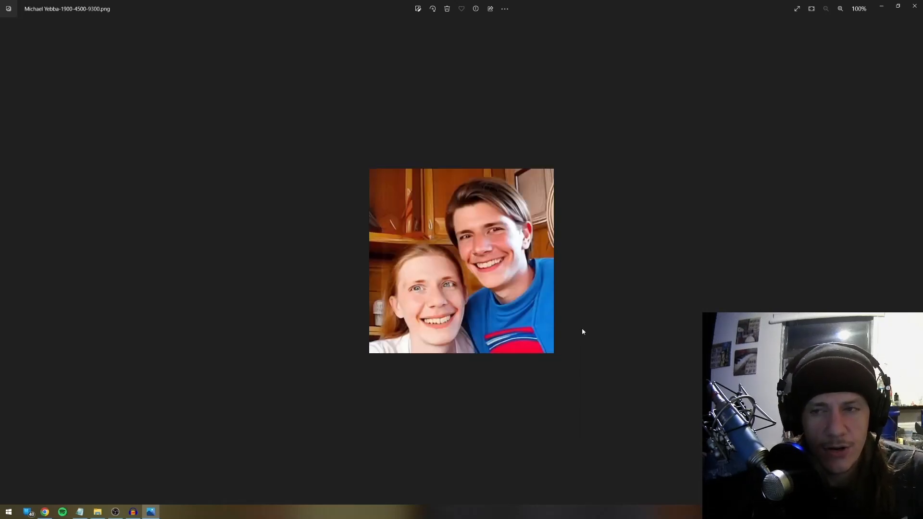
{"action": "key", "text": "Left"}
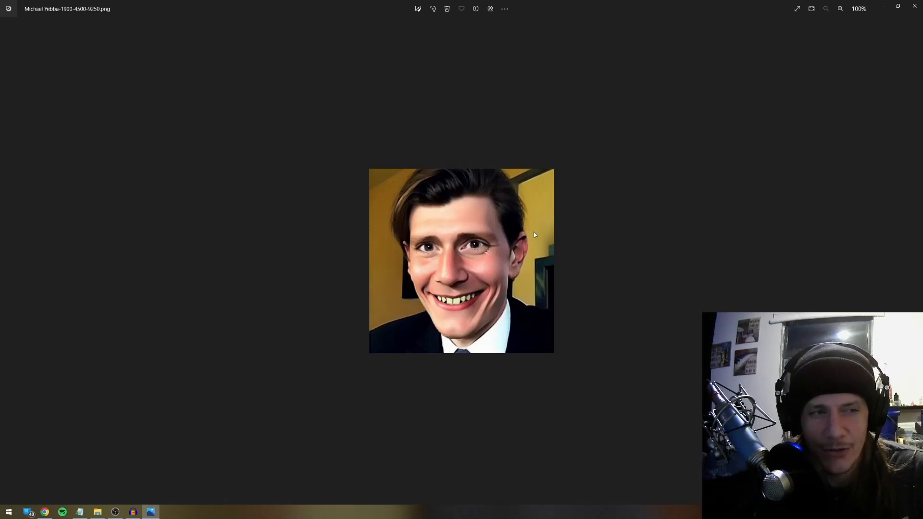
{"action": "key", "text": "Left"}
{"action": "key", "text": "Right"}
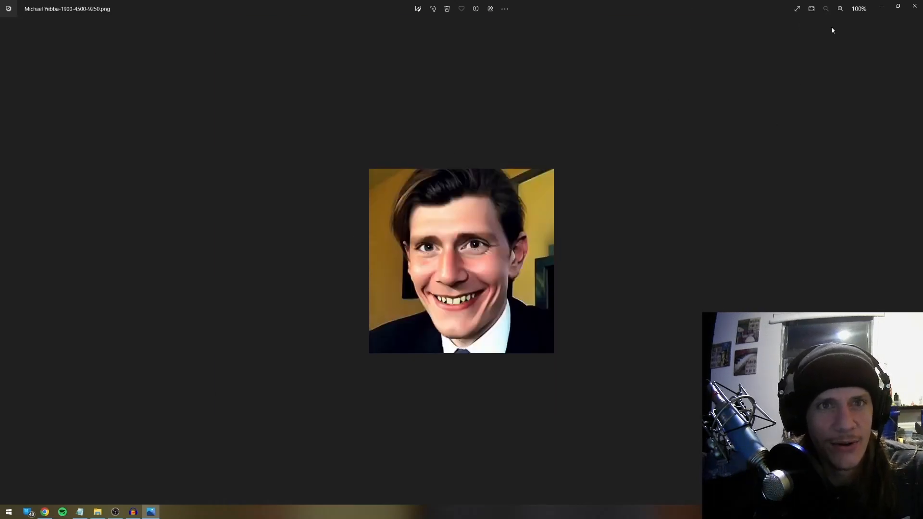
{"action": "left_click", "coordinate": [915, 6]}
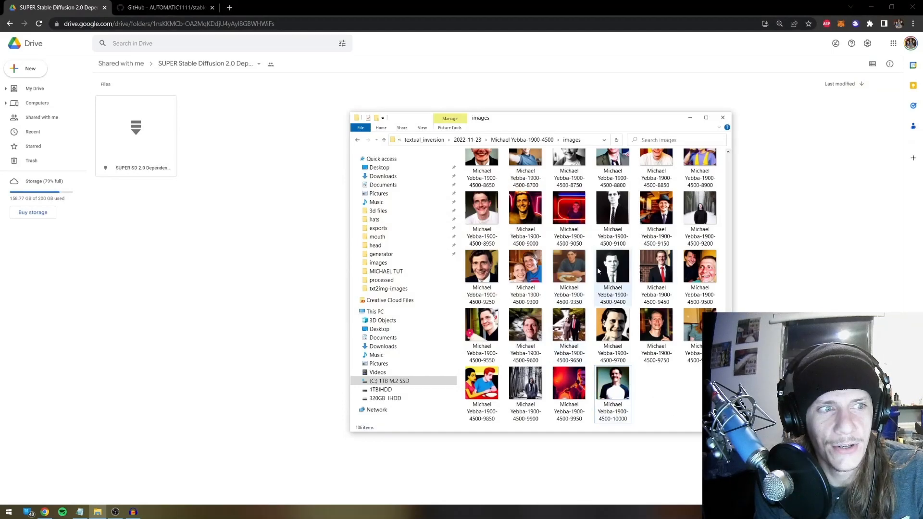
View the step 8350 and 8650 sample images, closing Photos after each
{"action": "scroll", "coordinate": [598, 272], "scroll_direction": "up", "scroll_amount": 3}
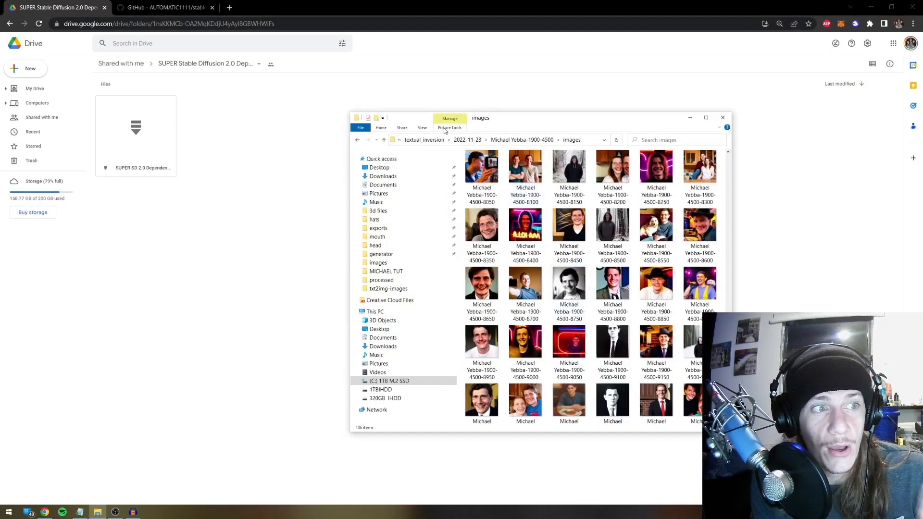
{"action": "double_click", "coordinate": [482, 225]}
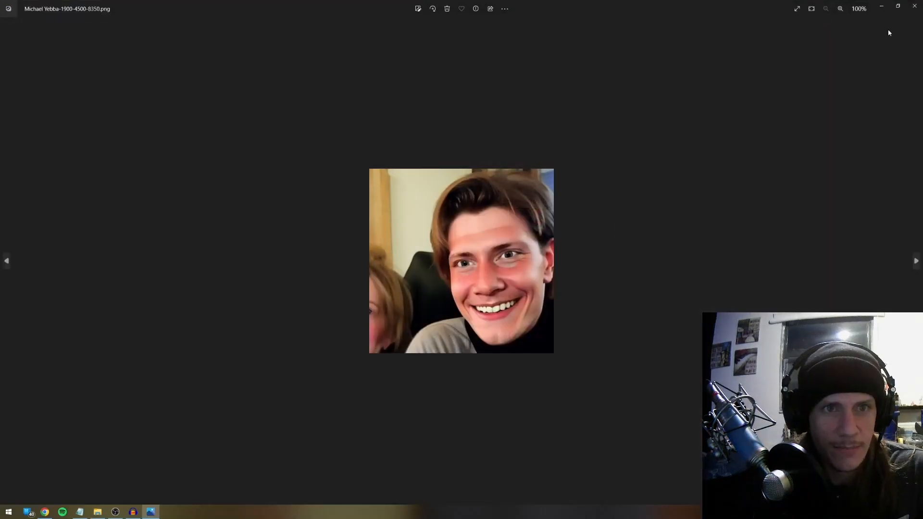
{"action": "left_click", "coordinate": [914, 6]}
{"action": "double_click", "coordinate": [487, 287]}
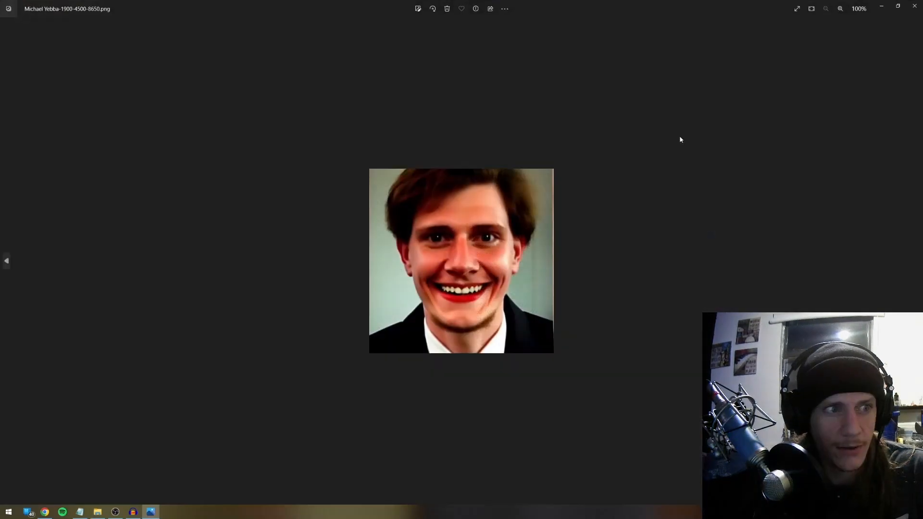
{"action": "left_click", "coordinate": [915, 6]}
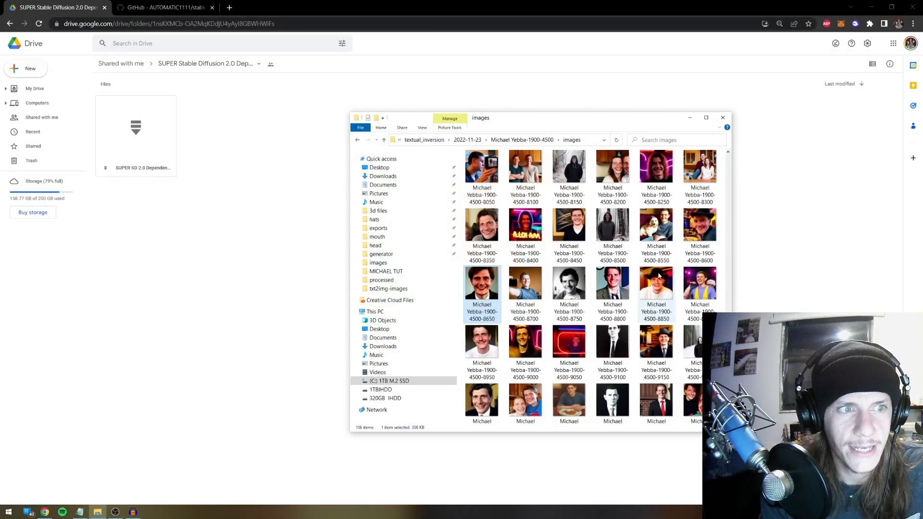
{"action": "scroll", "coordinate": [549, 207], "scroll_direction": "up", "scroll_amount": 1}
{"action": "scroll", "coordinate": [534, 231], "scroll_direction": "down", "scroll_amount": 2}
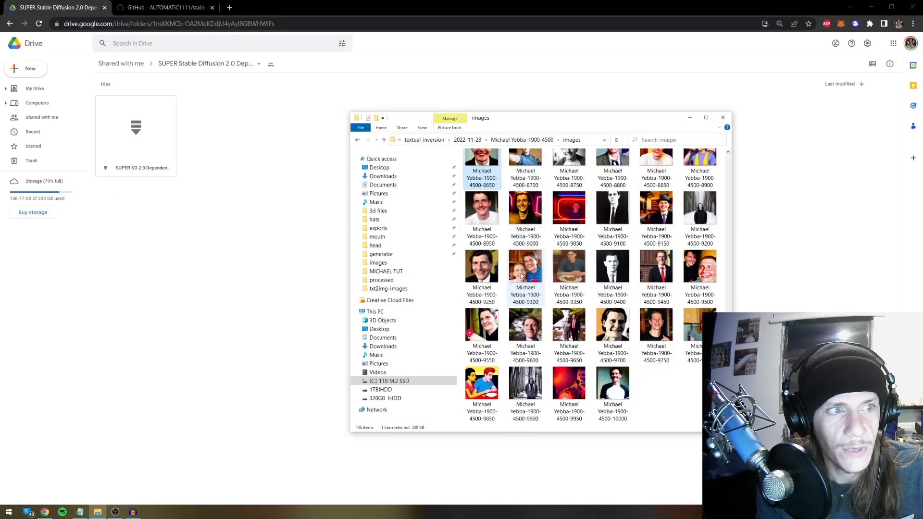
{"action": "scroll", "coordinate": [476, 207], "scroll_direction": "up", "scroll_amount": 1}
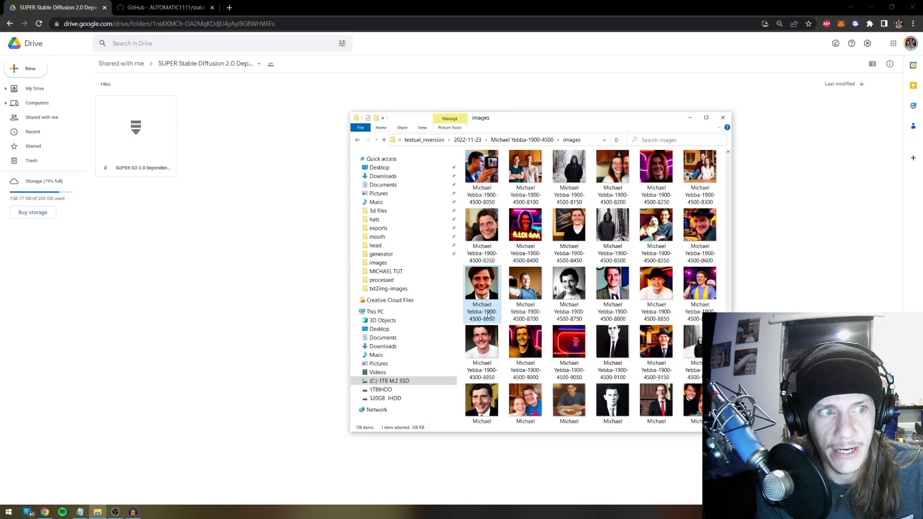
In the run's hypernetworks folder, compare the 8500 and 7500 checkpoints and pick the 7000-step one
{"action": "mouse_move", "coordinate": [491, 316]}
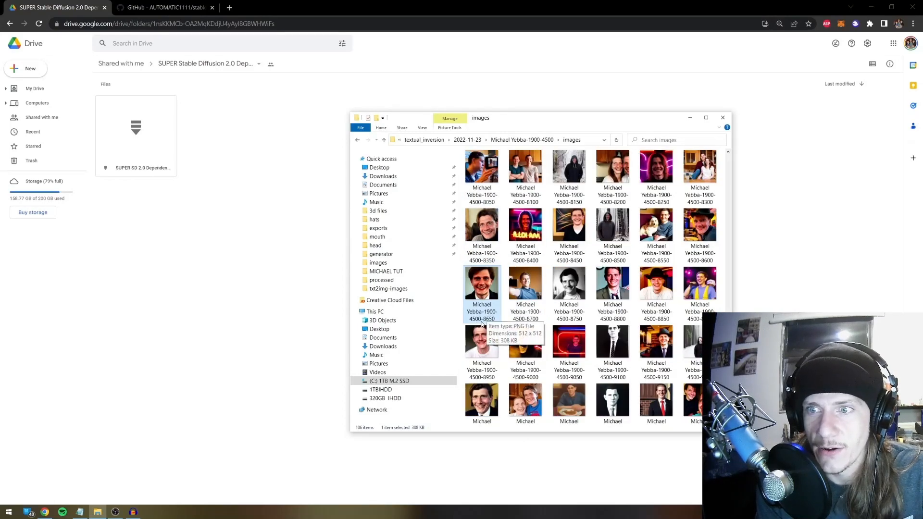
{"action": "left_click", "coordinate": [539, 141]}
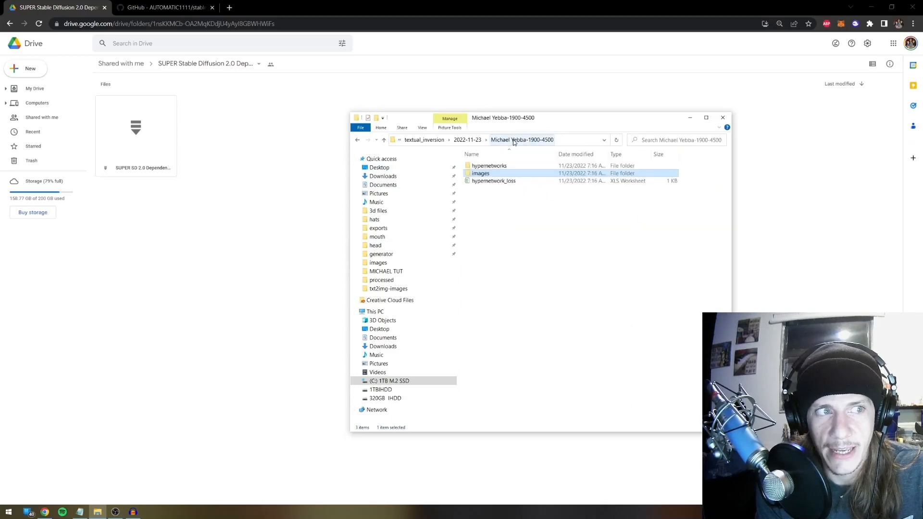
{"action": "double_click", "coordinate": [499, 167]}
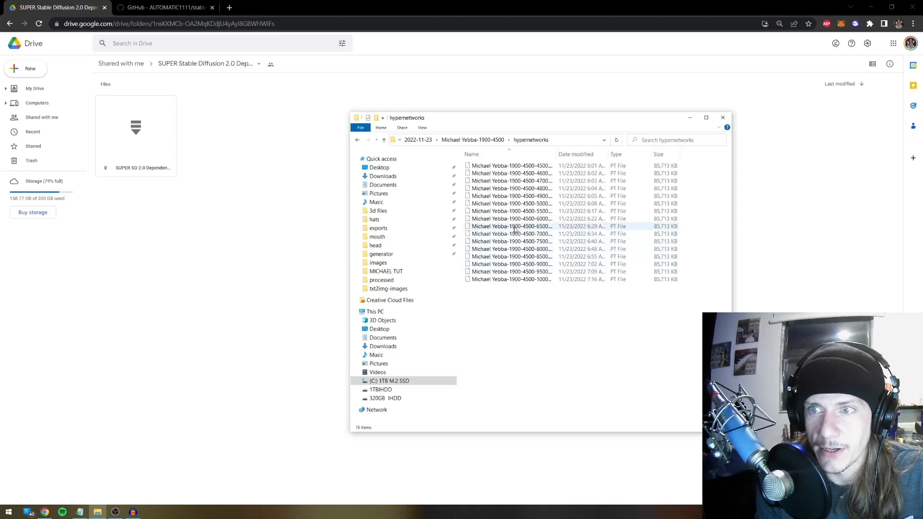
{"action": "left_click", "coordinate": [517, 258]}
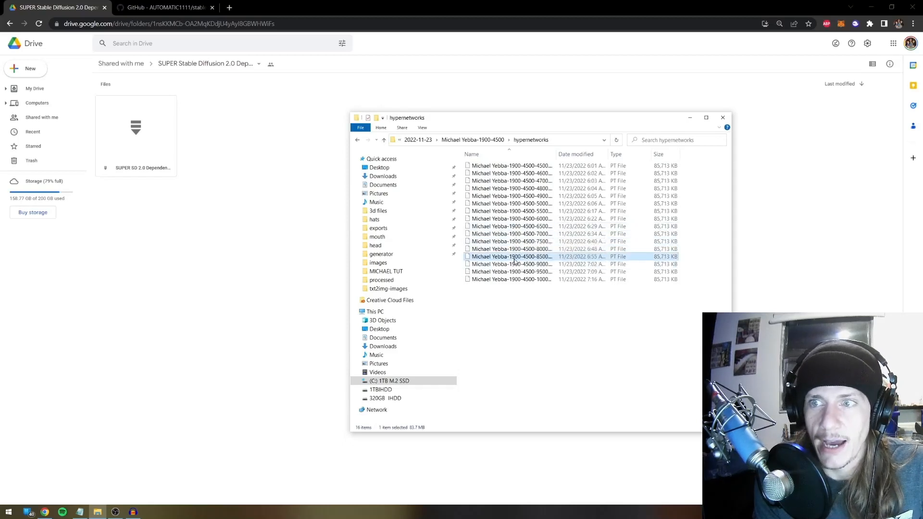
{"action": "left_click", "coordinate": [512, 242]}
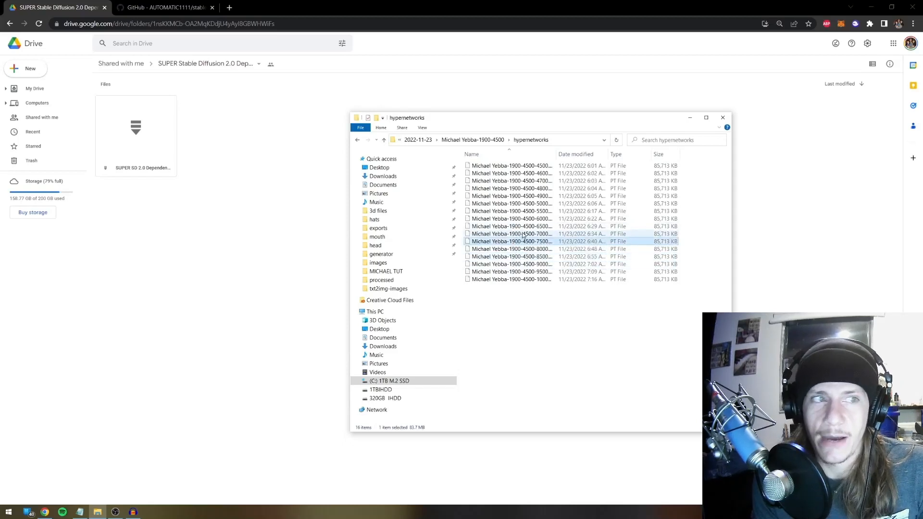
{"action": "left_click", "coordinate": [527, 234]}
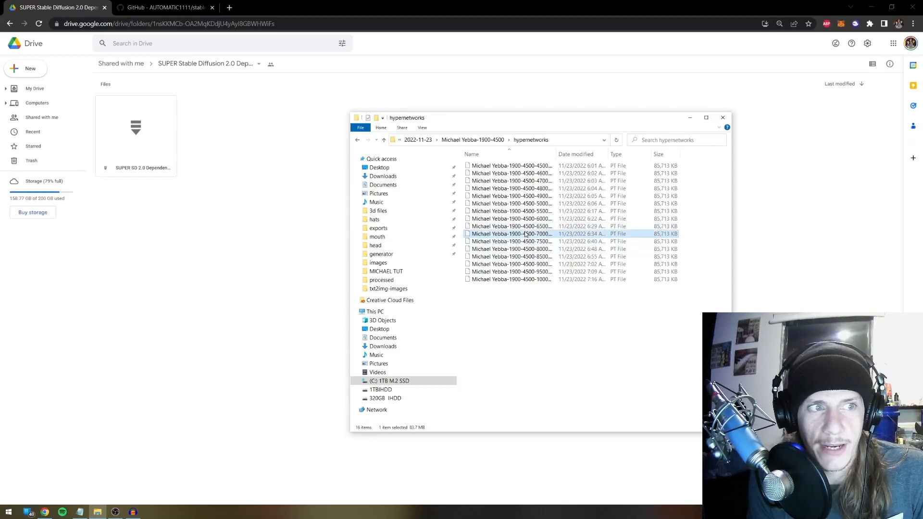
Paste the 7000-step checkpoint into stable-diffusion-webui's models > hypernetworks folder
{"action": "left_click", "coordinate": [474, 140]}
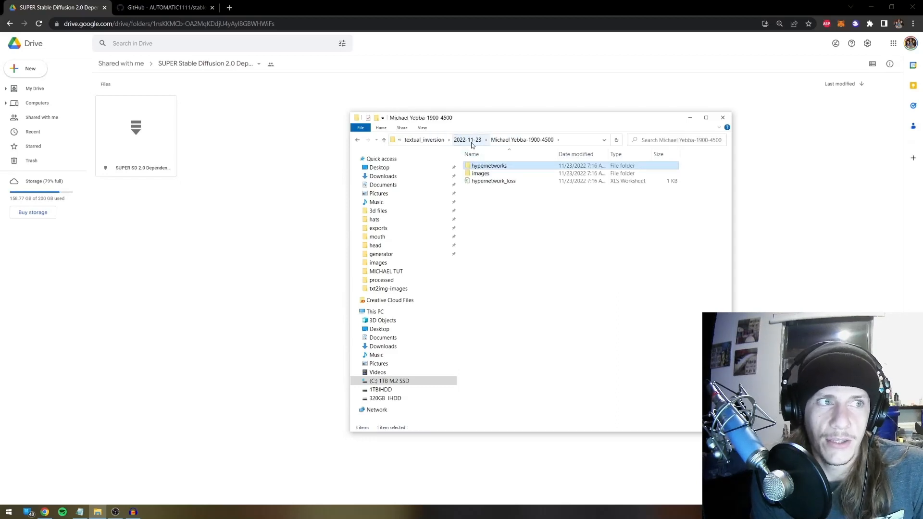
{"action": "left_click", "coordinate": [467, 140]}
{"action": "left_click", "coordinate": [425, 140]}
{"action": "left_click", "coordinate": [469, 140]}
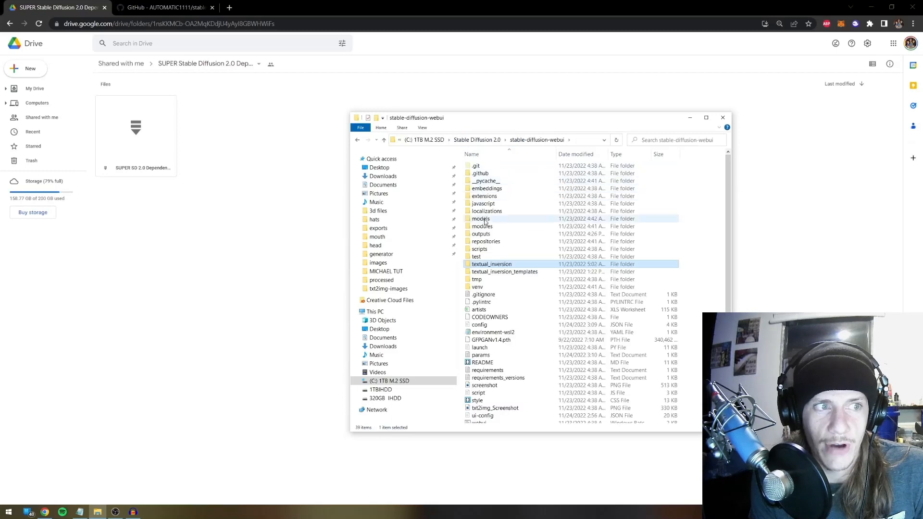
{"action": "double_click", "coordinate": [481, 219]}
{"action": "double_click", "coordinate": [487, 196]}
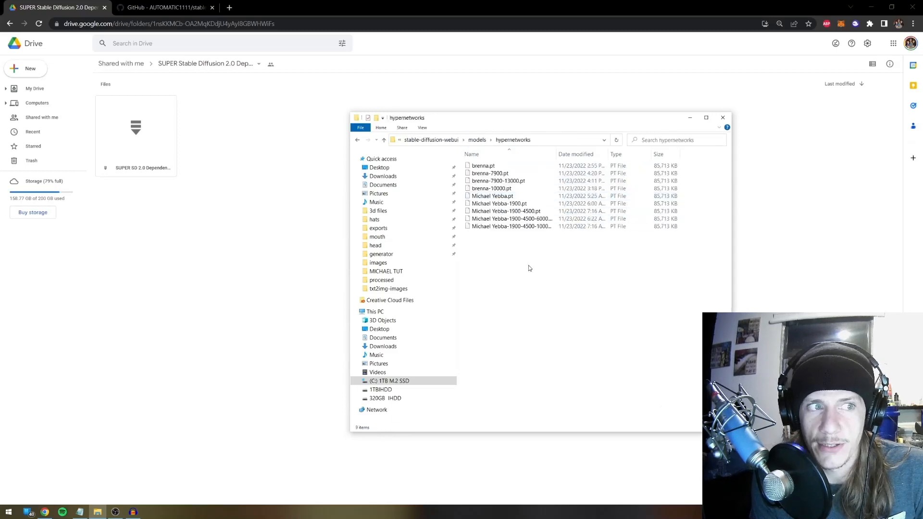
{"action": "key", "text": "ctrl+v"}
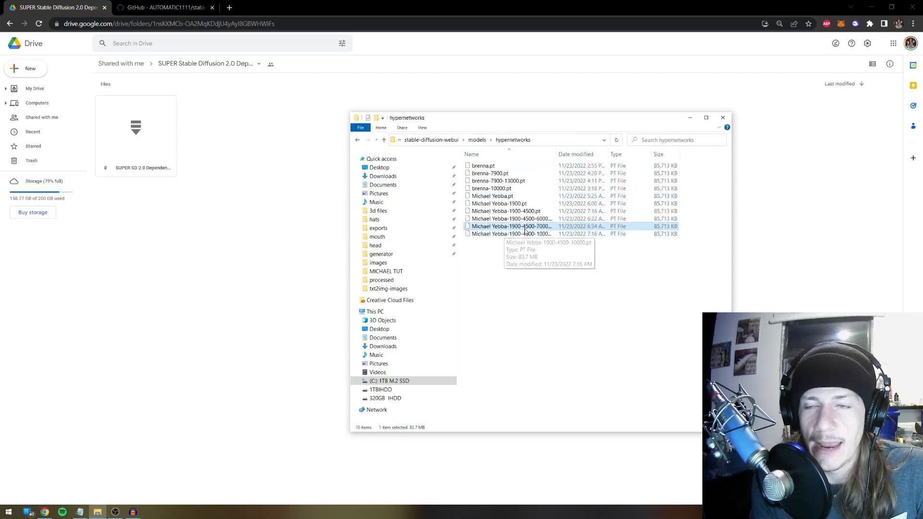
{"action": "left_click", "coordinate": [526, 261]}
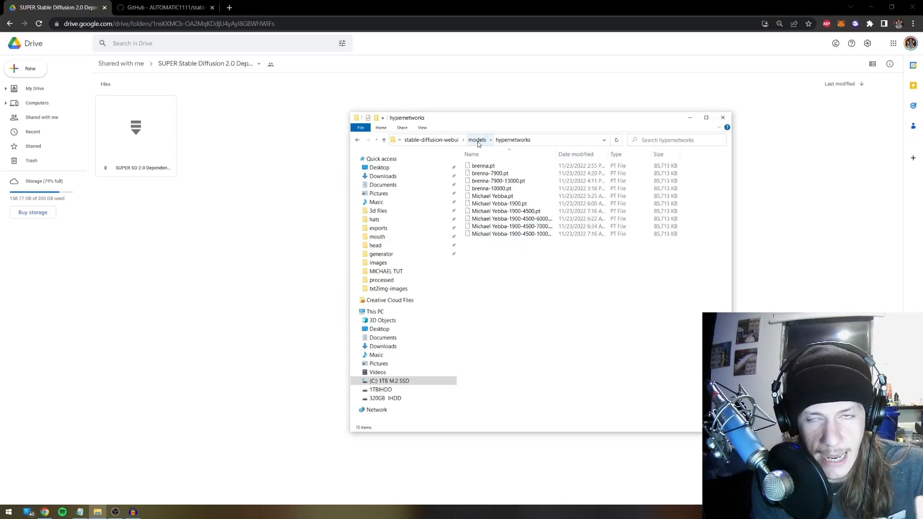
Return to stable-diffusion-webui and select the webui-user launch script
{"action": "left_click", "coordinate": [431, 139]}
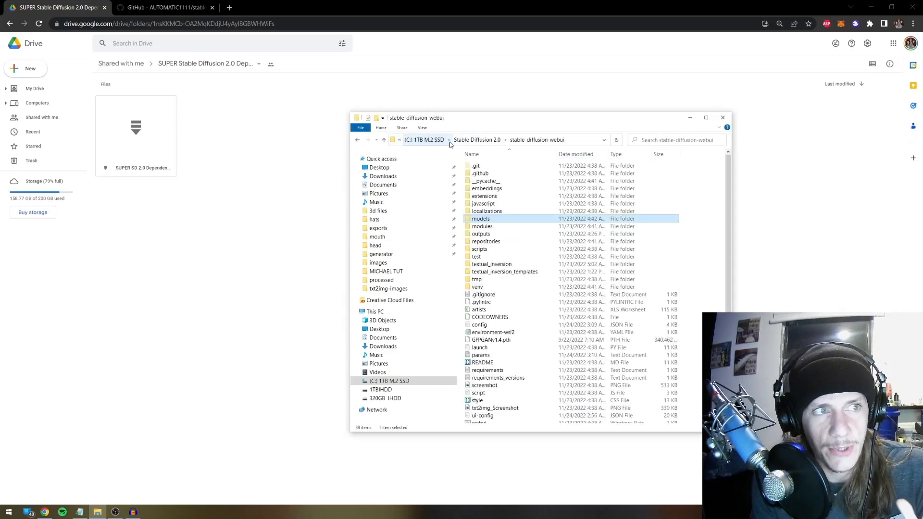
{"action": "scroll", "coordinate": [519, 319], "scroll_direction": "down", "scroll_amount": 2}
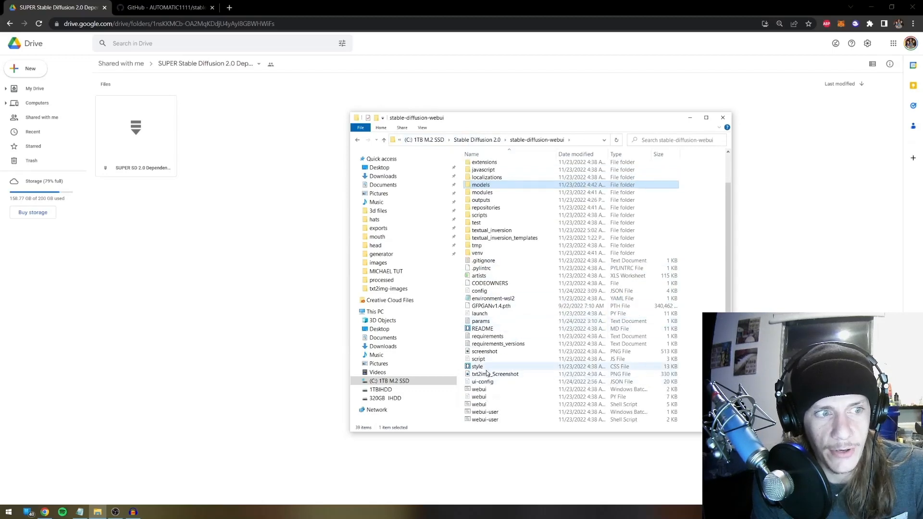
{"action": "left_click", "coordinate": [486, 412]}
Run webui-user.bat and wait until the console reports the web UI running locally
{"action": "double_click", "coordinate": [486, 413]}
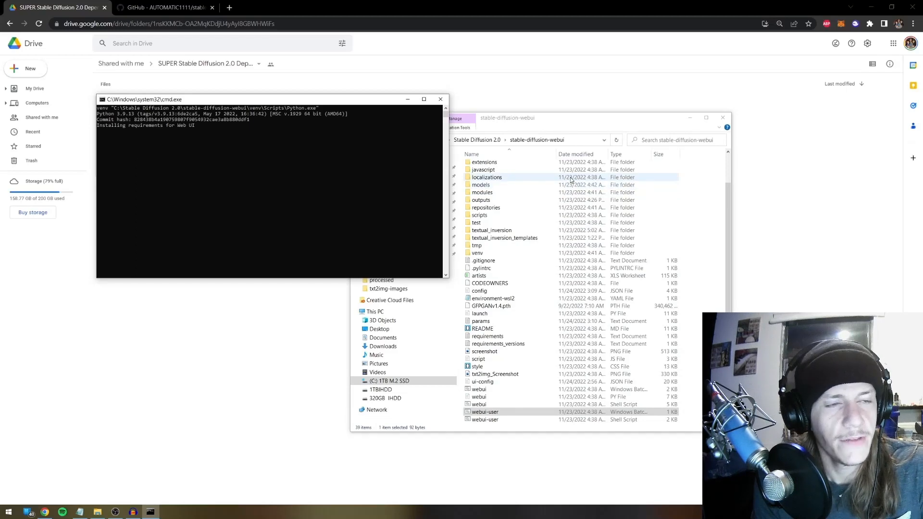
{"action": "left_click", "coordinate": [477, 140]}
{"action": "left_click", "coordinate": [452, 140]}
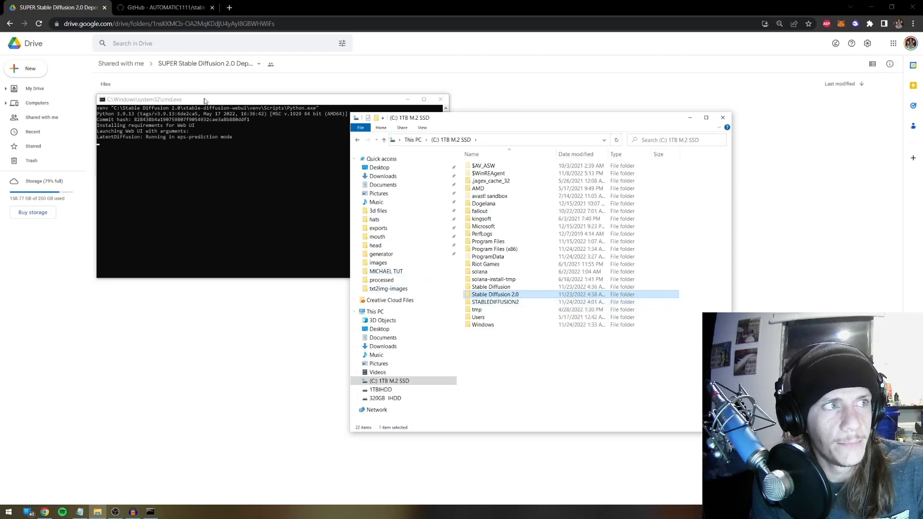
{"action": "left_click_drag", "start_coordinate": [204, 100], "coordinate": [481, 187]}
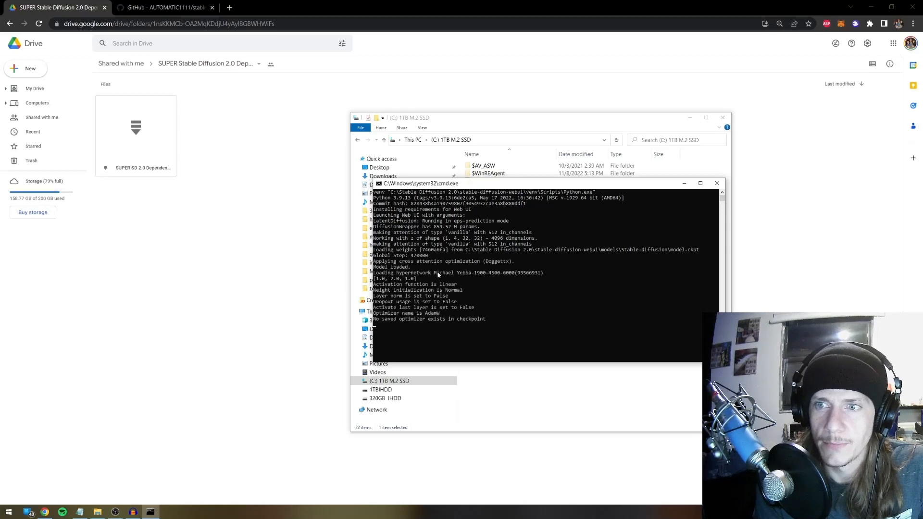
{"action": "scroll", "coordinate": [466, 336], "scroll_direction": "down", "scroll_amount": 2}
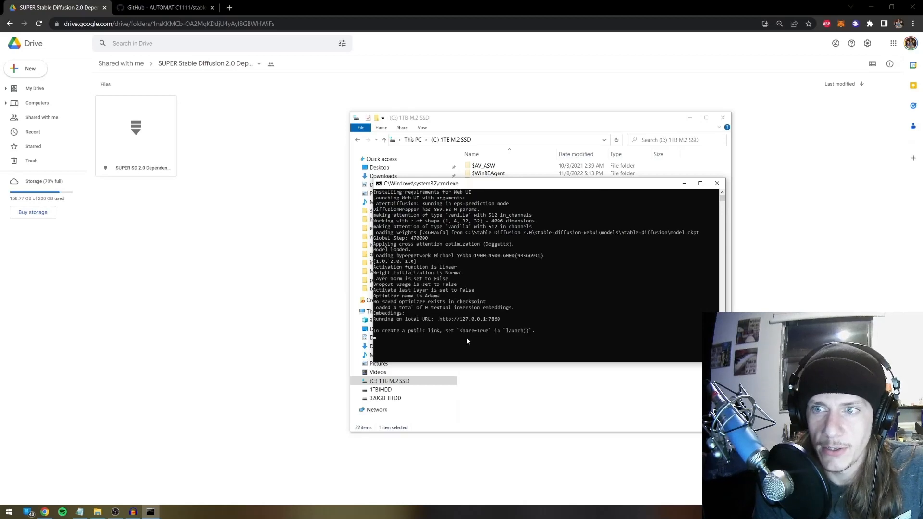
{"action": "left_click", "coordinate": [183, 28]}
Load 127.0.0.1:7860 in the browser, then type and delete a test 'hello' prompt
{"action": "type", "text": "127.0.0.1:7860"}
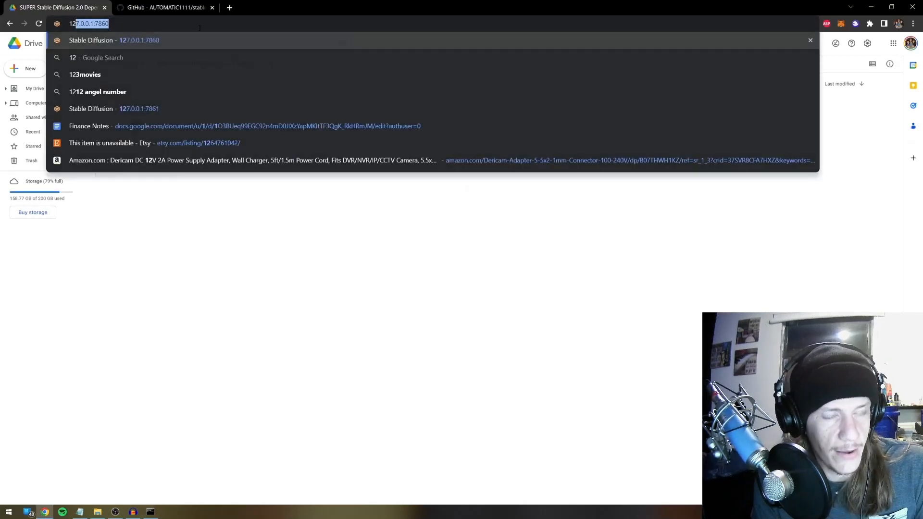
{"action": "left_click", "coordinate": [162, 38]}
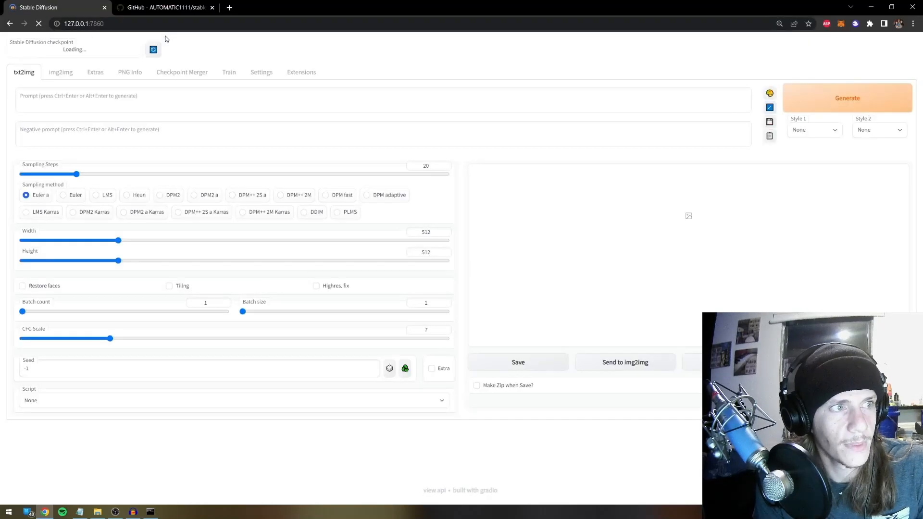
{"action": "left_click", "coordinate": [203, 99]}
{"action": "type", "text": "hello mak"}
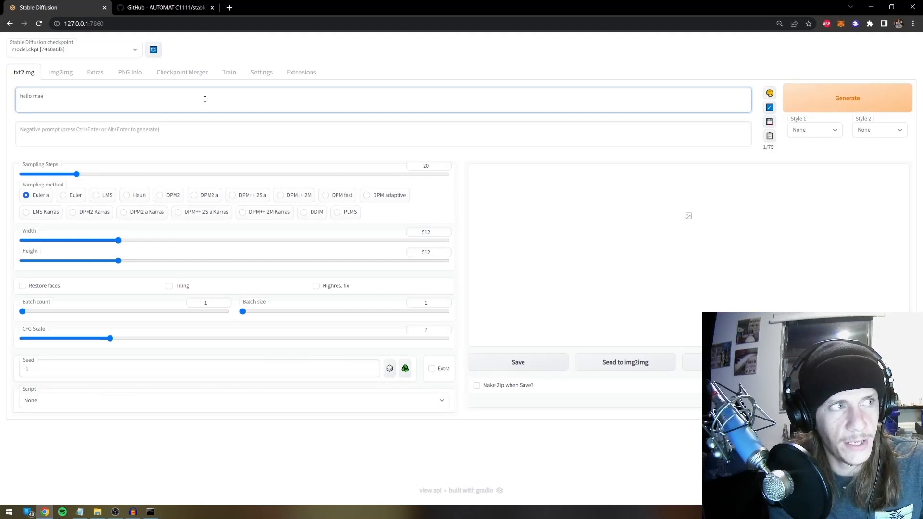
{"action": "key", "text": "ctrl+a"}
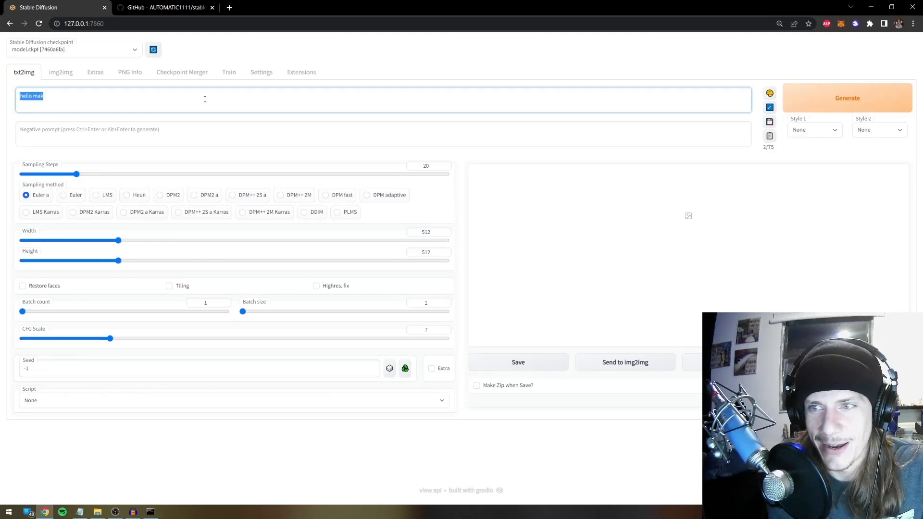
{"action": "key", "text": "BackSpace"}
Type the prompt 'digital art of my hypernetwork', then clear it entirely
{"action": "type", "text": "digital art of m"}
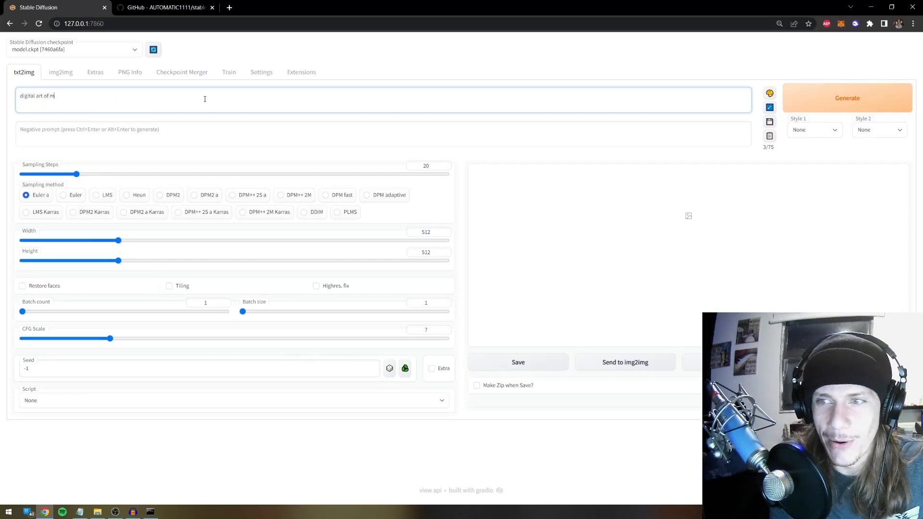
{"action": "type", "text": "y hyperbetwo"}
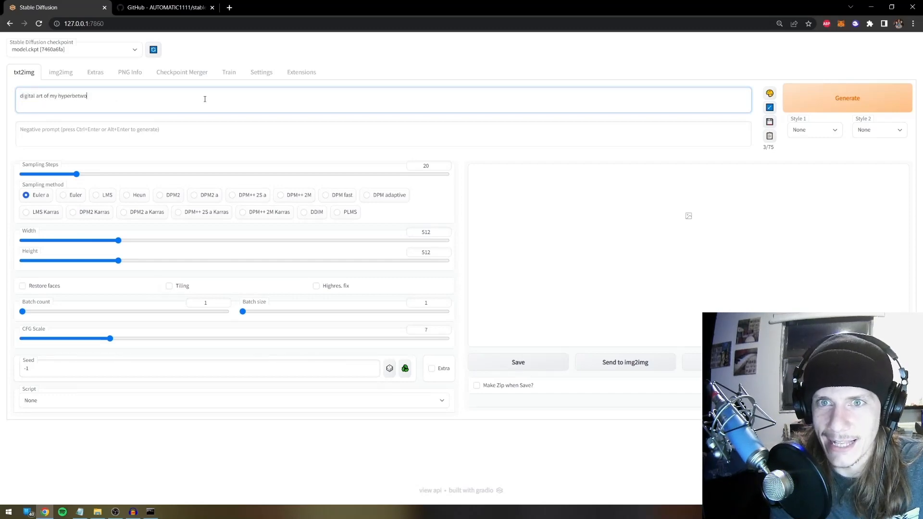
{"action": "key", "text": "BackSpace"}
{"action": "type", "text": "network"}
{"action": "key", "text": "ctrl+a"}
{"action": "key", "text": "BackSpace"}
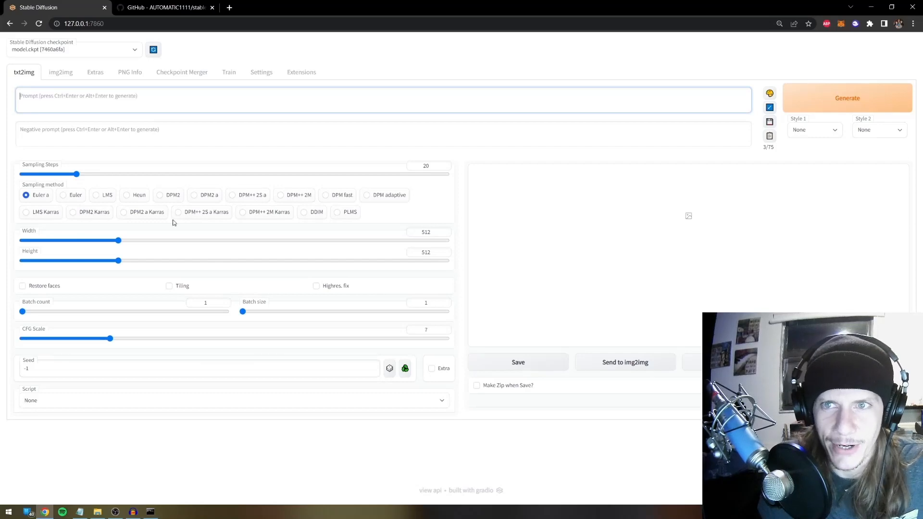
{"action": "left_click", "coordinate": [256, 76]}
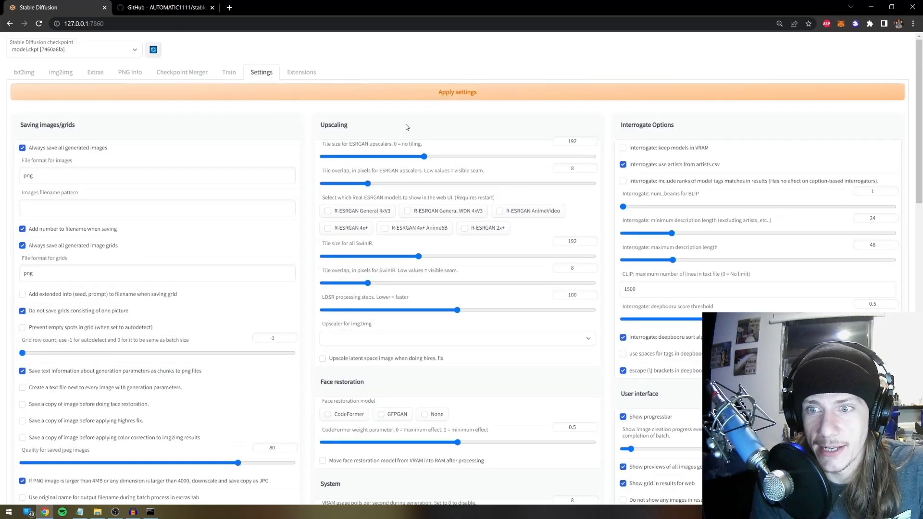
{"action": "scroll", "coordinate": [465, 188], "scroll_direction": "down", "scroll_amount": 15}
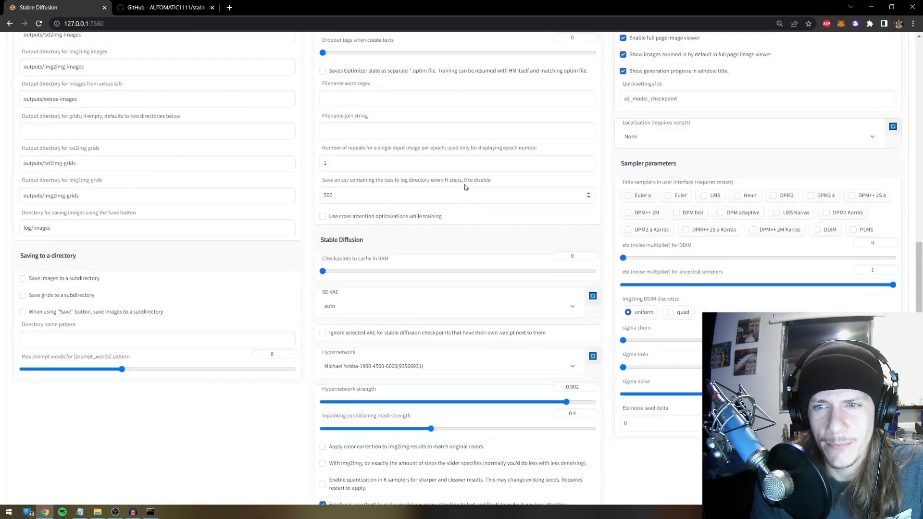
{"action": "scroll", "coordinate": [465, 187], "scroll_direction": "down", "scroll_amount": 1}
{"action": "left_click_drag", "start_coordinate": [384, 192], "coordinate": [324, 195]}
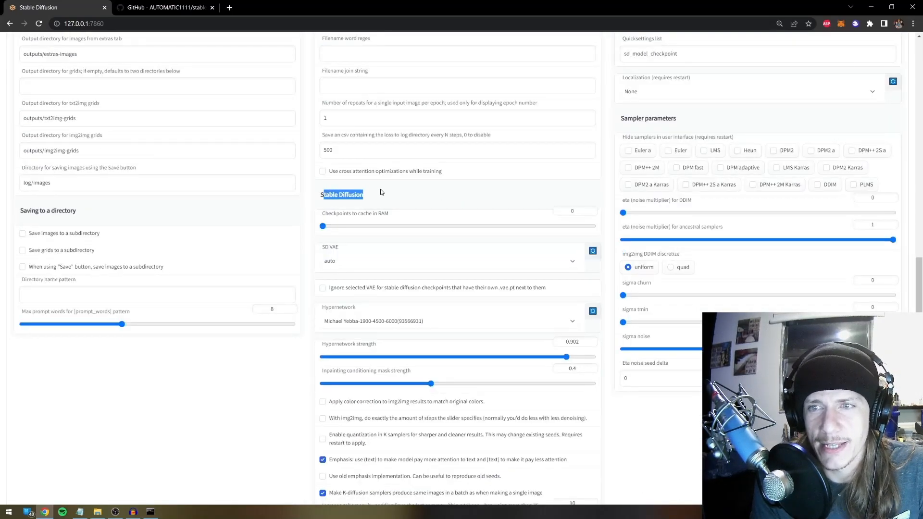
{"action": "left_click", "coordinate": [381, 192]}
{"action": "scroll", "coordinate": [383, 197], "scroll_direction": "down", "scroll_amount": 2}
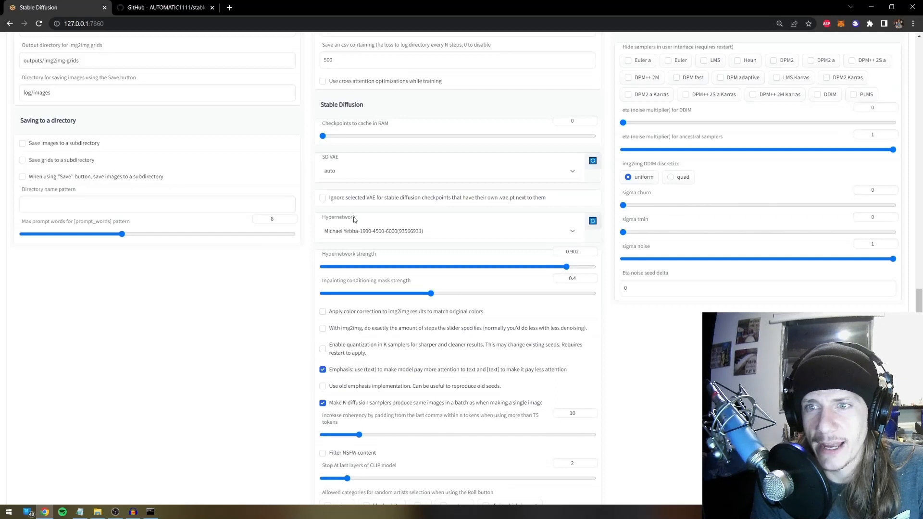
{"action": "left_click", "coordinate": [373, 230]}
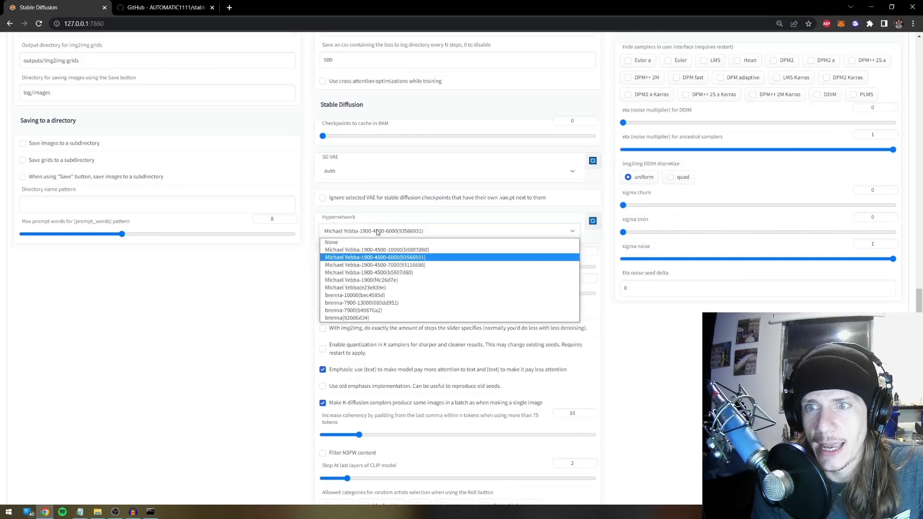
{"action": "left_click", "coordinate": [391, 265]}
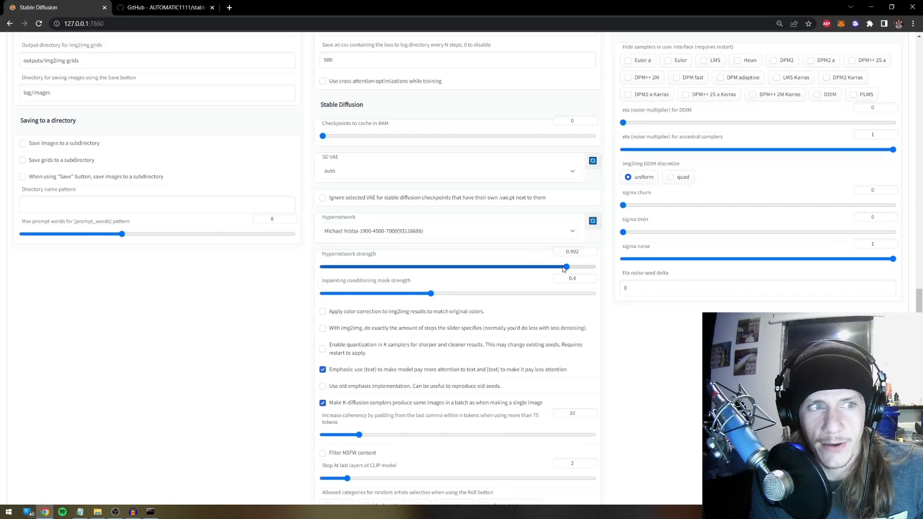
Adjust the Hypernetwork strength slider to about 0.848
{"action": "left_click_drag", "start_coordinate": [564, 269], "coordinate": [320, 264]}
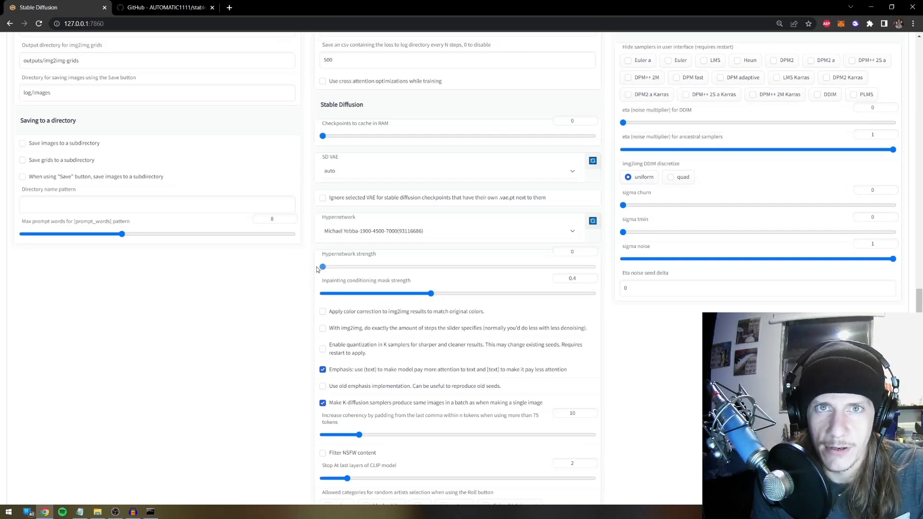
{"action": "left_click_drag", "start_coordinate": [321, 268], "coordinate": [458, 268]}
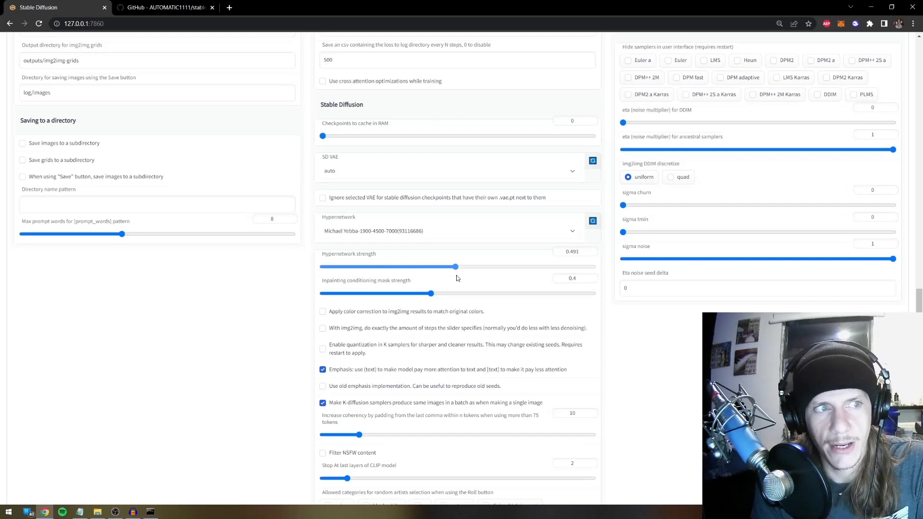
{"action": "left_click_drag", "start_coordinate": [458, 268], "coordinate": [597, 270]}
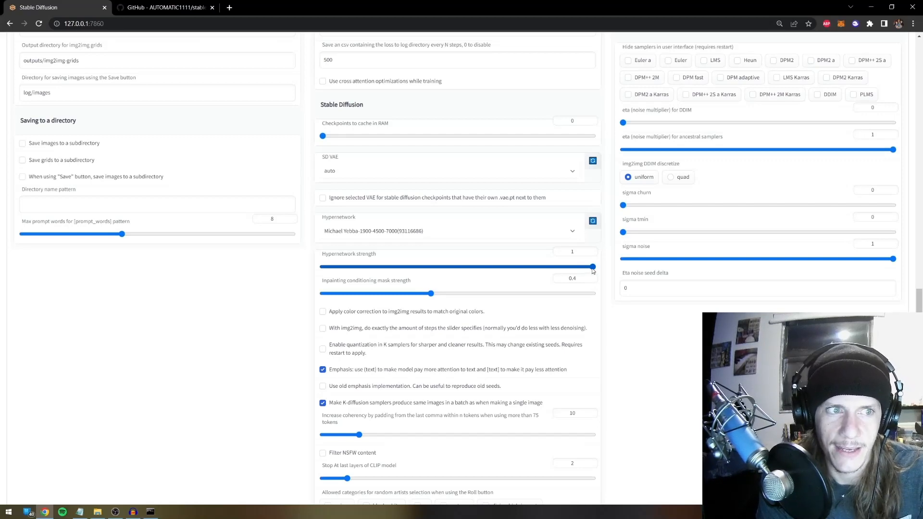
{"action": "left_click_drag", "start_coordinate": [591, 272], "coordinate": [552, 269]}
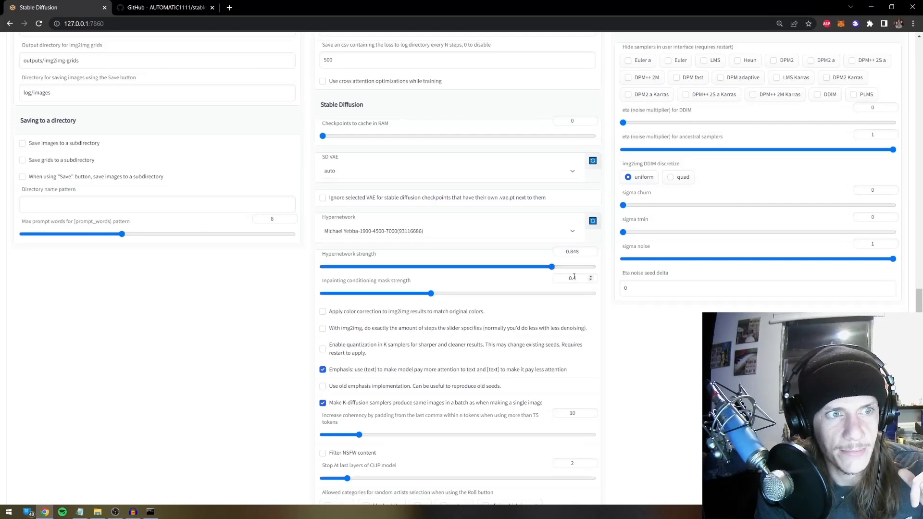
Keep the same hypernetwork selected, apply the settings, and return to txt2img
{"action": "scroll", "coordinate": [533, 268], "scroll_direction": "up", "scroll_amount": 2}
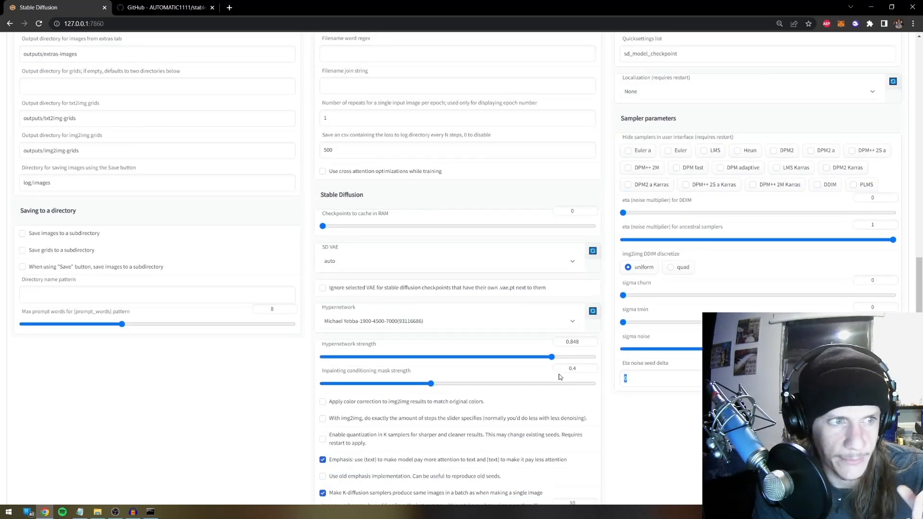
{"action": "scroll", "coordinate": [560, 377], "scroll_direction": "down", "scroll_amount": 1}
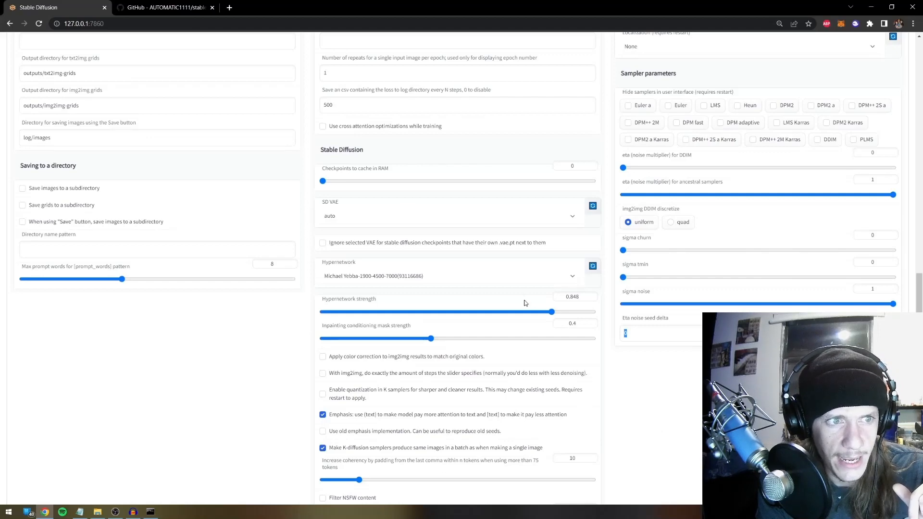
{"action": "left_click", "coordinate": [511, 275]}
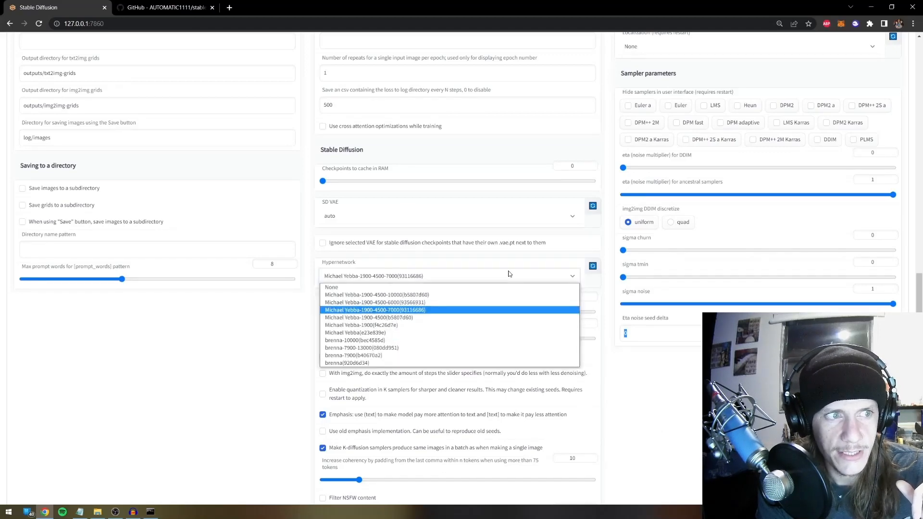
{"action": "left_click", "coordinate": [420, 315]}
{"action": "scroll", "coordinate": [672, 249], "scroll_direction": "up", "scroll_amount": 15}
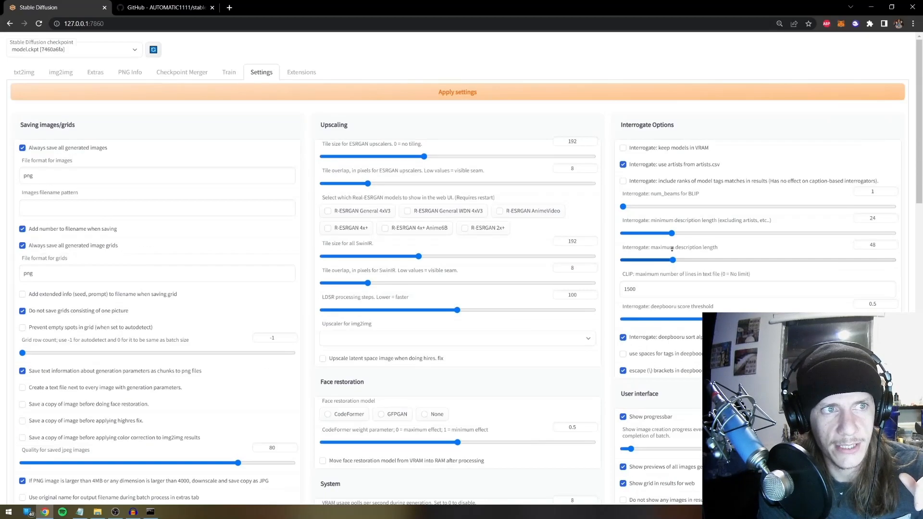
{"action": "left_click", "coordinate": [483, 92]}
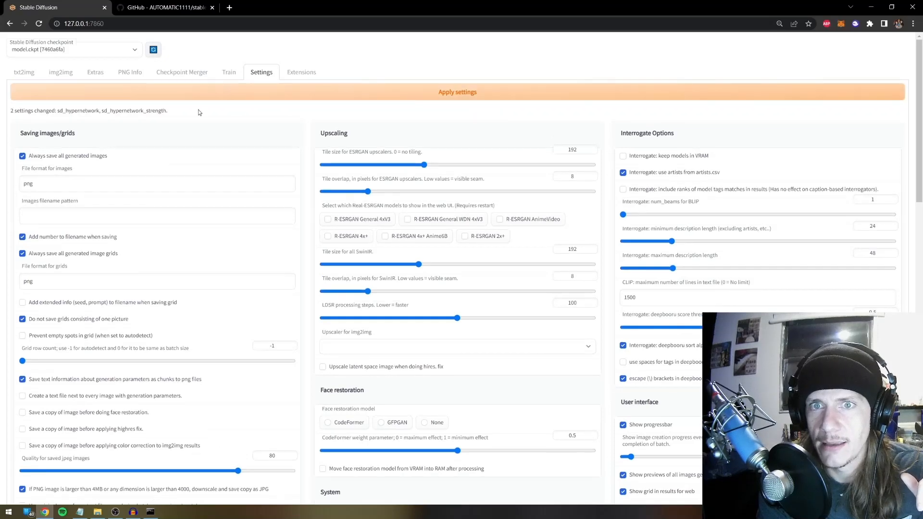
{"action": "left_click_drag", "start_coordinate": [9, 111], "coordinate": [95, 111]}
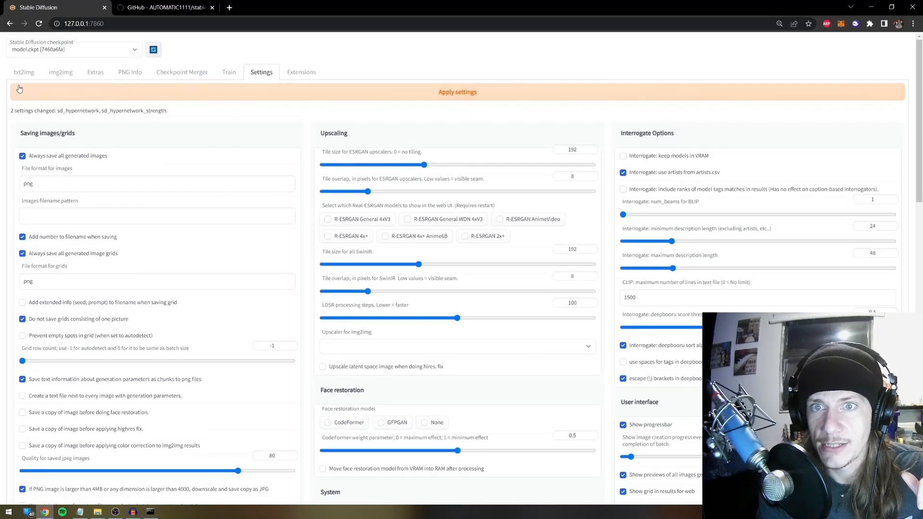
{"action": "left_click", "coordinate": [23, 73]}
Browse in File Explorer to the stable-diffusion-webui processed training images folder
{"action": "left_click", "coordinate": [110, 108]}
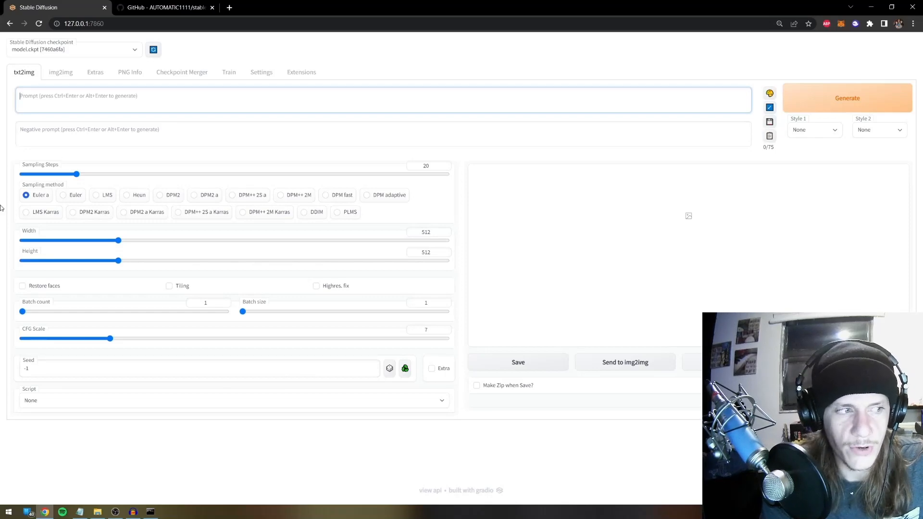
{"action": "left_click", "coordinate": [98, 512]}
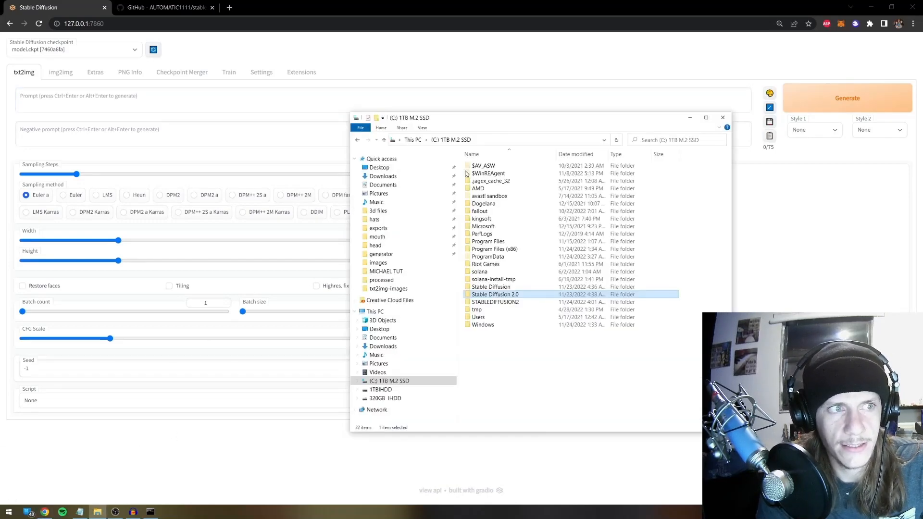
{"action": "double_click", "coordinate": [497, 295]}
{"action": "double_click", "coordinate": [490, 167]}
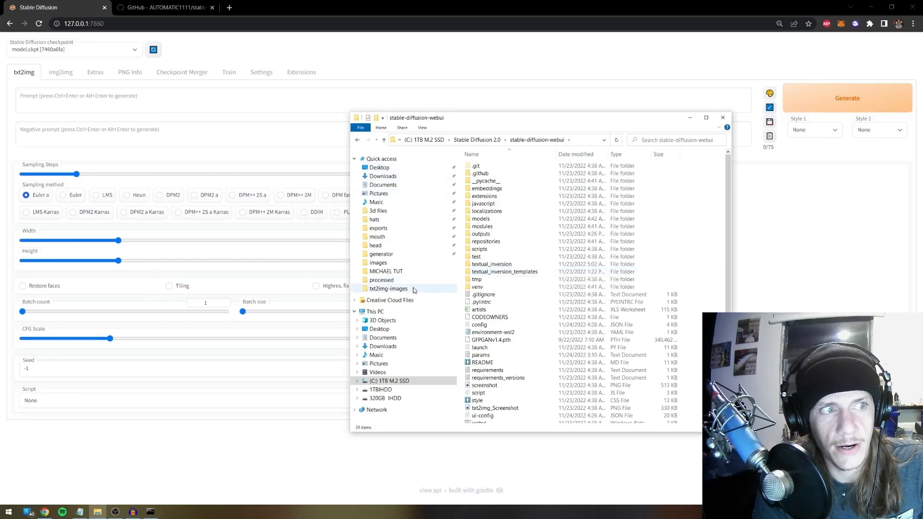
{"action": "left_click", "coordinate": [382, 280]}
Open caption 00000-0-1, replace 'a man' with a person's name, then close without saving
{"action": "double_click", "coordinate": [513, 172]}
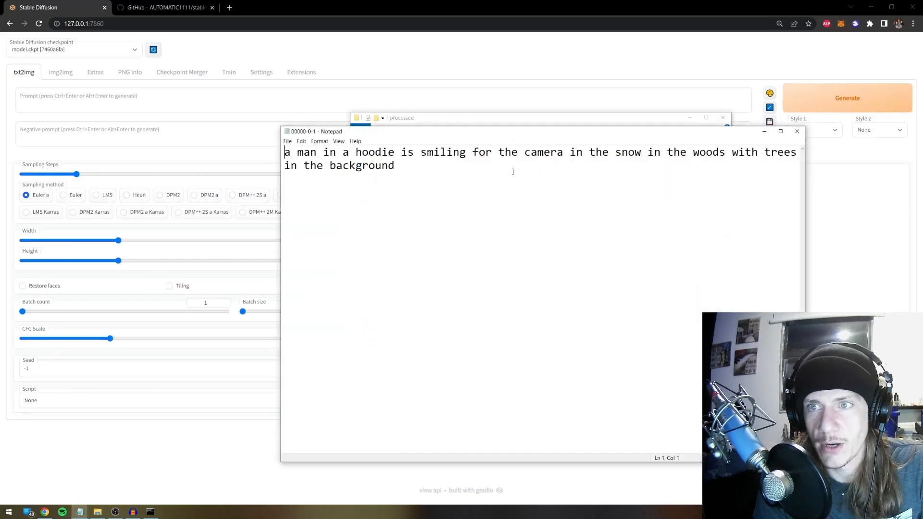
{"action": "left_click_drag", "start_coordinate": [451, 142], "coordinate": [271, 240]}
{"action": "left_click_drag", "start_coordinate": [150, 258], "coordinate": [188, 259]}
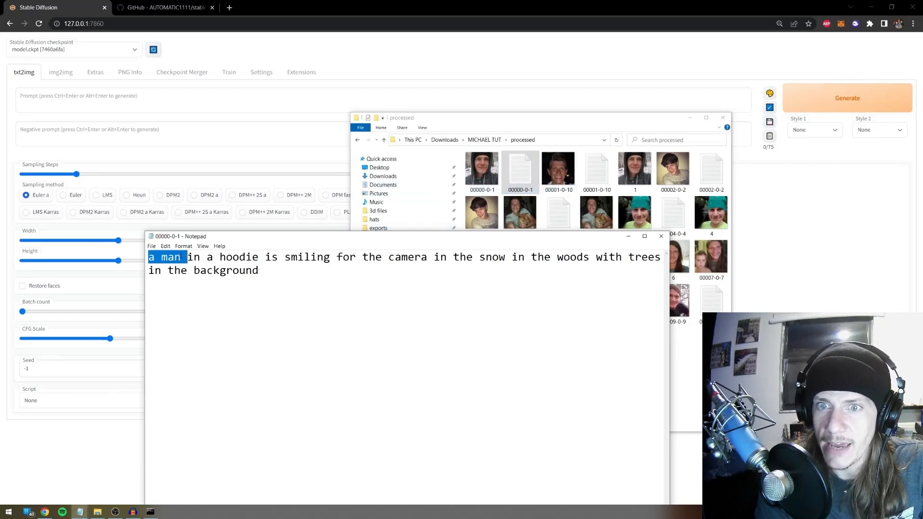
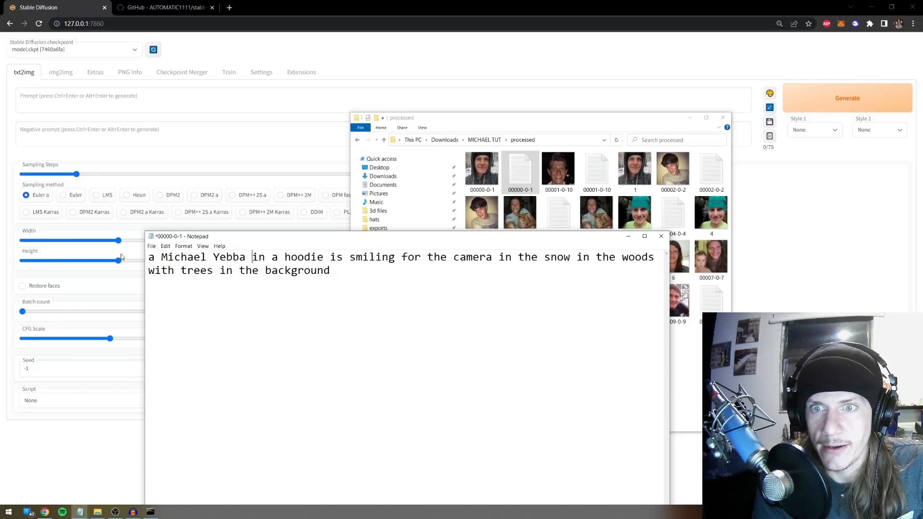
{"action": "left_click_drag", "start_coordinate": [356, 275], "coordinate": [113, 236]}
{"action": "left_click", "coordinate": [286, 270]}
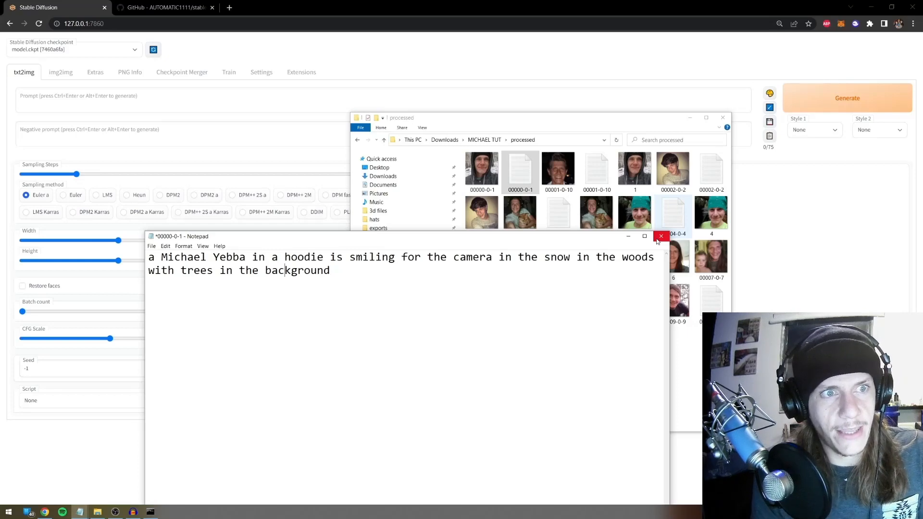
{"action": "left_click", "coordinate": [659, 238]}
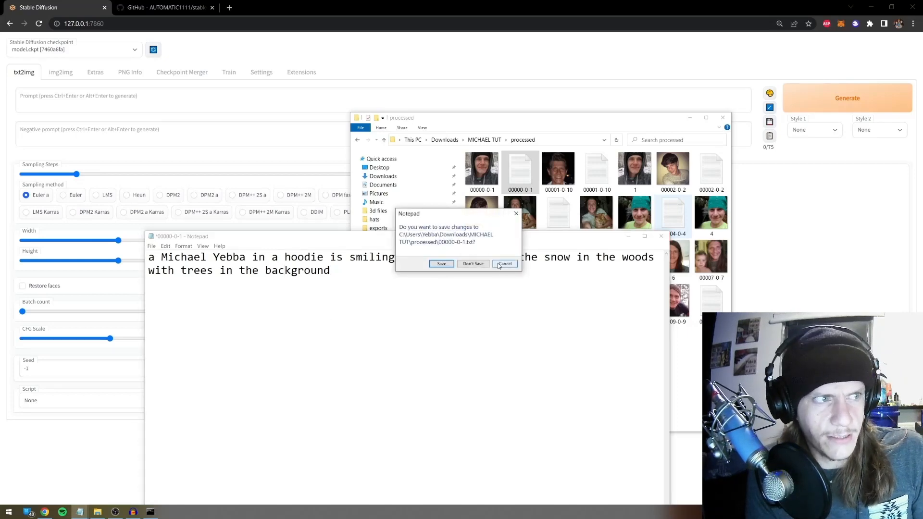
{"action": "left_click", "coordinate": [473, 264]}
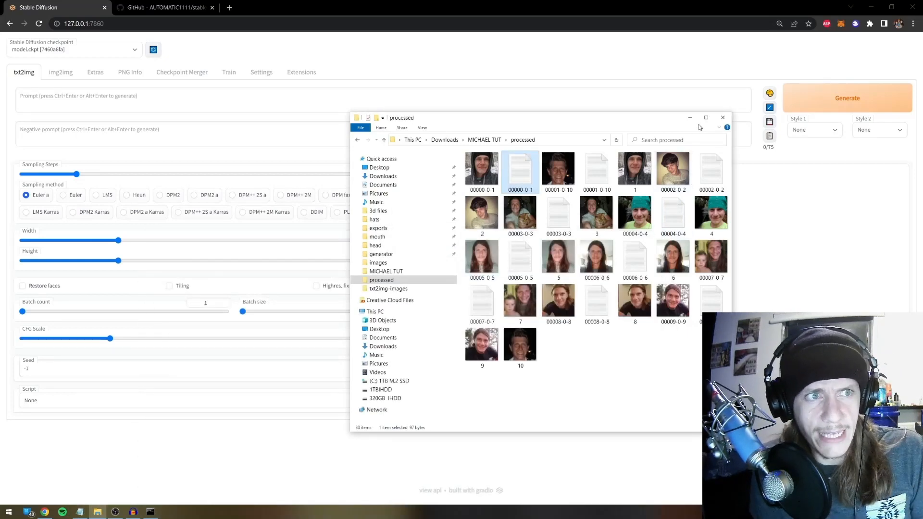
Read the captions 00001-0-10 and 00004-0-4 in Notepad
{"action": "double_click", "coordinate": [602, 178]}
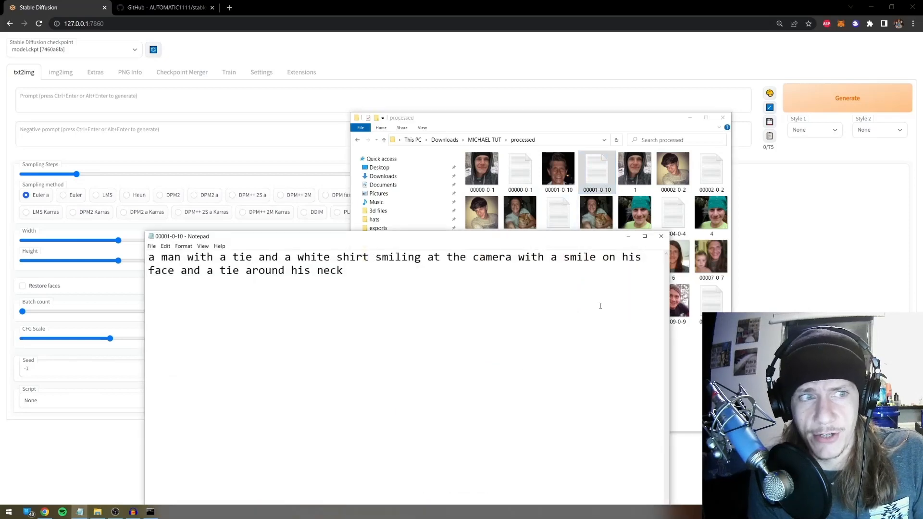
{"action": "left_click", "coordinate": [662, 236]}
{"action": "double_click", "coordinate": [673, 214]}
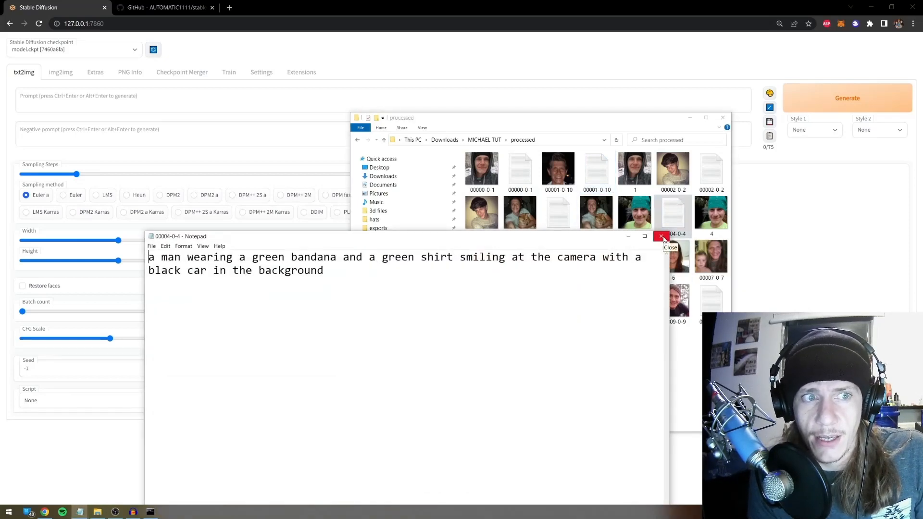
{"action": "left_click", "coordinate": [662, 236]}
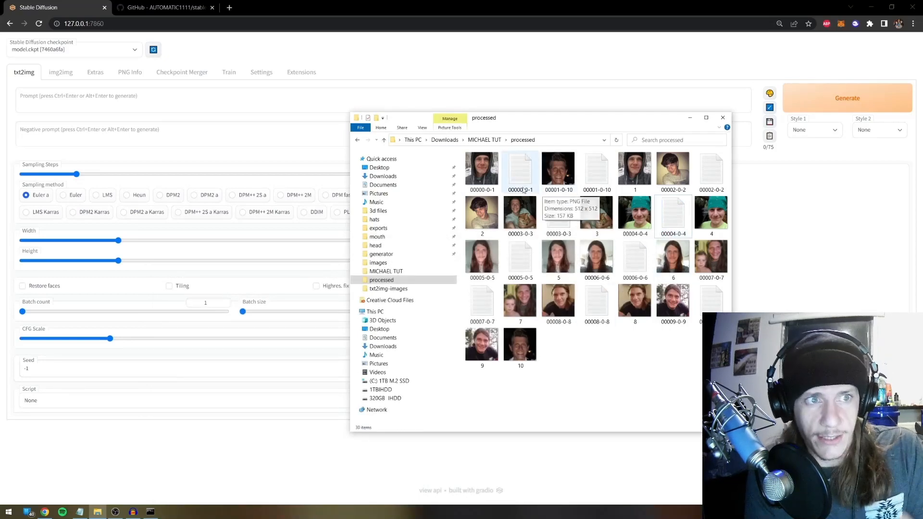
Generate three txt2img portraits from the prompt 'a man'
{"action": "left_click", "coordinate": [83, 96]}
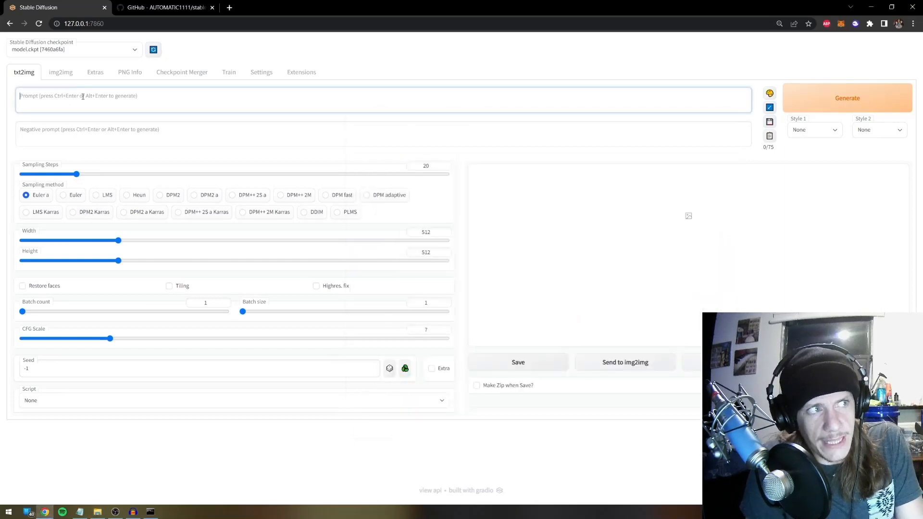
{"action": "type", "text": "ma"}
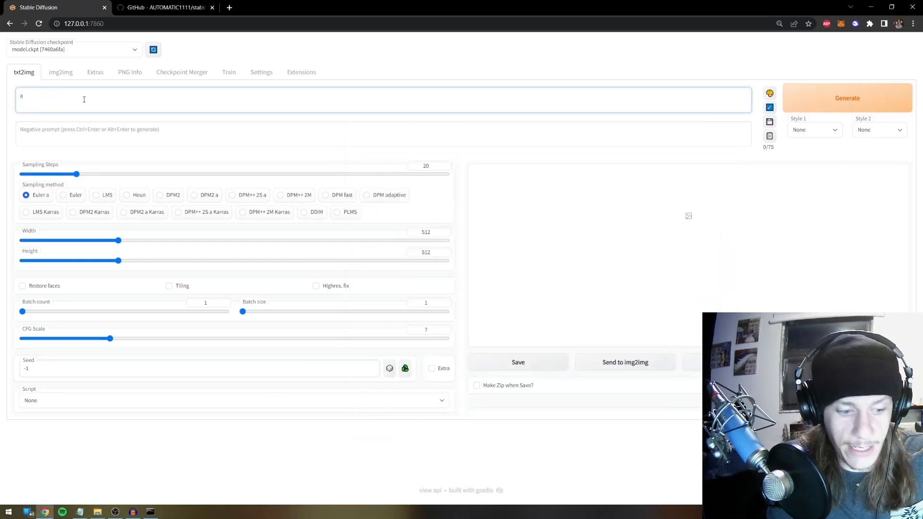
{"action": "type", "text": "n"}
{"action": "key", "text": "ctrl+Return"}
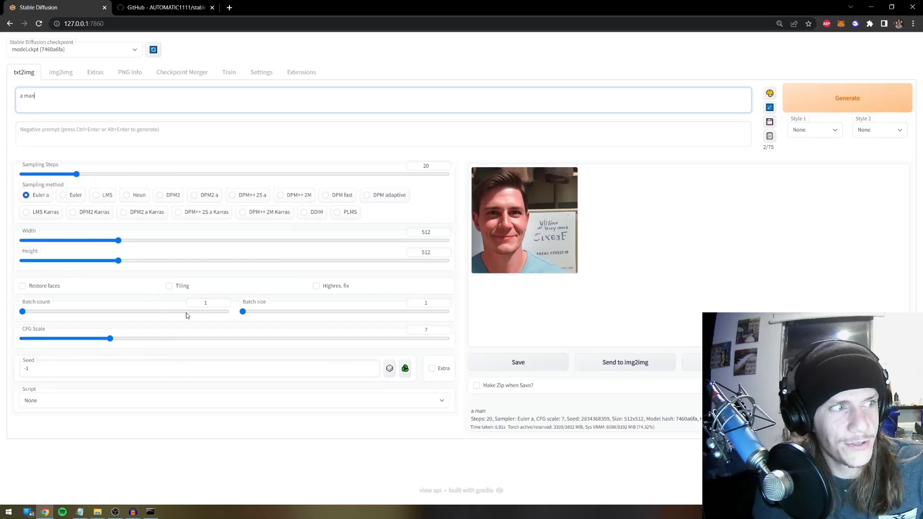
{"action": "left_click", "coordinate": [796, 104]}
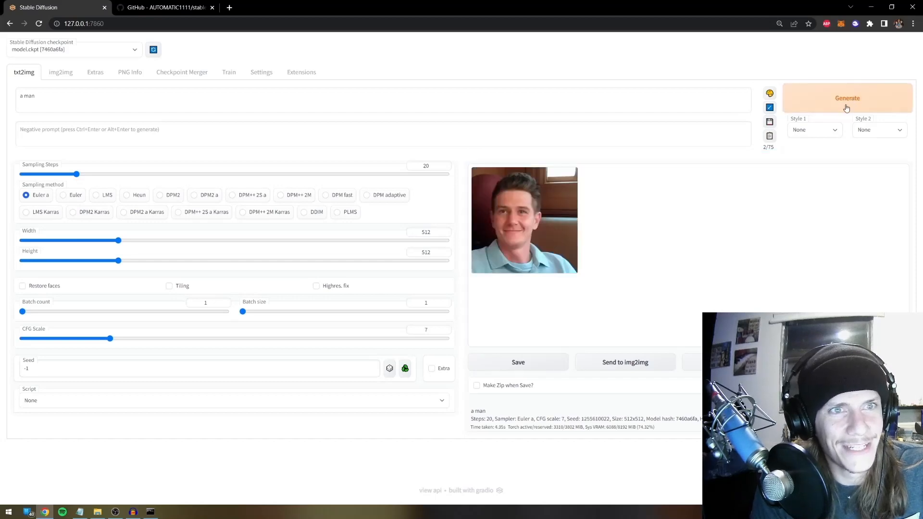
{"action": "left_click", "coordinate": [848, 104]}
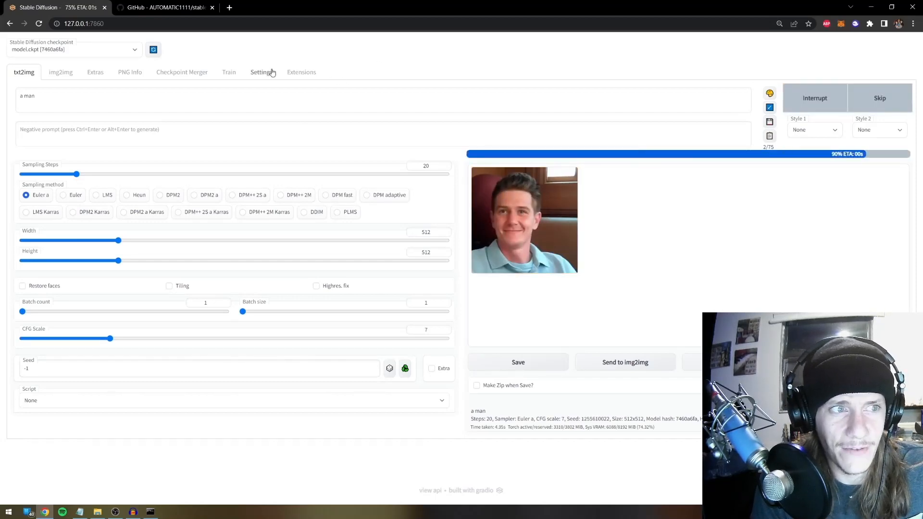
Switch to the 1900-4500 hypernetwork at strength 0.949, apply, and return to txt2img
{"action": "left_click", "coordinate": [272, 72]}
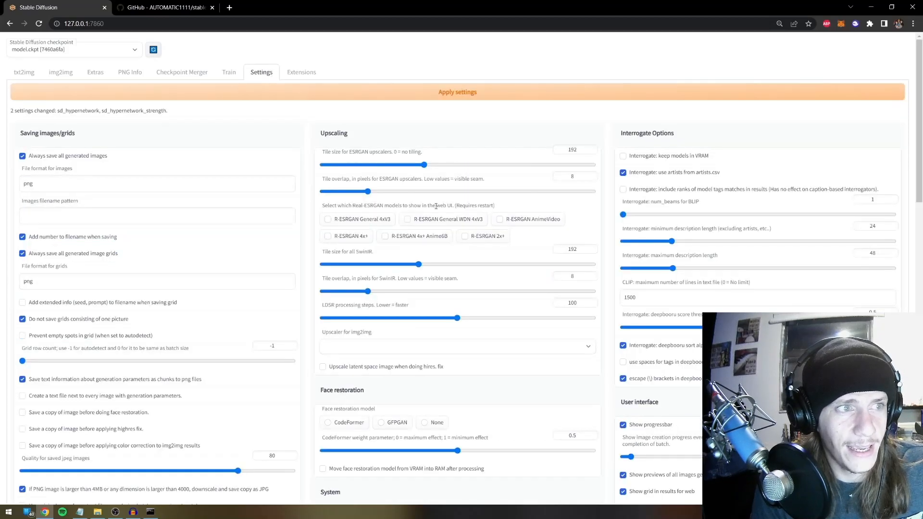
{"action": "scroll", "coordinate": [576, 238], "scroll_direction": "down", "scroll_amount": 15}
{"action": "left_click_drag", "start_coordinate": [572, 230], "coordinate": [579, 233]}
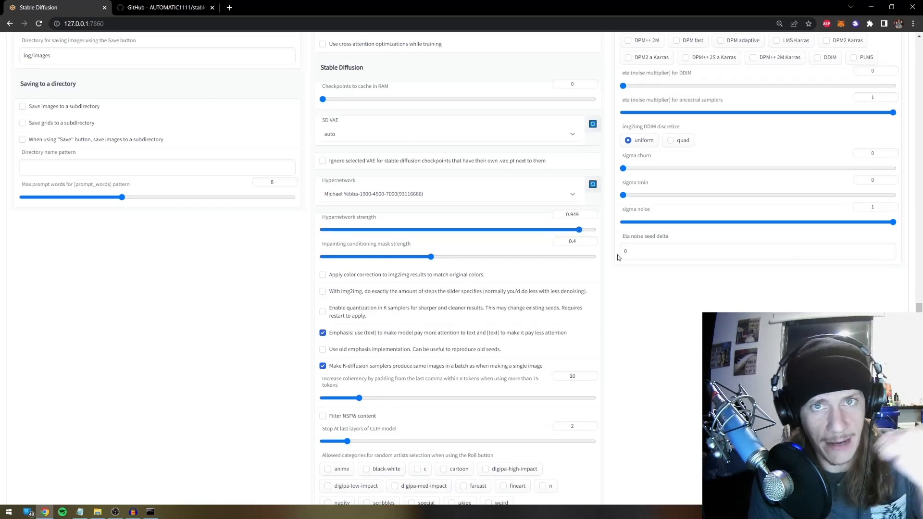
{"action": "left_click", "coordinate": [452, 193]}
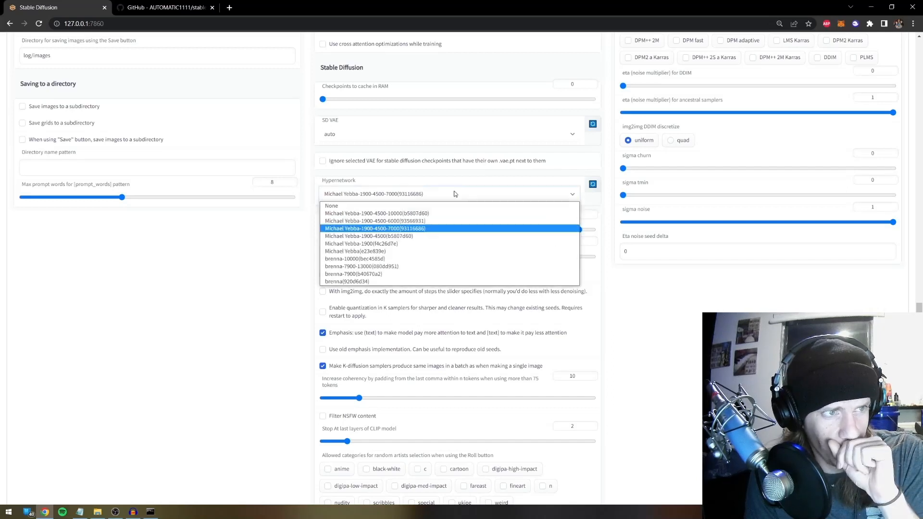
{"action": "left_click", "coordinate": [406, 238]}
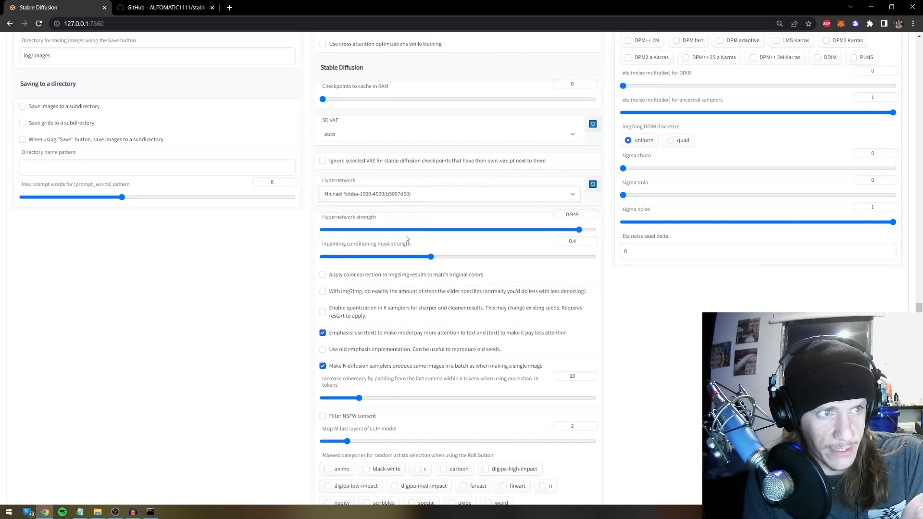
{"action": "middle_click", "coordinate": [597, 302]}
{"action": "scroll", "coordinate": [542, 178], "scroll_direction": "down", "scroll_amount": 10}
{"action": "scroll", "coordinate": [561, 235], "scroll_direction": "up", "scroll_amount": 10}
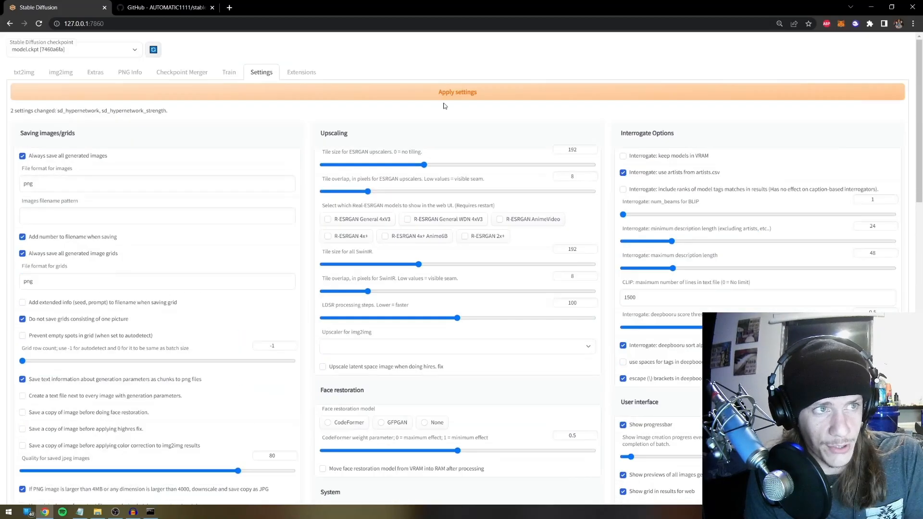
{"action": "left_click", "coordinate": [426, 91]}
{"action": "left_click", "coordinate": [24, 73]}
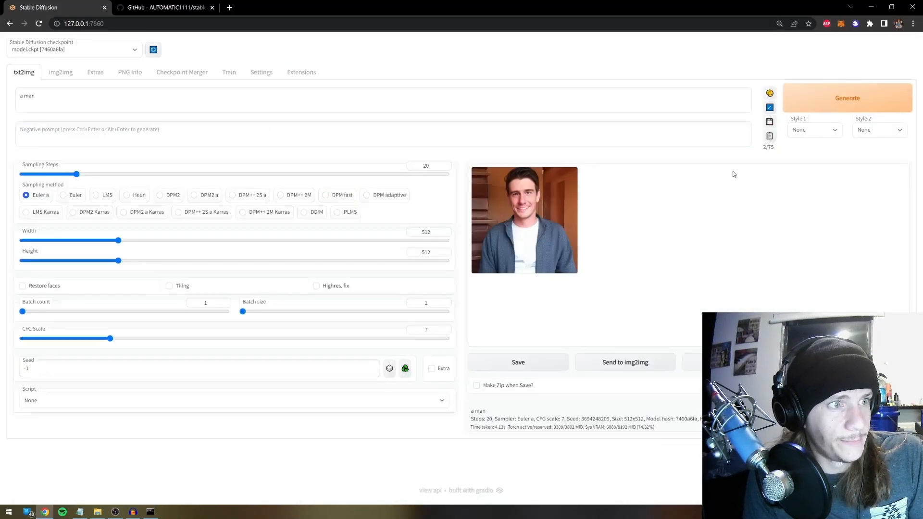
Generate several 'a man' portraits with the 4500-step hypernetwork, enlarging one result
{"action": "key", "text": "ctrl+Return"}
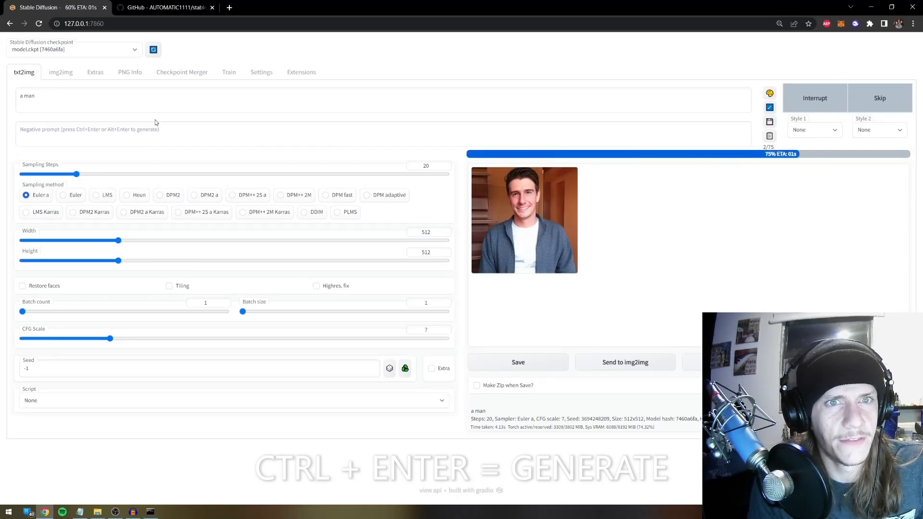
{"action": "left_click", "coordinate": [854, 99]}
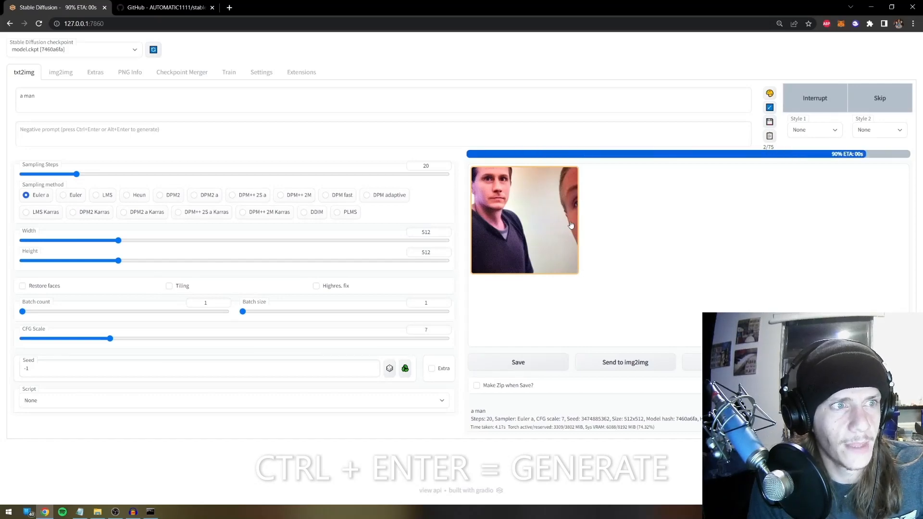
{"action": "left_click", "coordinate": [867, 98]}
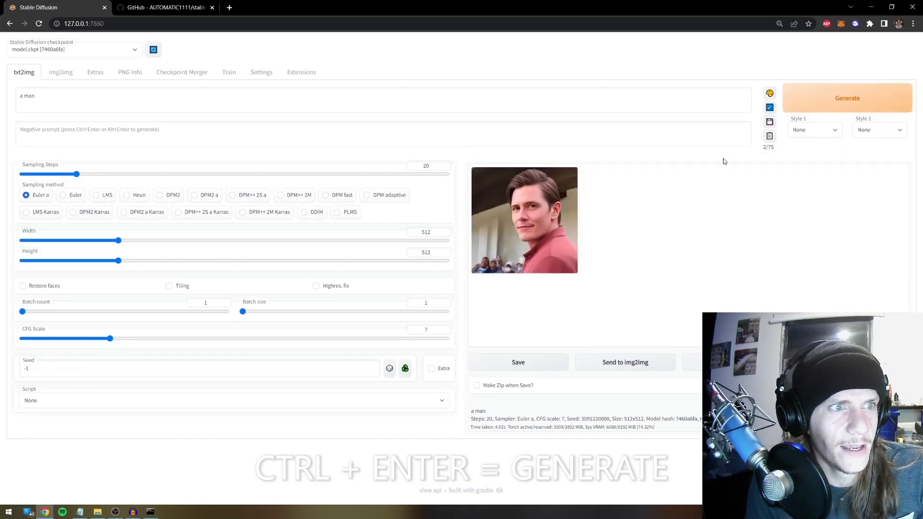
{"action": "left_click", "coordinate": [798, 107]}
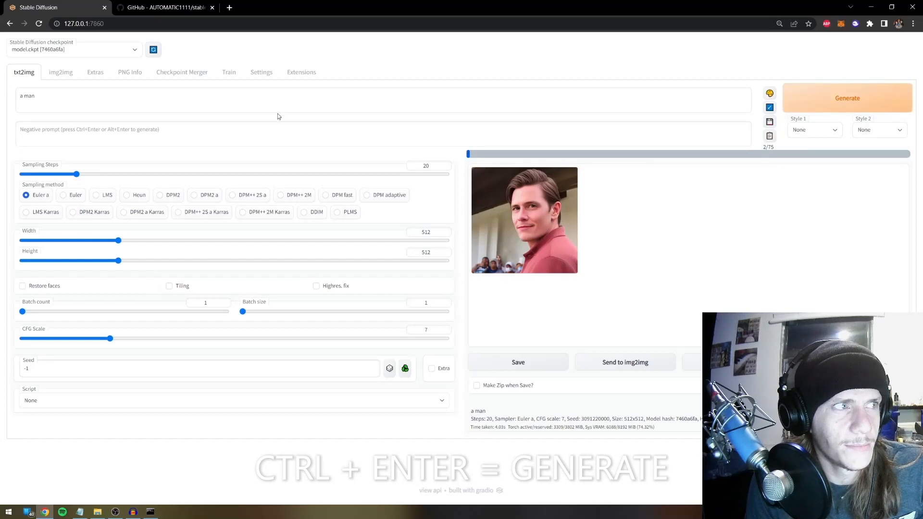
{"action": "left_click", "coordinate": [103, 97]}
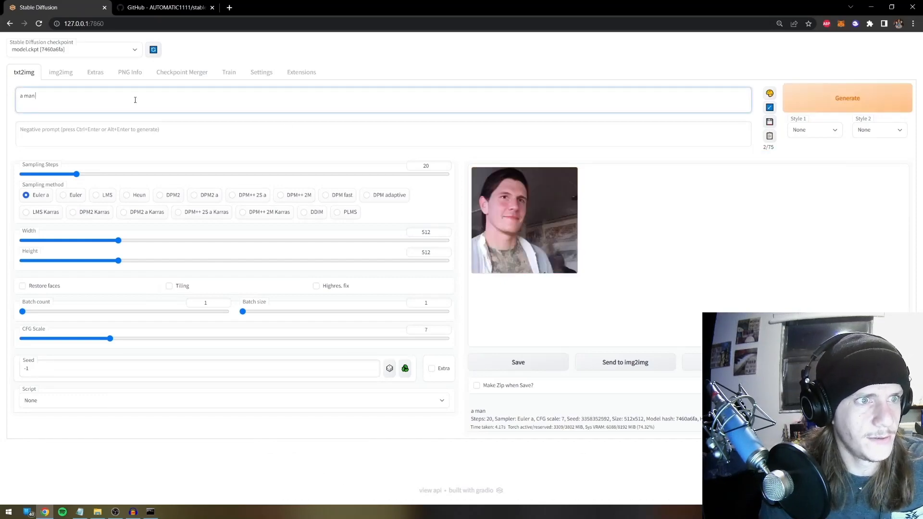
{"action": "left_click", "coordinate": [530, 232]}
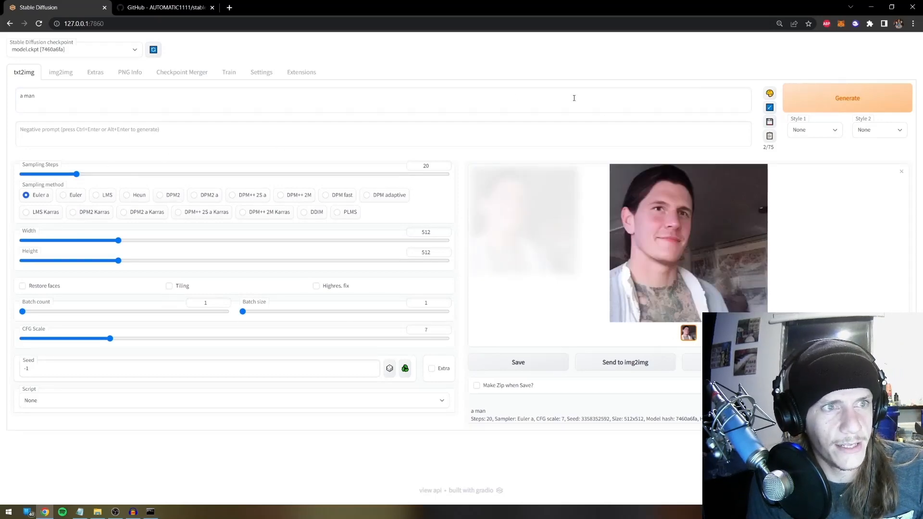
{"action": "left_click", "coordinate": [844, 106]}
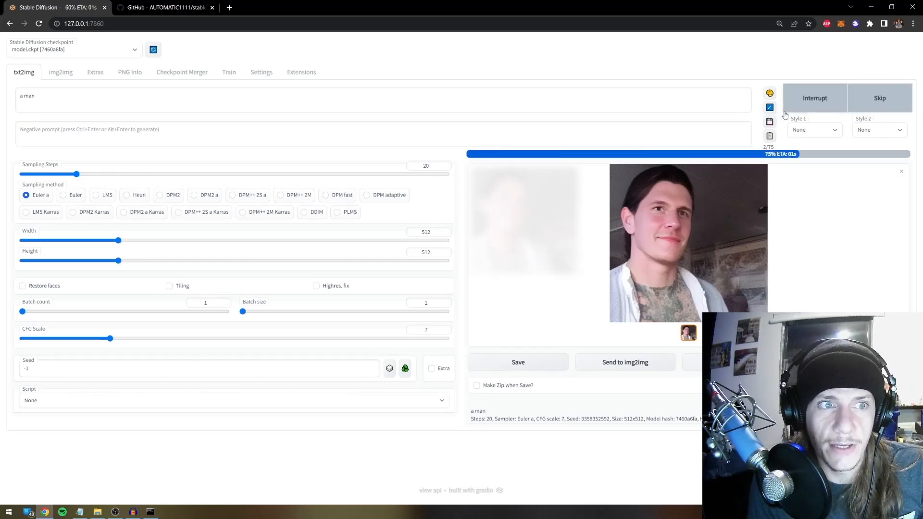
{"action": "left_click", "coordinate": [828, 107]}
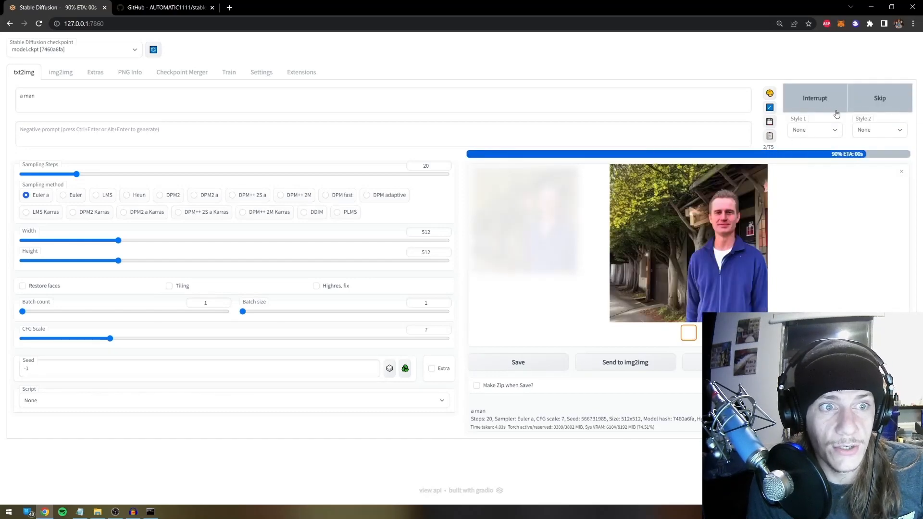
{"action": "key", "text": "ctrl+Return"}
{"action": "left_click", "coordinate": [261, 72]}
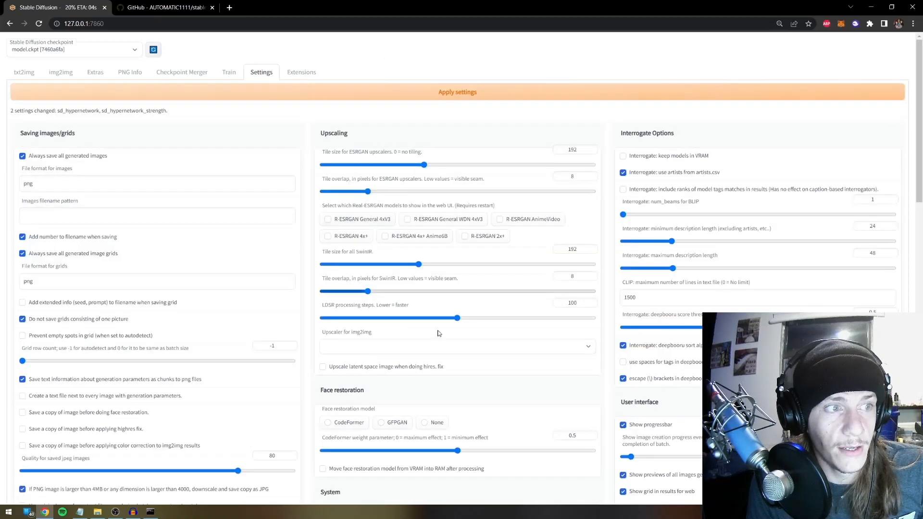
{"action": "scroll", "coordinate": [435, 270], "scroll_direction": "down", "scroll_amount": 15}
{"action": "left_click", "coordinate": [404, 102]}
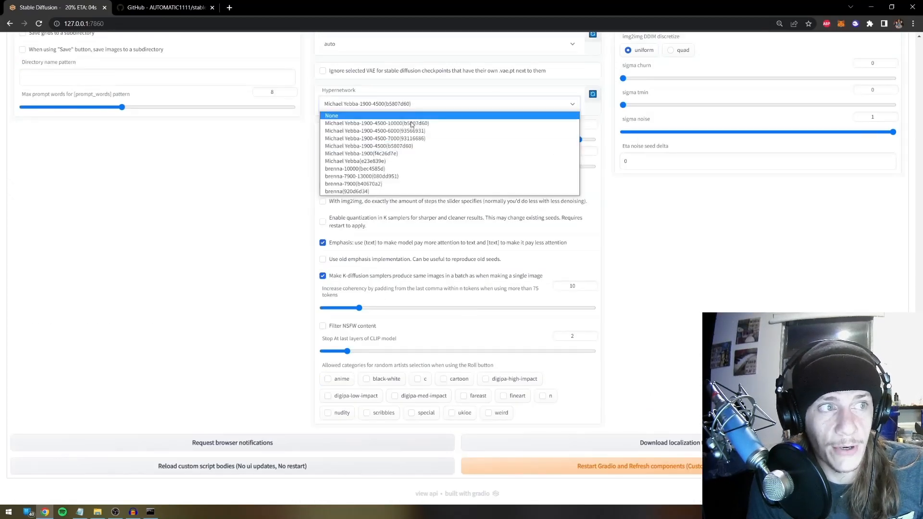
{"action": "left_click", "coordinate": [415, 123]}
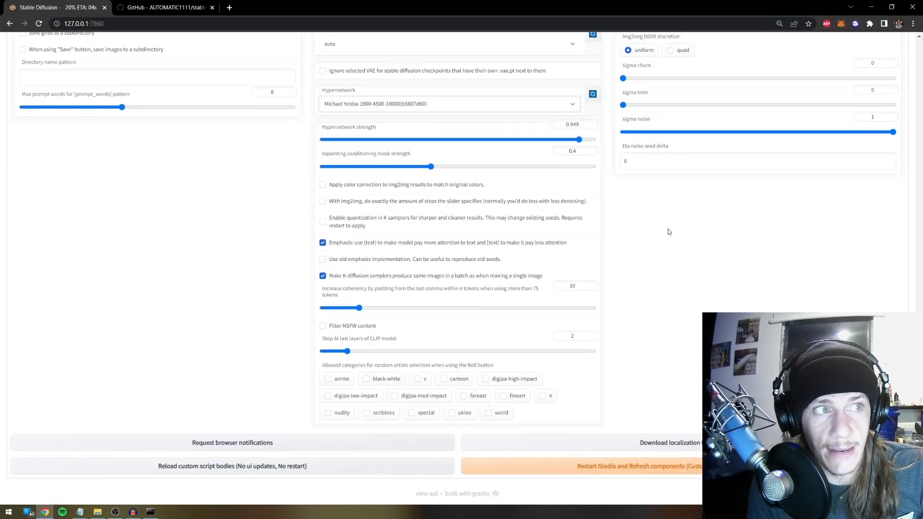
{"action": "left_click", "coordinate": [392, 104]}
{"action": "left_click", "coordinate": [728, 292]}
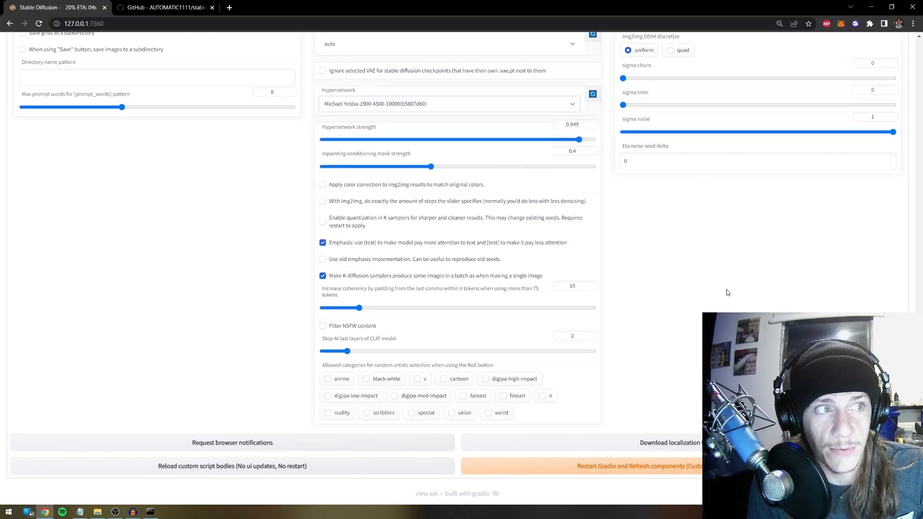
{"action": "scroll", "coordinate": [728, 292], "scroll_direction": "up", "scroll_amount": 18}
{"action": "left_click", "coordinate": [439, 103]}
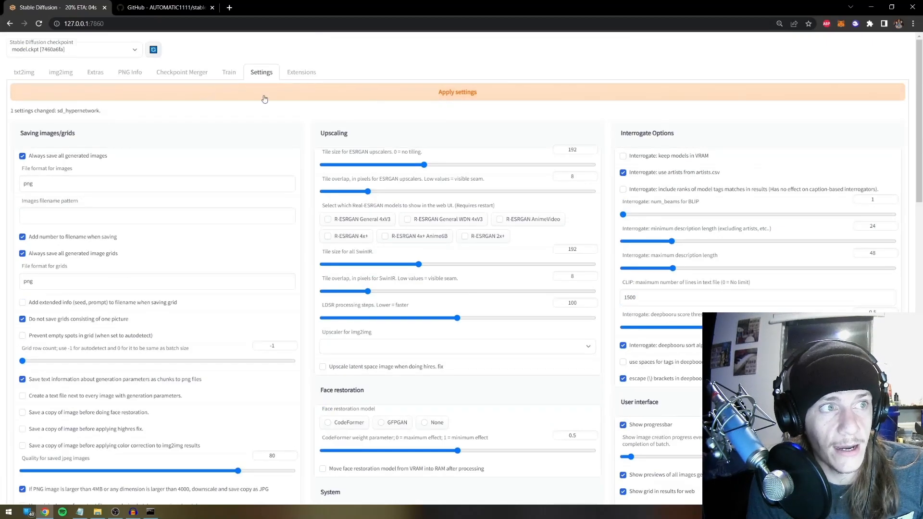
{"action": "left_click", "coordinate": [23, 73]}
Generate three more 'a man' images with the 10000-step hypernetwork
{"action": "left_click", "coordinate": [837, 104]}
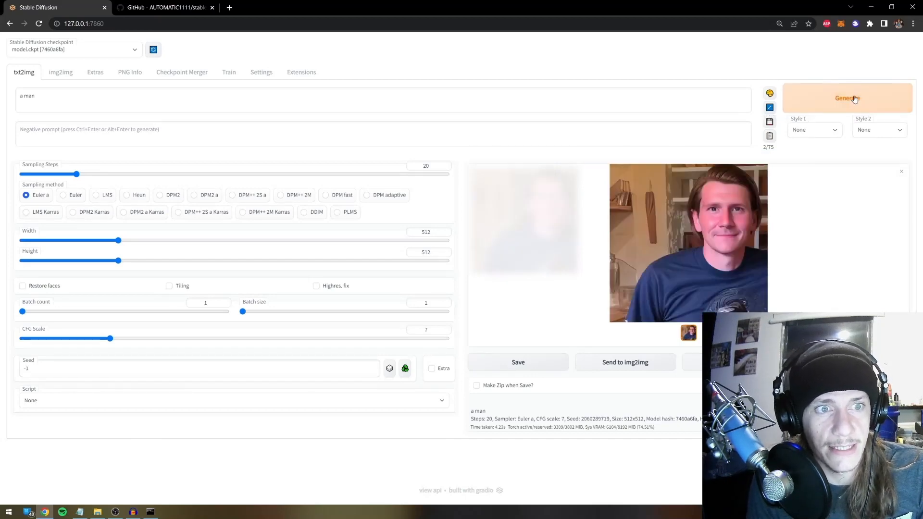
{"action": "left_click", "coordinate": [849, 97]}
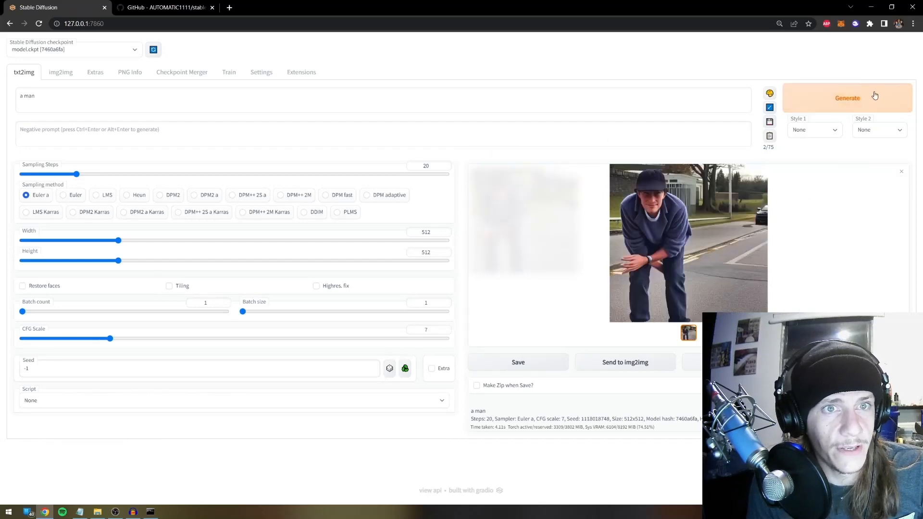
{"action": "left_click", "coordinate": [874, 96]}
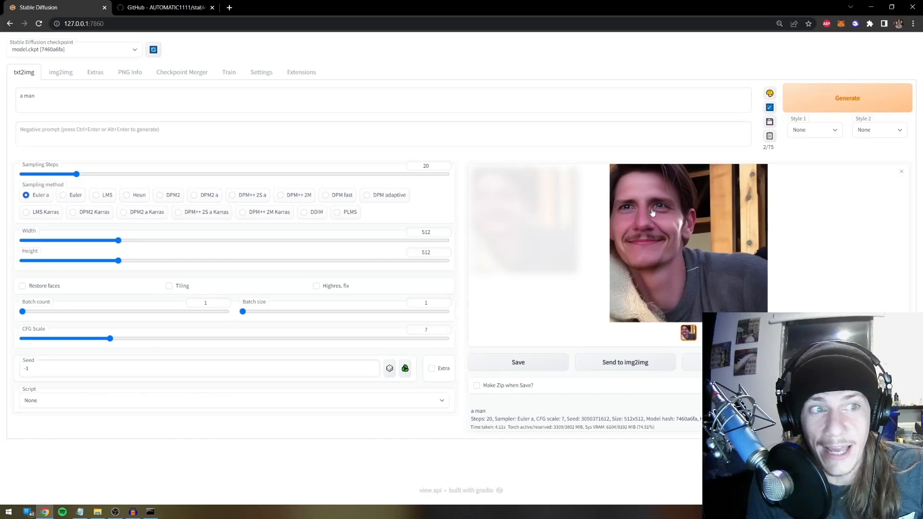
Send the smiling portrait to img2img and generate four variations at denoising strength 0.2
{"action": "left_click", "coordinate": [628, 368]}
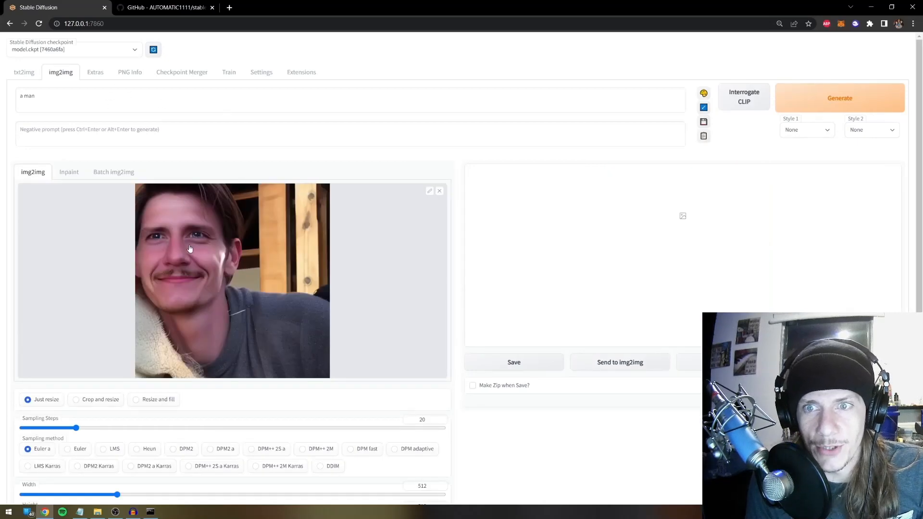
{"action": "scroll", "coordinate": [134, 416], "scroll_direction": "down", "scroll_amount": 5}
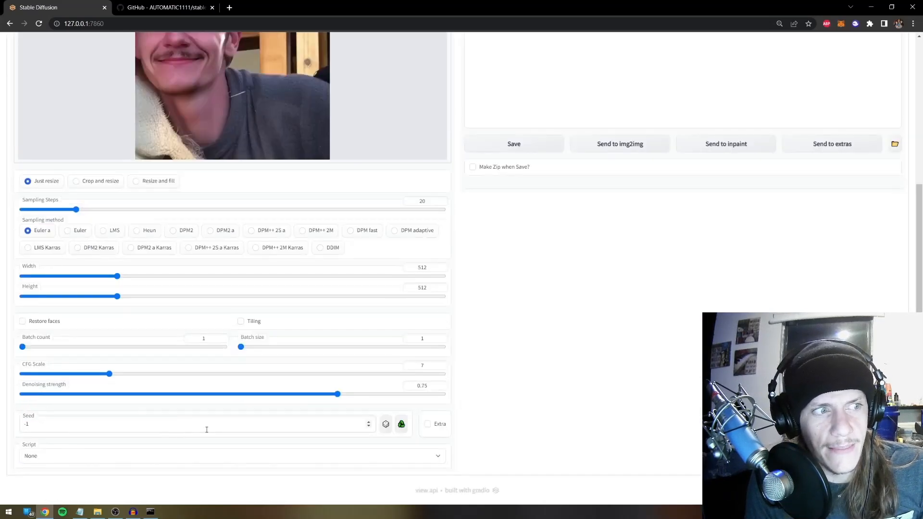
{"action": "left_click", "coordinate": [165, 394]}
{"action": "left_click_drag", "start_coordinate": [165, 394], "coordinate": [107, 394]}
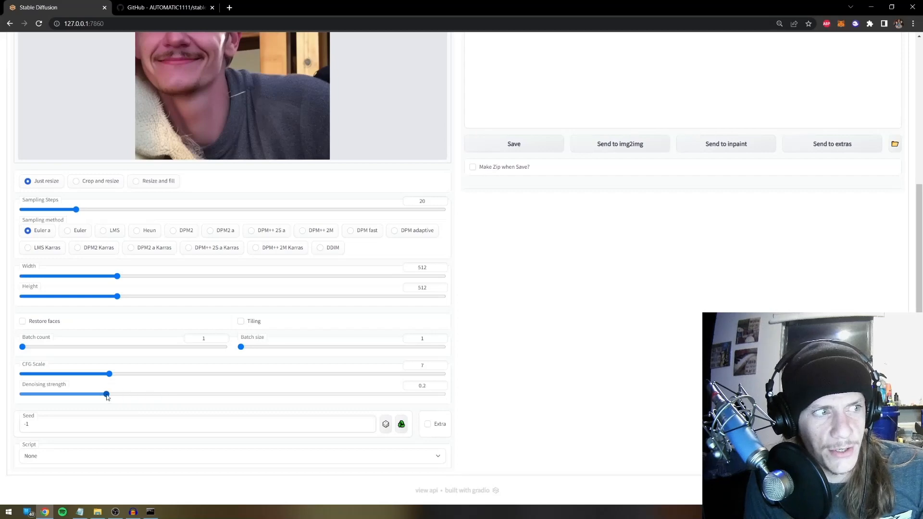
{"action": "scroll", "coordinate": [199, 161], "scroll_direction": "up", "scroll_amount": 3}
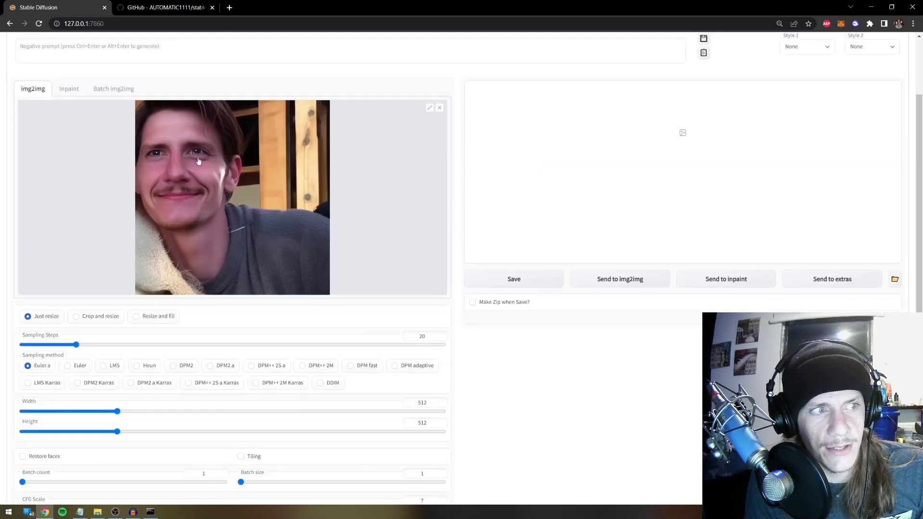
{"action": "scroll", "coordinate": [255, 202], "scroll_direction": "up", "scroll_amount": 2}
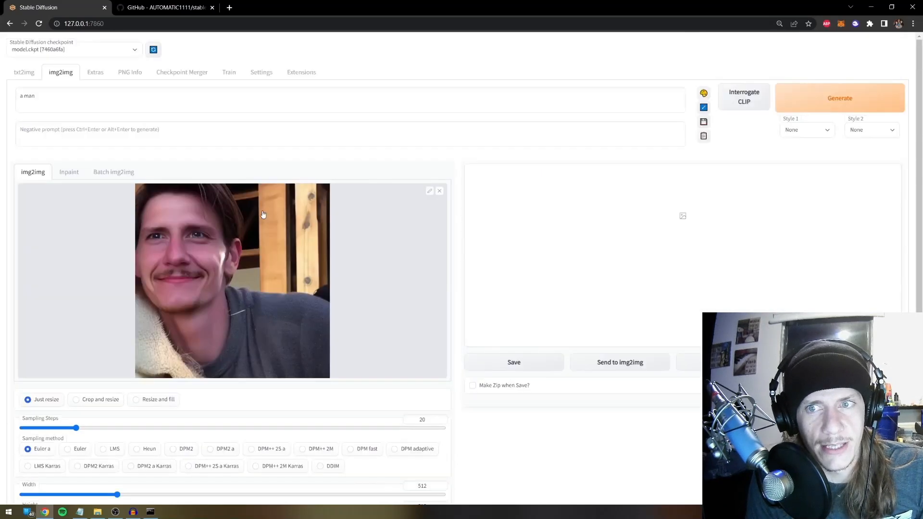
{"action": "left_click", "coordinate": [814, 104]}
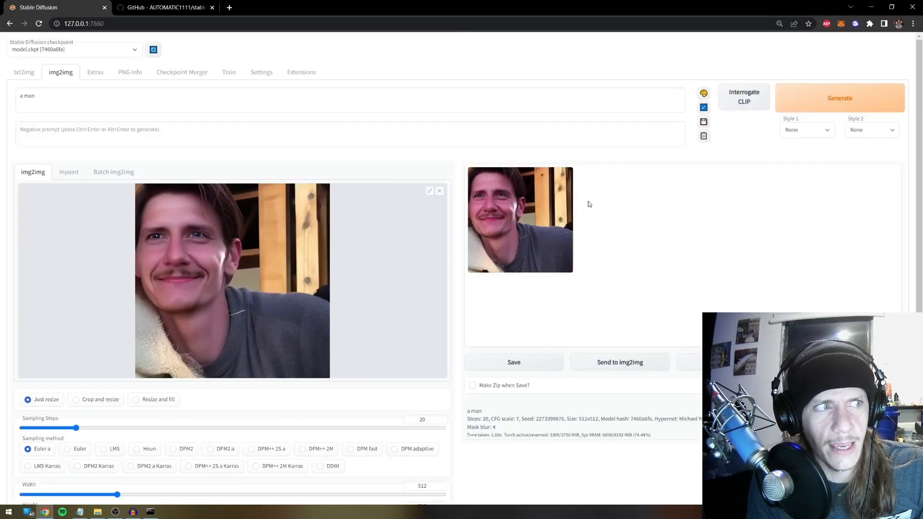
{"action": "left_click", "coordinate": [824, 104]}
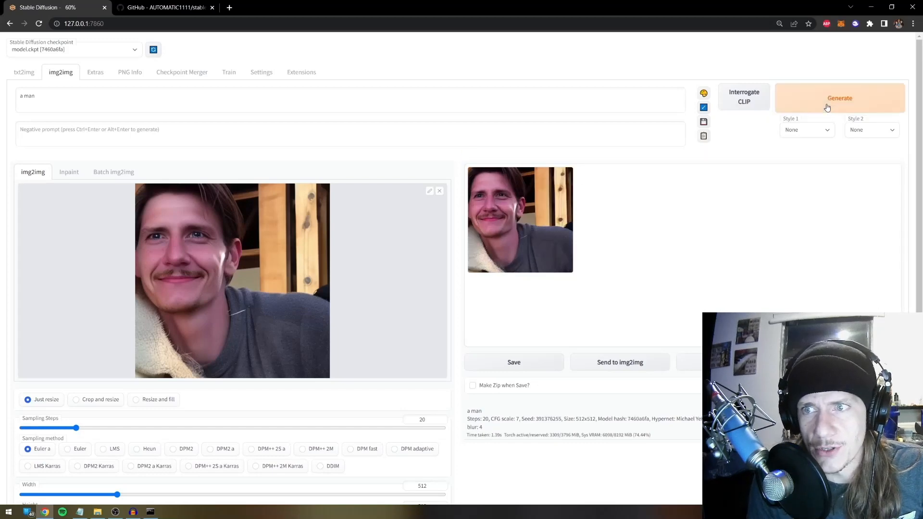
{"action": "left_click", "coordinate": [828, 107]}
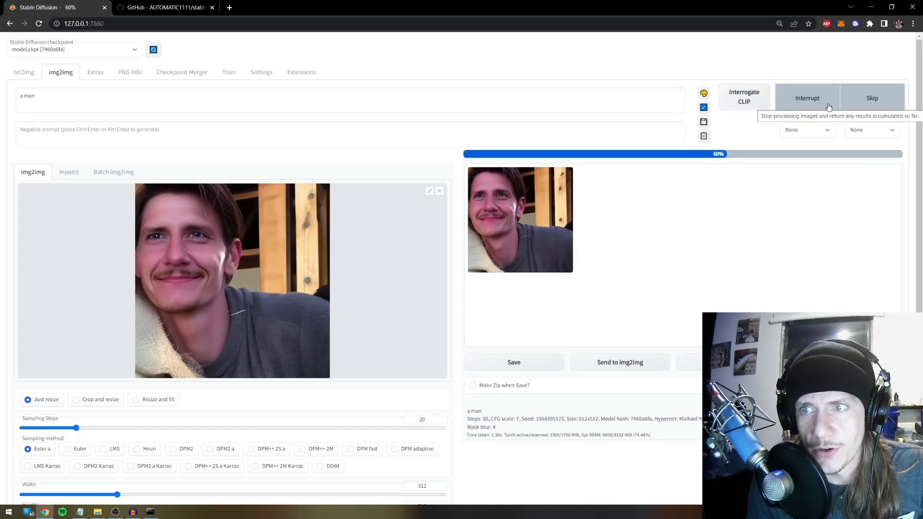
{"action": "left_click", "coordinate": [814, 90]}
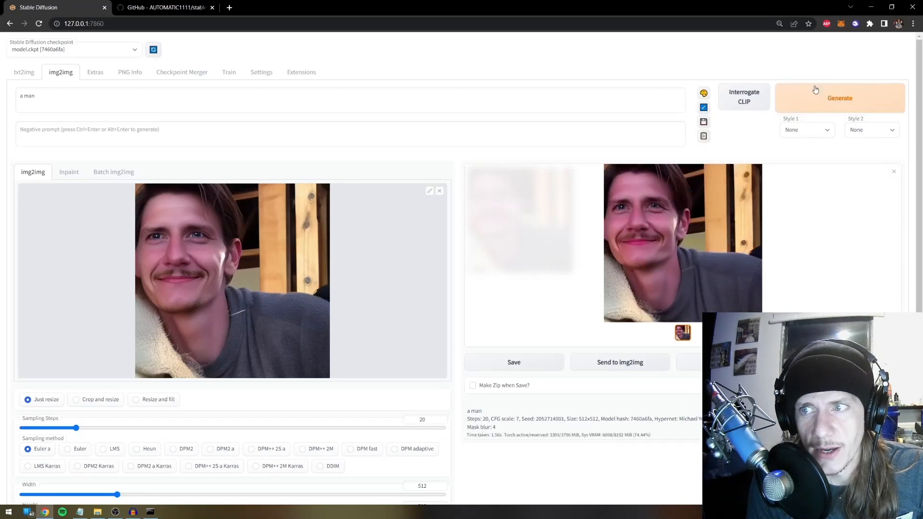
Raise denoising strength to 0.43, generate three more variations, and place the caret after 'a man'
{"action": "scroll", "coordinate": [476, 303], "scroll_direction": "down", "scroll_amount": 5}
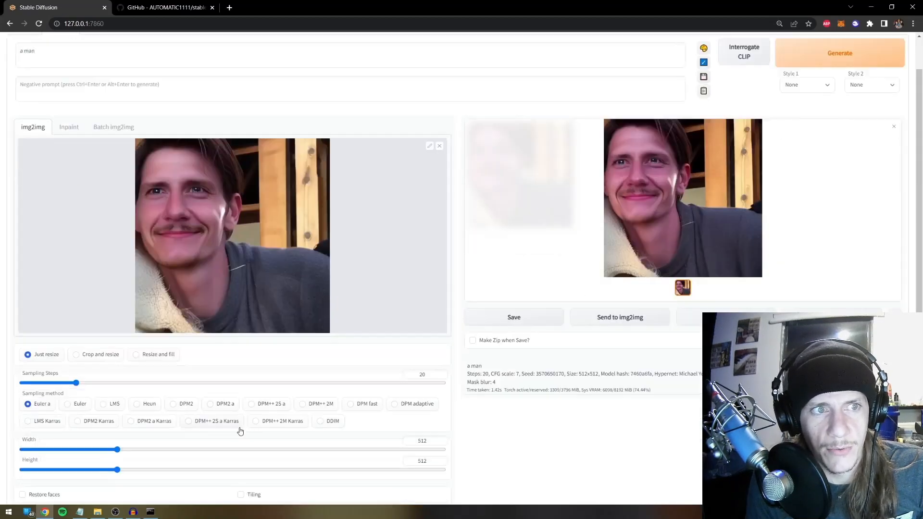
{"action": "scroll", "coordinate": [231, 423], "scroll_direction": "down", "scroll_amount": 5}
{"action": "left_click", "coordinate": [204, 394]}
{"action": "left_click_drag", "start_coordinate": [204, 399], "coordinate": [233, 399]}
{"action": "scroll", "coordinate": [716, 257], "scroll_direction": "up", "scroll_amount": 2}
{"action": "scroll", "coordinate": [715, 257], "scroll_direction": "up", "scroll_amount": 3}
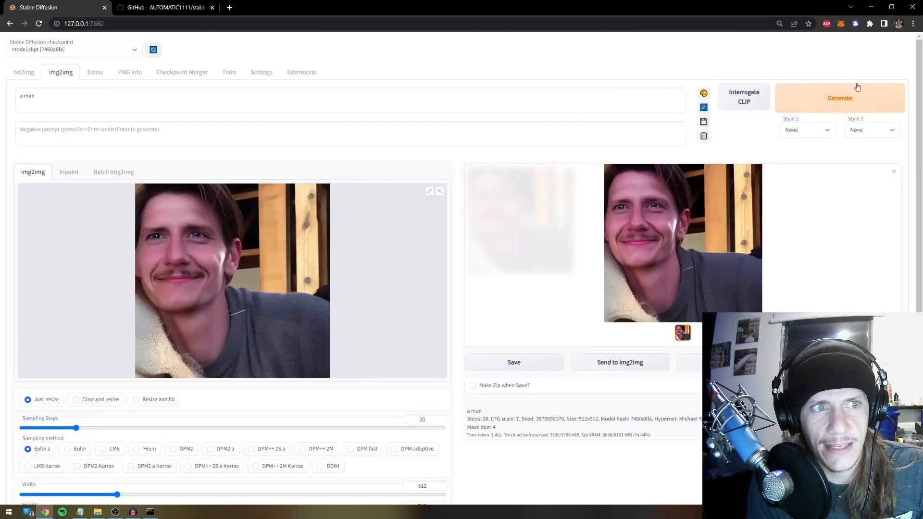
{"action": "left_click", "coordinate": [854, 102]}
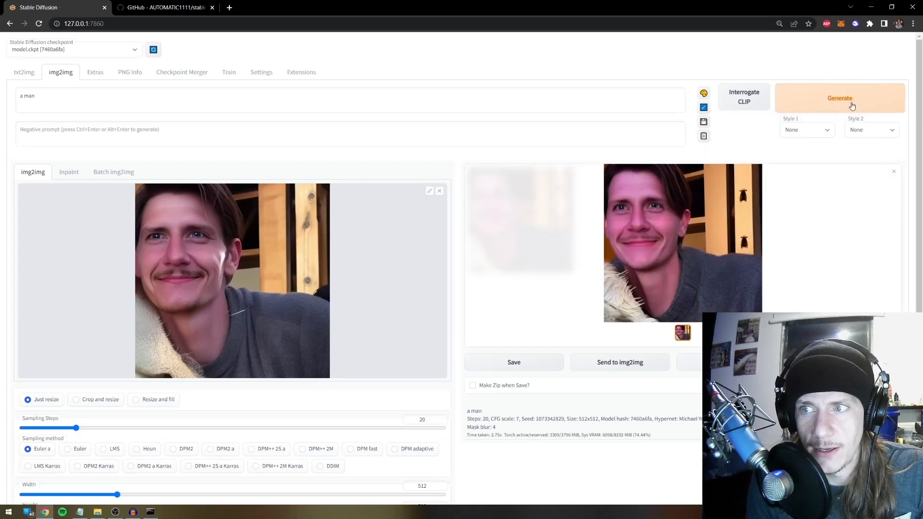
{"action": "left_click", "coordinate": [853, 106]}
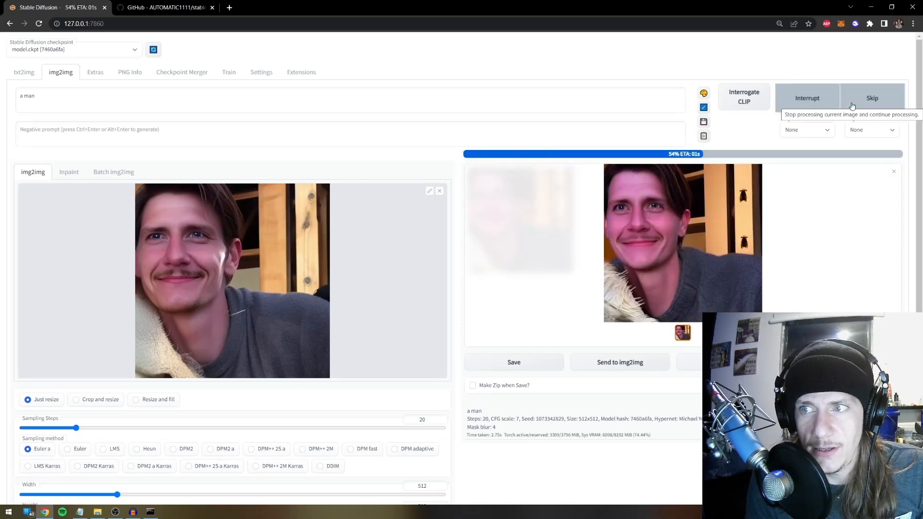
{"action": "left_click", "coordinate": [852, 106]}
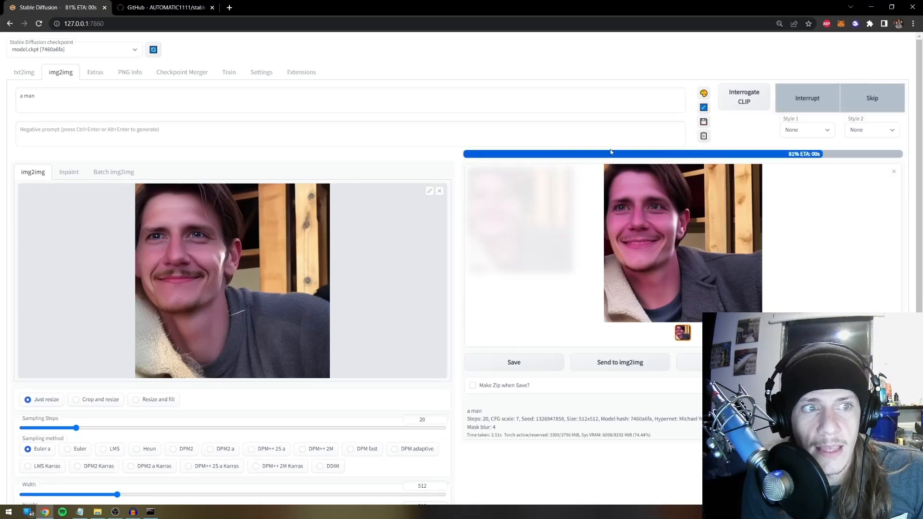
{"action": "left_click", "coordinate": [52, 96]}
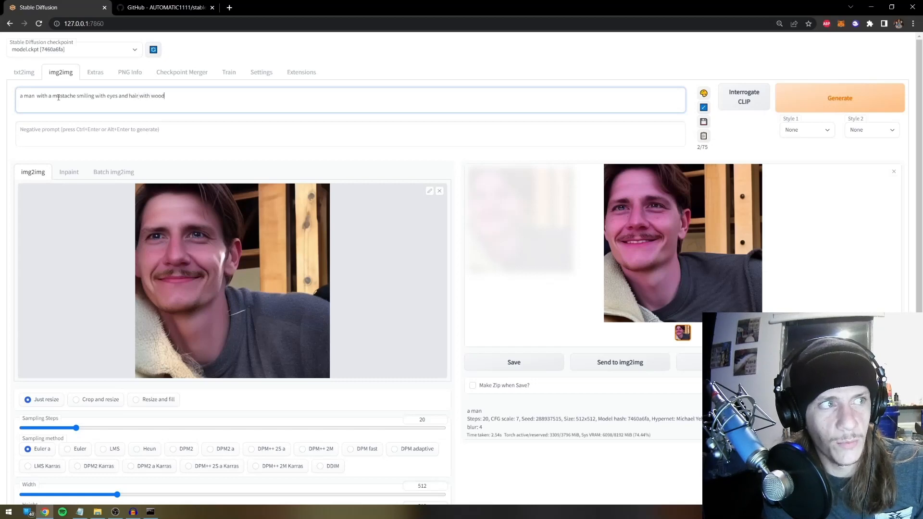
Generate from the completed prompt, then add 'teeth' after smiling and generate again
{"action": "key", "text": "ctrl+Return"}
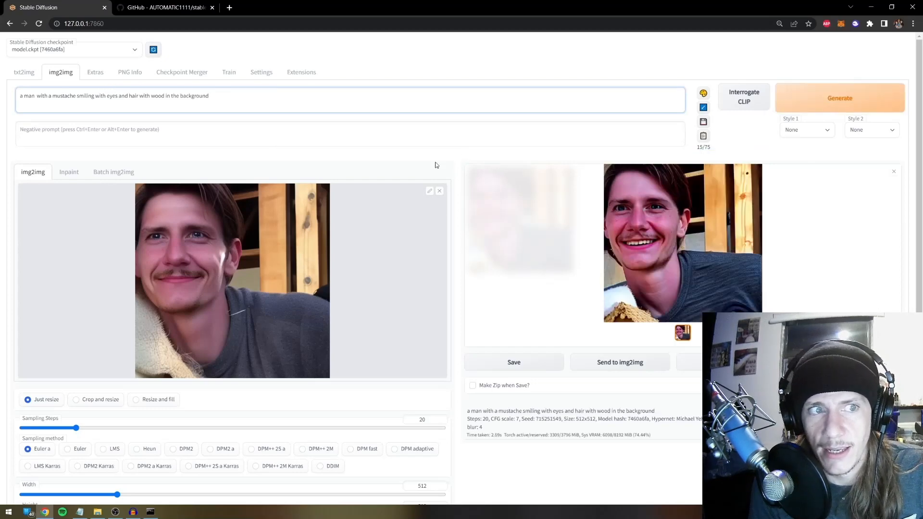
{"action": "left_click", "coordinate": [826, 92]}
{"action": "left_click", "coordinate": [96, 95]}
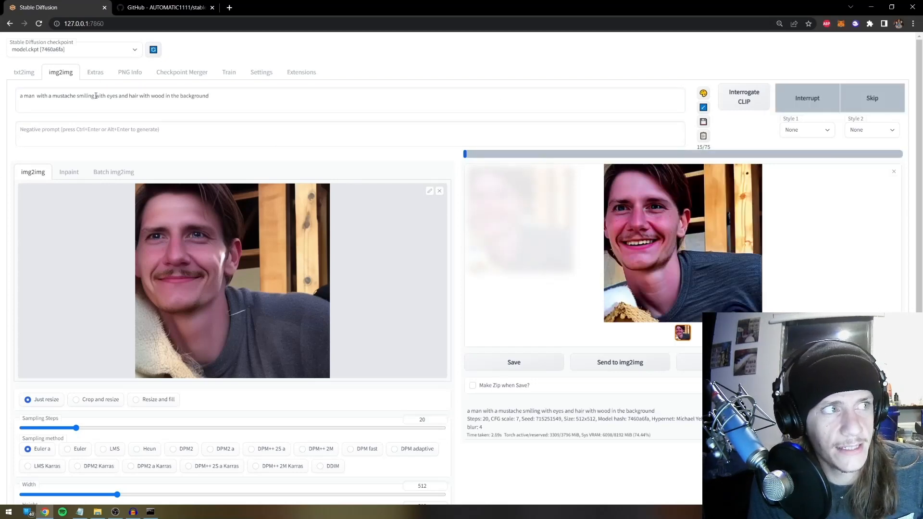
{"action": "type", "text": "teeth"}
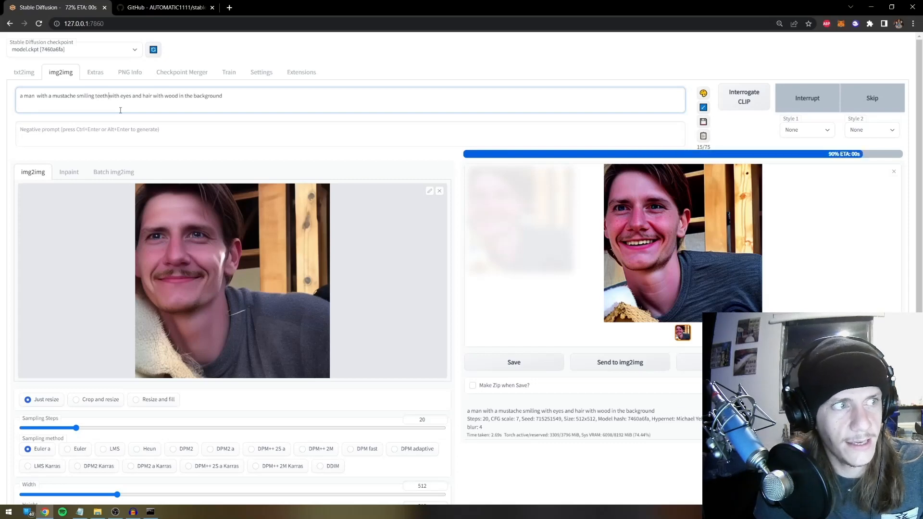
{"action": "left_click", "coordinate": [831, 103]}
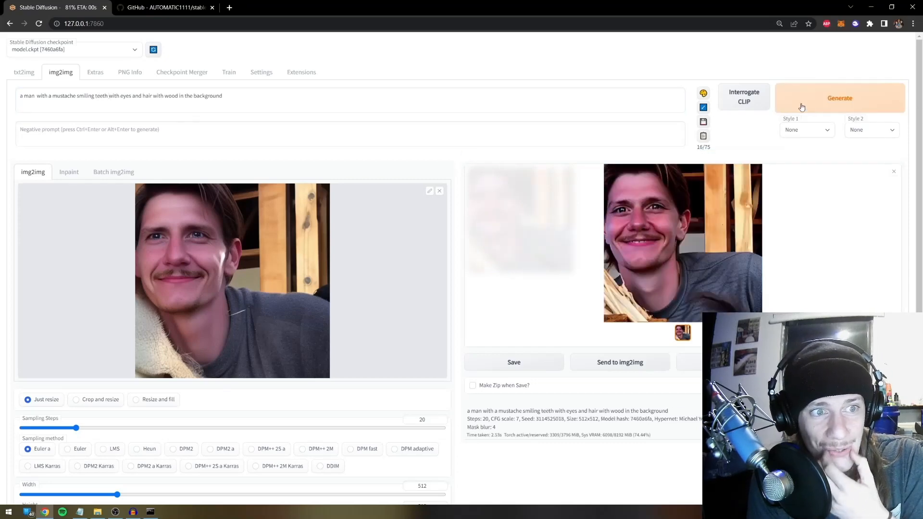
Replace 'teeth' in the prompt with 'mouth closed' and move to the negative prompt
{"action": "double_click", "coordinate": [98, 96]}
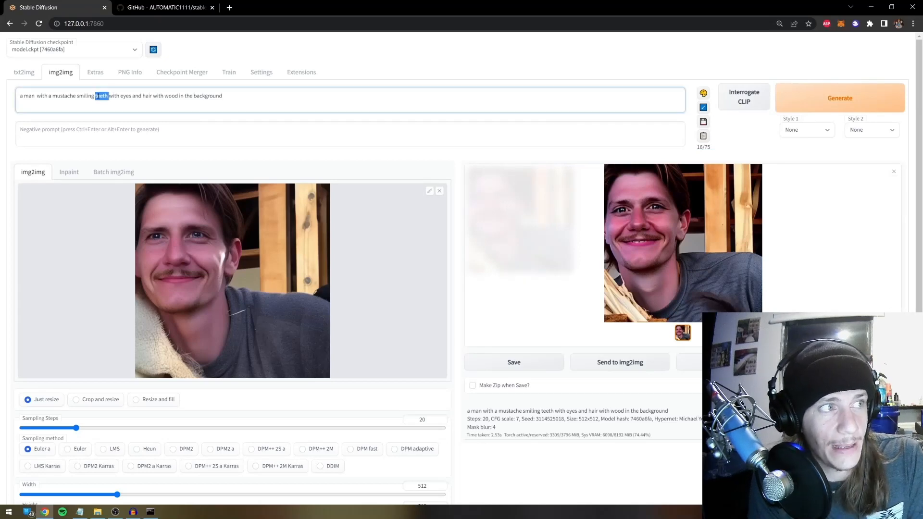
{"action": "type", "text": "mouth closed"}
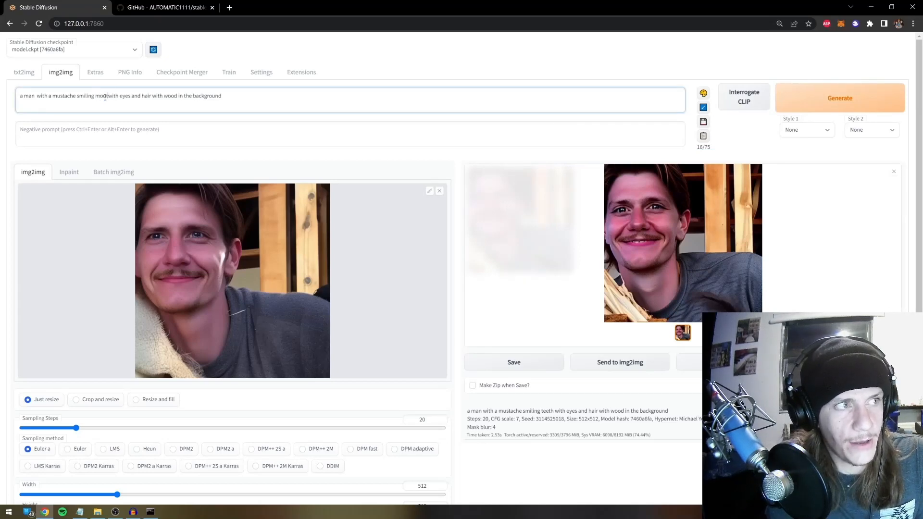
{"action": "key", "text": "Tab"}
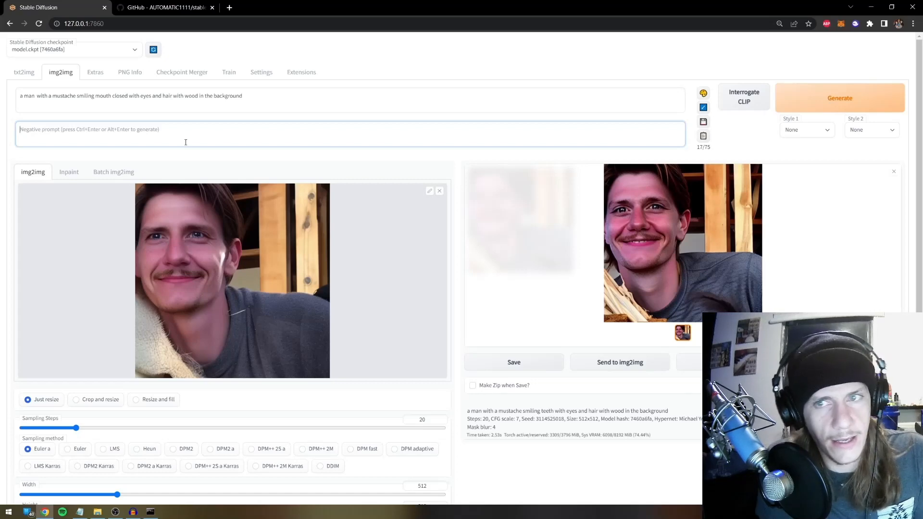
Enter 'teeth red sunburn blotchy' as the negative prompt and generate with it
{"action": "type", "text": "teeth"}
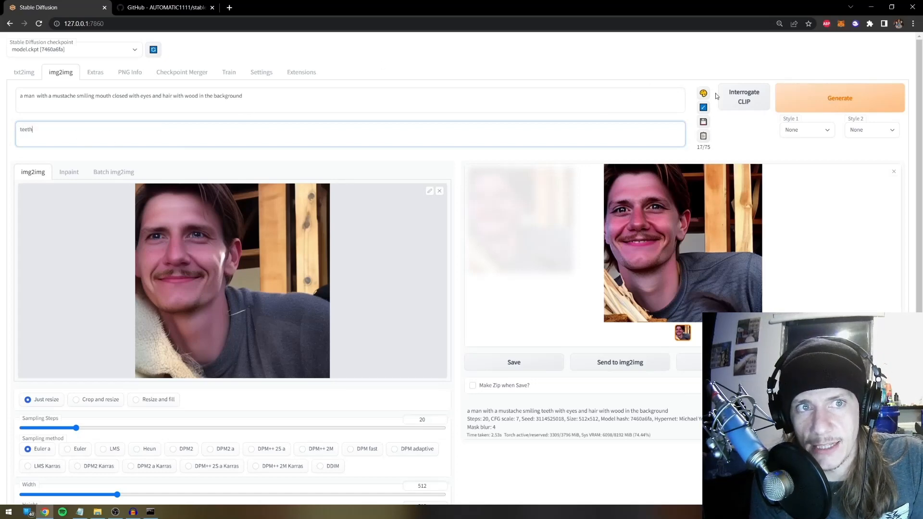
{"action": "left_click", "coordinate": [783, 96]}
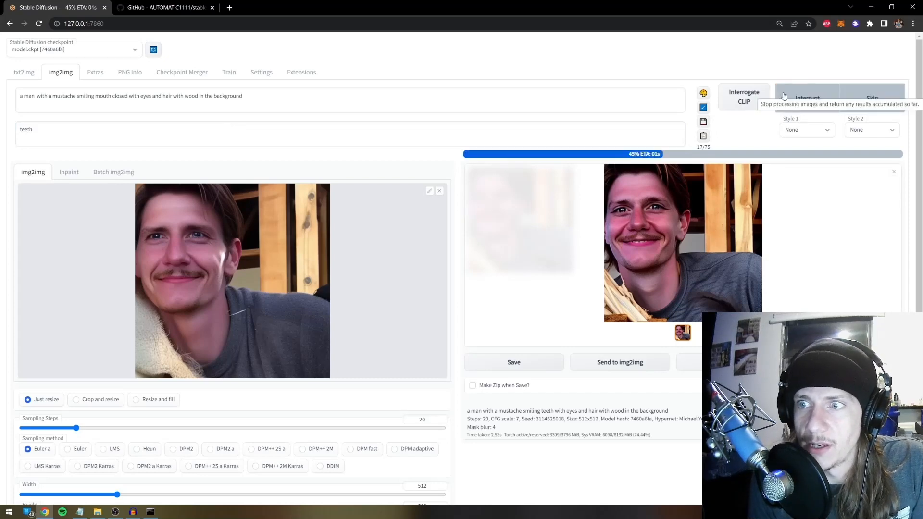
{"action": "left_click", "coordinate": [800, 106]}
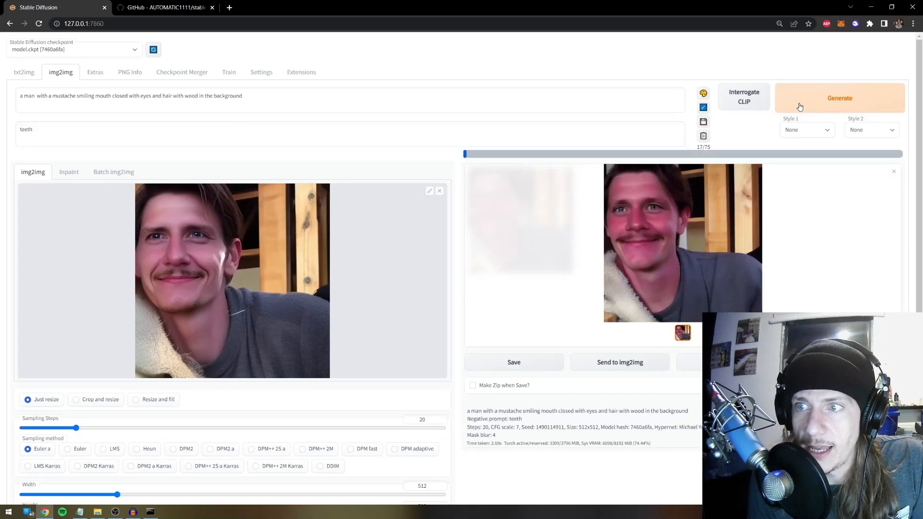
{"action": "left_click", "coordinate": [128, 131]}
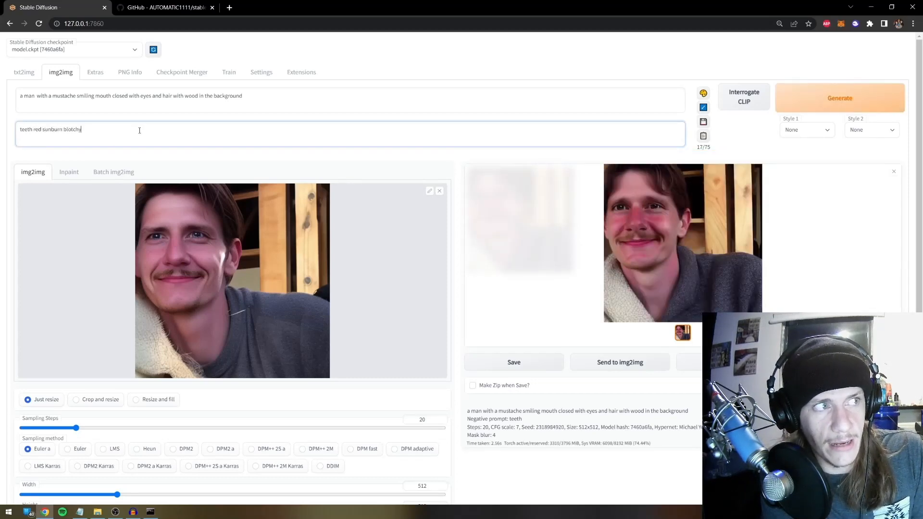
{"action": "key", "text": "ctrl+Return"}
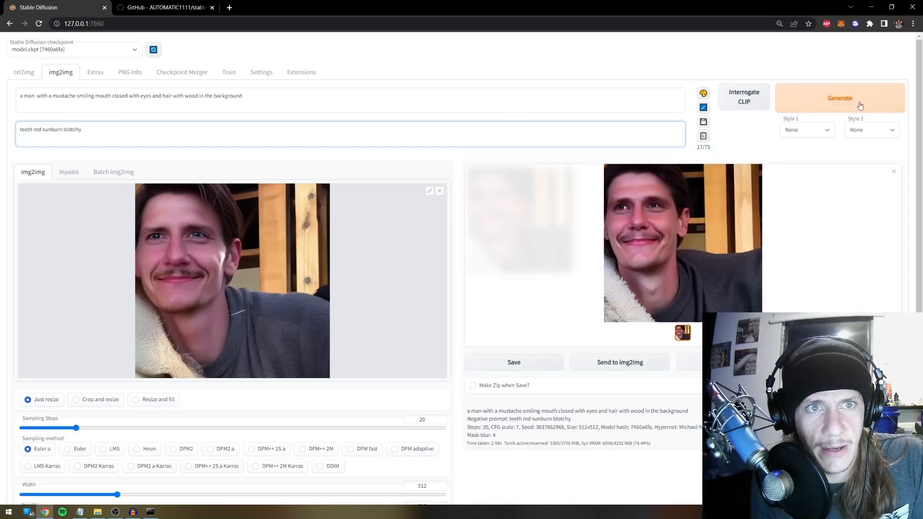
{"action": "left_click", "coordinate": [860, 100]}
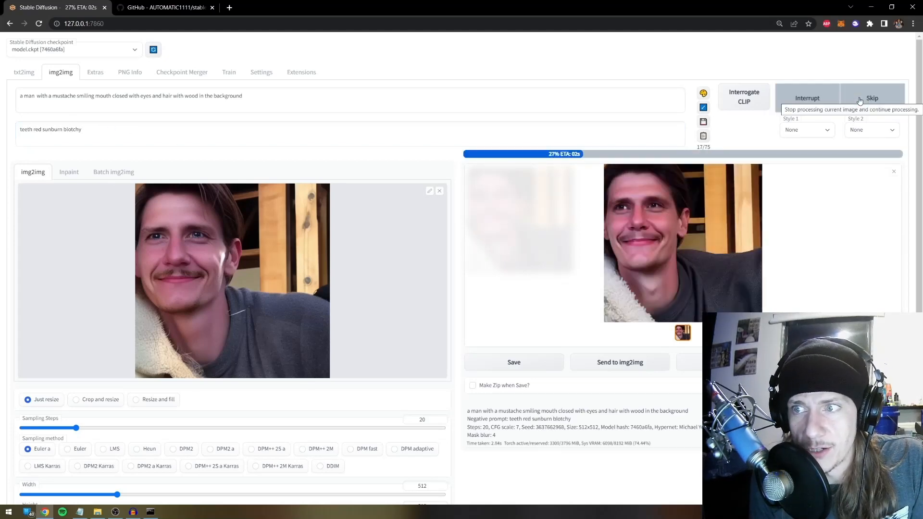
Reuse the latest output as the input image and generate three new variations
{"action": "left_click", "coordinate": [625, 364]}
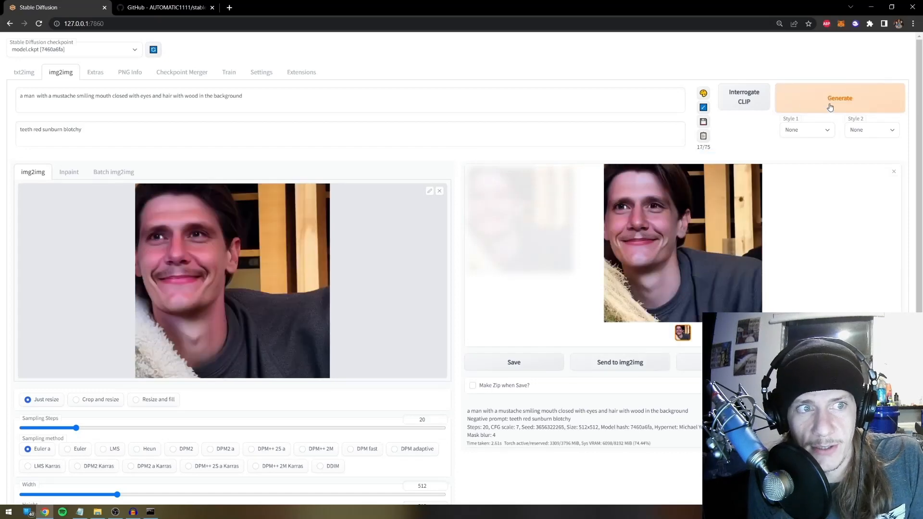
{"action": "left_click", "coordinate": [831, 107]}
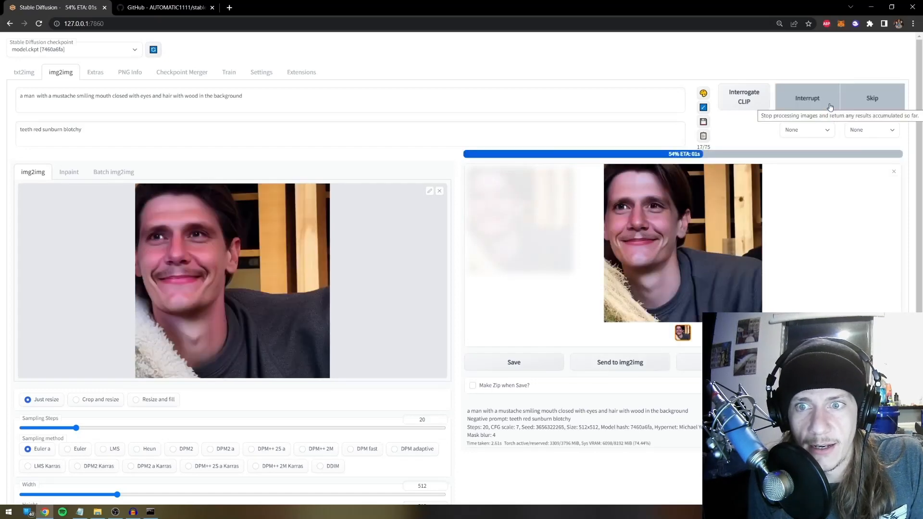
{"action": "left_click", "coordinate": [830, 106]}
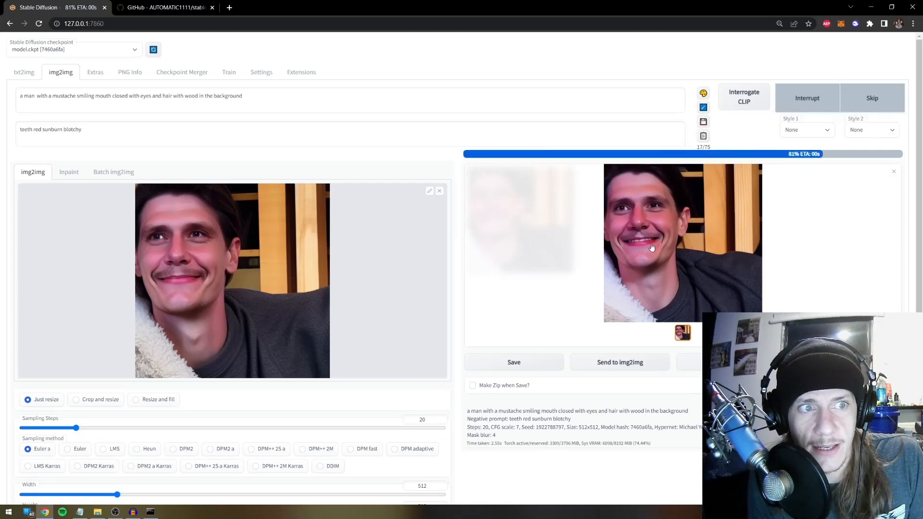
{"action": "left_click", "coordinate": [867, 94]}
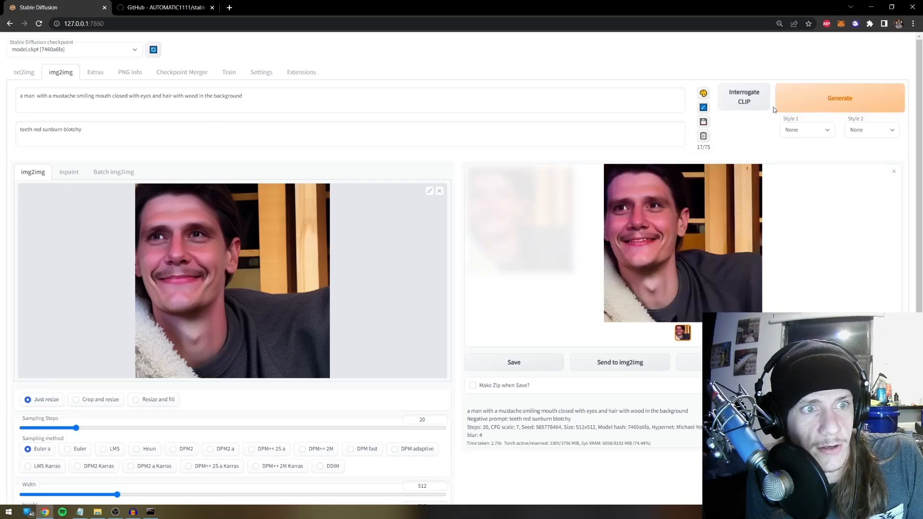
Check the denoising strength and generate another portrait variation
{"action": "scroll", "coordinate": [485, 437], "scroll_direction": "down", "scroll_amount": 5}
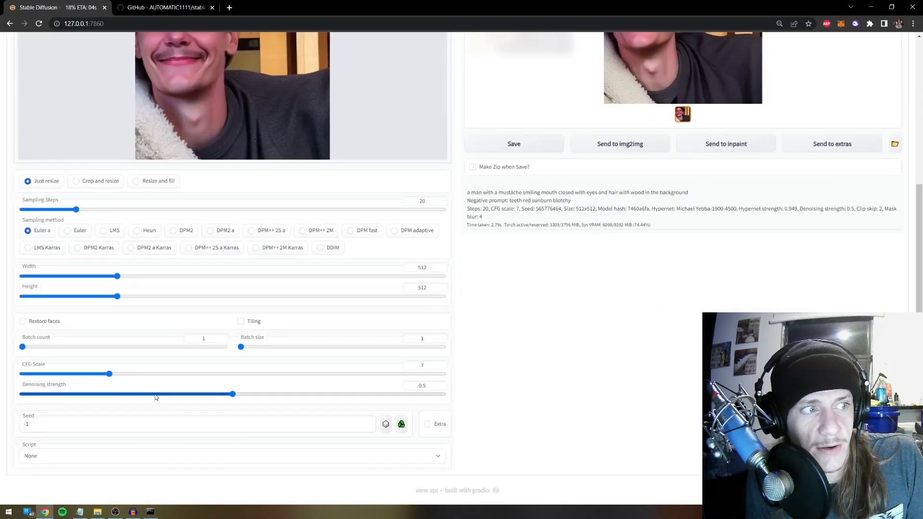
{"action": "scroll", "coordinate": [191, 398], "scroll_direction": "up", "scroll_amount": 5}
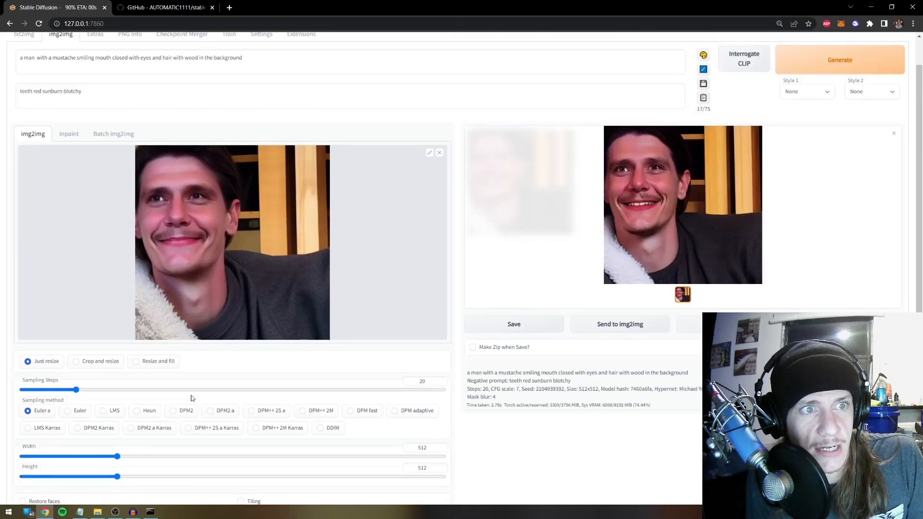
{"action": "scroll", "coordinate": [192, 398], "scroll_direction": "down", "scroll_amount": 5}
{"action": "scroll", "coordinate": [653, 279], "scroll_direction": "up", "scroll_amount": 5}
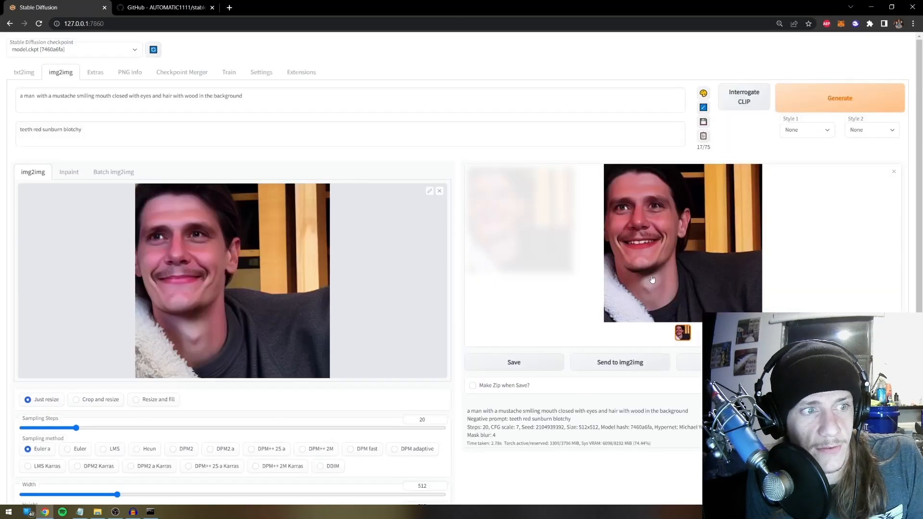
{"action": "left_click", "coordinate": [842, 96]}
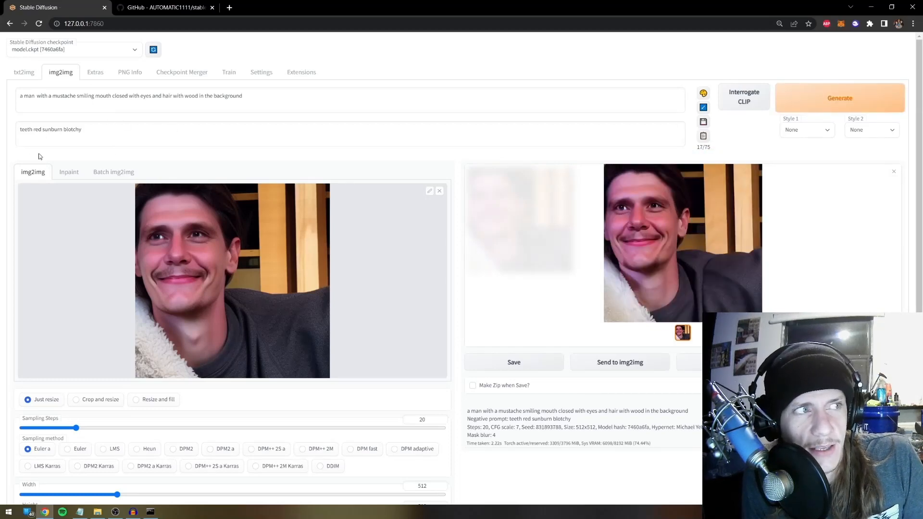
Add a period after 'teeth' in the negative prompt, generate, and enlarge the newest output
{"action": "left_click", "coordinate": [33, 130]}
{"action": "type", "text": "."}
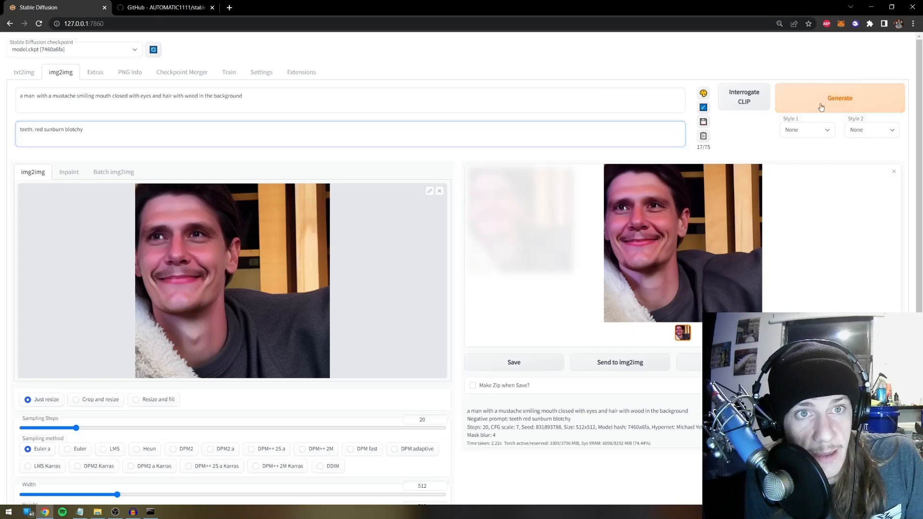
{"action": "left_click", "coordinate": [840, 106]}
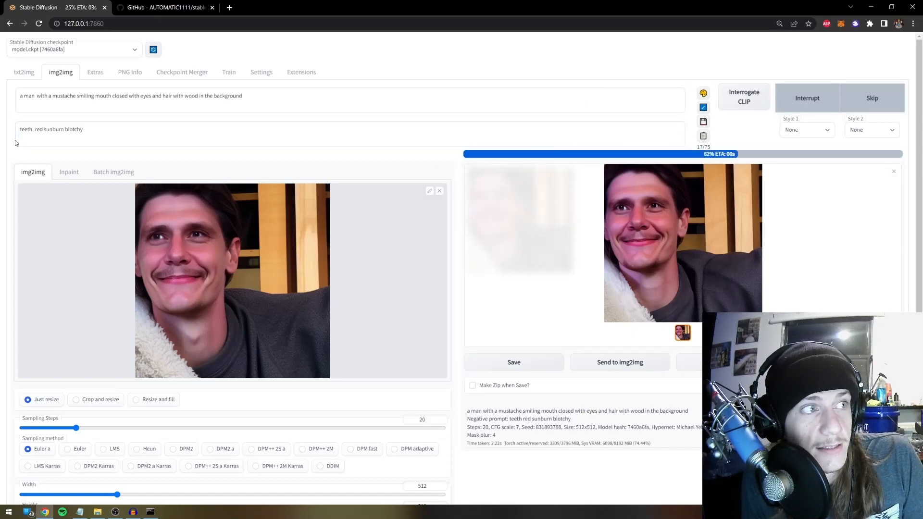
{"action": "left_click", "coordinate": [36, 130]}
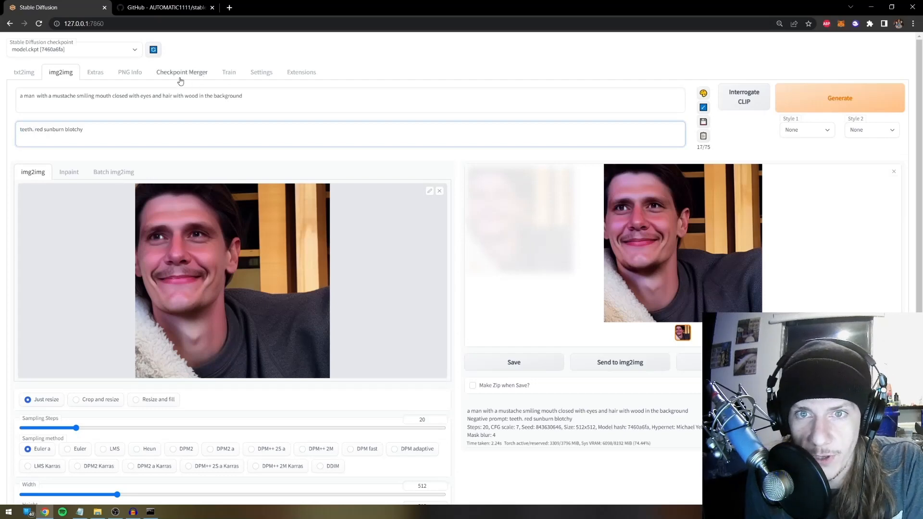
{"action": "left_click", "coordinate": [654, 255]}
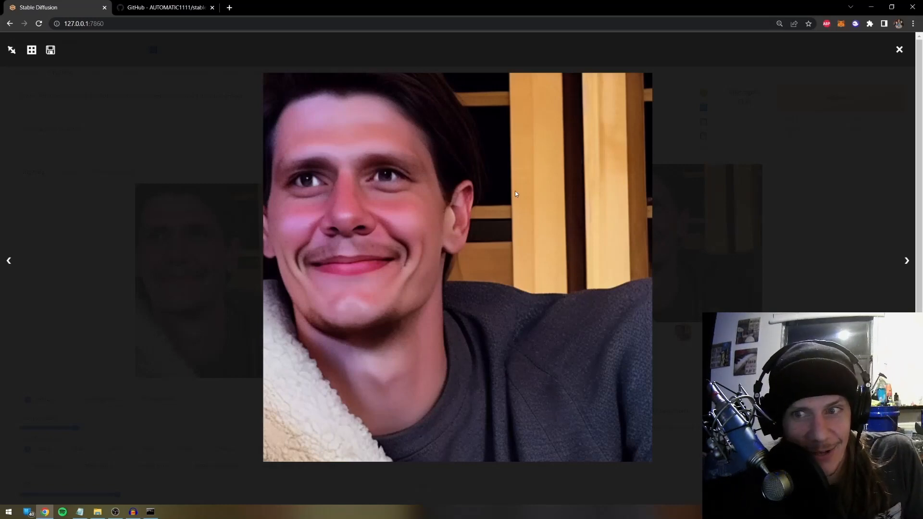
Reuse the latest output as the input image and try a 1024×1024 output size
{"action": "left_click", "coordinate": [762, 235]}
{"action": "left_click", "coordinate": [702, 272]}
{"action": "left_click", "coordinate": [724, 248]}
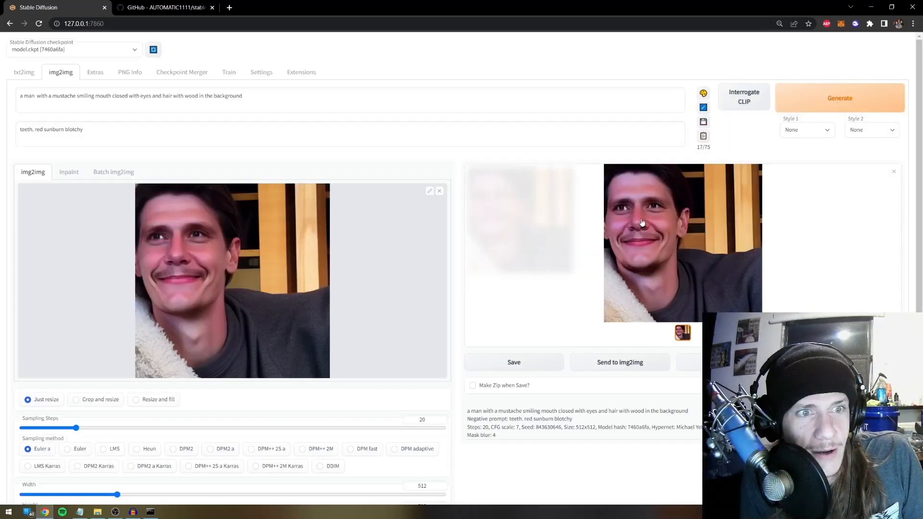
{"action": "left_click", "coordinate": [629, 367]}
{"action": "scroll", "coordinate": [288, 380], "scroll_direction": "down", "scroll_amount": 5}
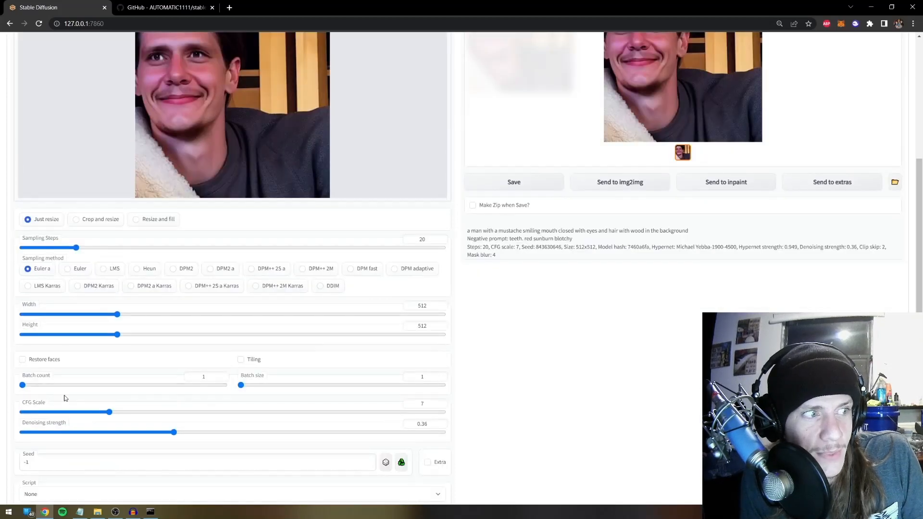
{"action": "scroll", "coordinate": [108, 407], "scroll_direction": "up", "scroll_amount": 2}
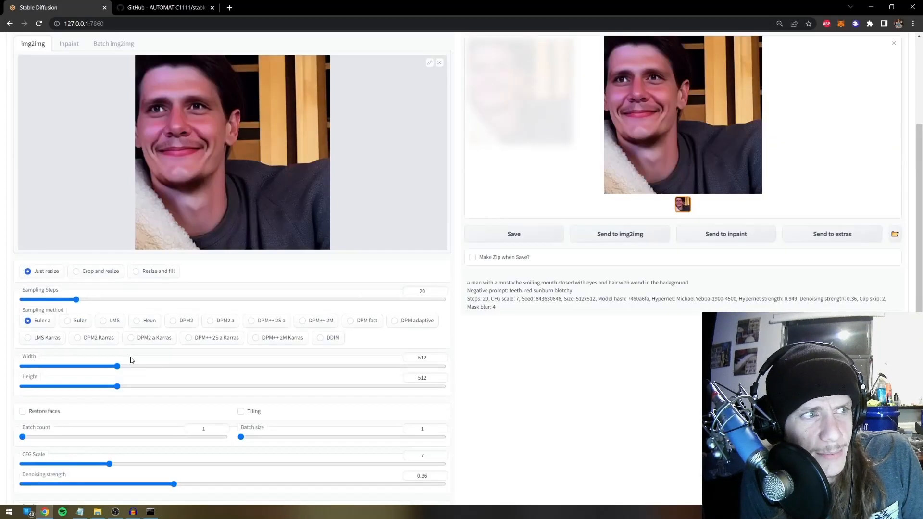
{"action": "left_click_drag", "start_coordinate": [193, 367], "coordinate": [225, 367]}
{"action": "left_click", "coordinate": [225, 386]}
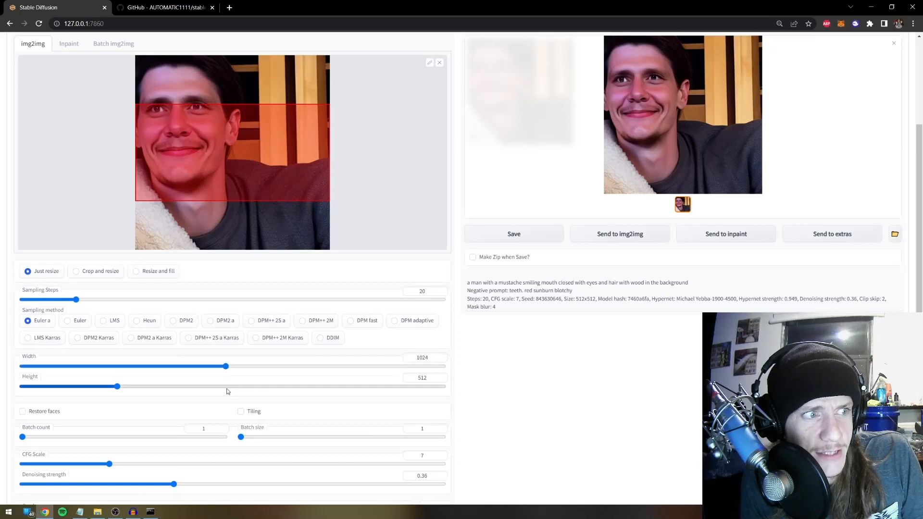
Set denoising strength to 0.2 and return width and height to 512
{"action": "scroll", "coordinate": [216, 405], "scroll_direction": "down", "scroll_amount": 2}
{"action": "left_click", "coordinate": [107, 394]}
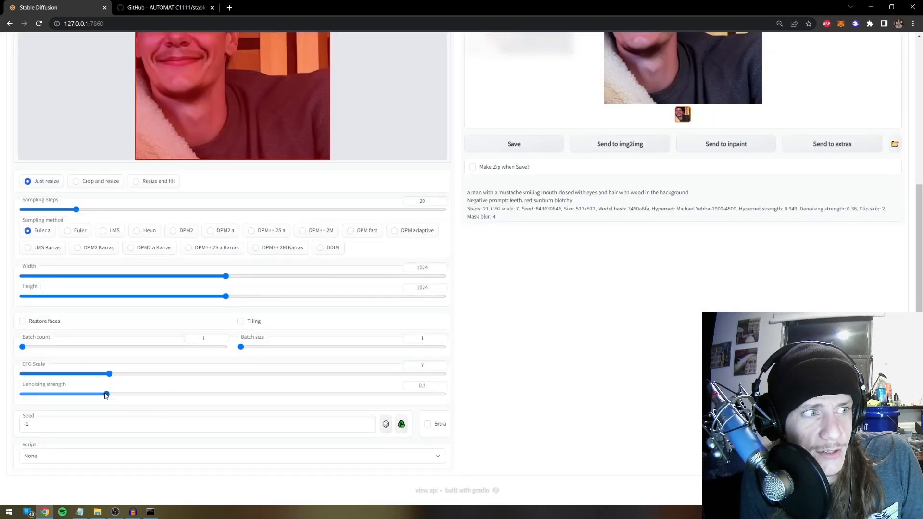
{"action": "scroll", "coordinate": [375, 330], "scroll_direction": "up", "scroll_amount": 2}
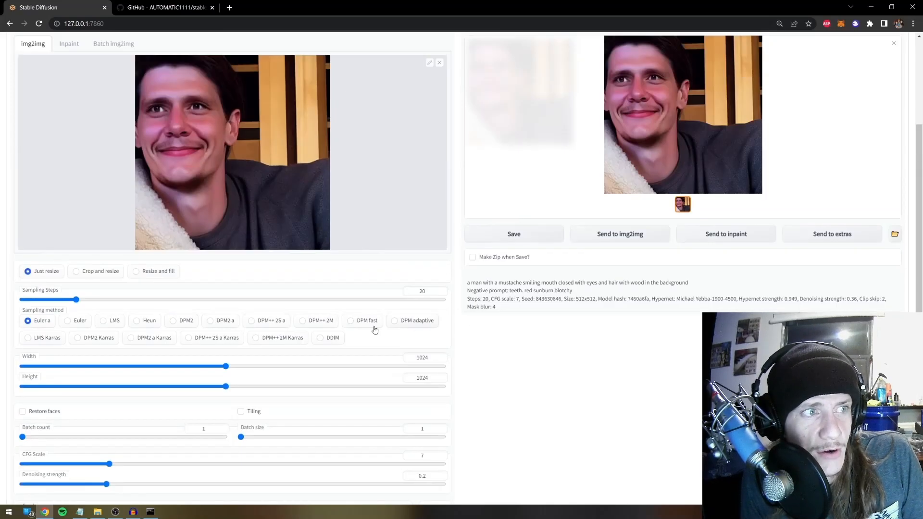
{"action": "left_click", "coordinate": [130, 367]}
{"action": "left_click_drag", "start_coordinate": [129, 369], "coordinate": [117, 371]}
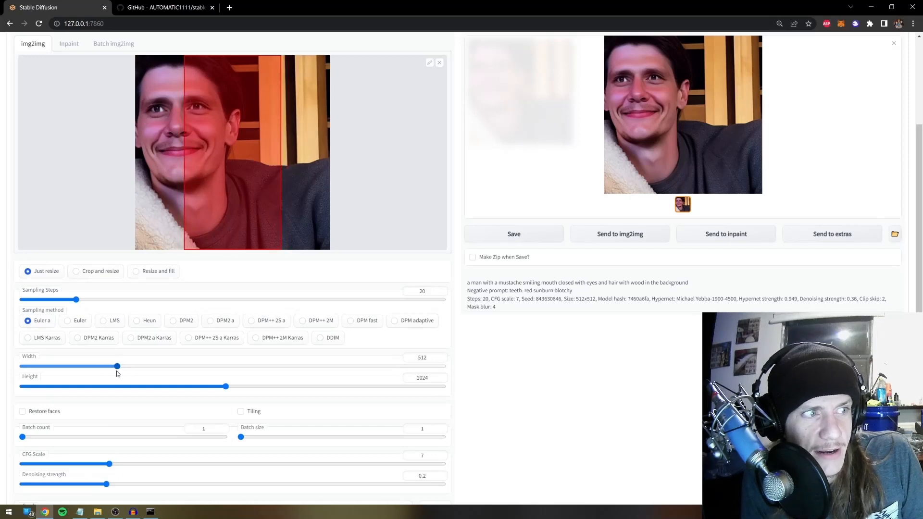
{"action": "left_click", "coordinate": [119, 389]}
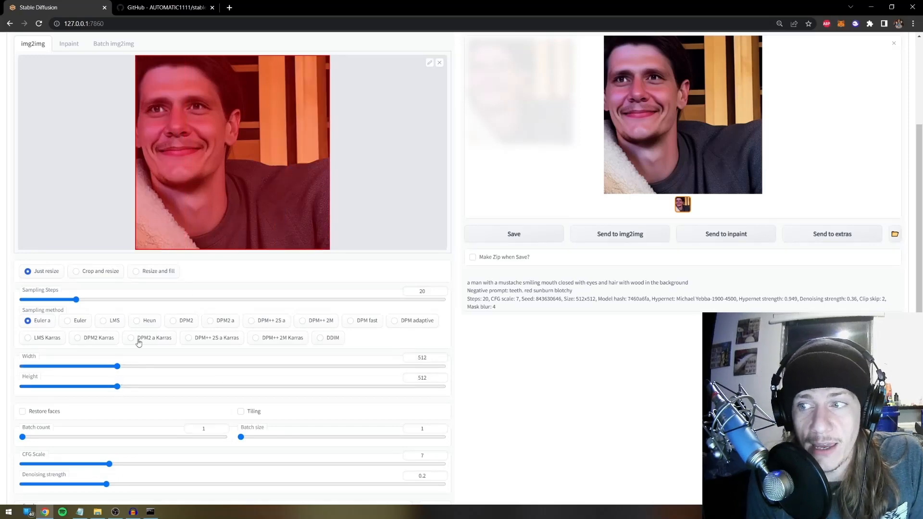
Go to upscale.media in a new tab and upload image 00001-0-10 from the processed folder
{"action": "left_click", "coordinate": [230, 7]}
{"action": "type", "text": "upscal"}
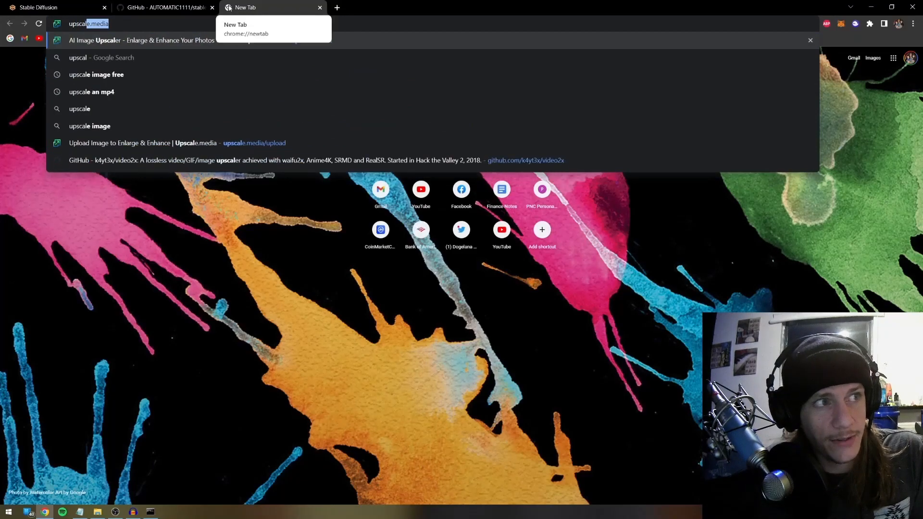
{"action": "key", "text": "Return"}
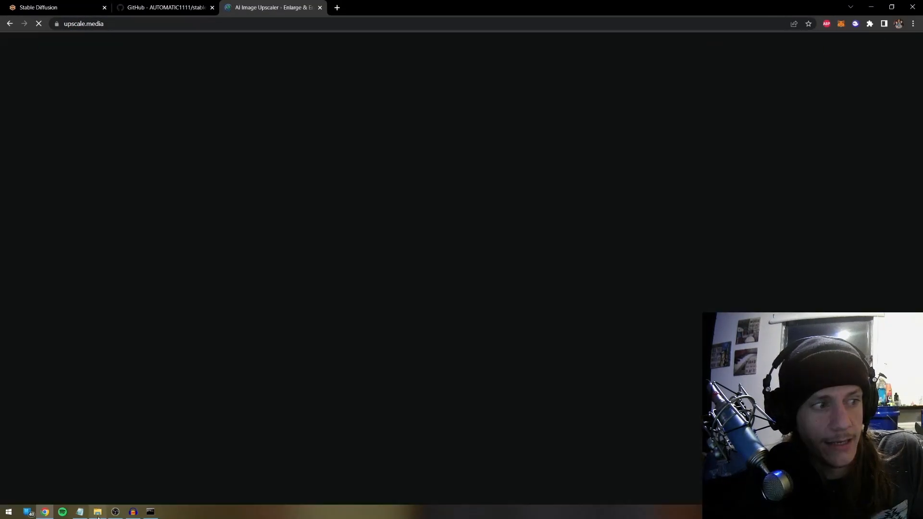
{"action": "left_click", "coordinate": [97, 512]}
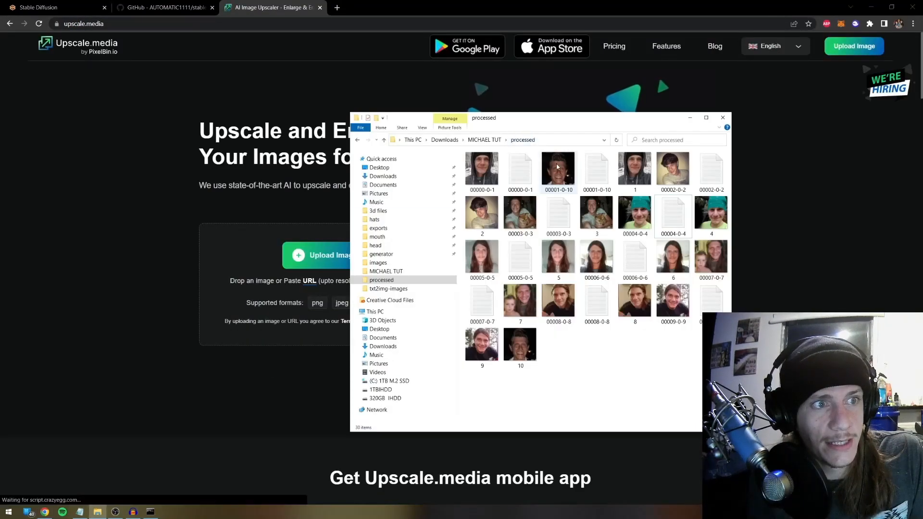
{"action": "left_click_drag", "start_coordinate": [557, 166], "coordinate": [326, 246]}
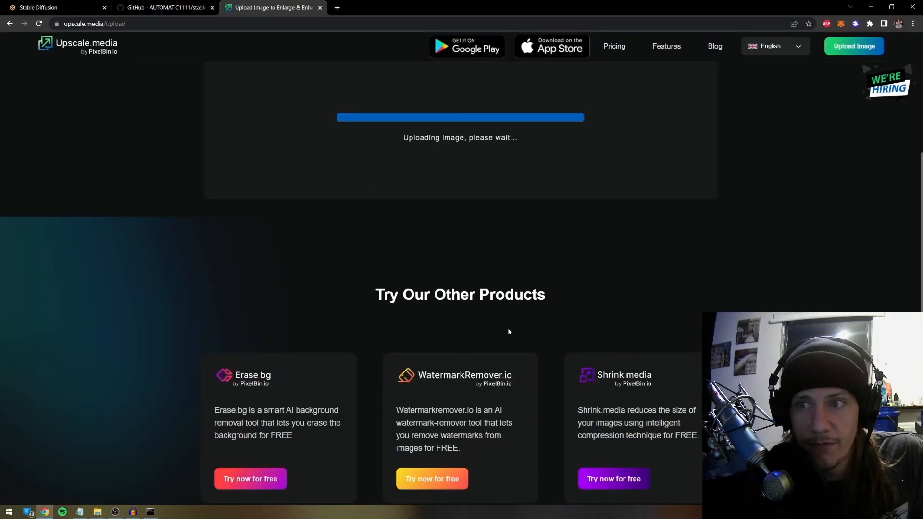
Keep the upscale factor at 2x for a 1024×1024 result, then return to the Stable Diffusion tab
{"action": "scroll", "coordinate": [510, 312], "scroll_direction": "up", "scroll_amount": 4}
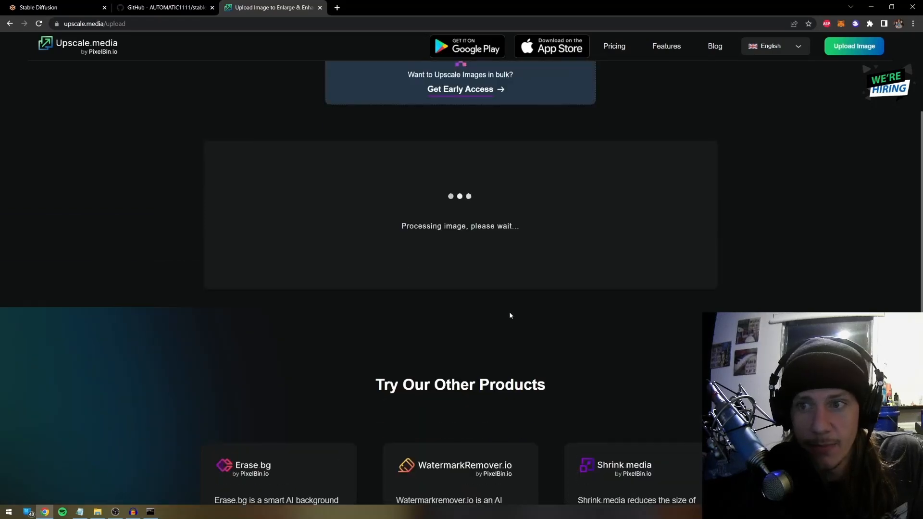
{"action": "scroll", "coordinate": [511, 316], "scroll_direction": "up", "scroll_amount": 2}
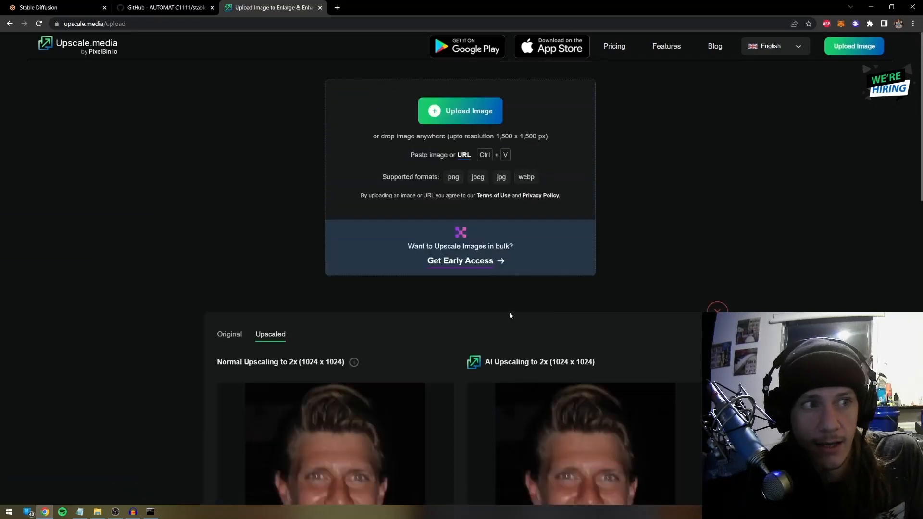
{"action": "scroll", "coordinate": [511, 316], "scroll_direction": "down", "scroll_amount": 5}
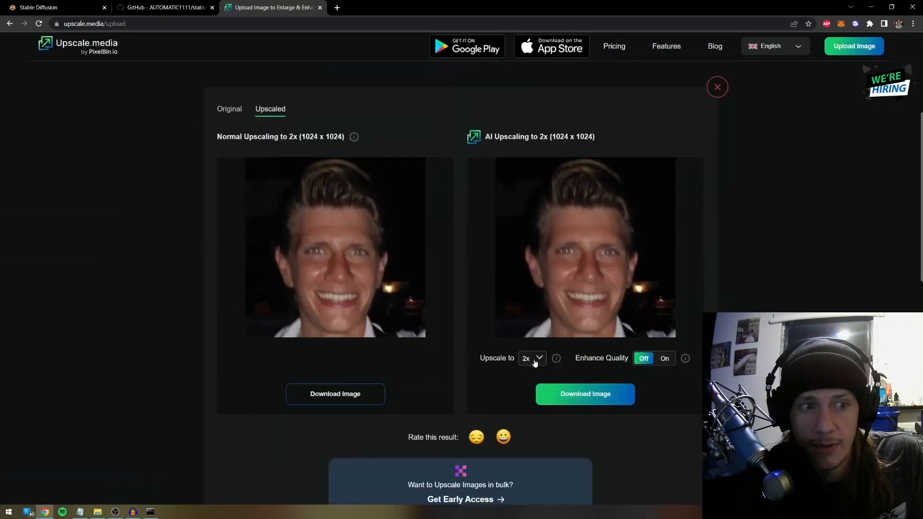
{"action": "left_click", "coordinate": [536, 363]}
{"action": "left_click", "coordinate": [529, 371]}
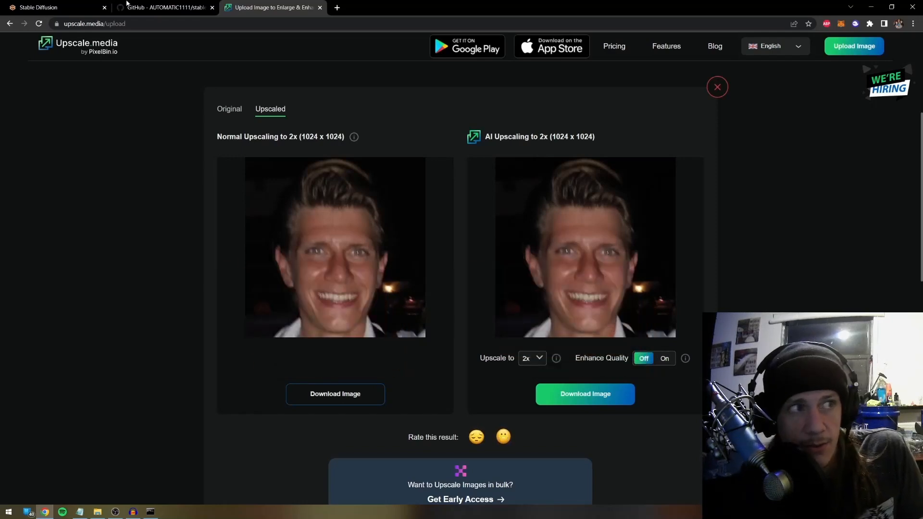
{"action": "left_click", "coordinate": [147, 3]}
{"action": "left_click", "coordinate": [38, 7]}
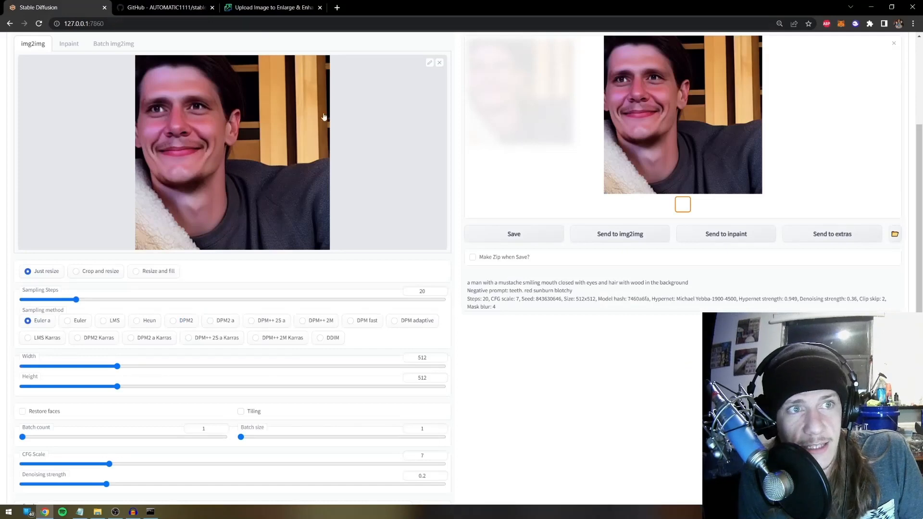
{"action": "scroll", "coordinate": [323, 116], "scroll_direction": "up", "scroll_amount": 2}
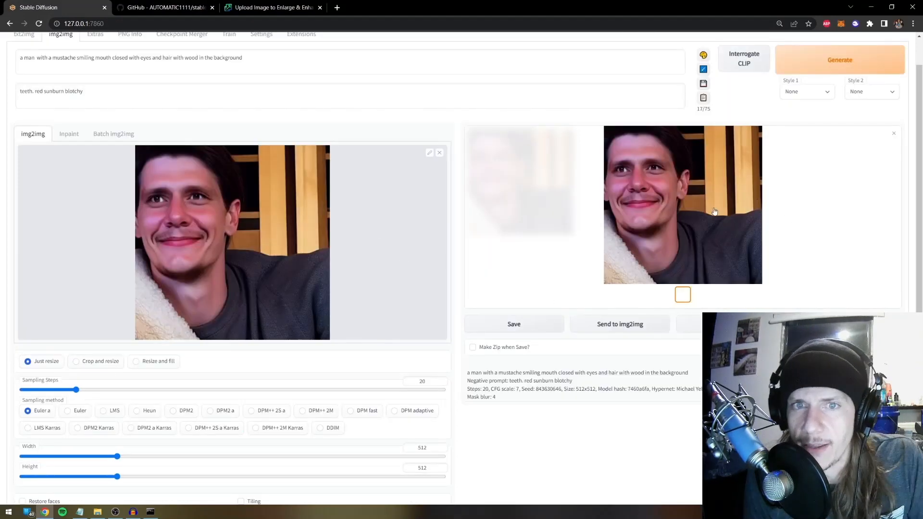
Append 'art' to the txt2img prompt and set the negative prompt to 'photograph portrait'
{"action": "scroll", "coordinate": [436, 248], "scroll_direction": "down", "scroll_amount": 1}
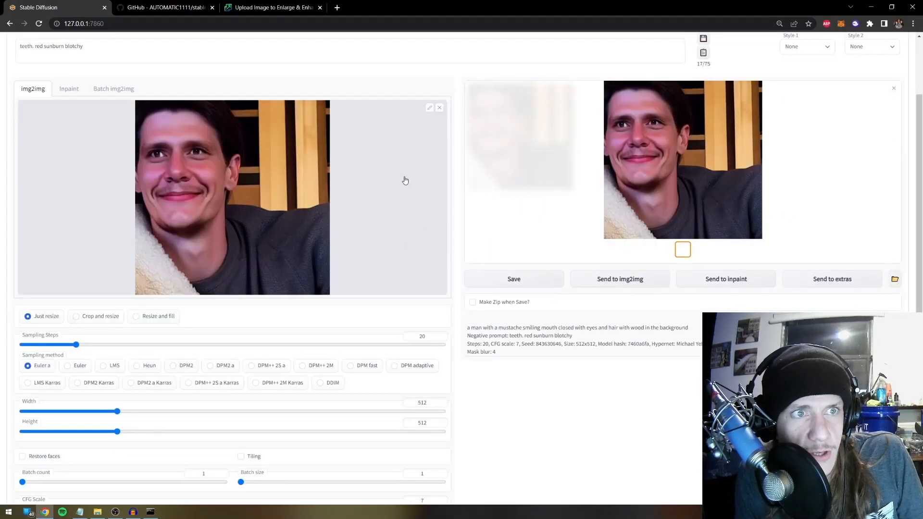
{"action": "scroll", "coordinate": [405, 180], "scroll_direction": "down", "scroll_amount": 1}
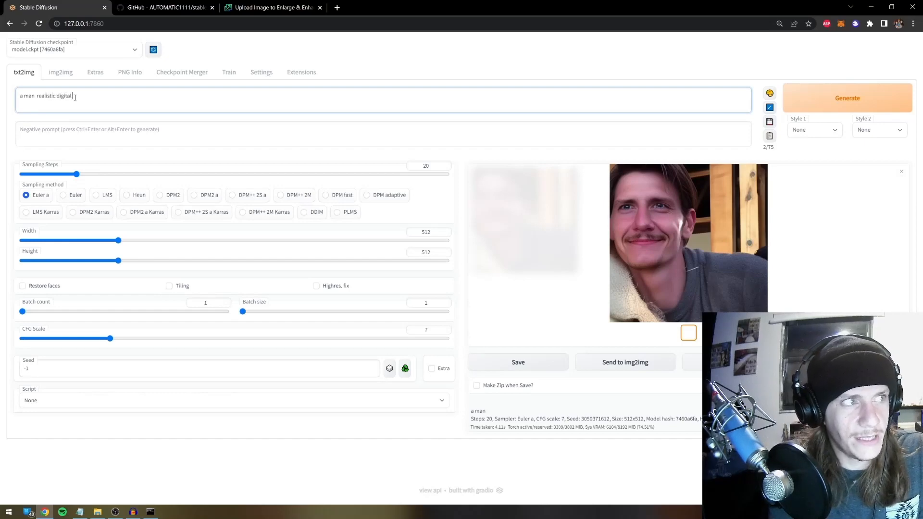
{"action": "type", "text": "art"}
{"action": "key", "text": "Tab"}
{"action": "type", "text": "pho"}
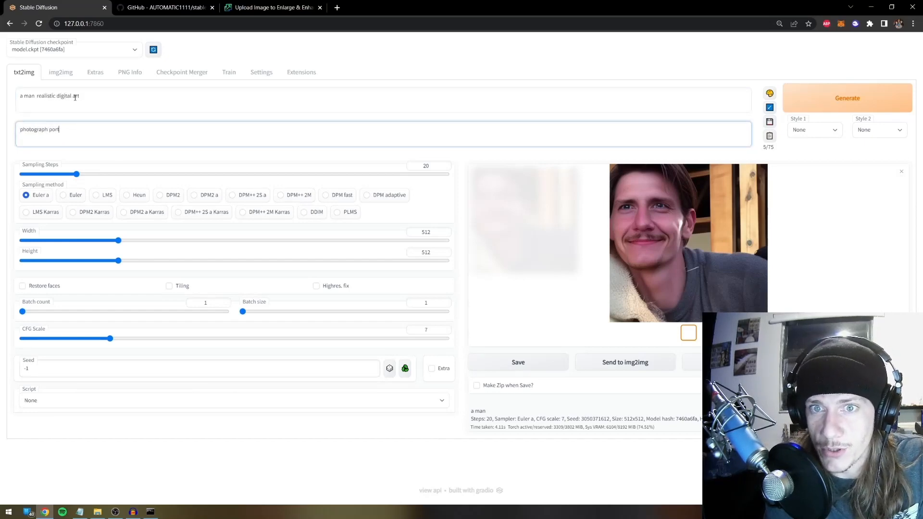
Generate several digital-art portraits and inspect them full screen
{"action": "left_click", "coordinate": [859, 98]}
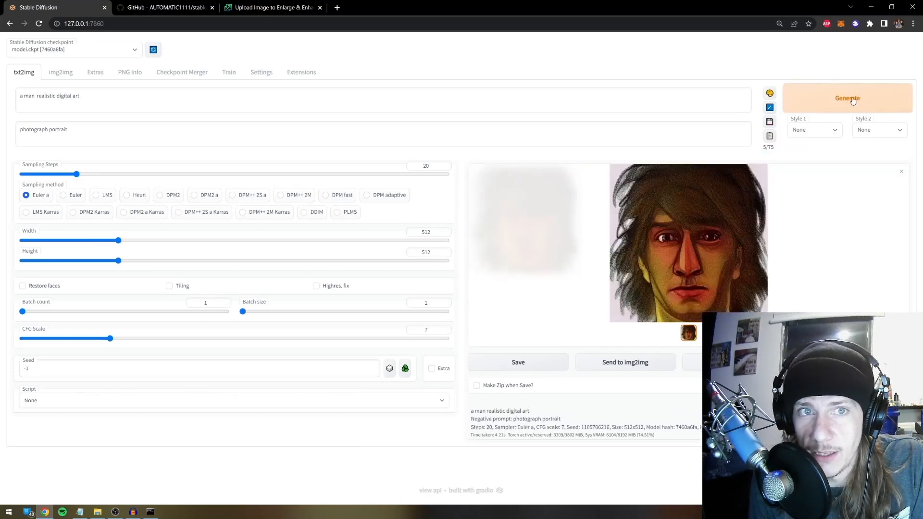
{"action": "left_click", "coordinate": [853, 99]}
{"action": "left_click", "coordinate": [712, 233]}
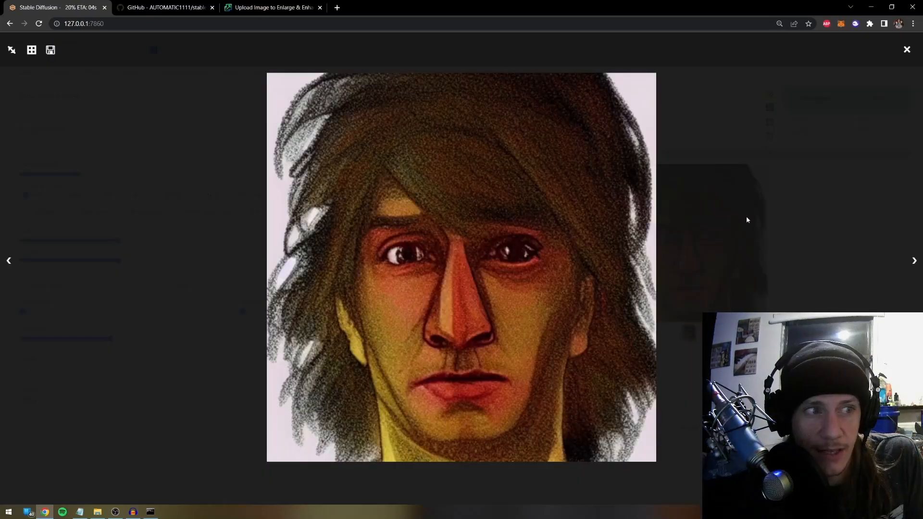
{"action": "left_click", "coordinate": [747, 220]}
{"action": "left_click", "coordinate": [699, 228]}
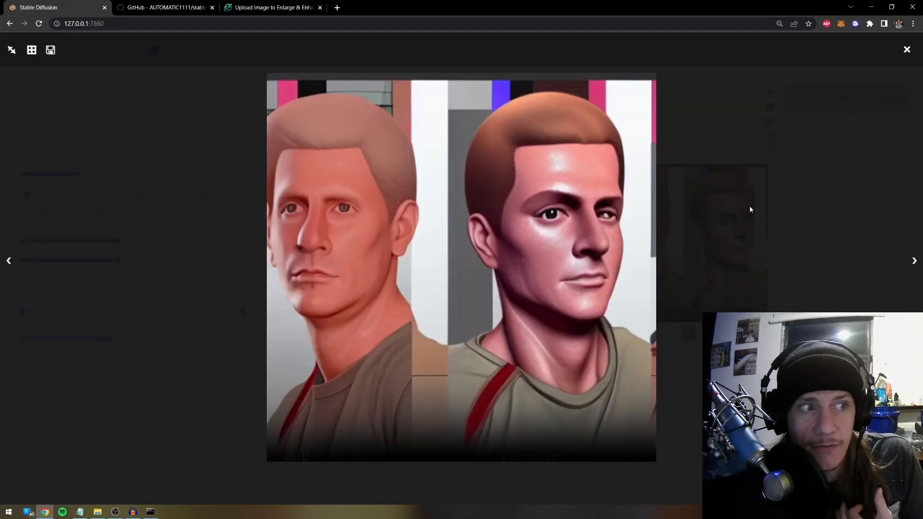
{"action": "left_click", "coordinate": [749, 206]}
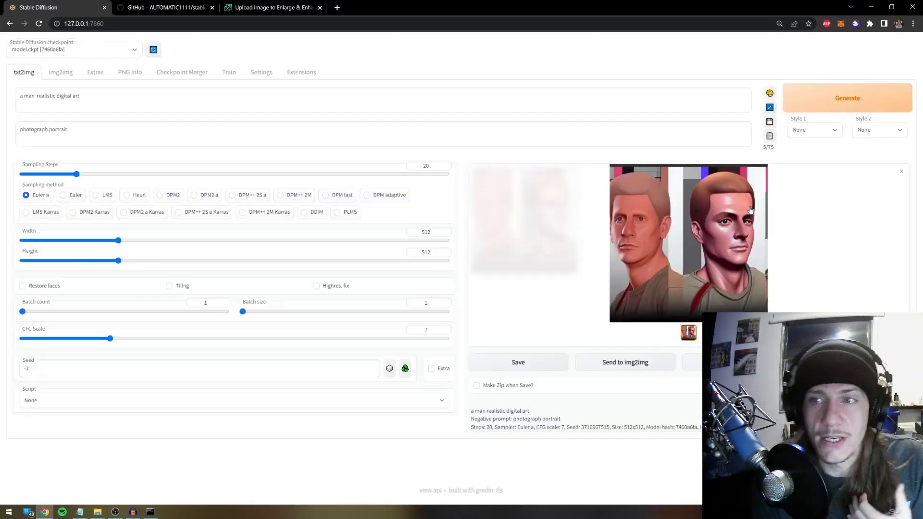
{"action": "left_click", "coordinate": [799, 111]}
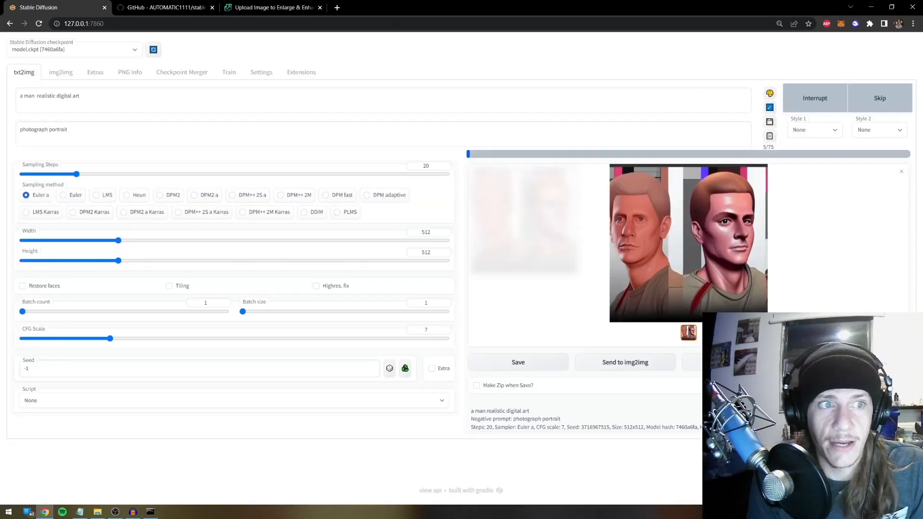
Lower Hypernetwork strength to 0.8 in Settings, apply it, and go back to txt2img
{"action": "left_click", "coordinate": [260, 72]}
{"action": "scroll", "coordinate": [466, 270], "scroll_direction": "down", "scroll_amount": 15}
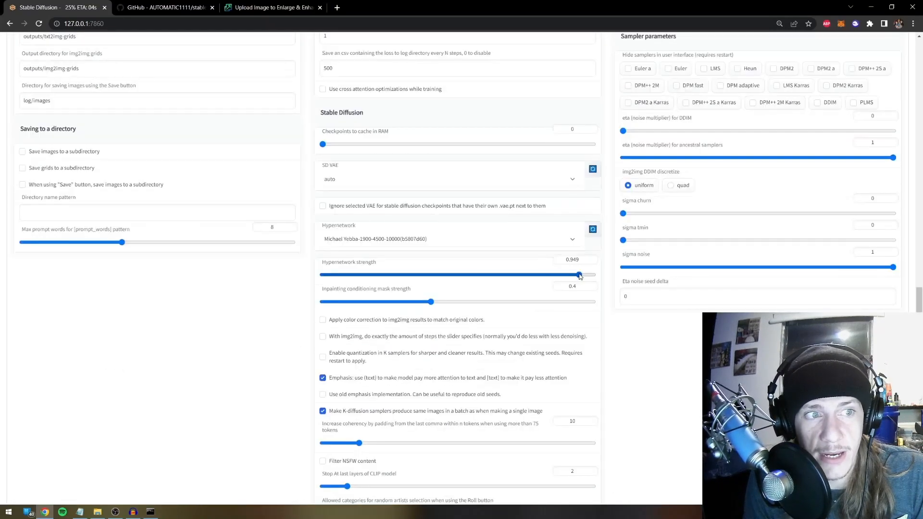
{"action": "left_click_drag", "start_coordinate": [581, 278], "coordinate": [522, 273]}
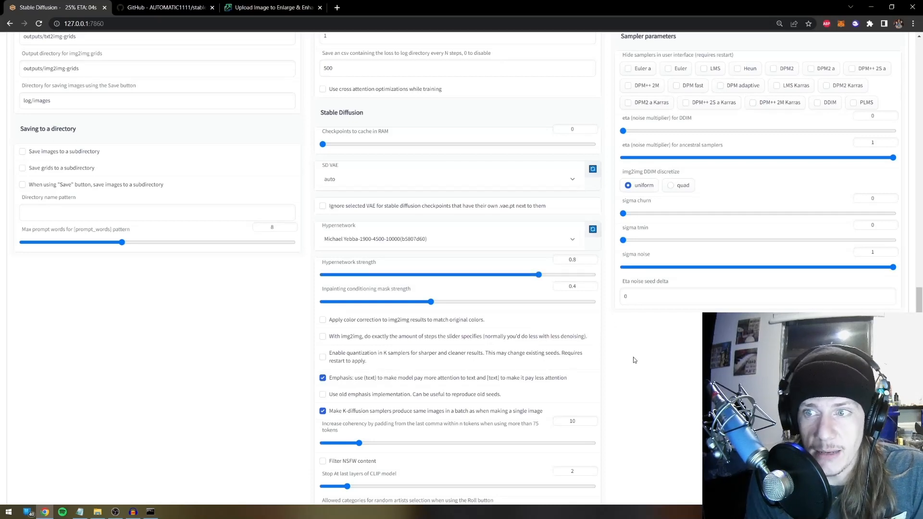
{"action": "scroll", "coordinate": [635, 360], "scroll_direction": "up", "scroll_amount": 15}
{"action": "left_click", "coordinate": [454, 92]}
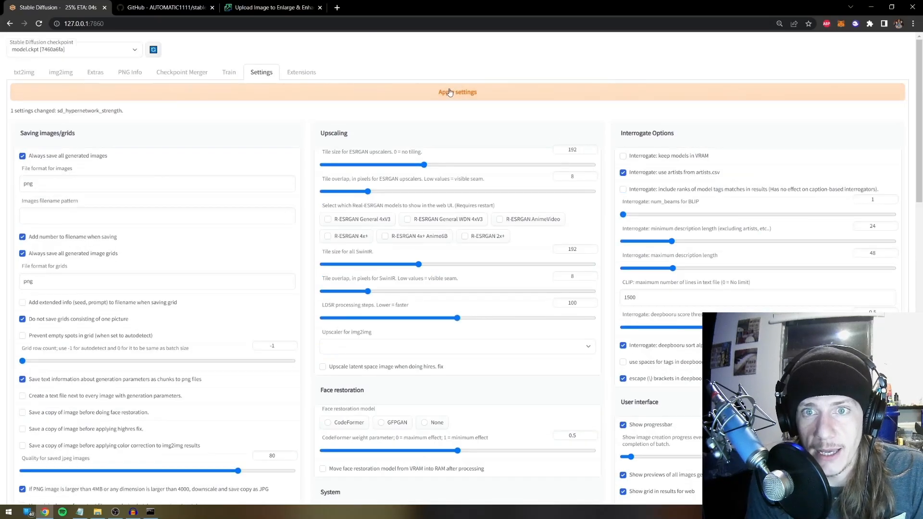
{"action": "left_click", "coordinate": [24, 72]}
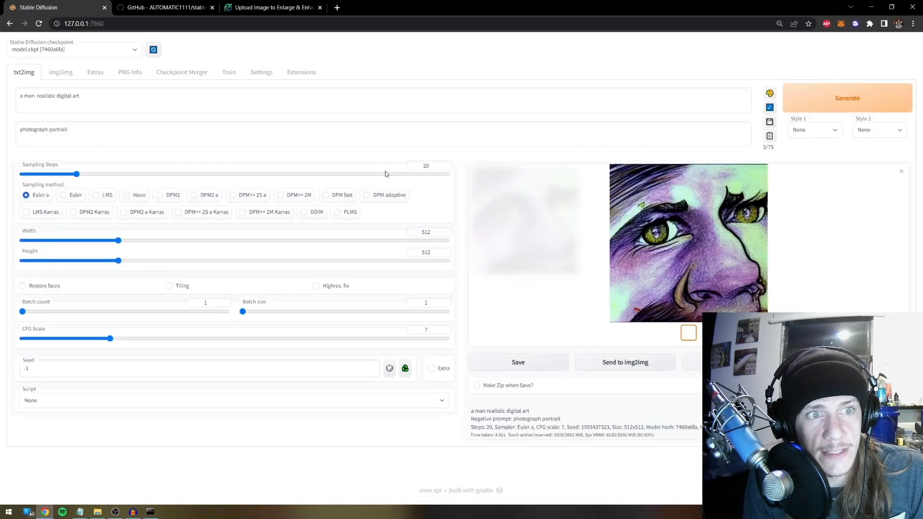
Generate a portrait with the 0.8 hypernetwork strength and view it full screen
{"action": "left_click", "coordinate": [832, 96]}
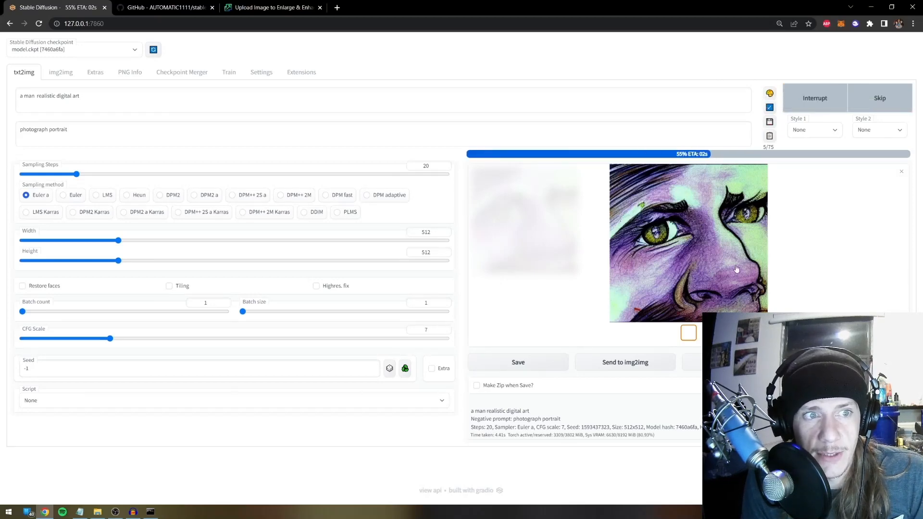
{"action": "left_click", "coordinate": [754, 254]}
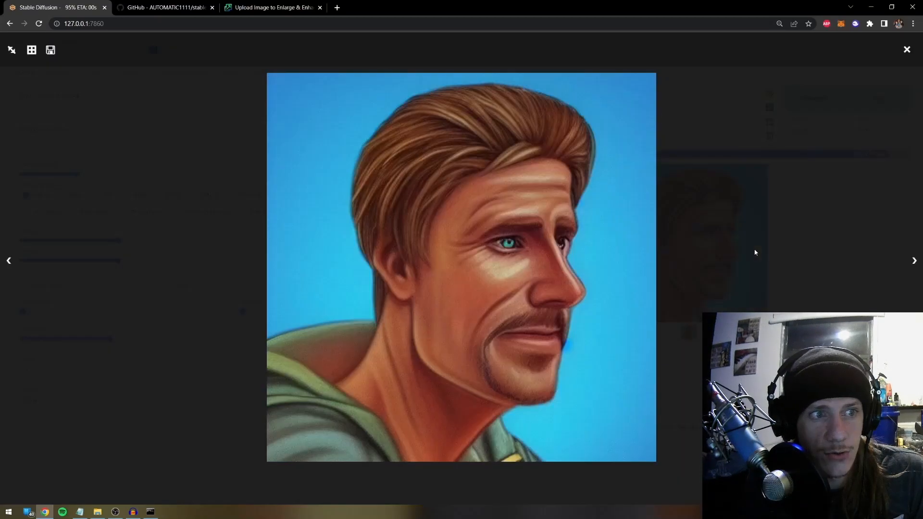
{"action": "left_click", "coordinate": [754, 253]}
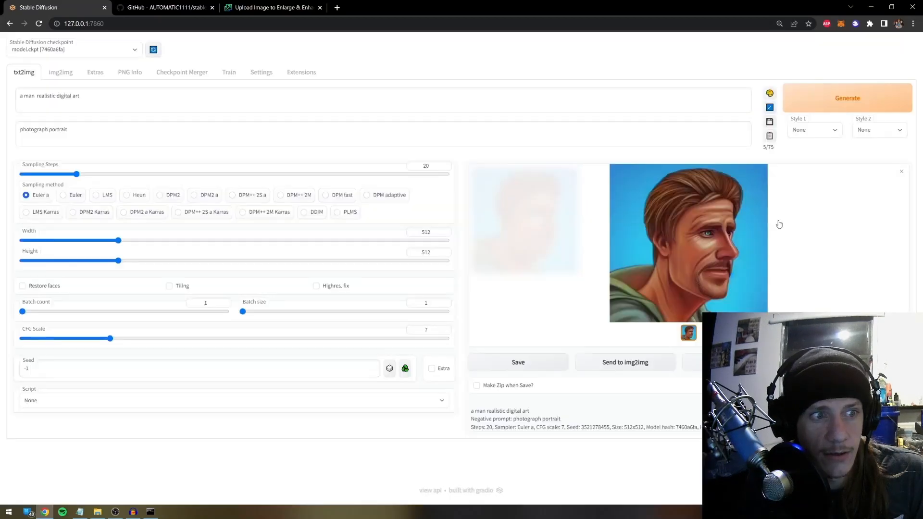
{"action": "left_click", "coordinate": [731, 228]}
{"action": "left_click", "coordinate": [769, 166]}
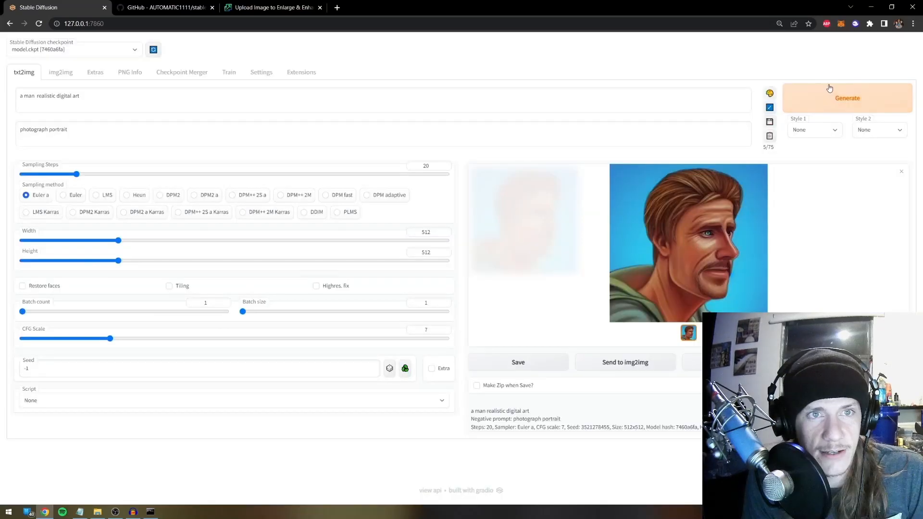
Generate three more portraits and load the red-background one as the img2img input
{"action": "left_click", "coordinate": [838, 96]}
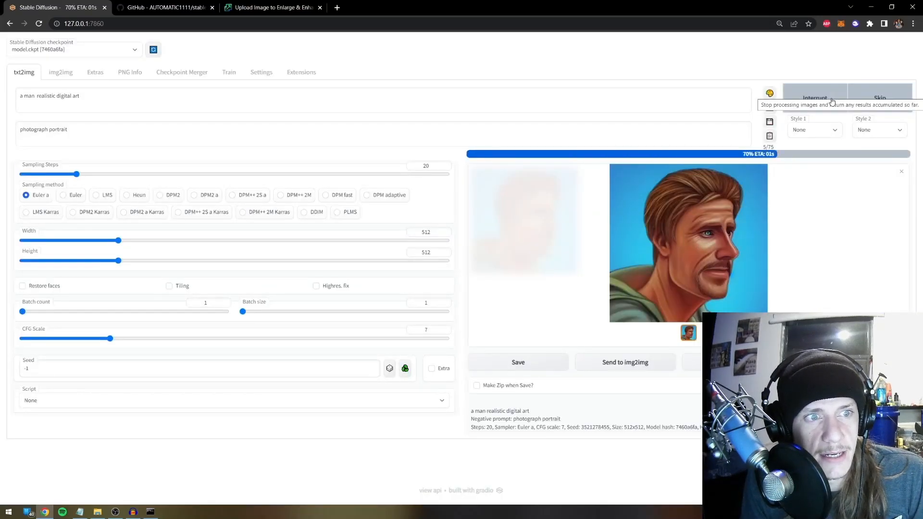
{"action": "left_click", "coordinate": [845, 103]}
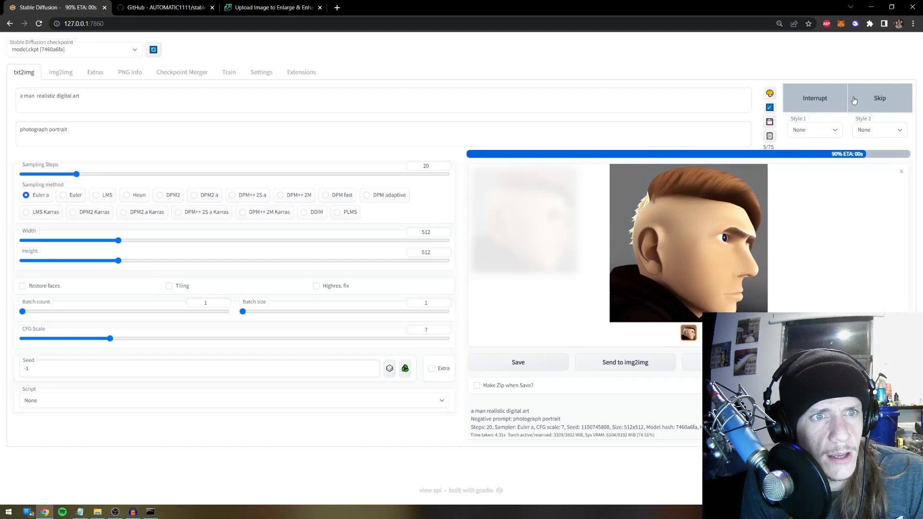
{"action": "left_click", "coordinate": [855, 100]}
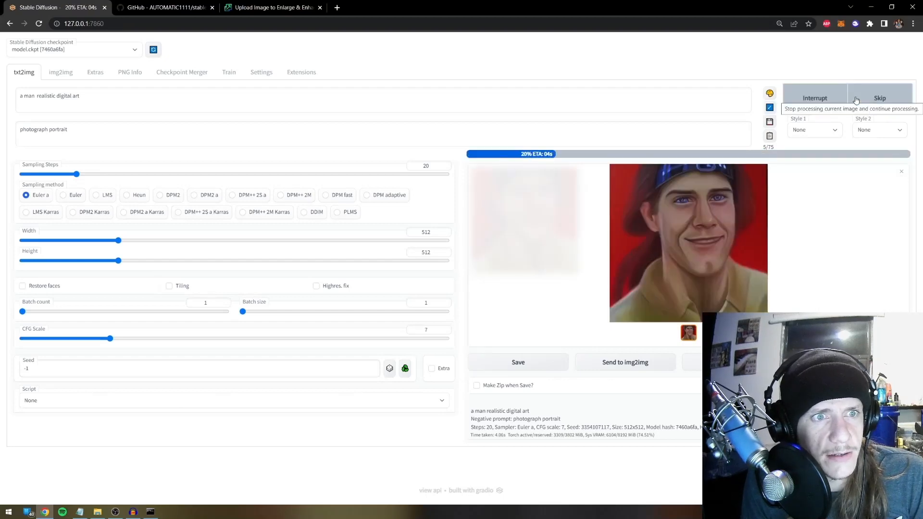
{"action": "left_click", "coordinate": [654, 367]}
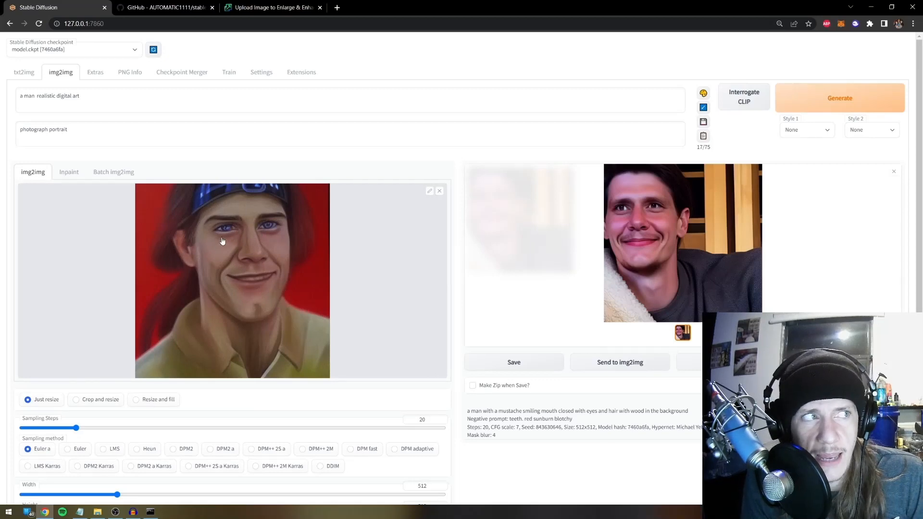
Raise the hypernetwork strength to about 0.88 in Settings and return to img2img
{"action": "scroll", "coordinate": [351, 322], "scroll_direction": "down", "scroll_amount": 1}
{"action": "scroll", "coordinate": [455, 376], "scroll_direction": "up", "scroll_amount": 1}
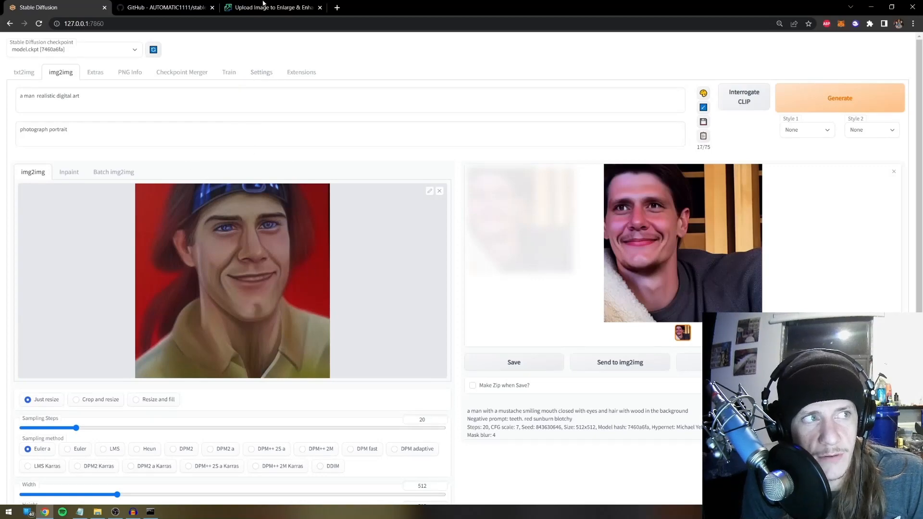
{"action": "left_click", "coordinate": [265, 72]}
{"action": "scroll", "coordinate": [553, 290], "scroll_direction": "down", "scroll_amount": 10}
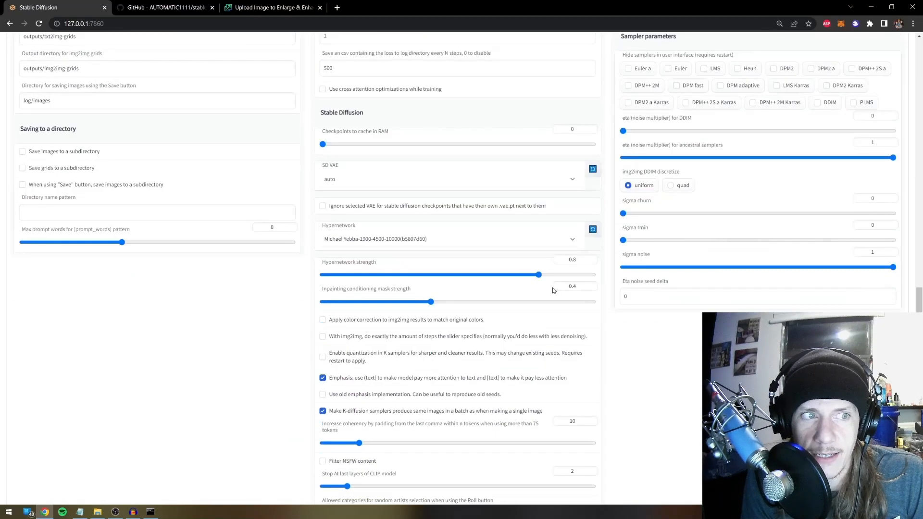
{"action": "left_click", "coordinate": [561, 275]}
{"action": "scroll", "coordinate": [631, 289], "scroll_direction": "up", "scroll_amount": 15}
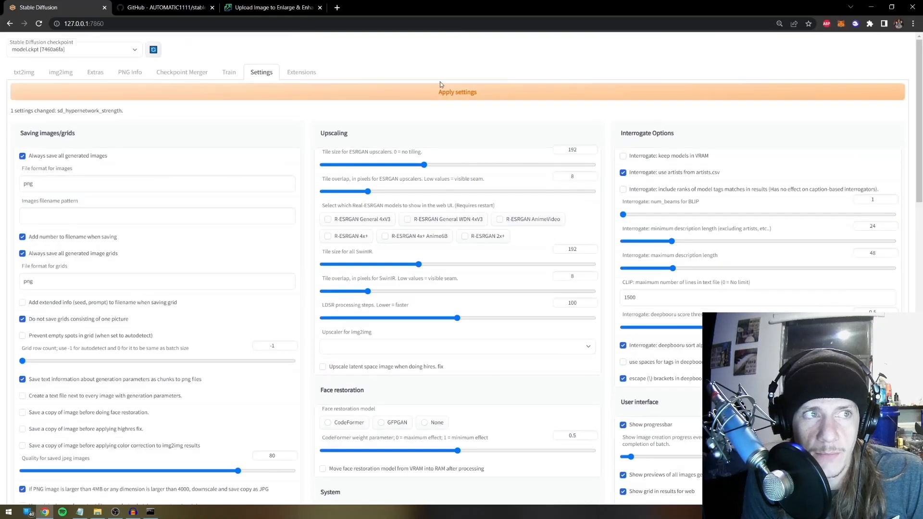
{"action": "left_click", "coordinate": [60, 72]}
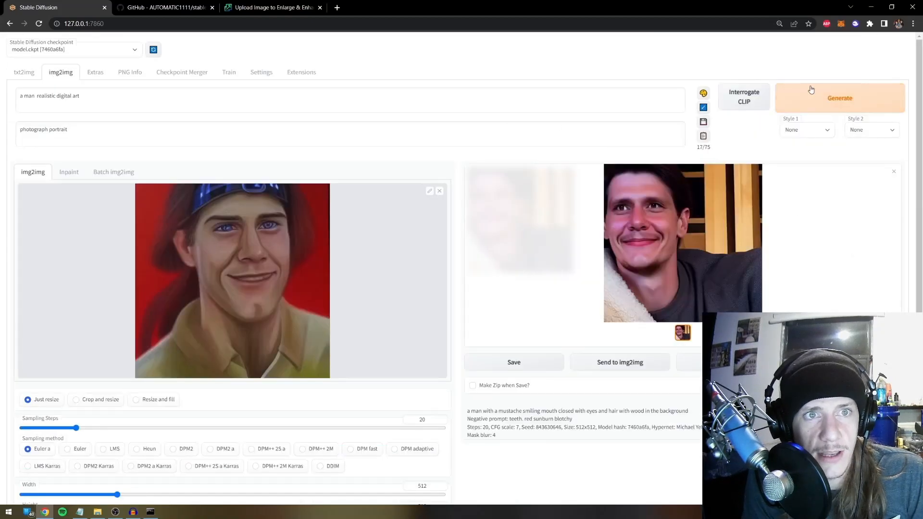
Generate a variation, set denoising strength to 0.3, and generate again
{"action": "scroll", "coordinate": [98, 408], "scroll_direction": "down", "scroll_amount": 5}
{"action": "scroll", "coordinate": [121, 413], "scroll_direction": "up", "scroll_amount": 5}
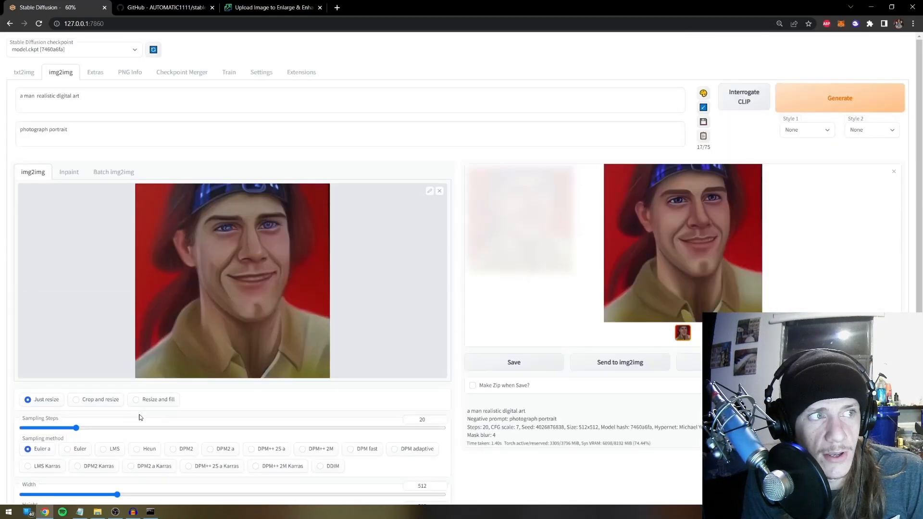
{"action": "left_click", "coordinate": [846, 101]}
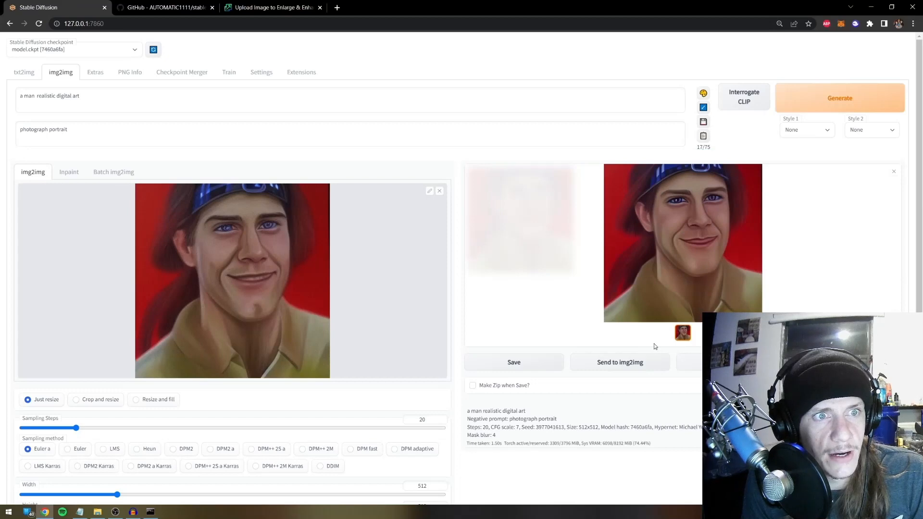
{"action": "scroll", "coordinate": [301, 393], "scroll_direction": "down", "scroll_amount": 5}
{"action": "left_click", "coordinate": [147, 394]}
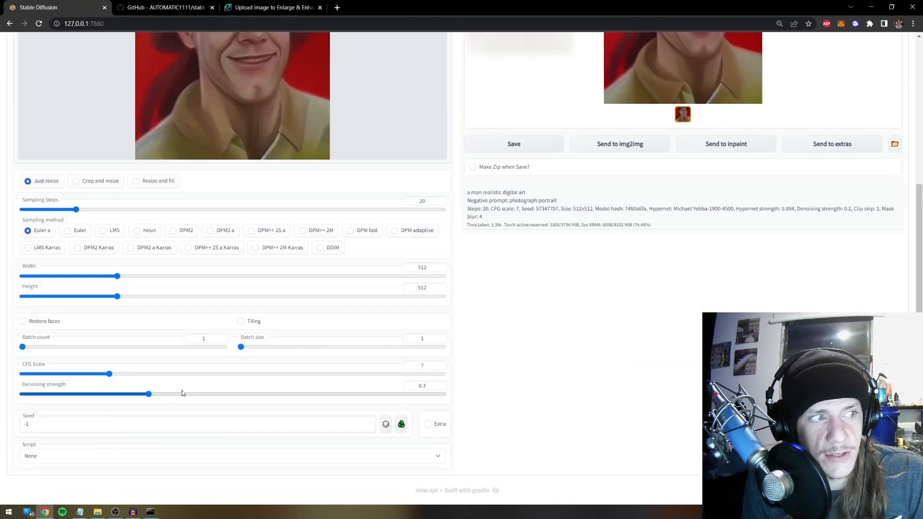
{"action": "scroll", "coordinate": [214, 395], "scroll_direction": "up", "scroll_amount": 5}
{"action": "left_click", "coordinate": [808, 98]}
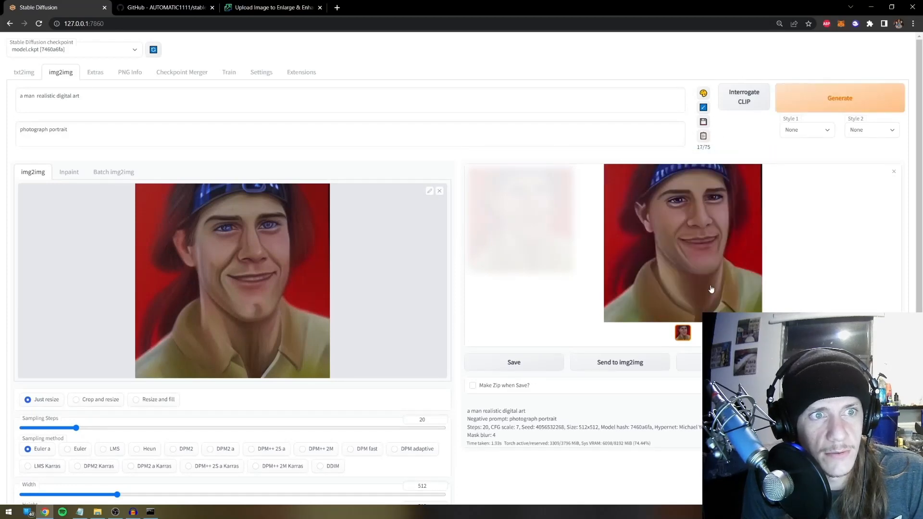
Regenerate the portrait twice, feeding each new output back in as the img2img input image
{"action": "left_click", "coordinate": [806, 86]}
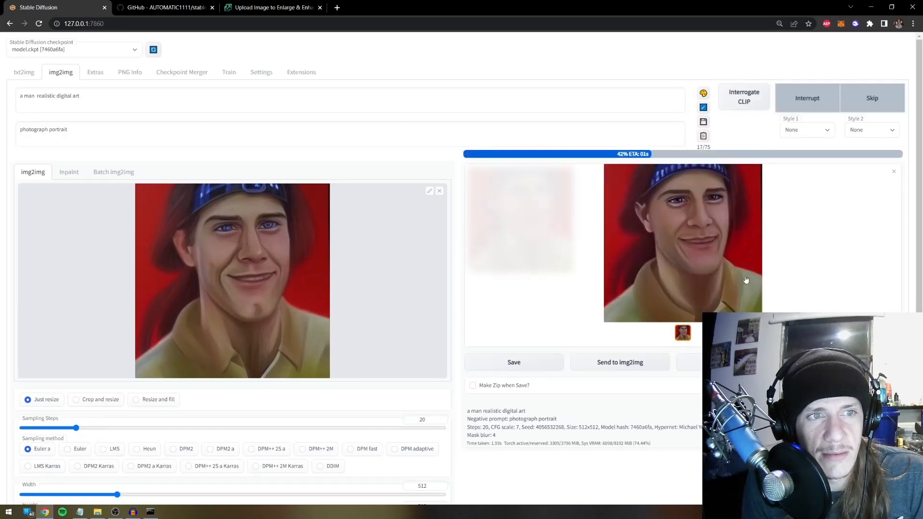
{"action": "left_click", "coordinate": [650, 362]}
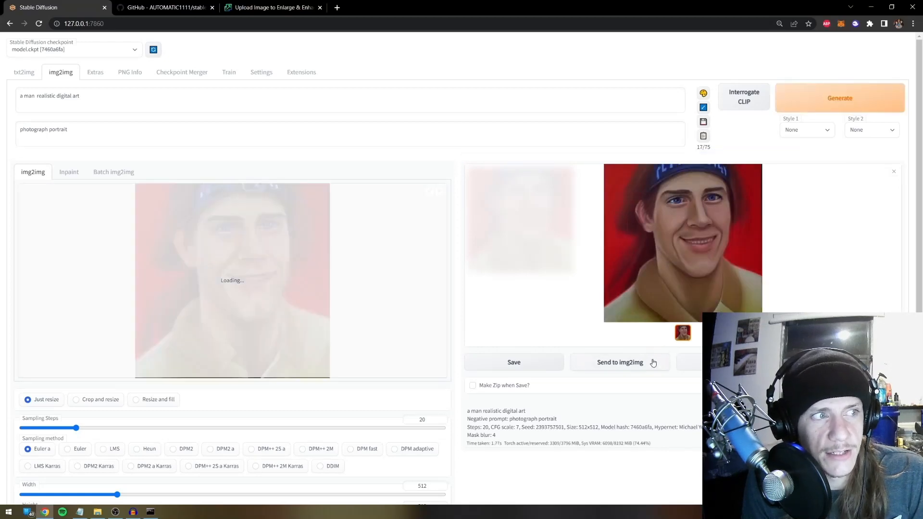
{"action": "left_click", "coordinate": [809, 99]}
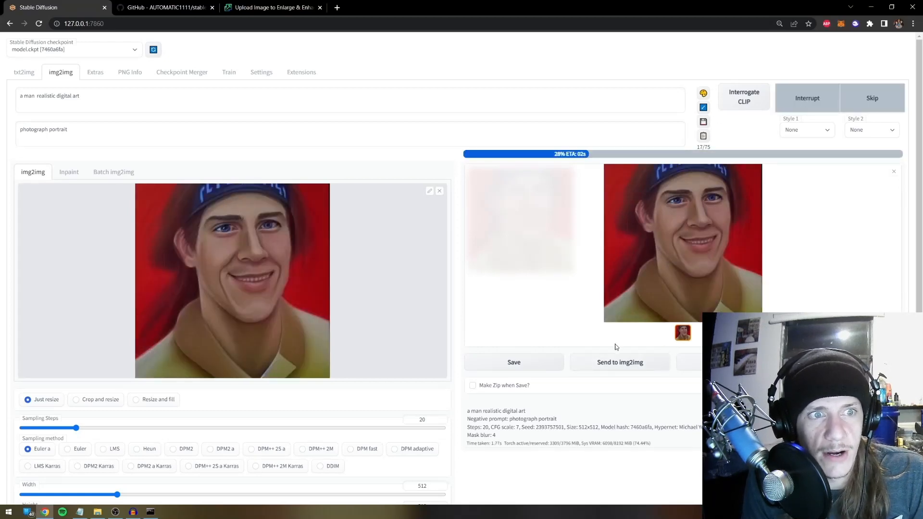
{"action": "left_click", "coordinate": [653, 362]}
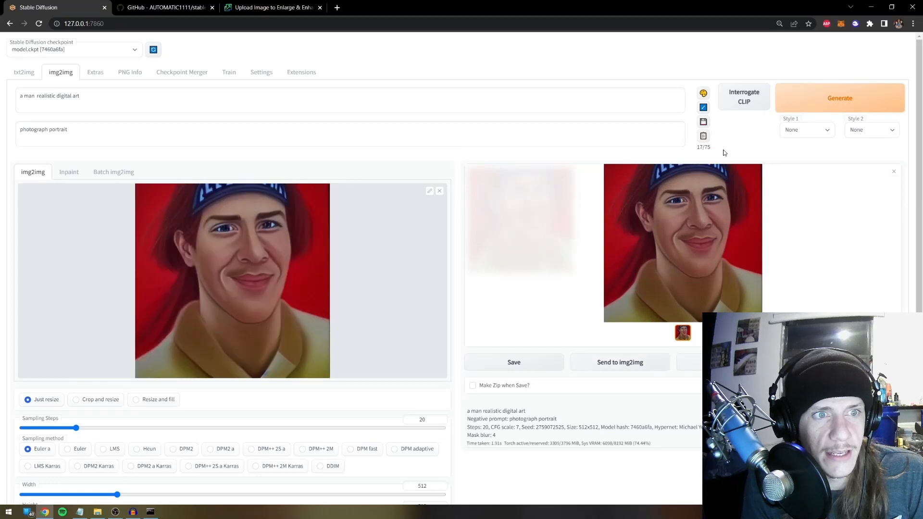
Adjust the Denoising strength slider and generate a new portrait variation
{"action": "scroll", "coordinate": [407, 405], "scroll_direction": "down", "scroll_amount": 5}
{"action": "left_click", "coordinate": [202, 392]}
{"action": "scroll", "coordinate": [207, 393], "scroll_direction": "up", "scroll_amount": 5}
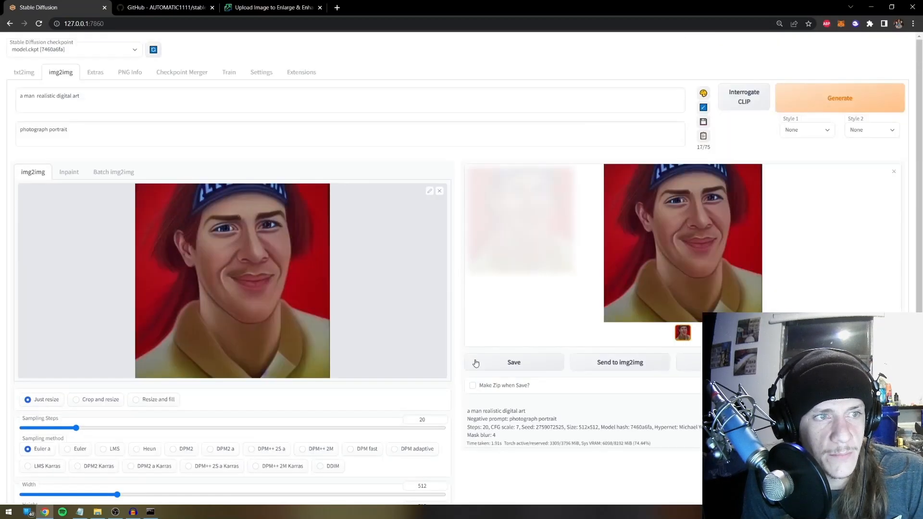
{"action": "left_click", "coordinate": [868, 109]}
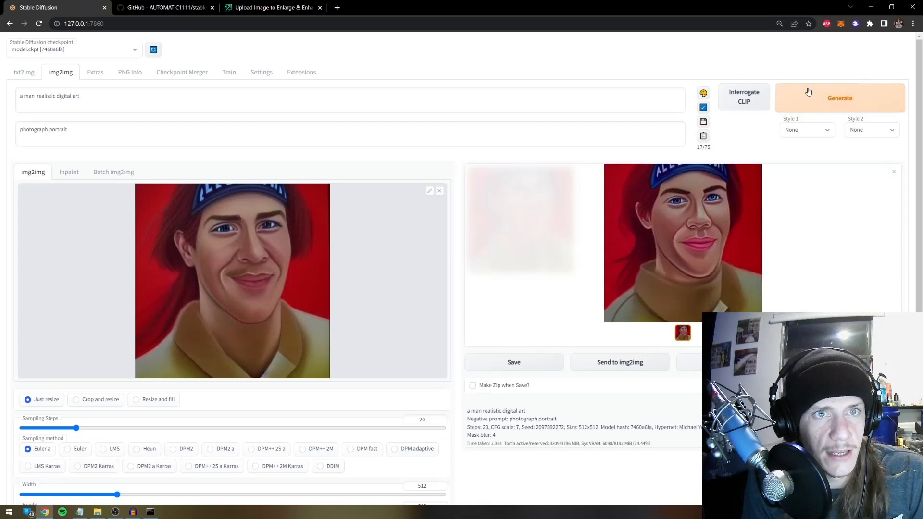
Loop the latest output back as input twice more, then preview the finished result full size
{"action": "left_click", "coordinate": [628, 367]}
{"action": "left_click", "coordinate": [815, 108]}
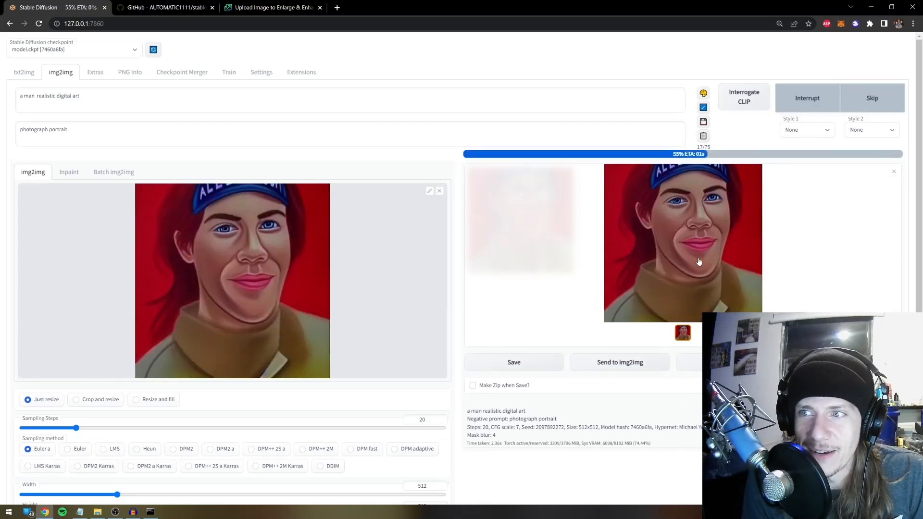
{"action": "left_click", "coordinate": [623, 366]}
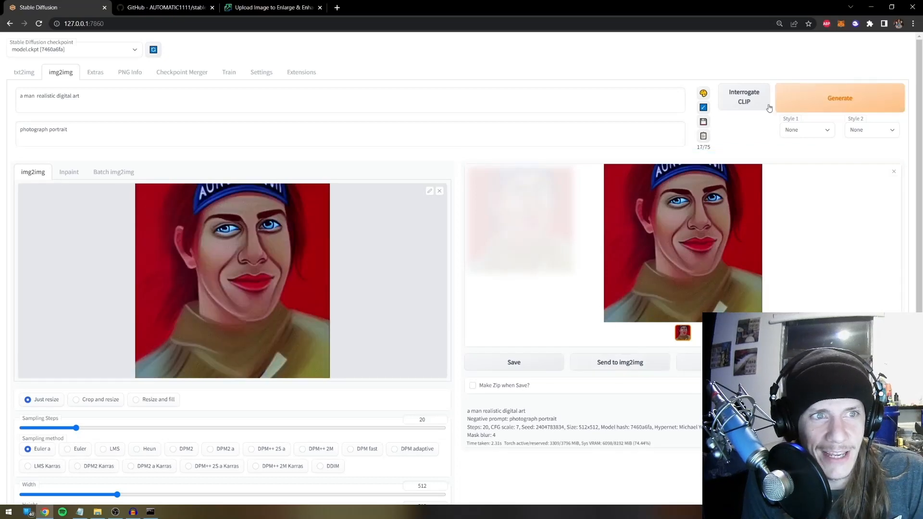
{"action": "left_click", "coordinate": [824, 95]}
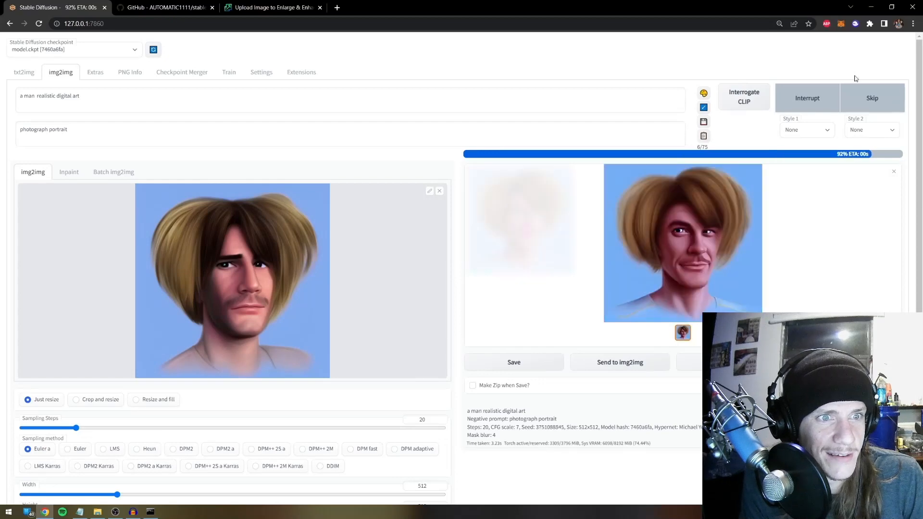
{"action": "left_click", "coordinate": [727, 219]}
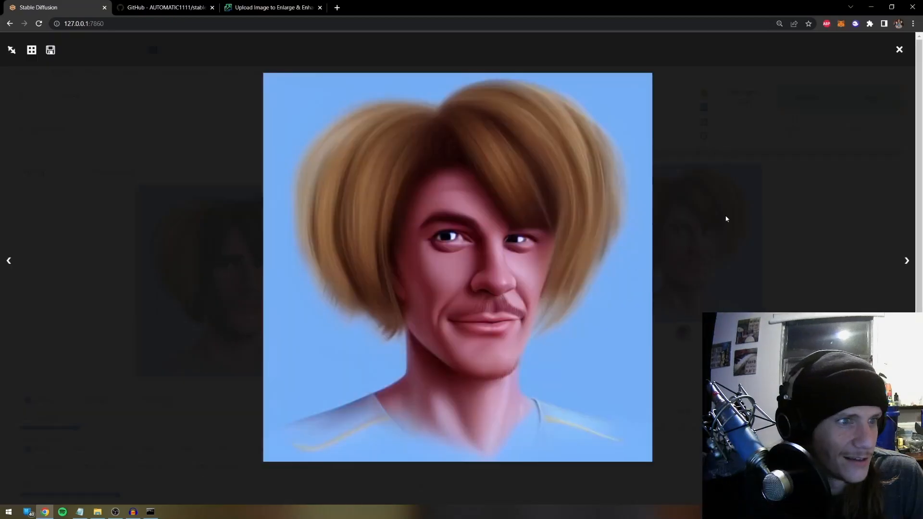
{"action": "left_click", "coordinate": [735, 218]}
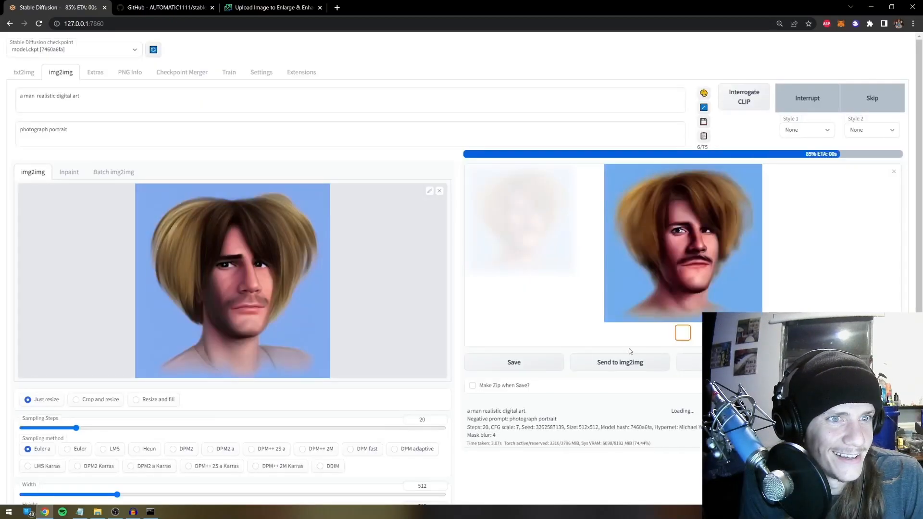
Generate two more portrait variations from the current input and preview the newest one full size
{"action": "left_click", "coordinate": [812, 99]}
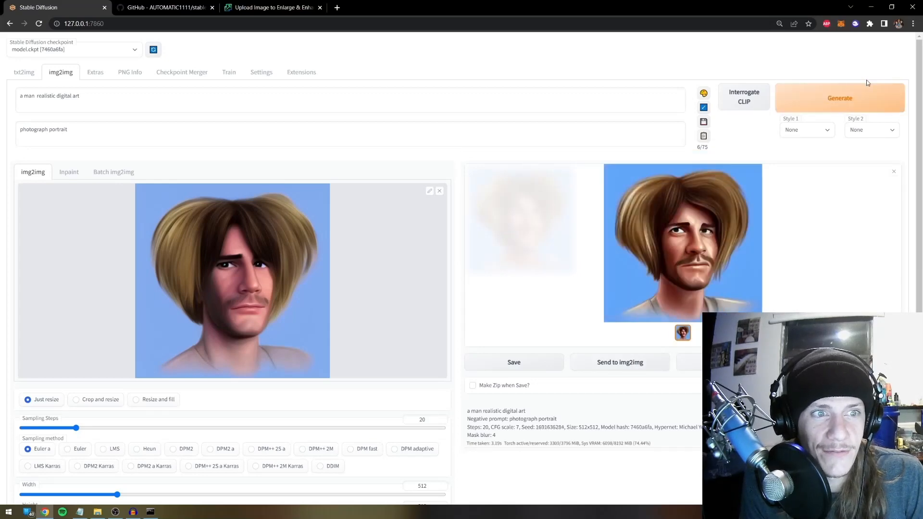
{"action": "left_click", "coordinate": [841, 105]}
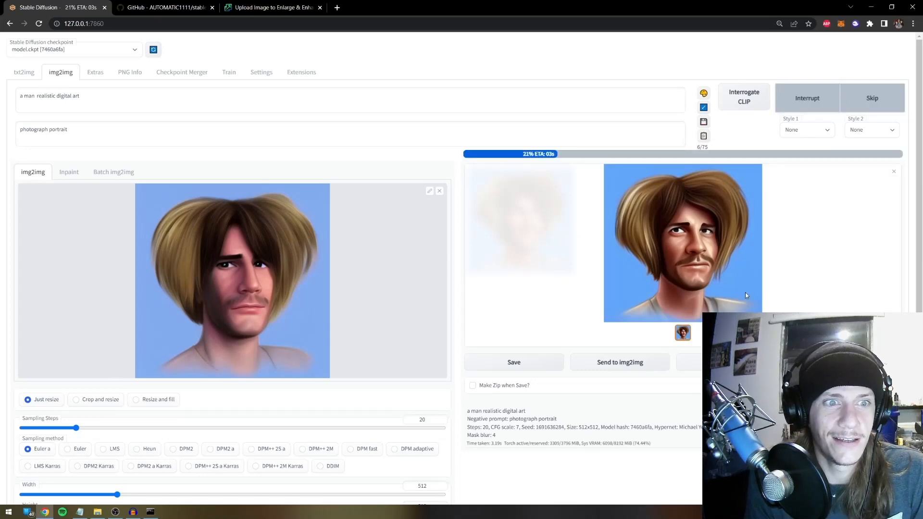
{"action": "left_click", "coordinate": [746, 292]}
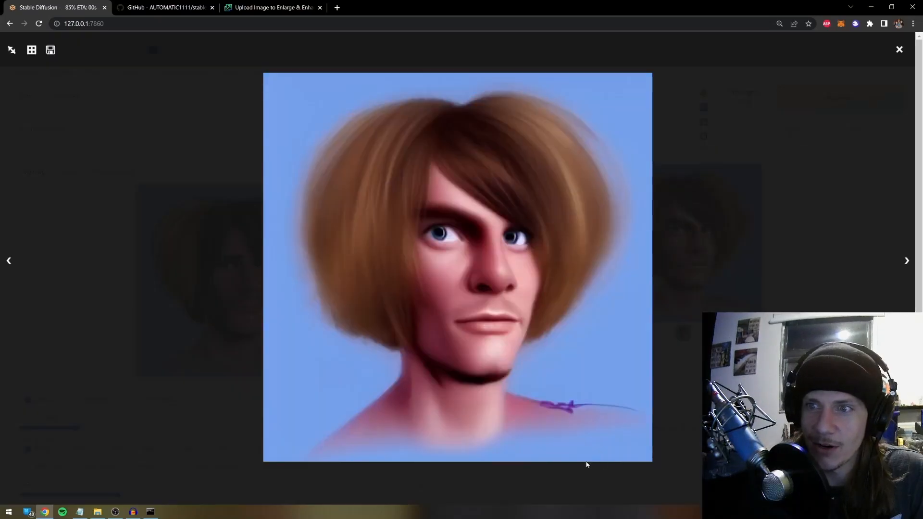
{"action": "left_click", "coordinate": [764, 211]}
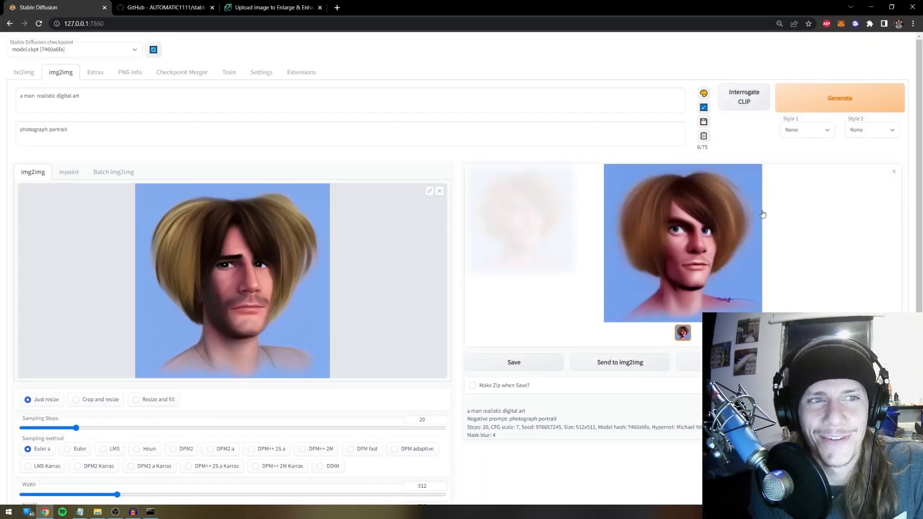
{"action": "scroll", "coordinate": [789, 234], "scroll_direction": "down", "scroll_amount": 3}
{"action": "scroll", "coordinate": [703, 210], "scroll_direction": "up", "scroll_amount": 3}
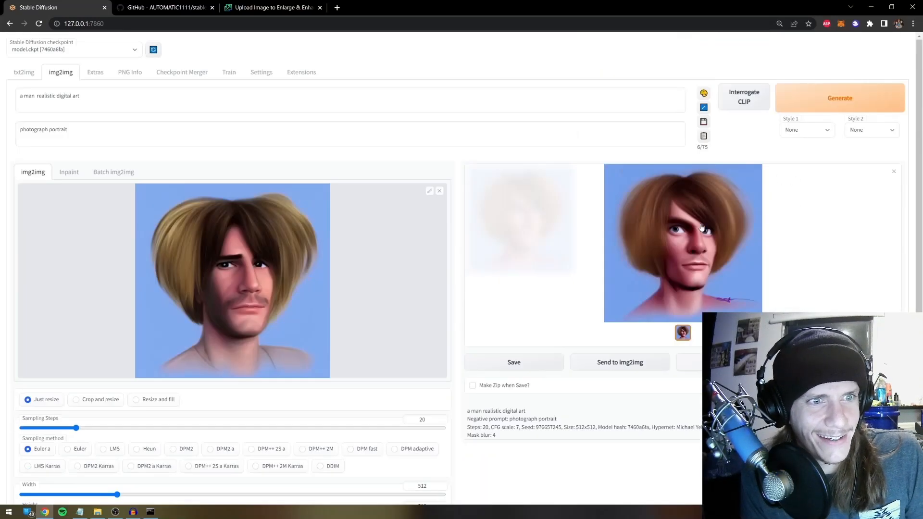